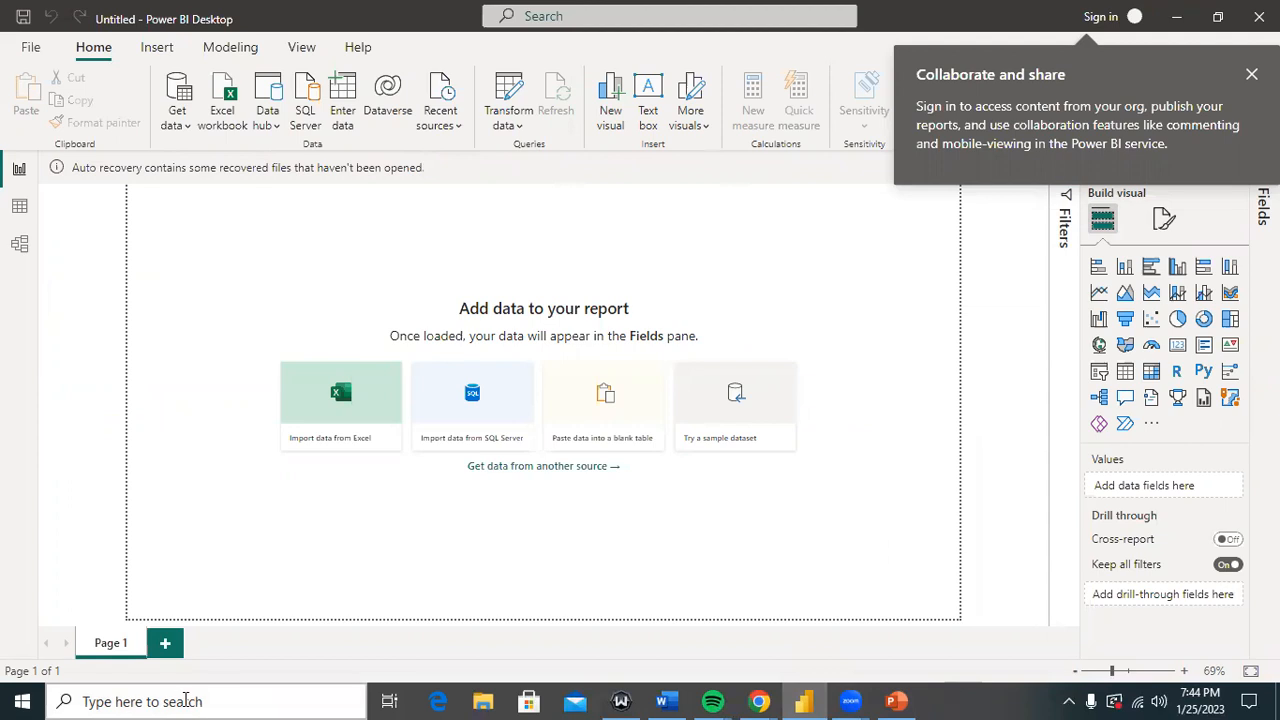
# Step: Search 'PO' from the taskbar, then bring Chrome's New Tab window in front of Power BI Desktop
pyautogui.click(180, 699)
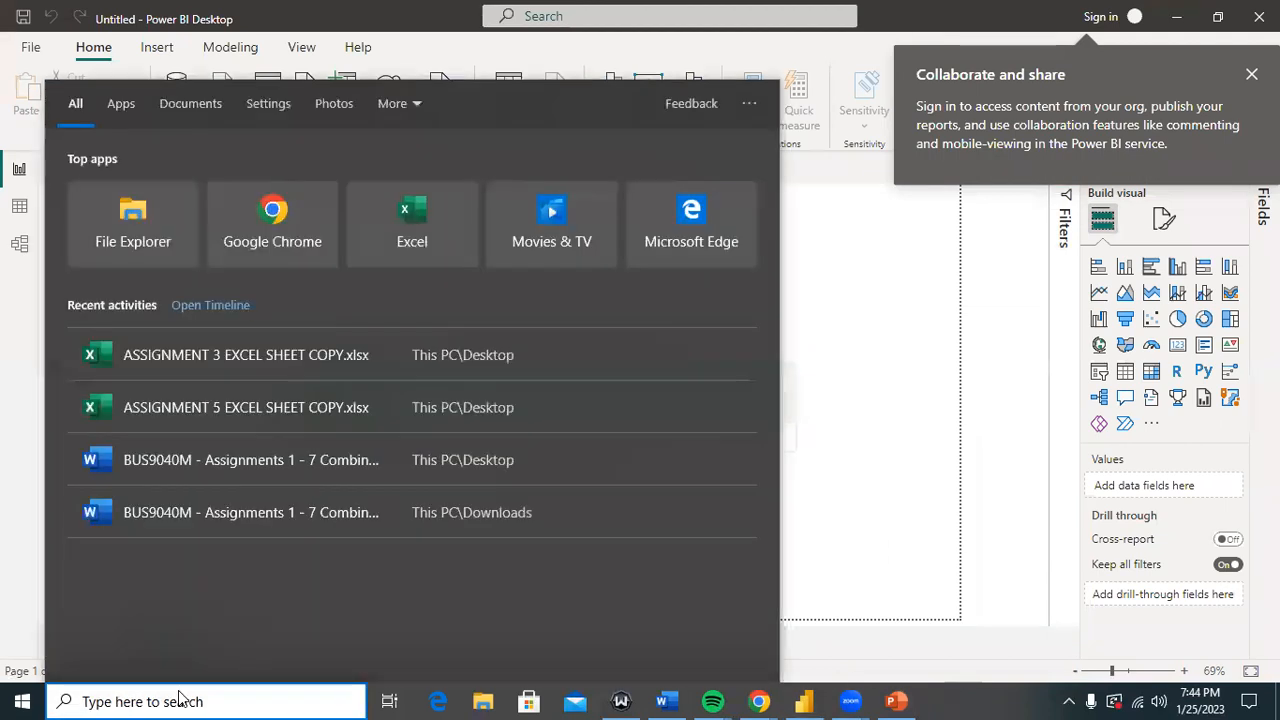
pyautogui.write('PO')
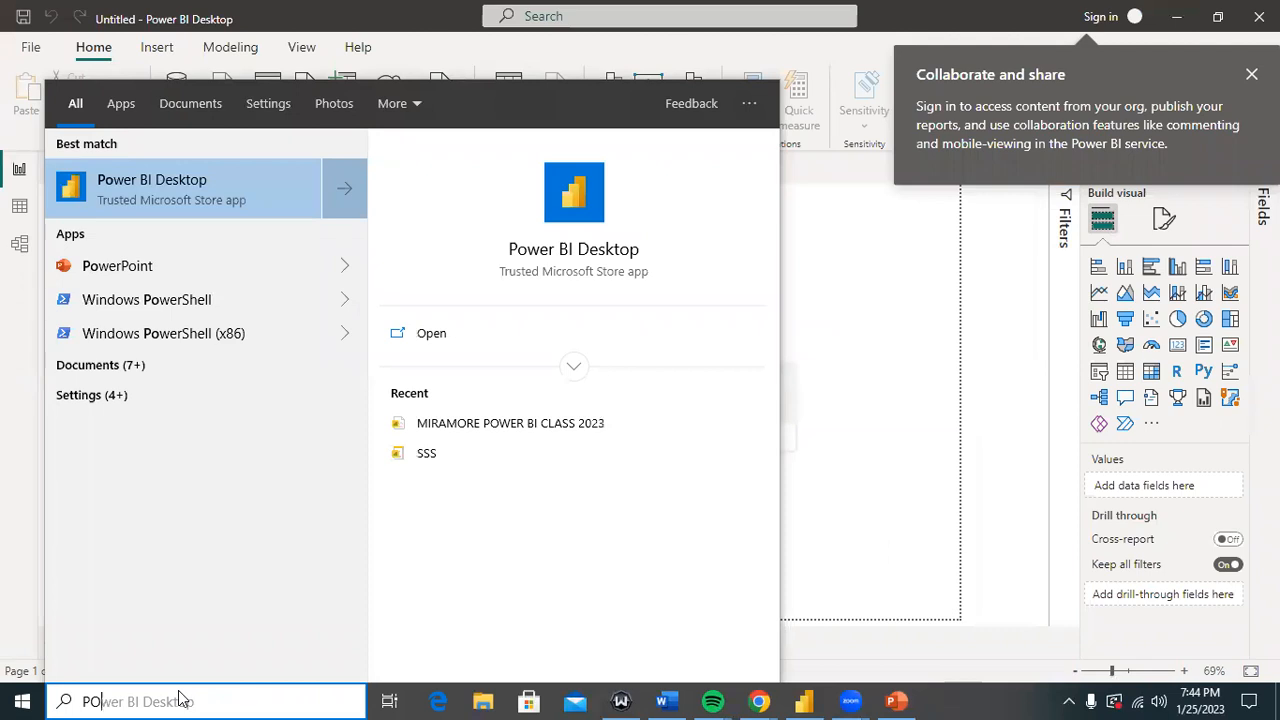
pyautogui.click(759, 701)
pyautogui.click(690, 626)
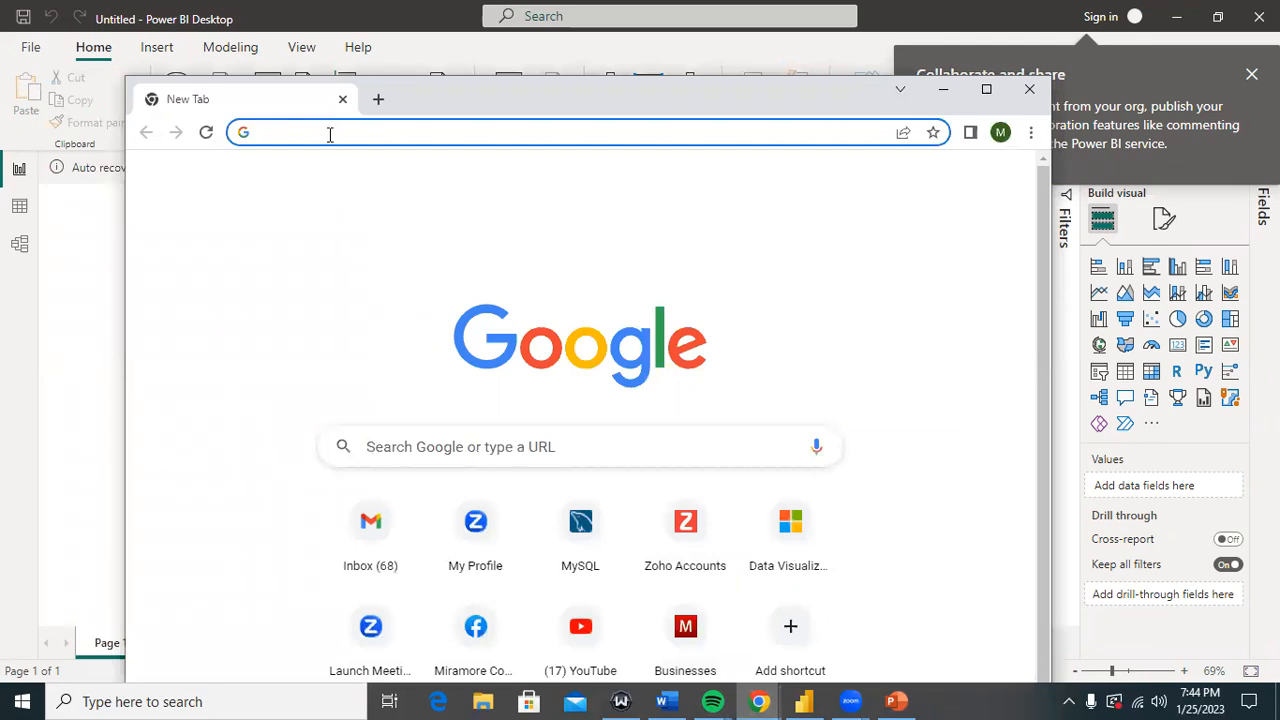
# Step: Go to powerbi.microsoft.com in Chrome, replacing the mistyped MICROSOFTPOWERBI.COM address
pyautogui.write('HTTPS')
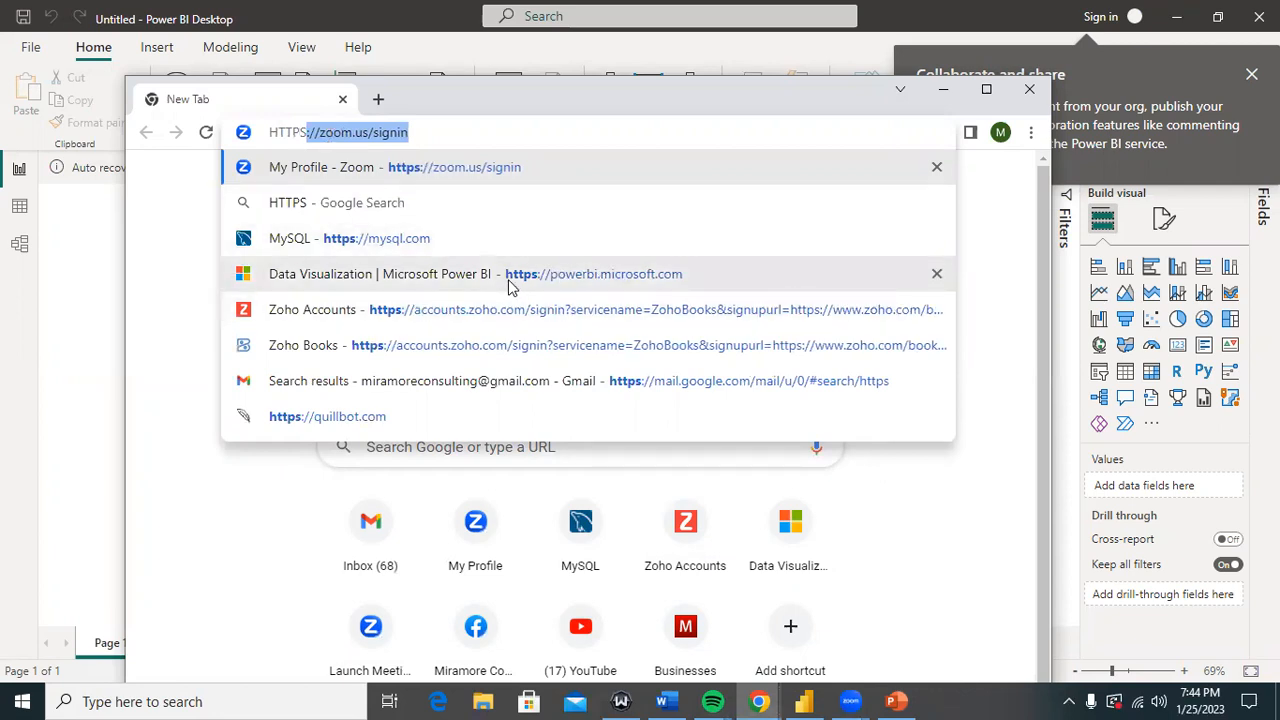
pyautogui.write(':')
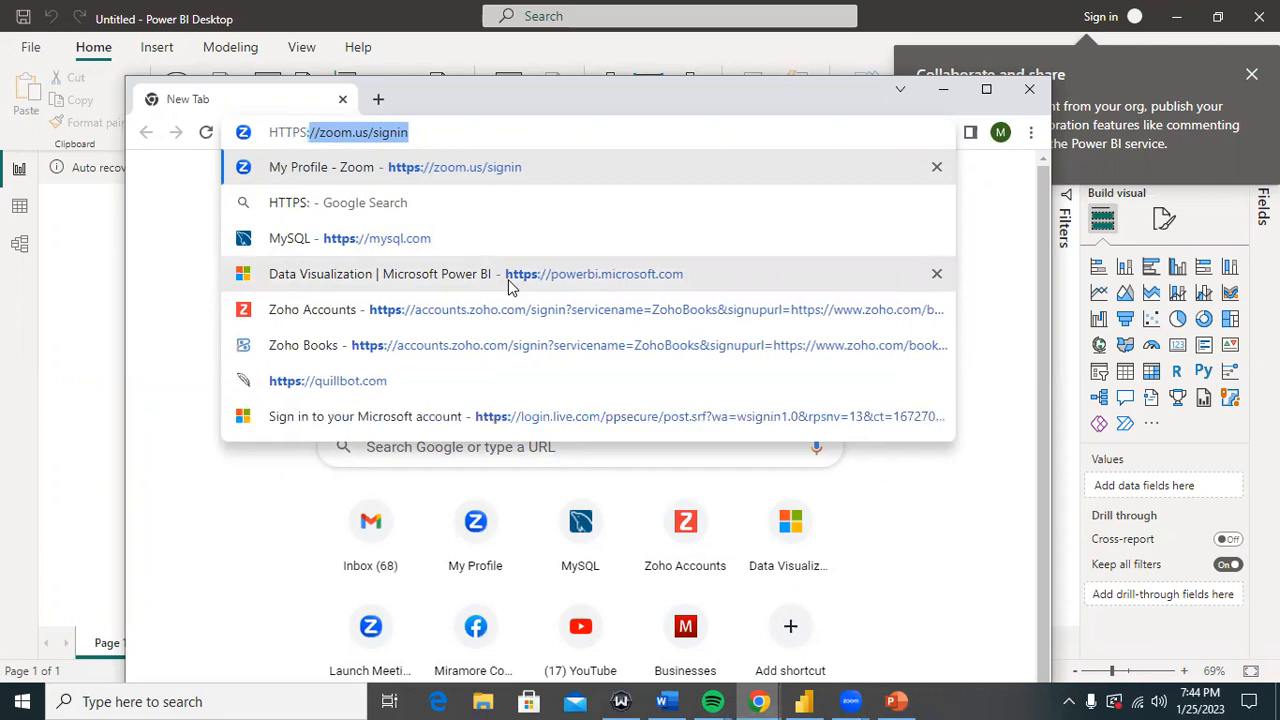
pyautogui.write('//')
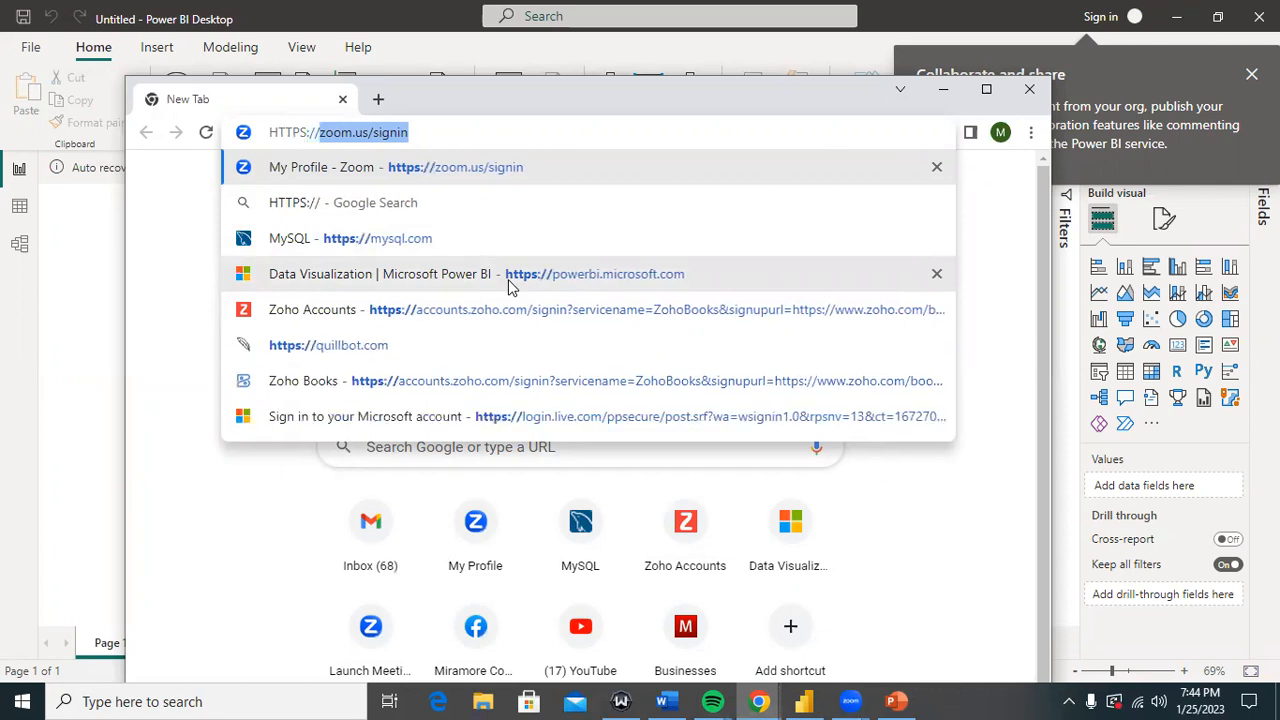
pyautogui.write('MIC')
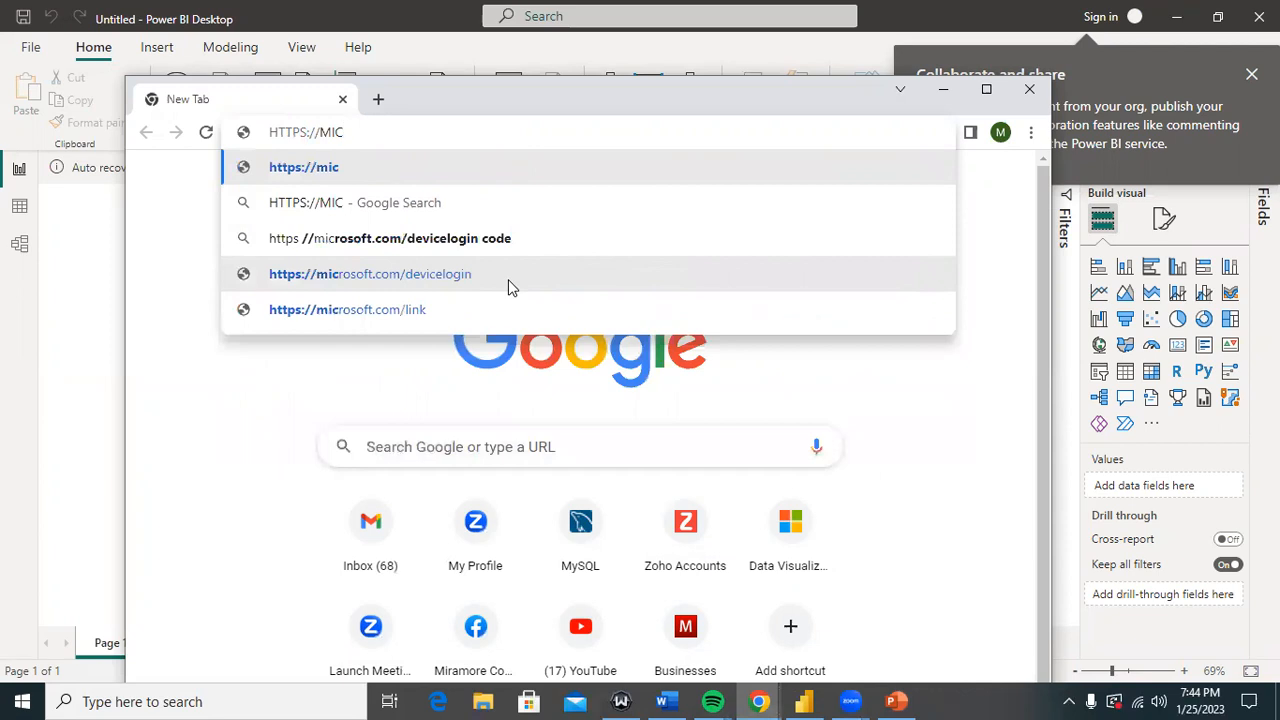
pyautogui.write('RO')
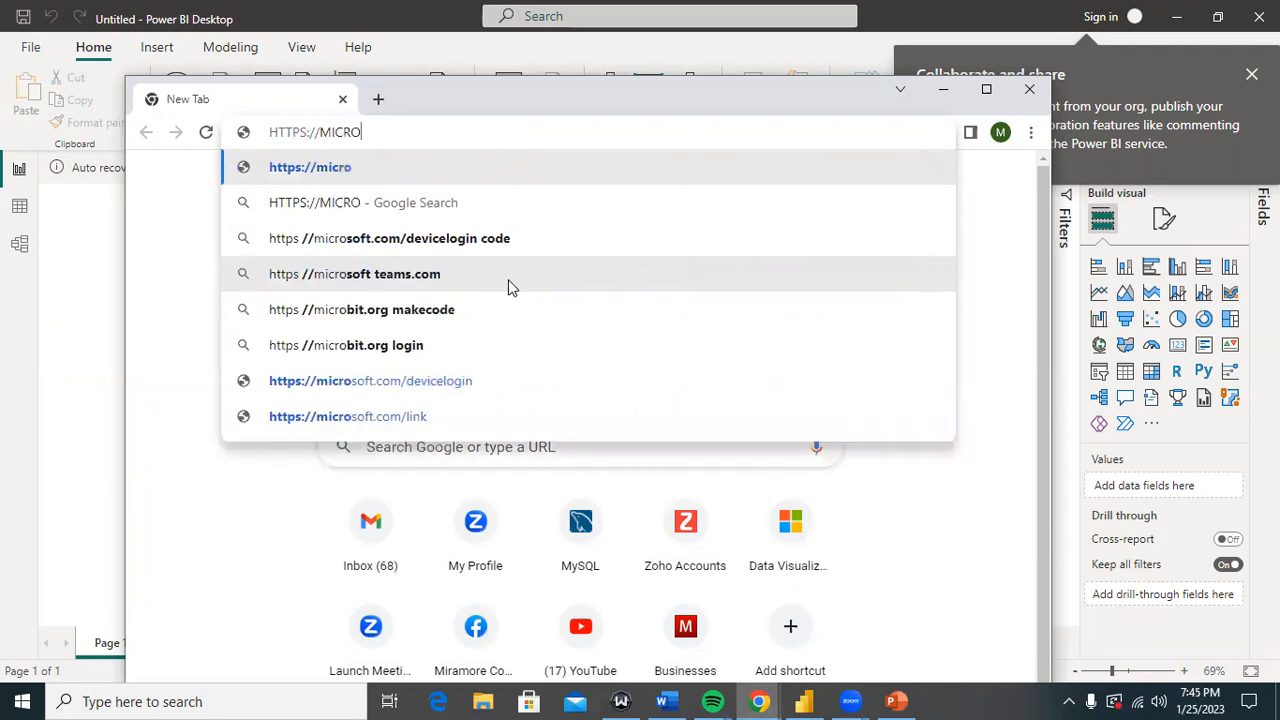
pyautogui.write('S')
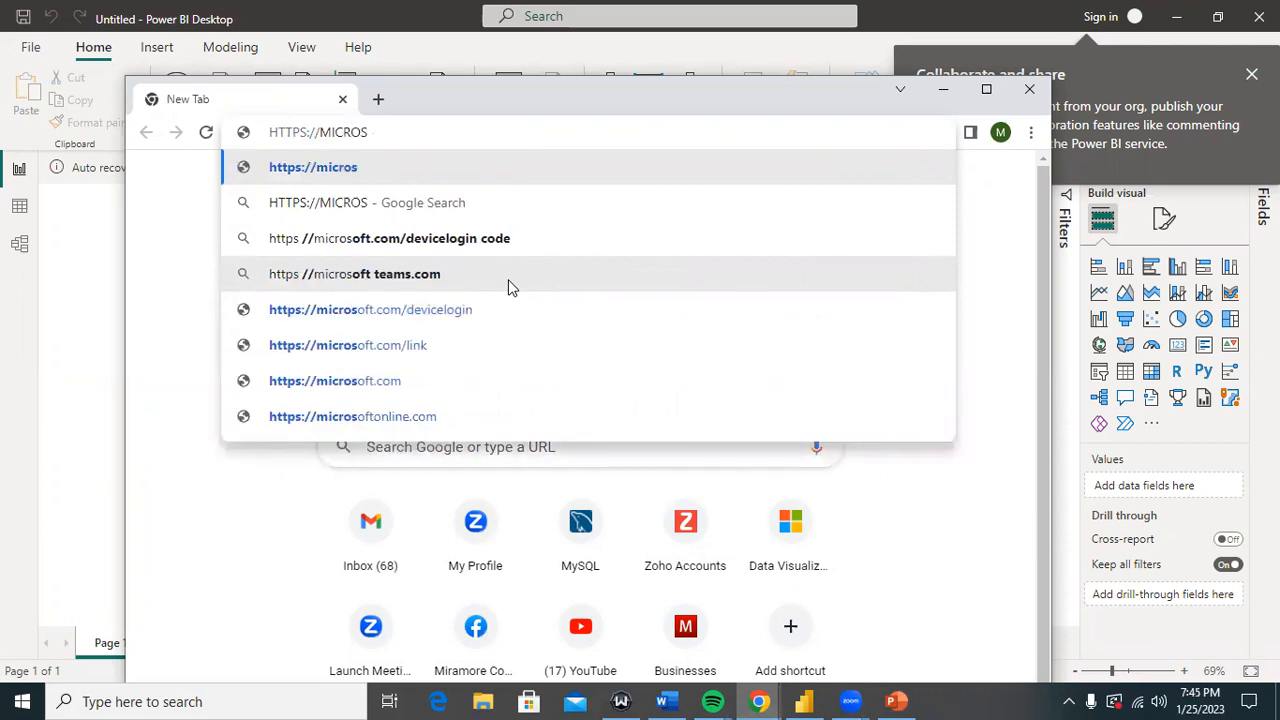
pyautogui.write('OFT')
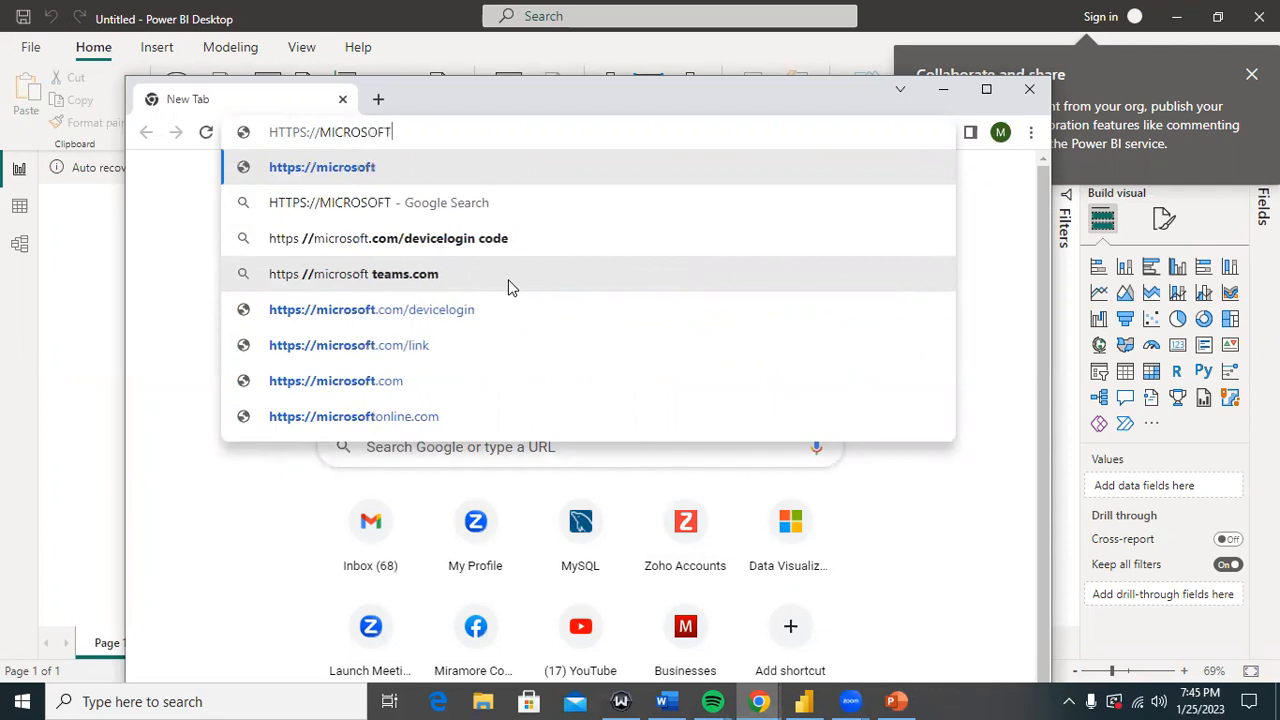
pyautogui.write('PO')
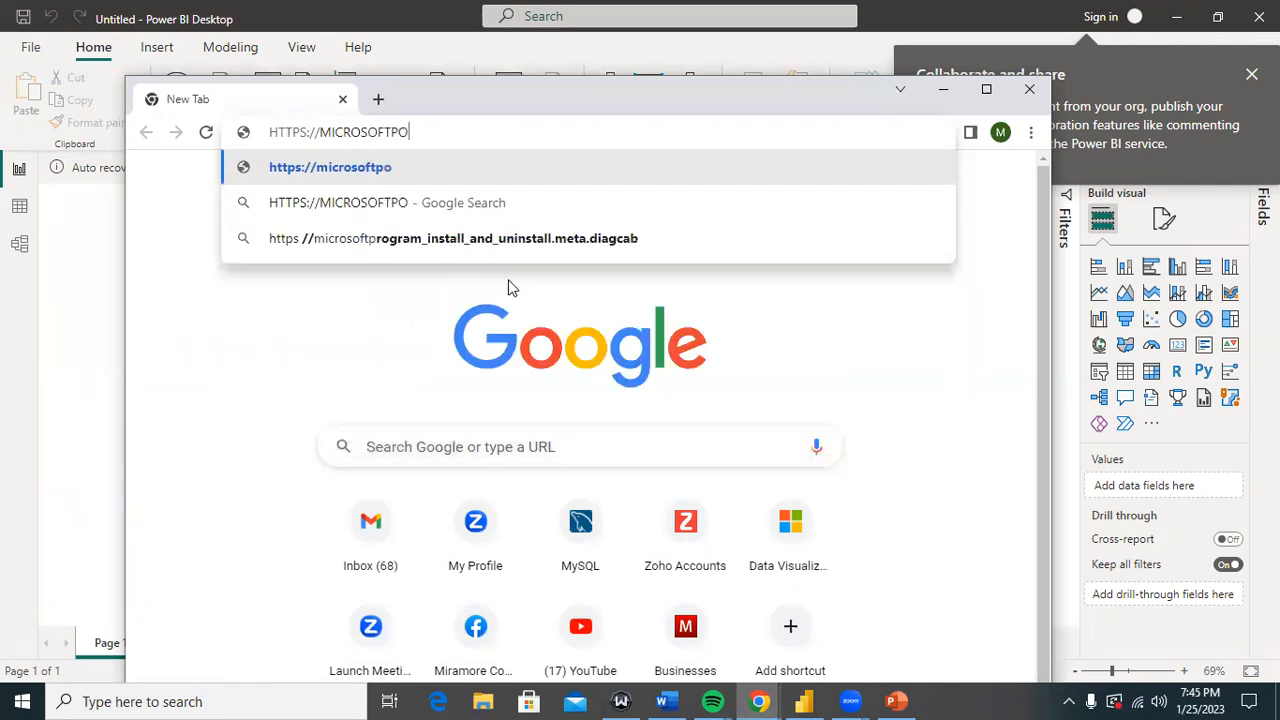
pyautogui.write('WER')
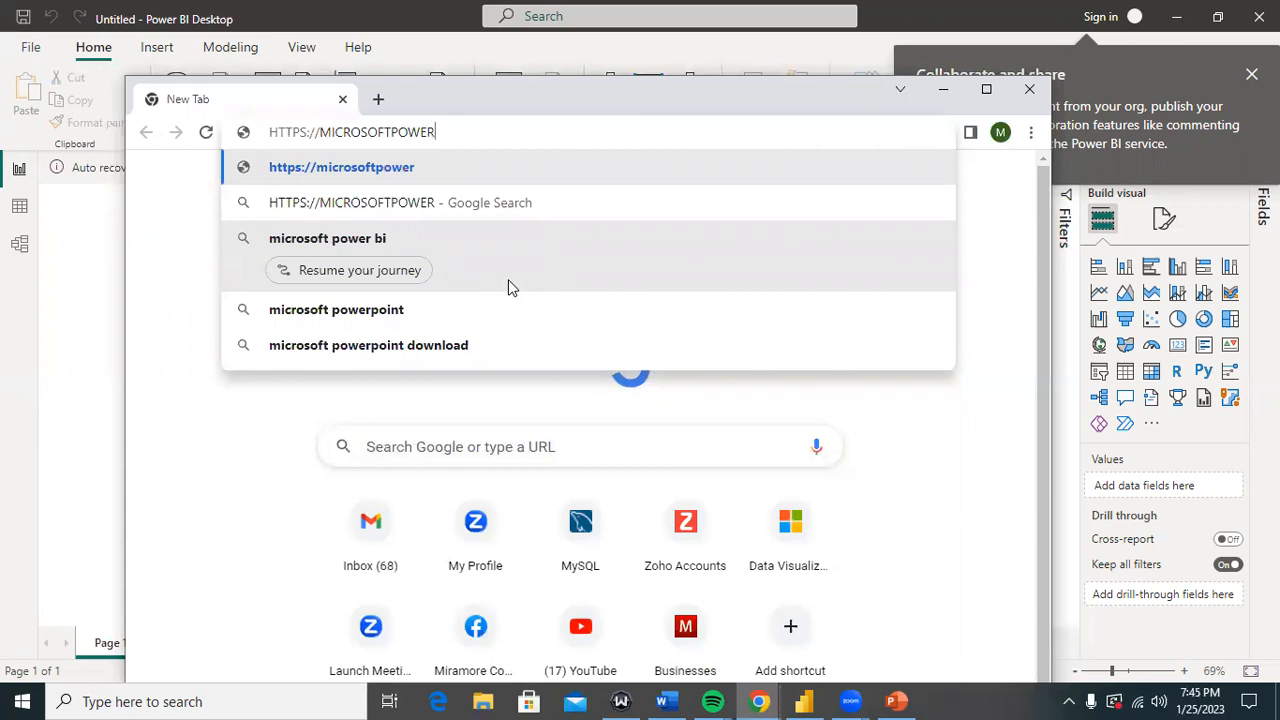
pyautogui.write('BI.CO')
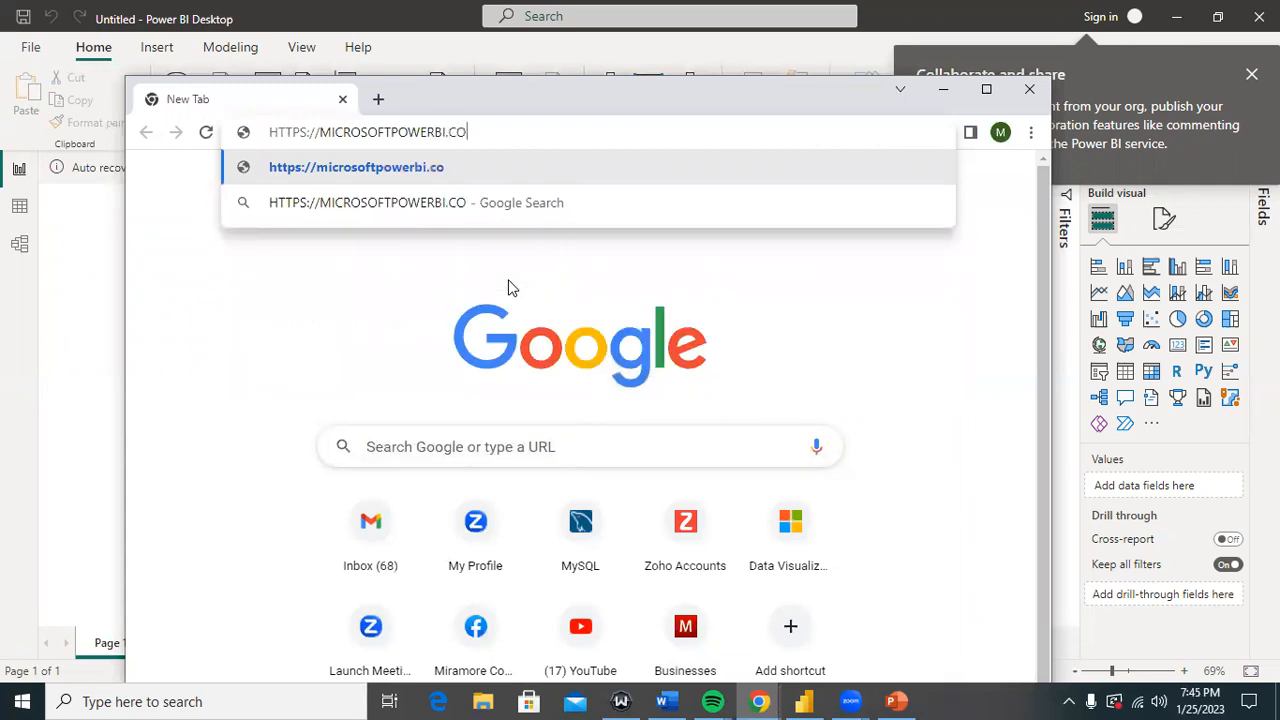
pyautogui.write('M')
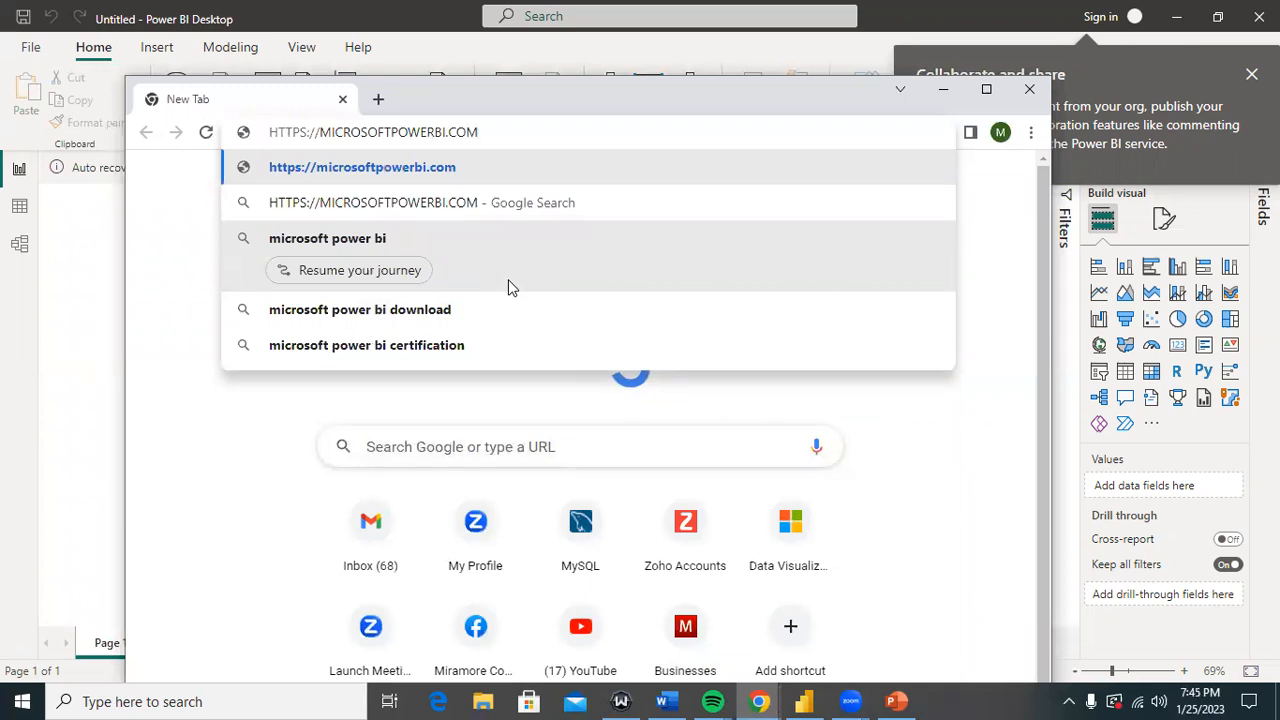
pyautogui.press('BackSpace')
pyautogui.press('BackSpace')
pyautogui.press('BackSpace')
pyautogui.press('BackSpace')
pyautogui.press('BackSpace')
pyautogui.press('BackSpace')
pyautogui.press('BackSpace')
pyautogui.press('BackSpace')
pyautogui.press('BackSpace')
pyautogui.press('BackSpace')
pyautogui.press('BackSpace')
pyautogui.press('BackSpace')
pyautogui.press('BackSpace')
pyautogui.press('BackSpace')
pyautogui.press('BackSpace')
pyautogui.press('BackSpace')
pyautogui.press('BackSpace')
pyautogui.press('BackSpace')
pyautogui.press('BackSpace')
pyautogui.press('BackSpace')
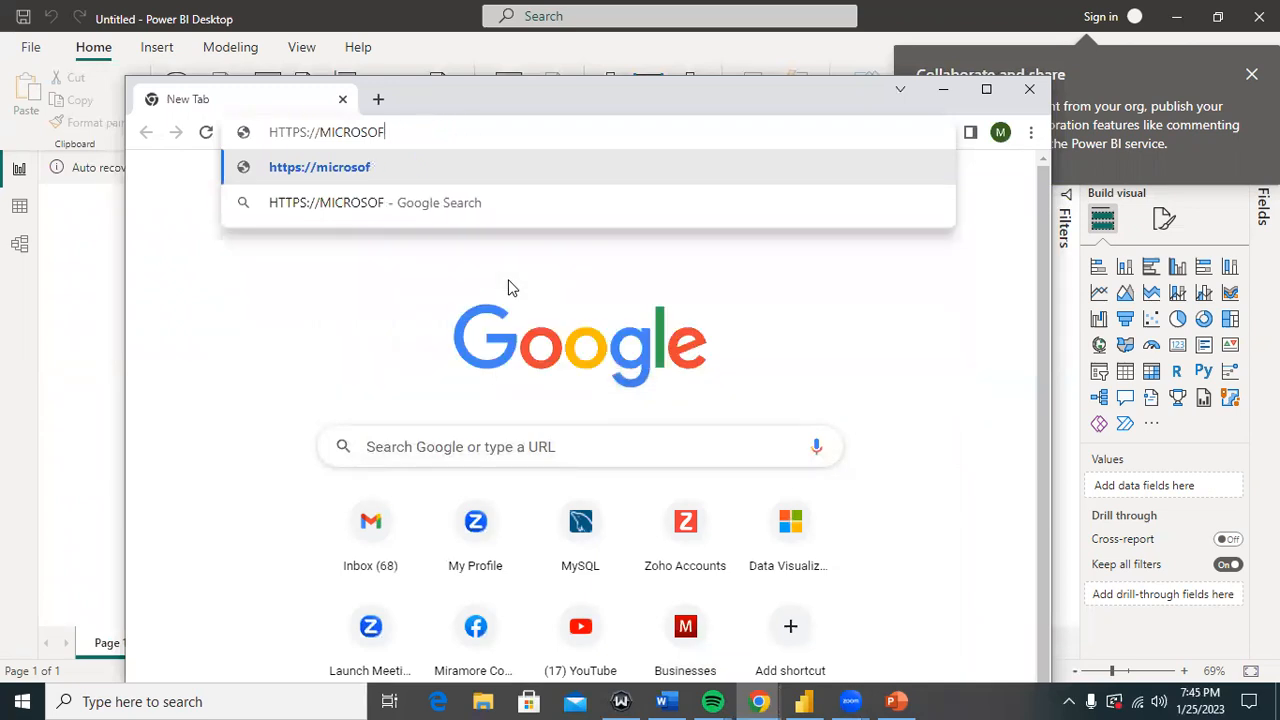
pyautogui.press('BackSpace')
pyautogui.press('BackSpace')
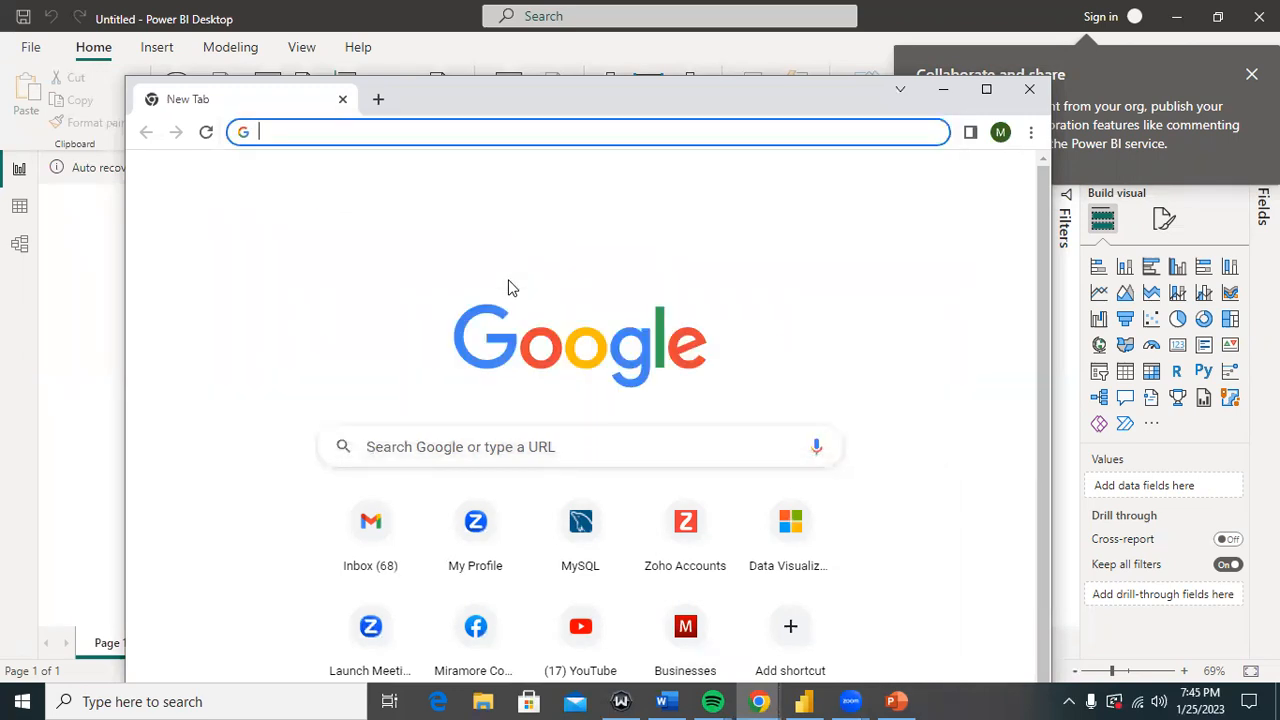
pyautogui.write('htt')
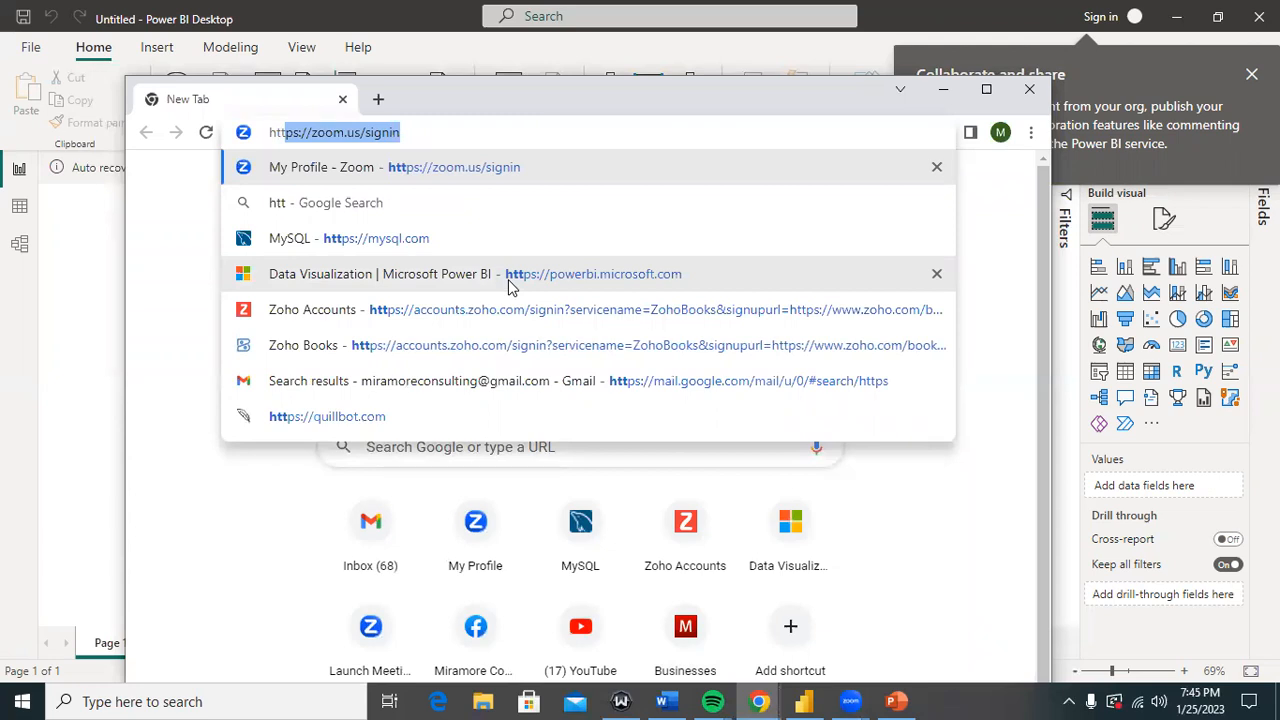
pyautogui.write('ps://')
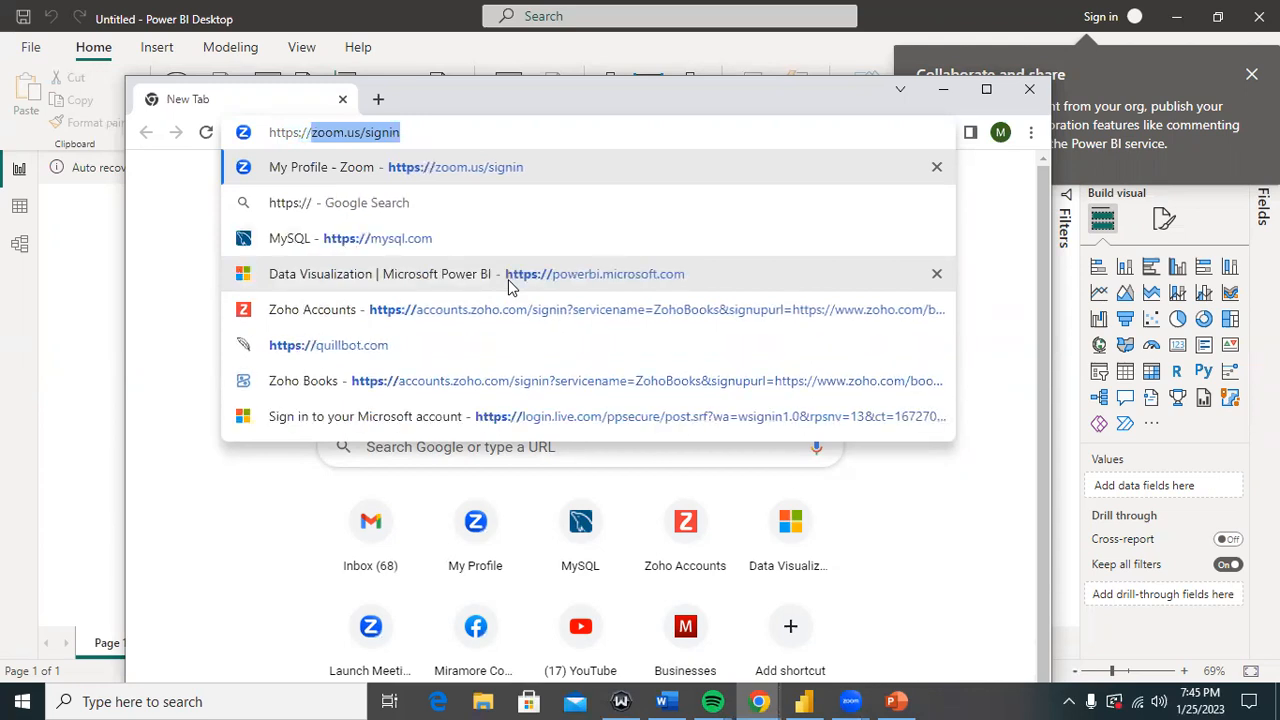
pyautogui.write('power')
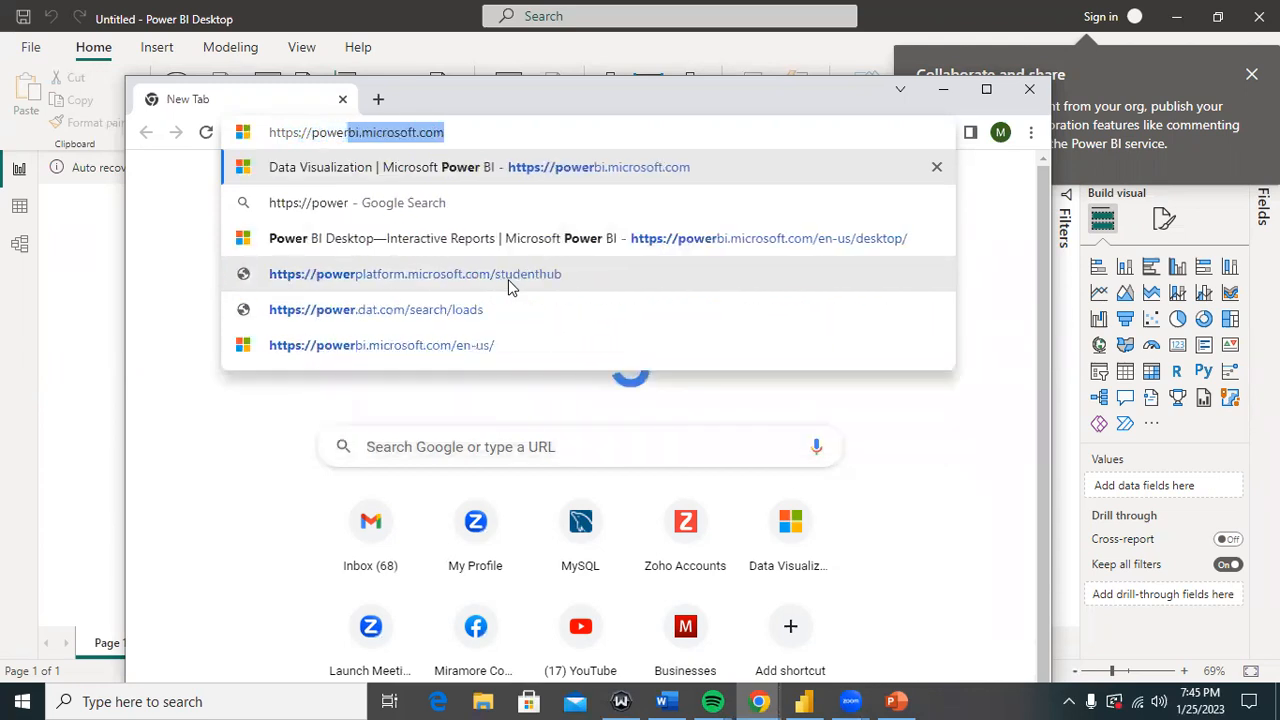
pyautogui.write('bi')
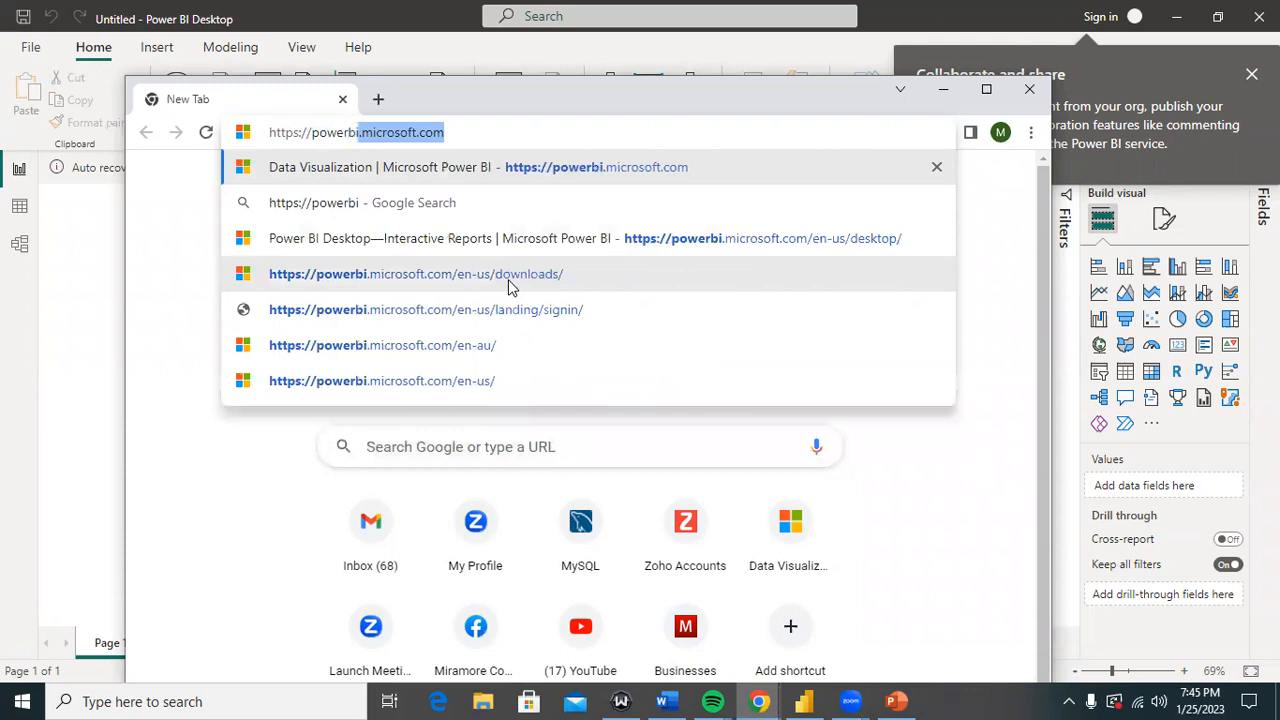
pyautogui.press('Right')
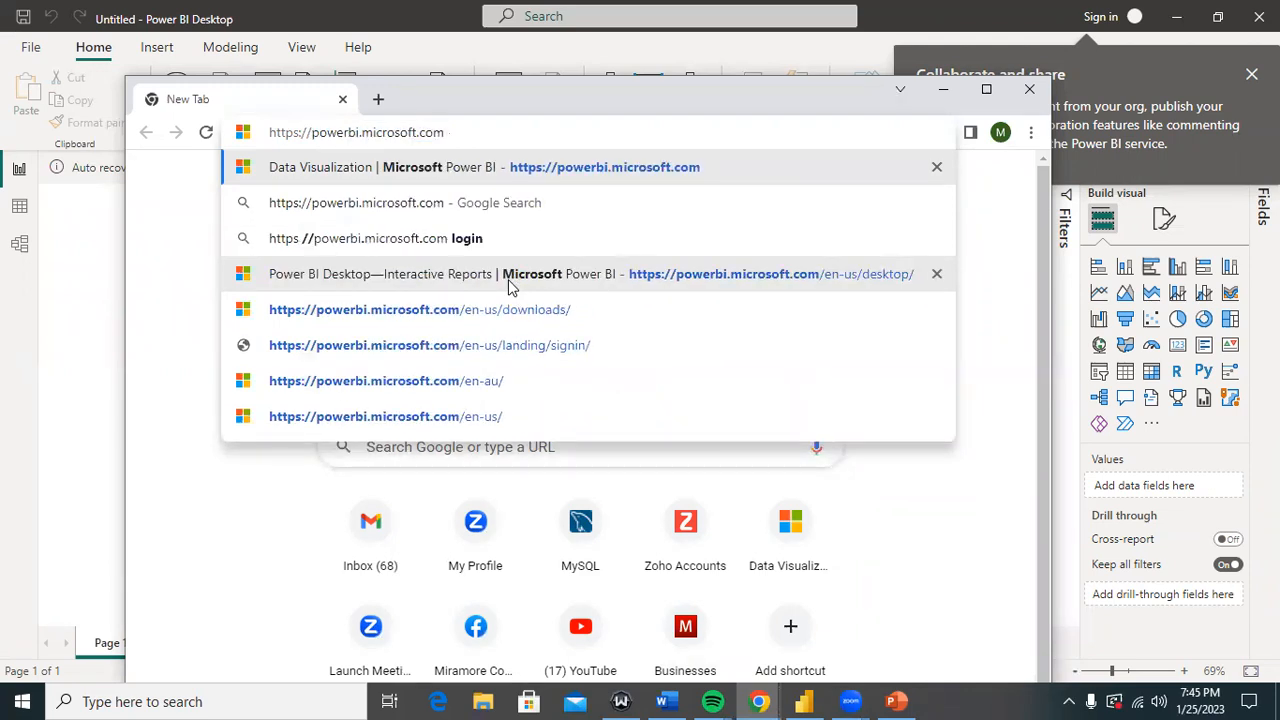
pyautogui.press('Return')
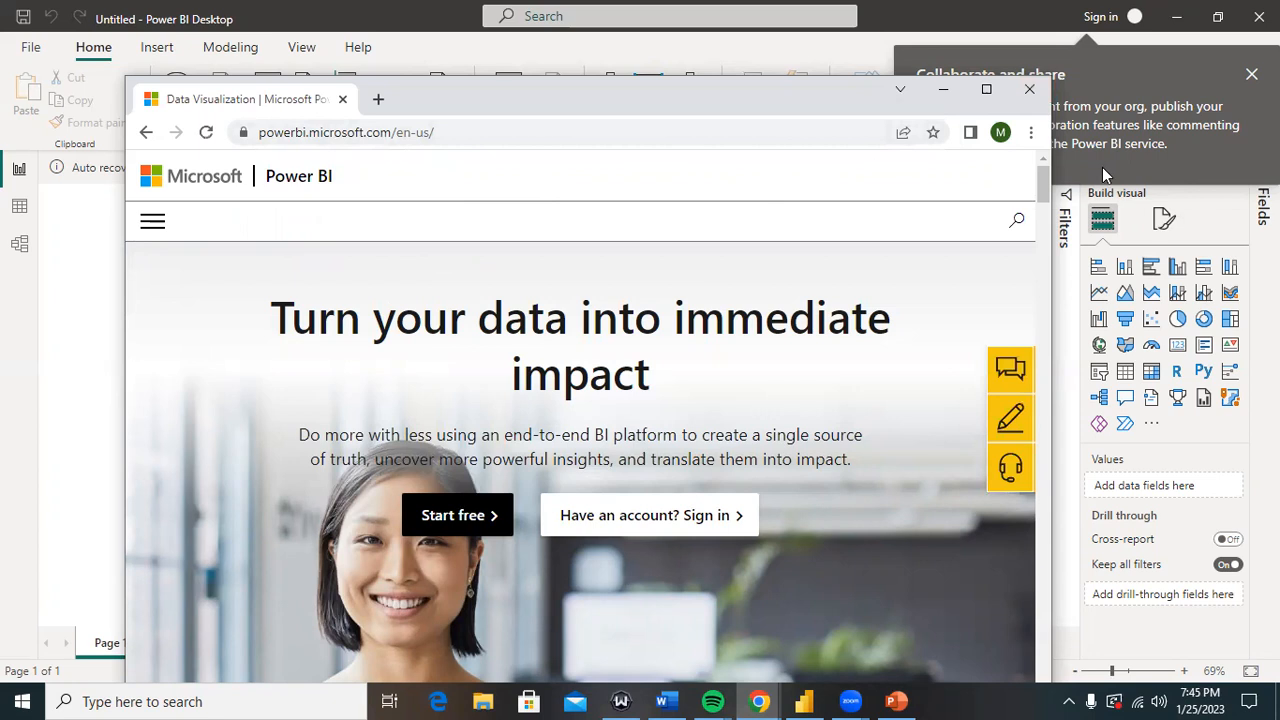
# Step: Maximize Chrome and open the Power BI Desktop product page from Products, choosing Download free
pyautogui.click(988, 91)
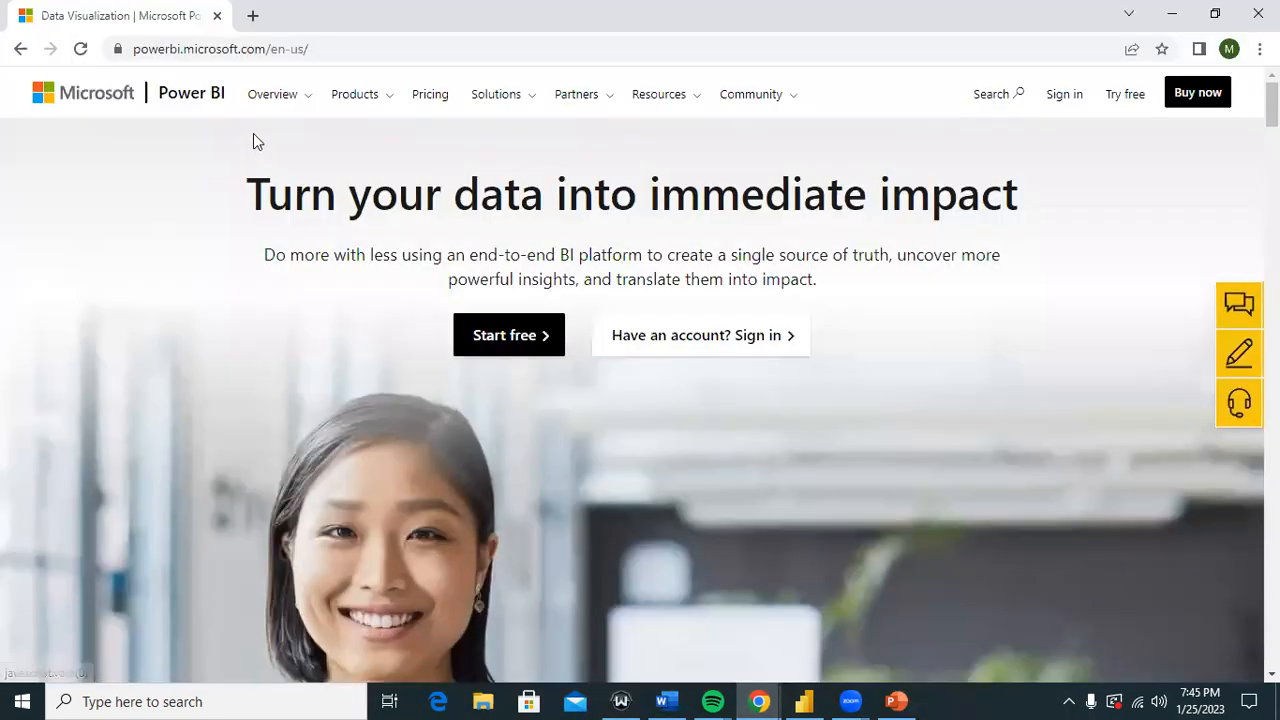
pyautogui.click(356, 100)
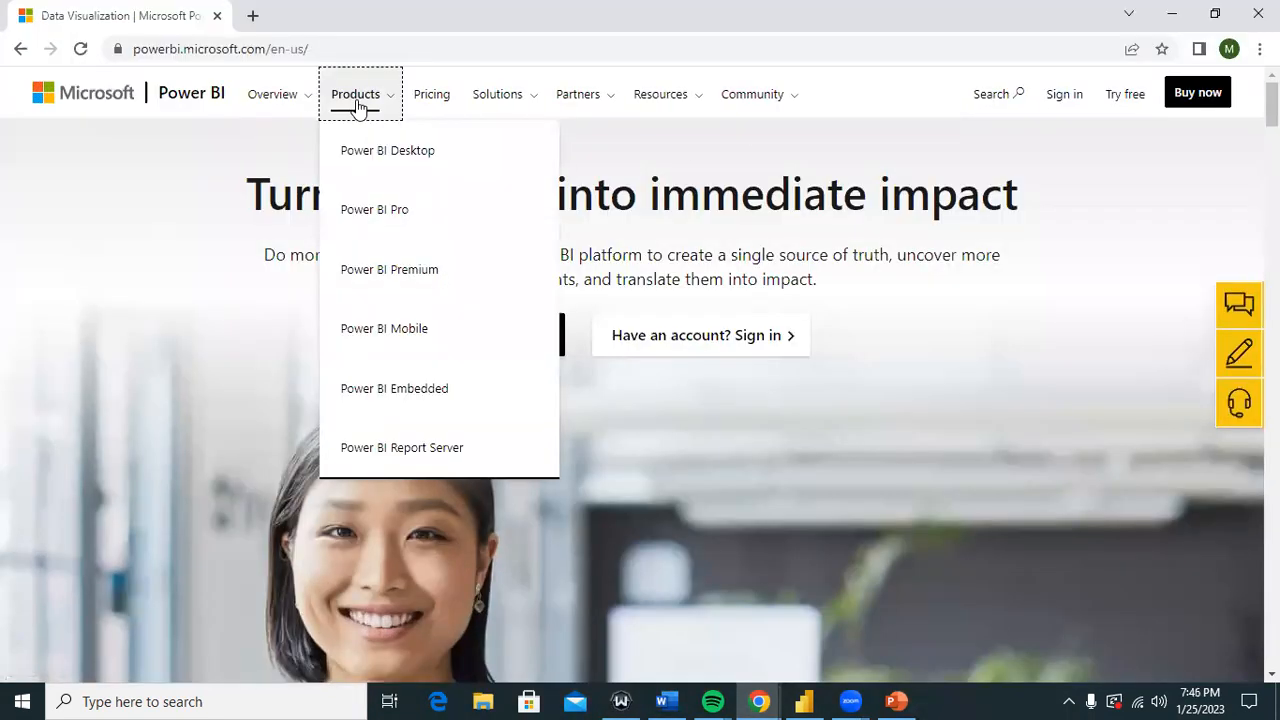
pyautogui.click(383, 160)
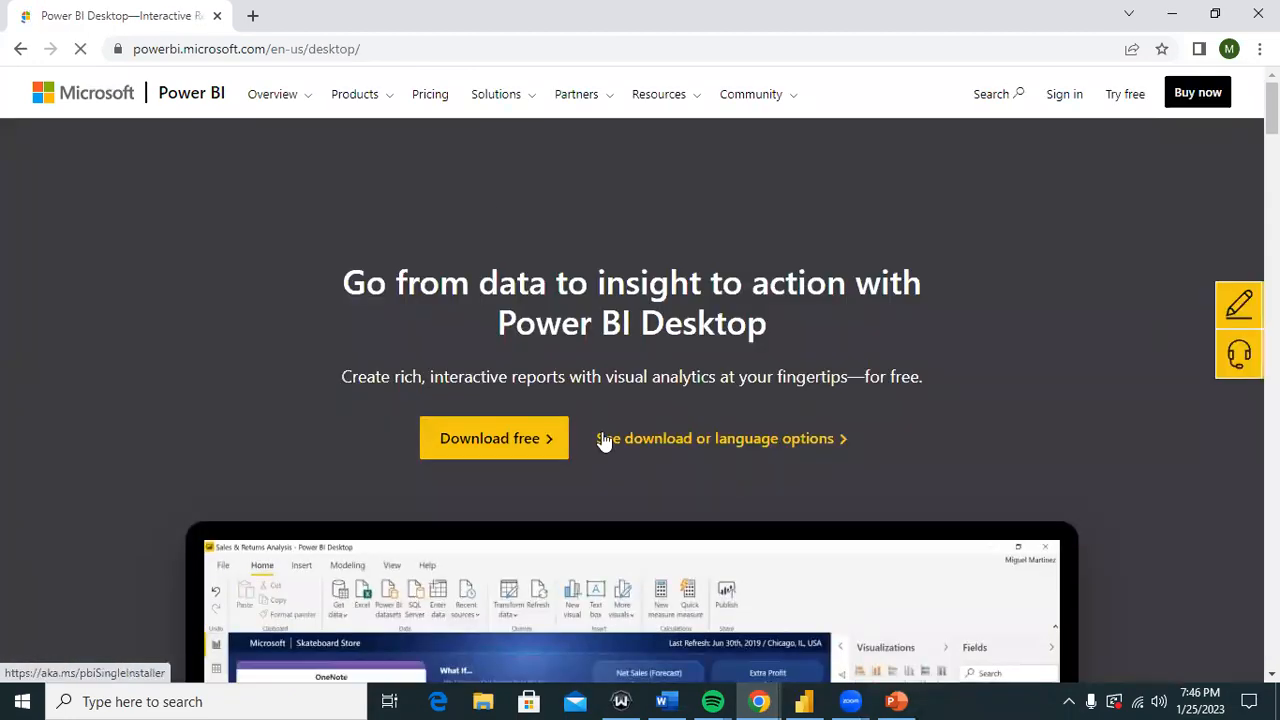
pyautogui.click(528, 448)
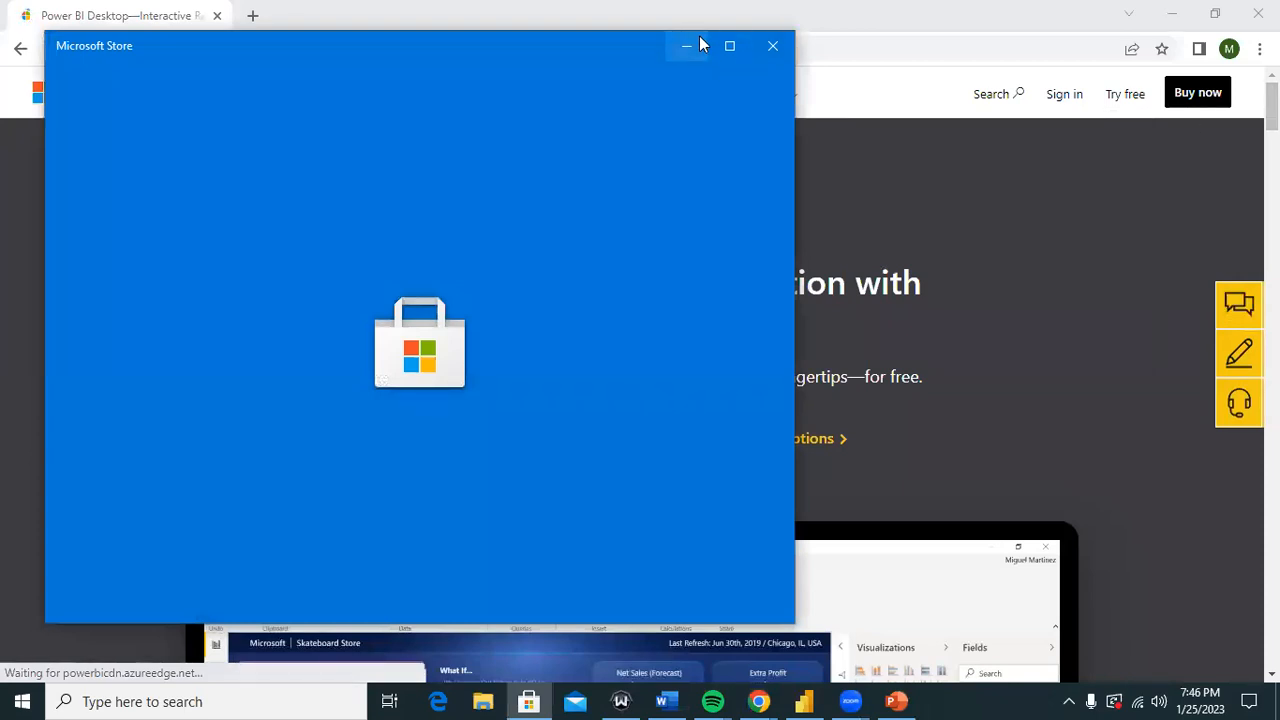
# Step: Hide the Microsoft Store, dismiss the sales chat offer, and minimize Chrome to reveal Power BI Desktop
pyautogui.click(687, 46)
pyautogui.scroll(-15, 640, 400)
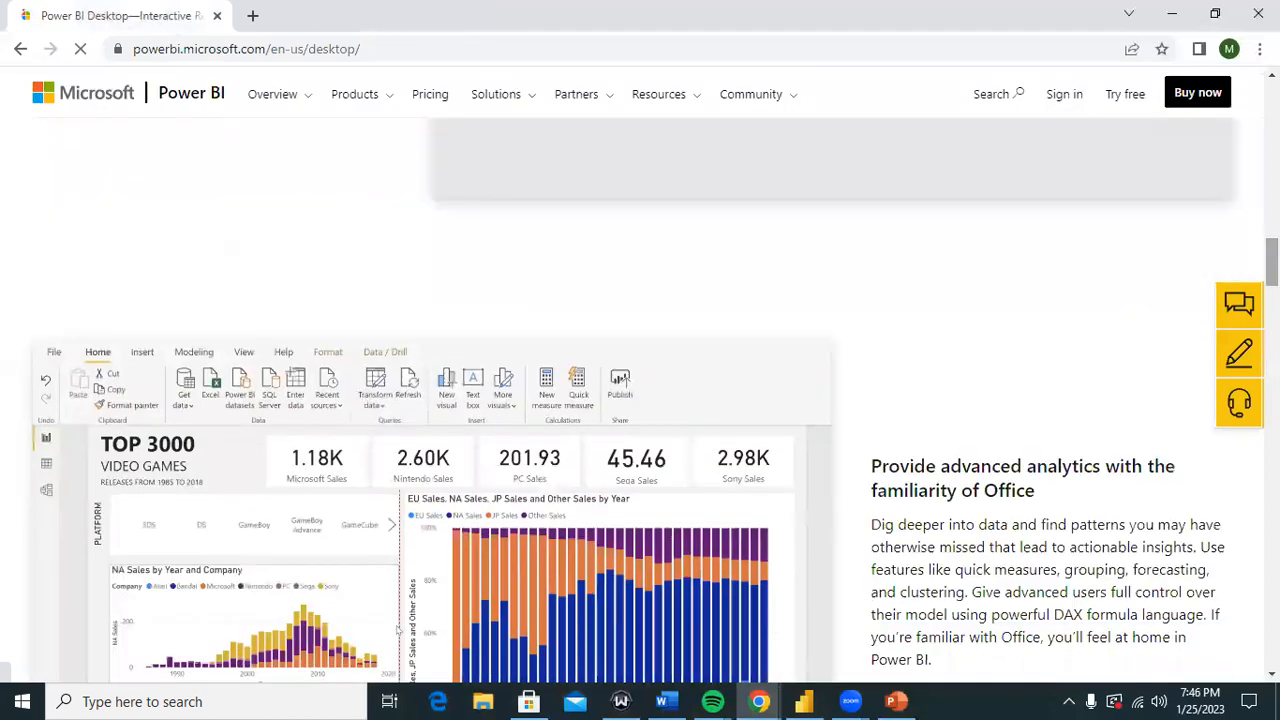
pyautogui.scroll(-2, 640, 400)
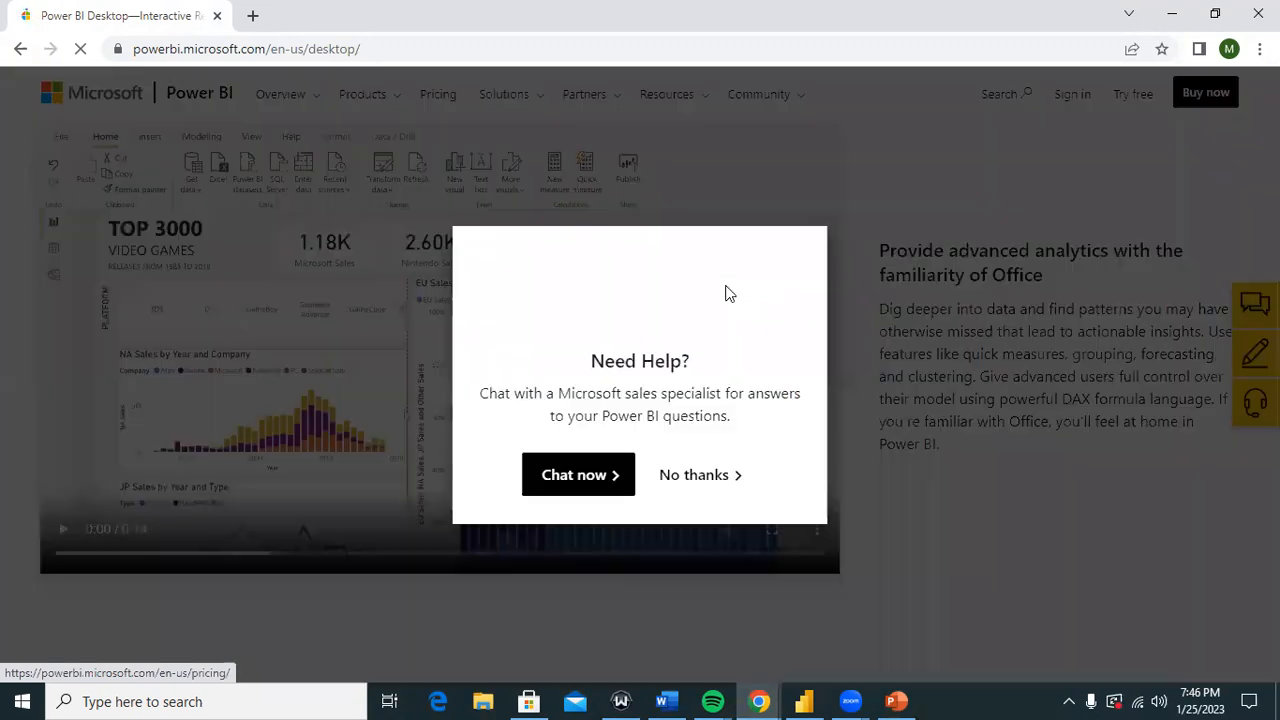
pyautogui.click(690, 475)
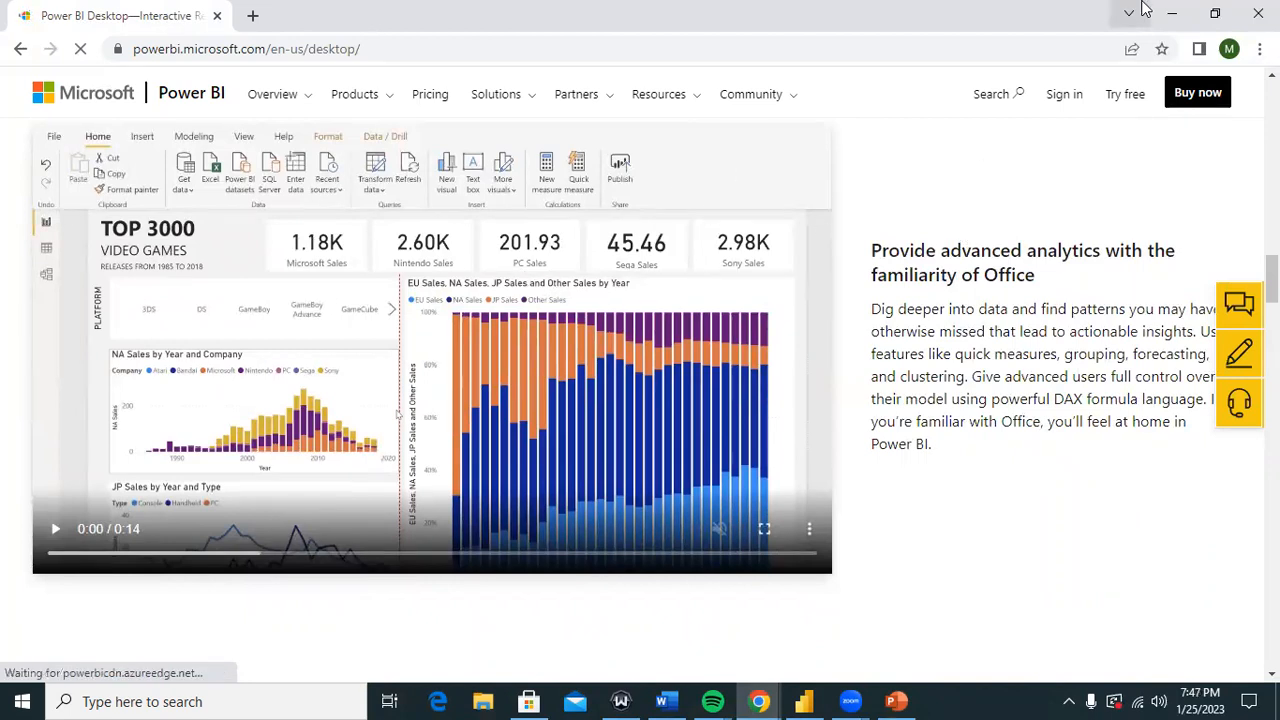
pyautogui.click(1175, 17)
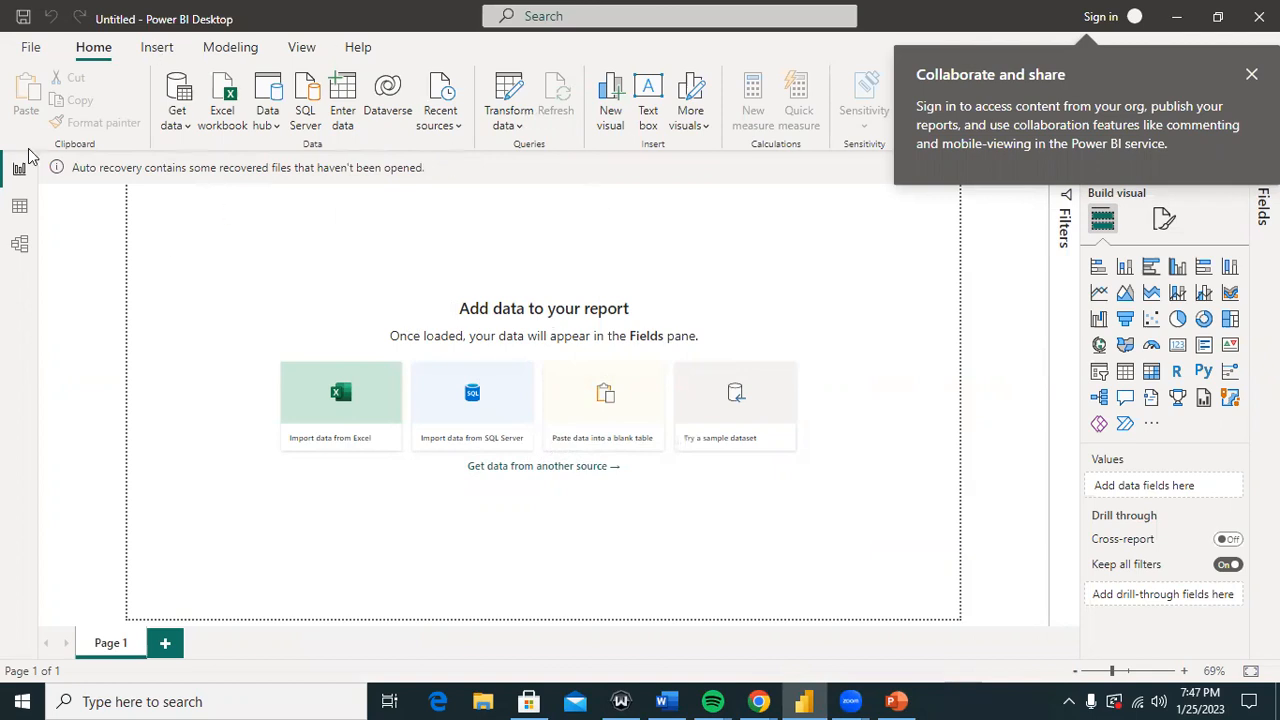
# Step: Dismiss the Collaborate and share tip and look through the File backstage options
pyautogui.click(300, 231)
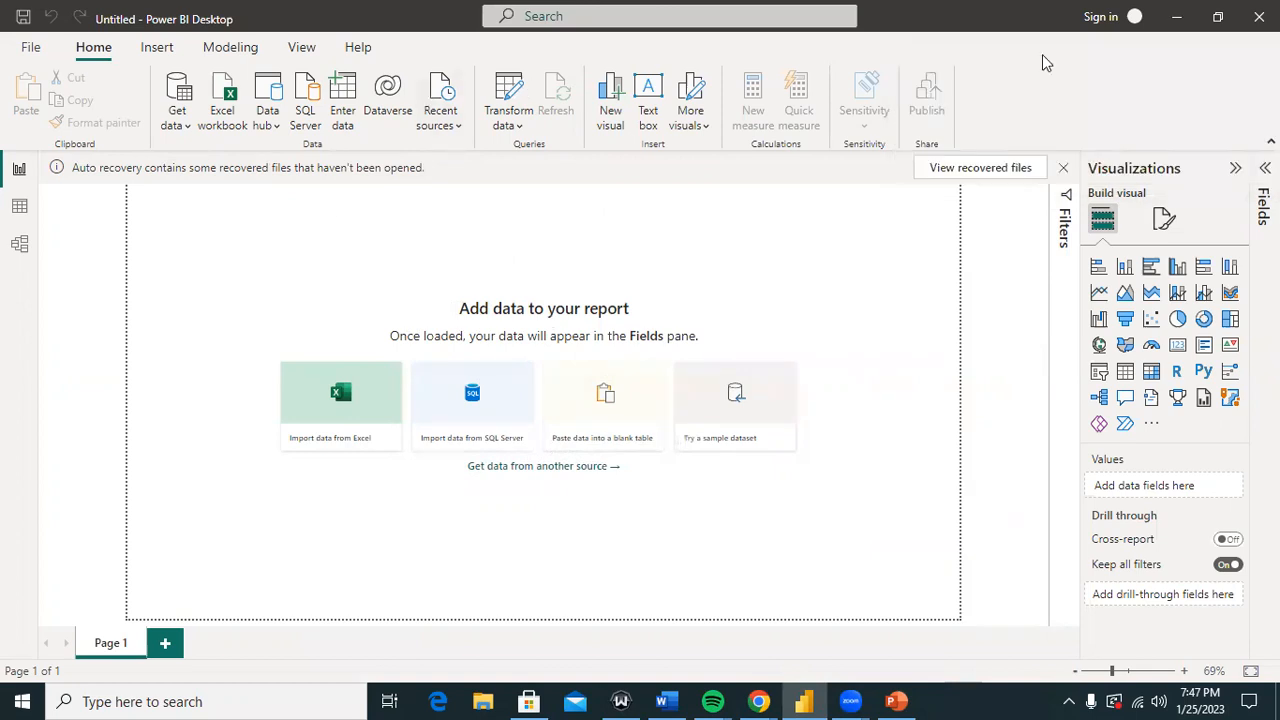
pyautogui.click(30, 47)
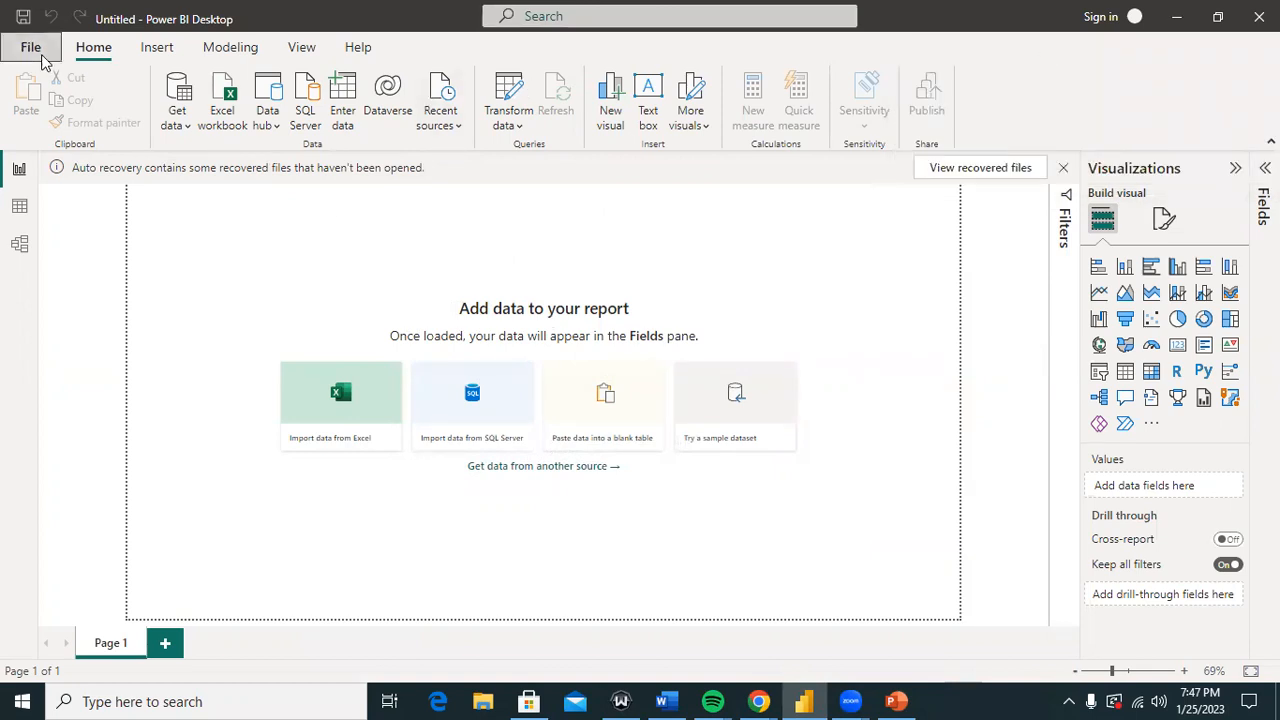
pyautogui.click(26, 28)
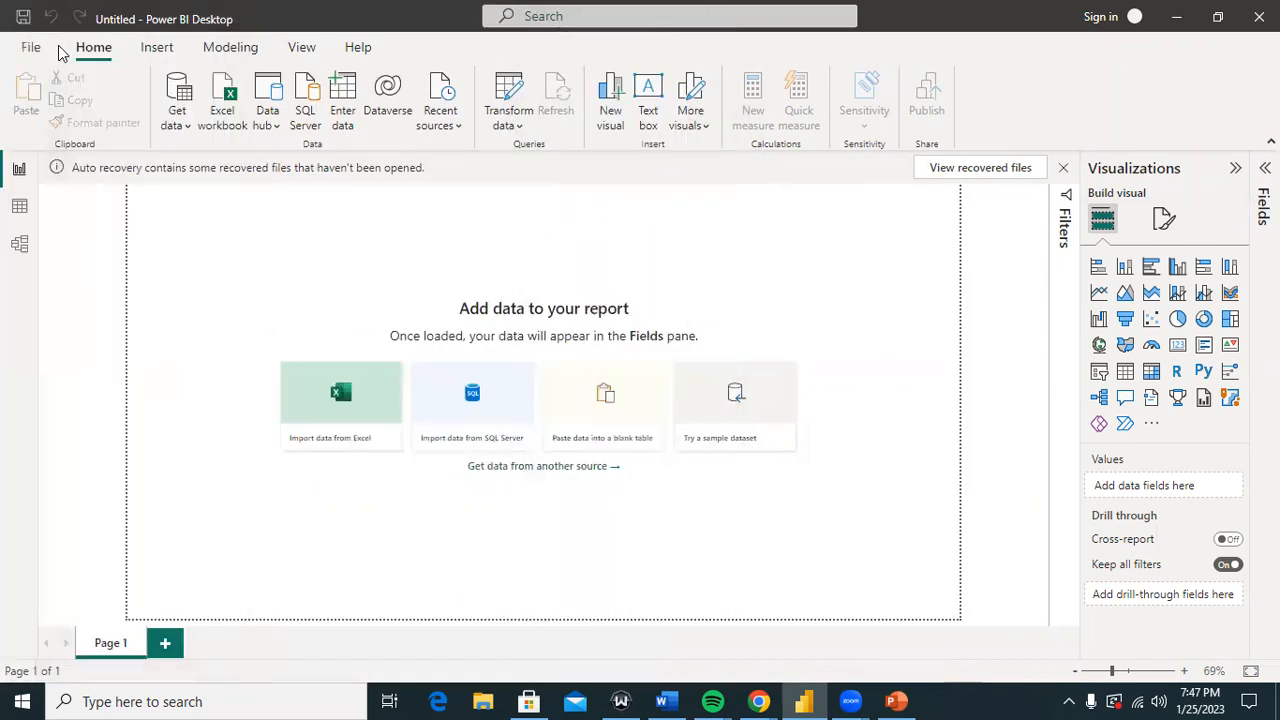
pyautogui.click(32, 48)
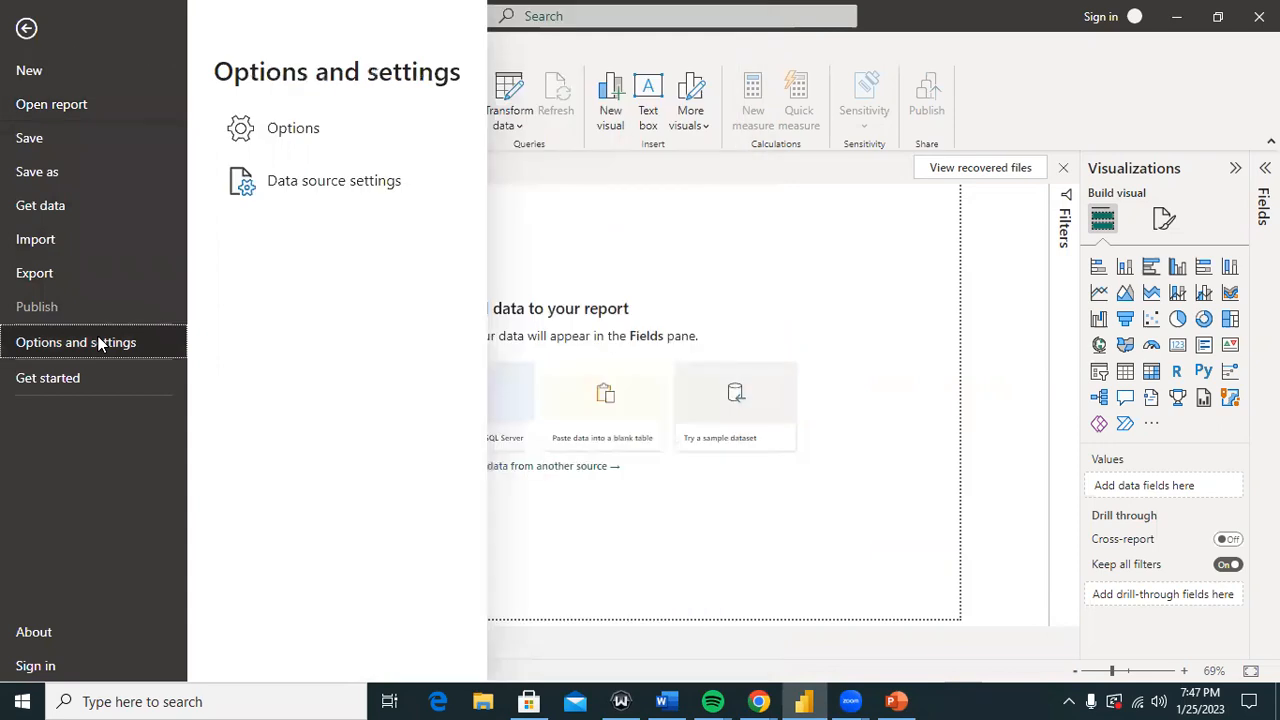
pyautogui.click(521, 241)
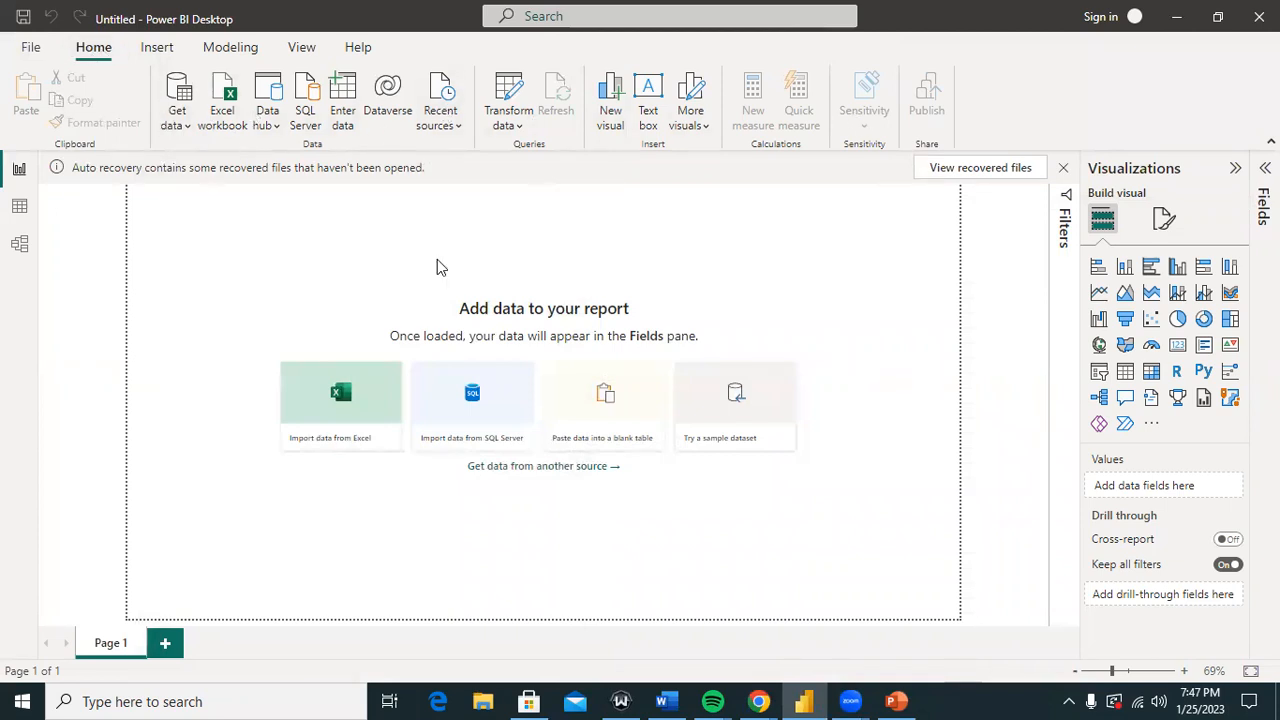
# Step: Browse the Insert, Modeling and View commands, then expand the Filters pane
pyautogui.click(160, 48)
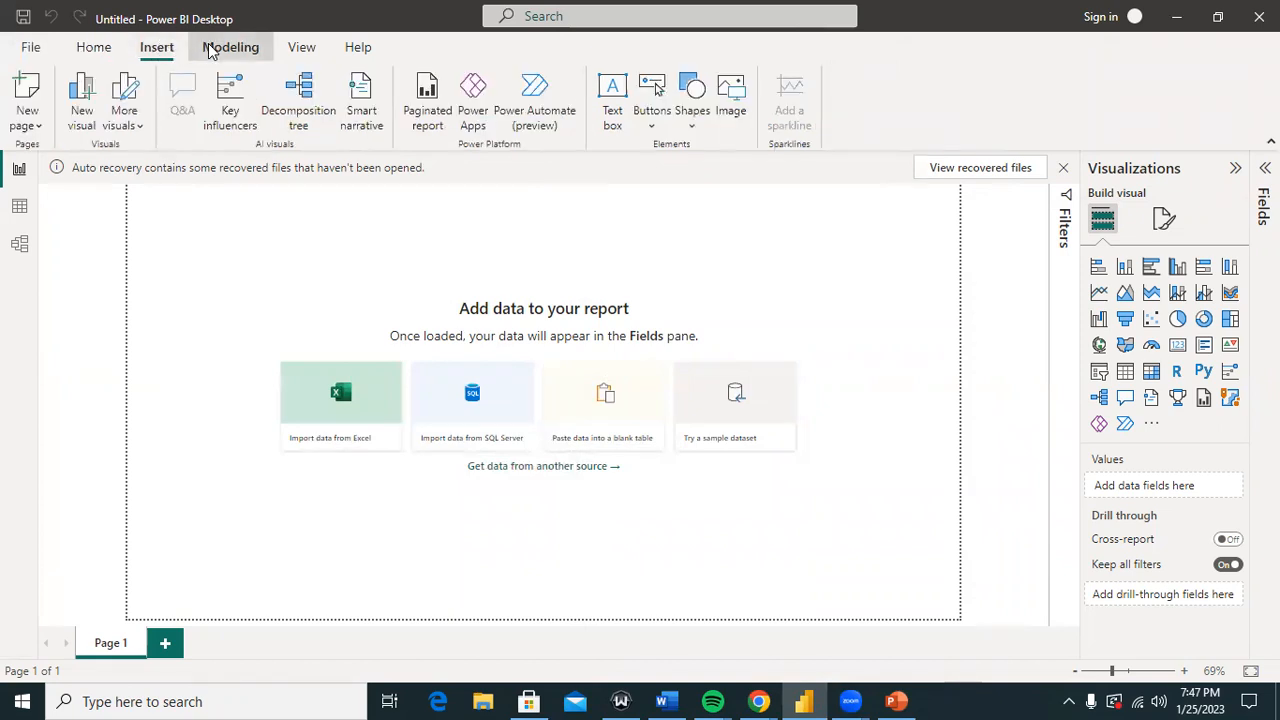
pyautogui.click(211, 50)
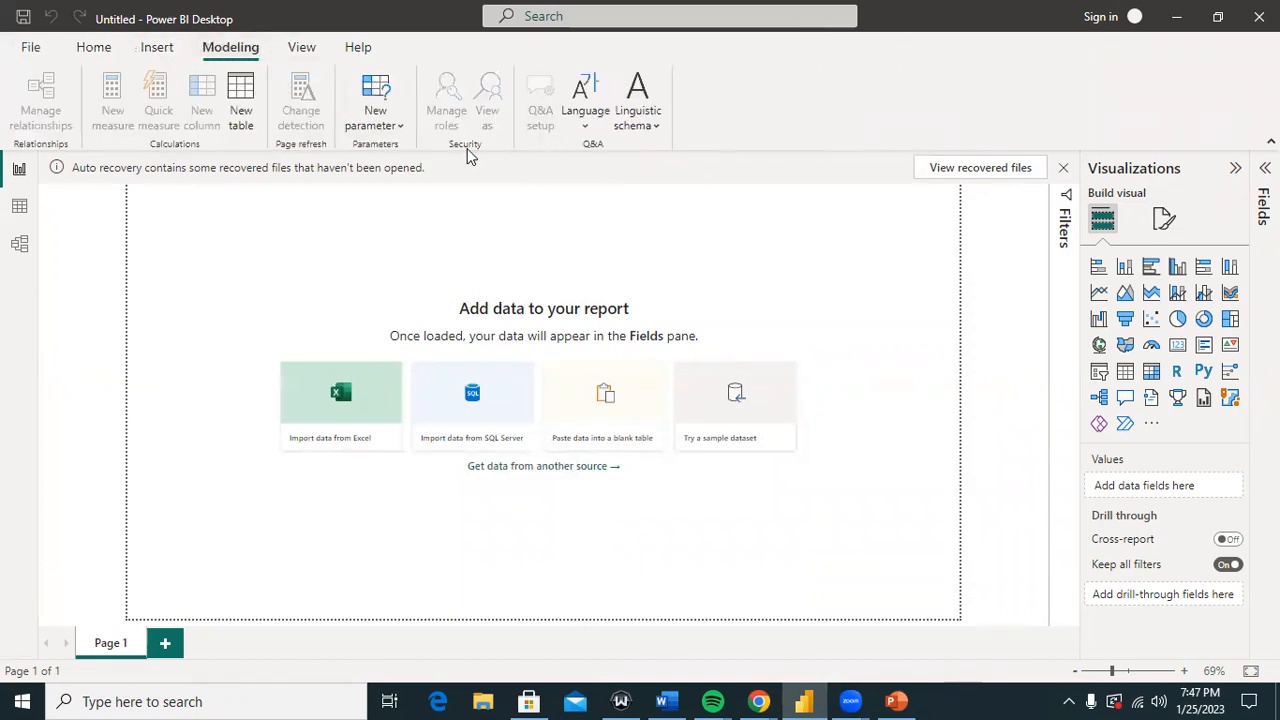
pyautogui.click(319, 56)
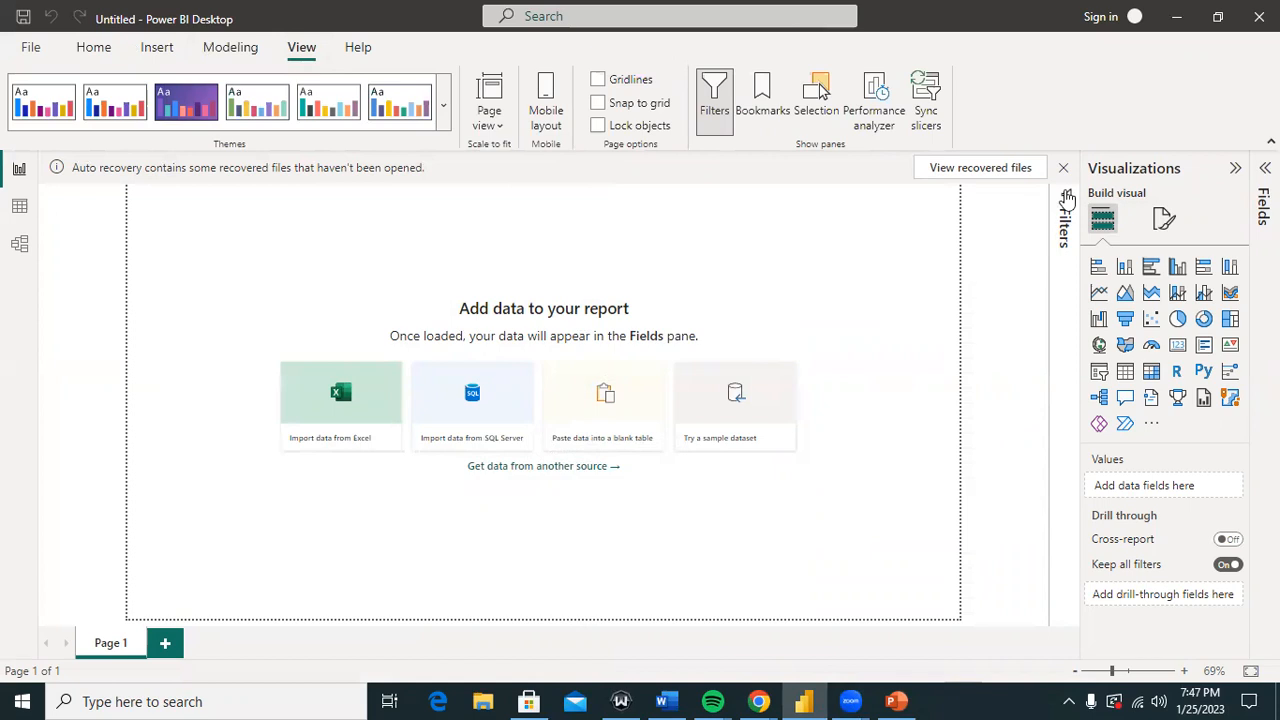
pyautogui.click(1066, 210)
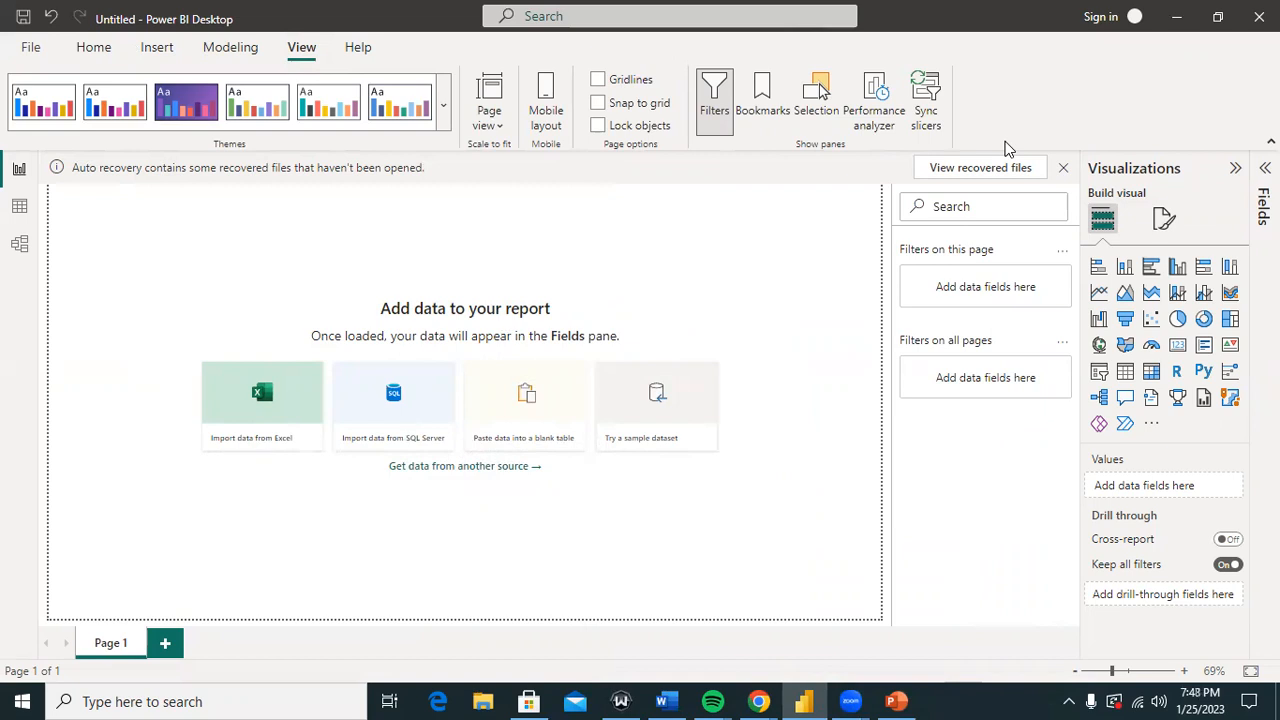
pyautogui.click(1063, 170)
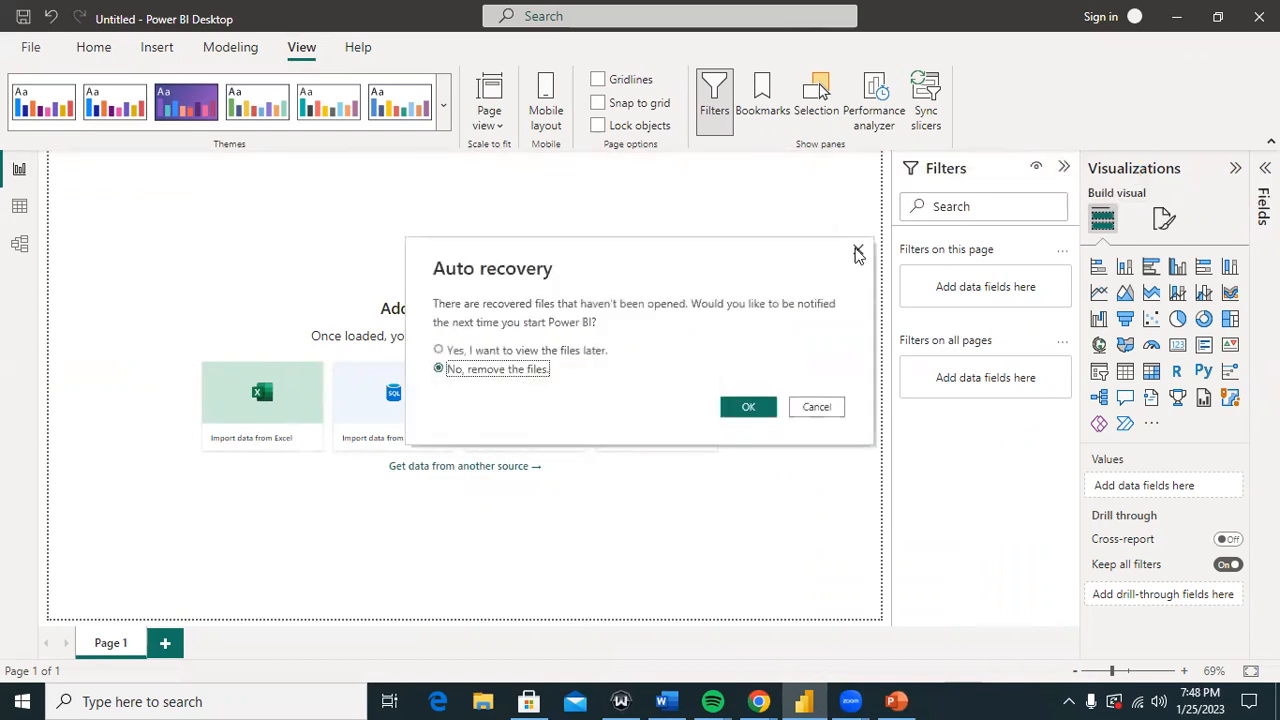
pyautogui.click(857, 251)
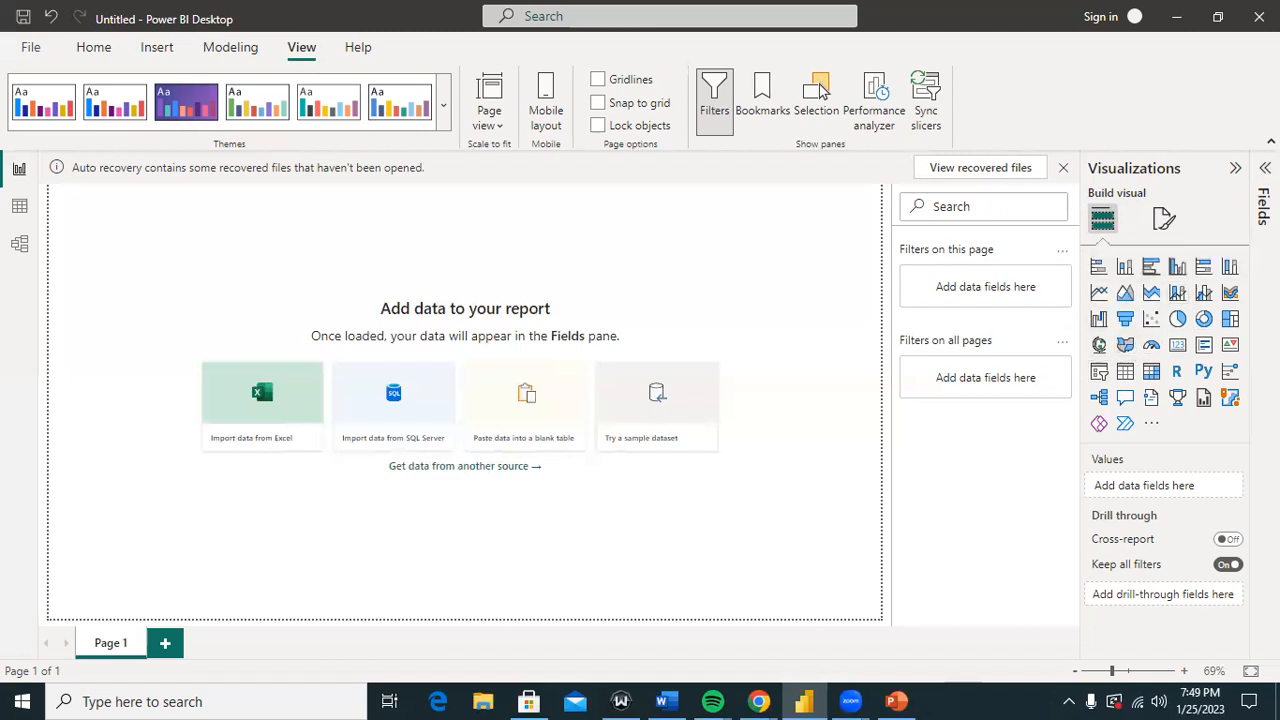
# Step: Expand the Fields pane at the right edge, which shows no data loaded
pyautogui.click(1265, 168)
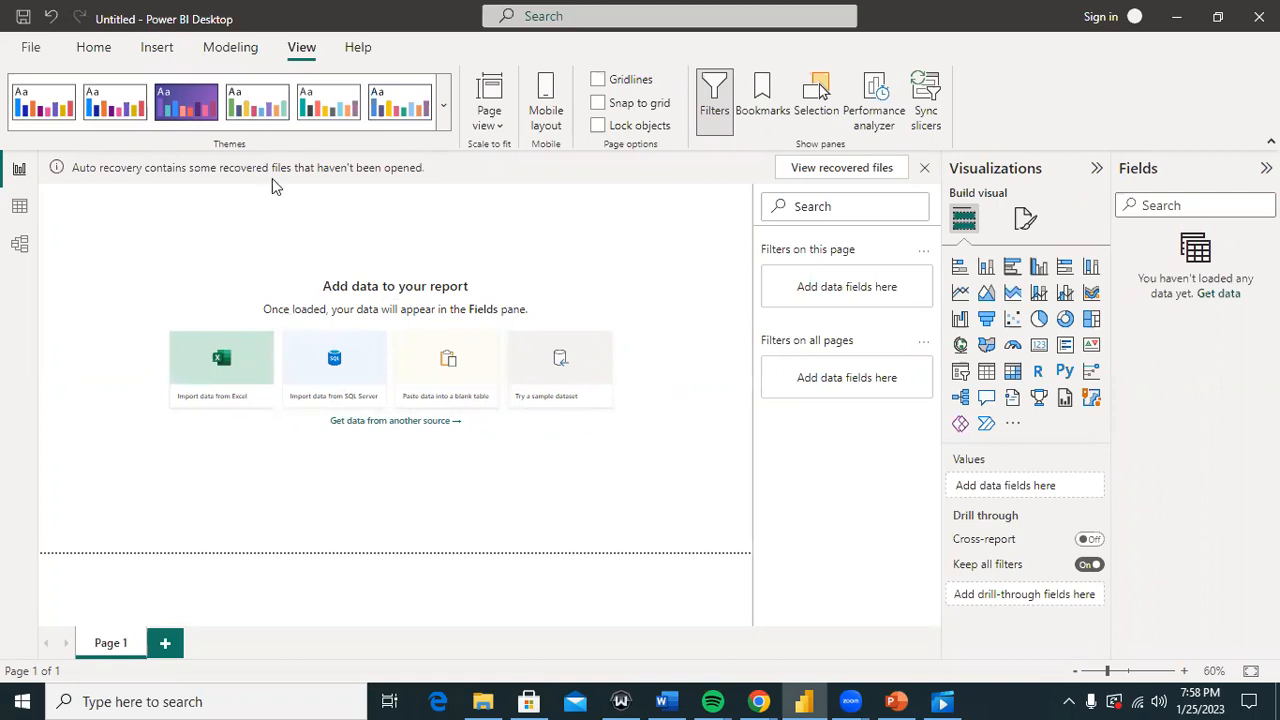
# Step: Return to the Home commands and preview the Get data list of common sources
pyautogui.click(93, 56)
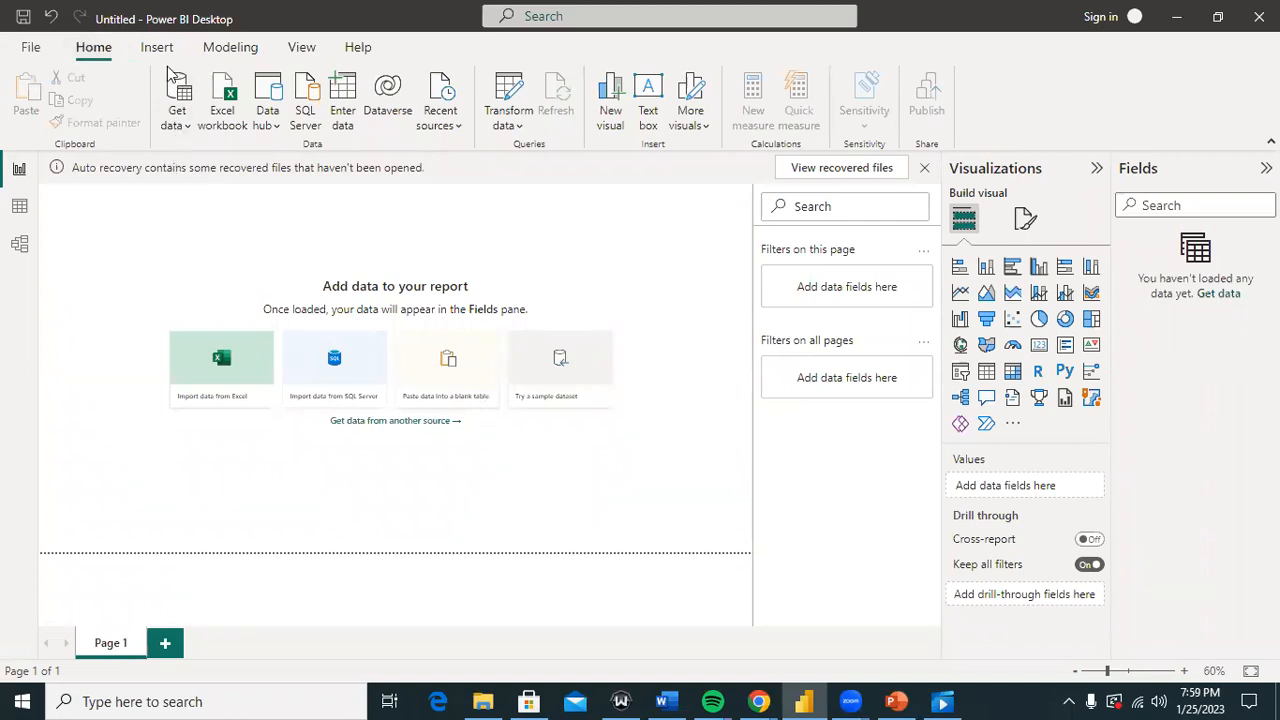
pyautogui.click(189, 121)
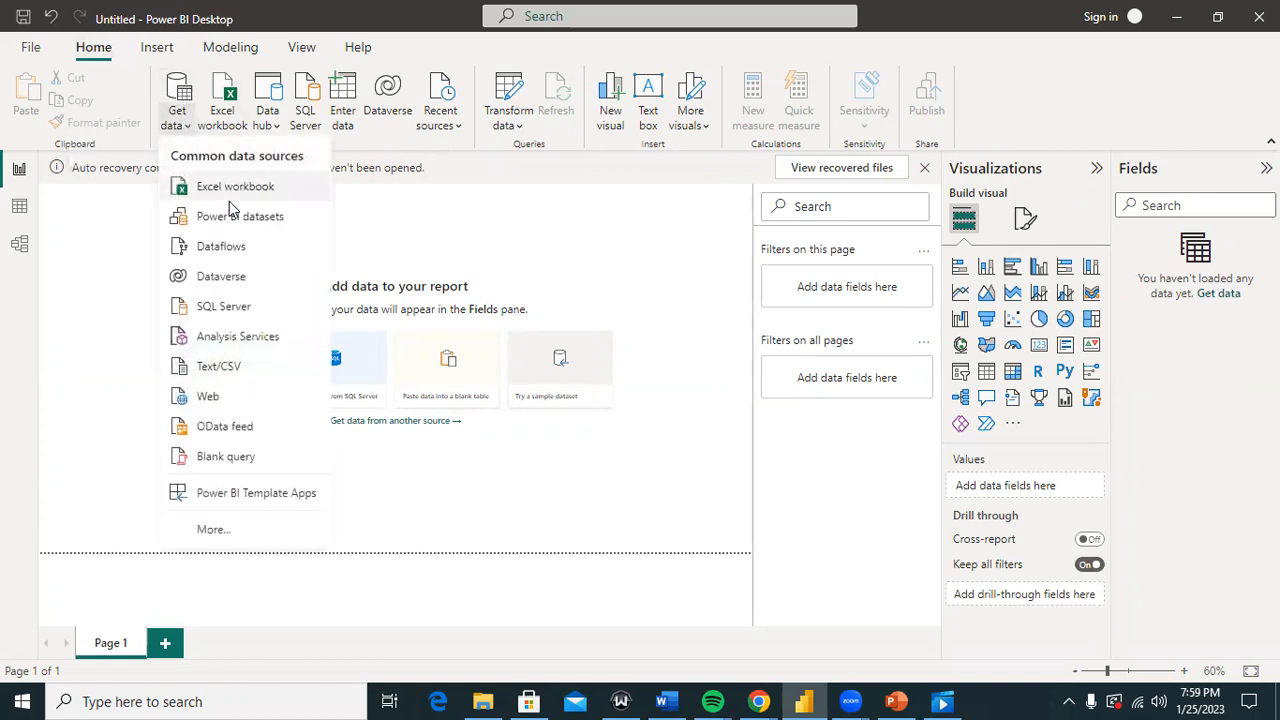
pyautogui.click(556, 235)
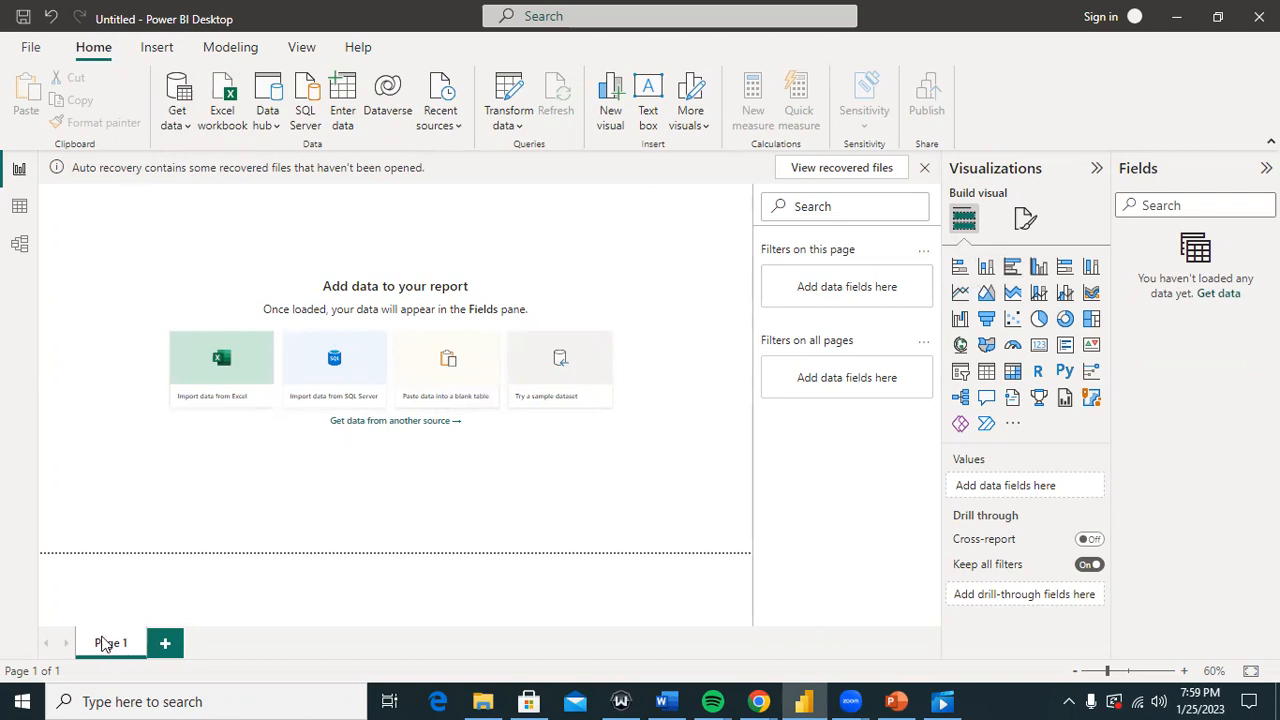
# Step: Add a second report page, then delete it so only Page 1 remains
pyautogui.click(167, 647)
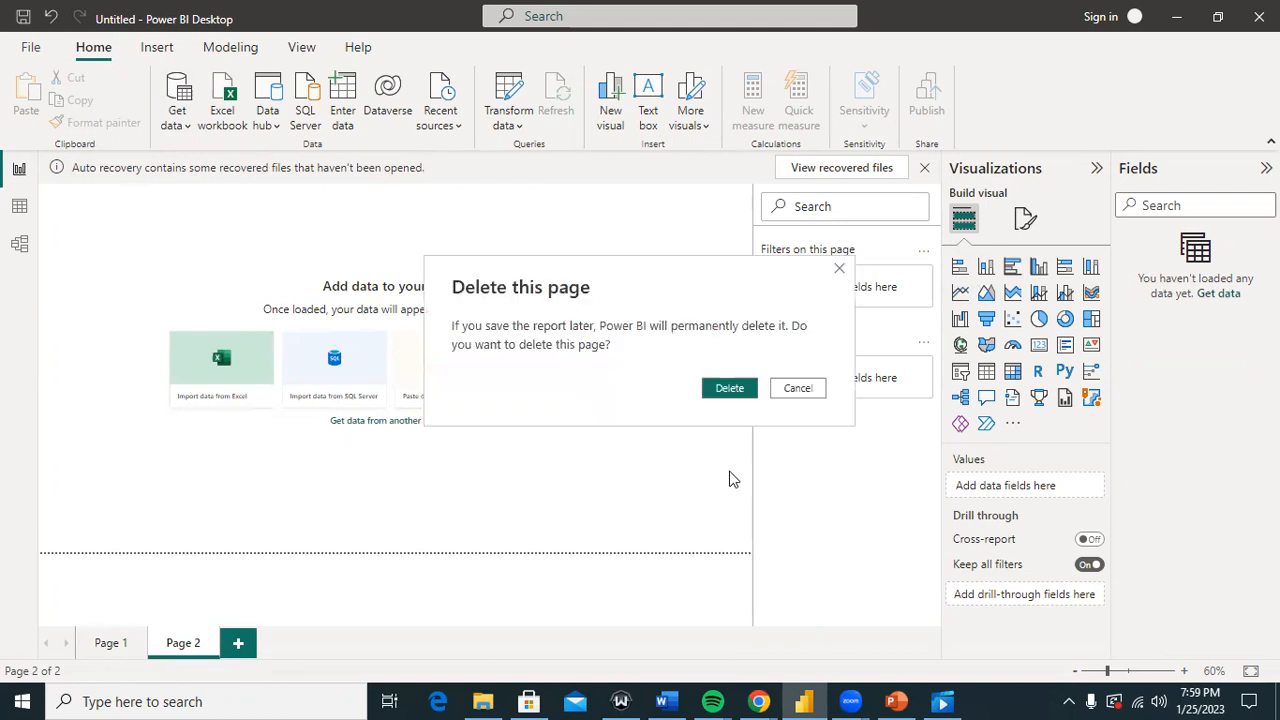
pyautogui.click(729, 390)
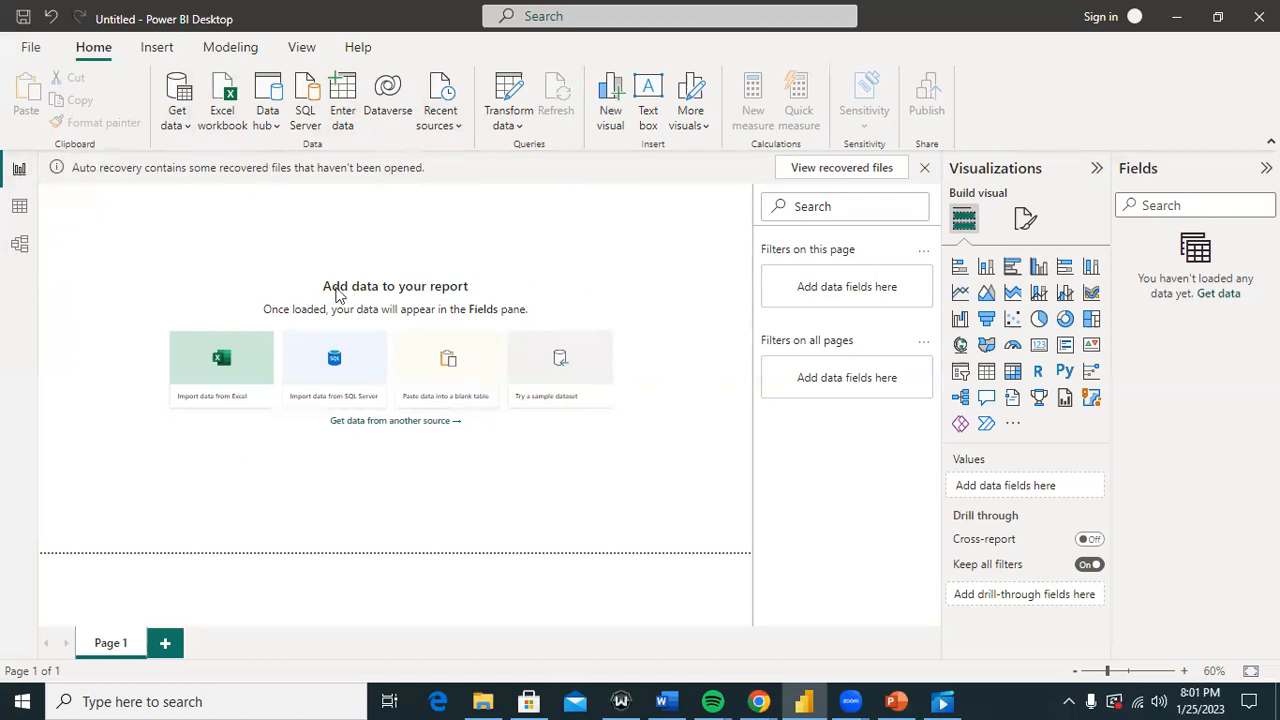
# Step: Toggle between Data and Report views, ending on the empty Data view, and open Windows search
pyautogui.click(21, 207)
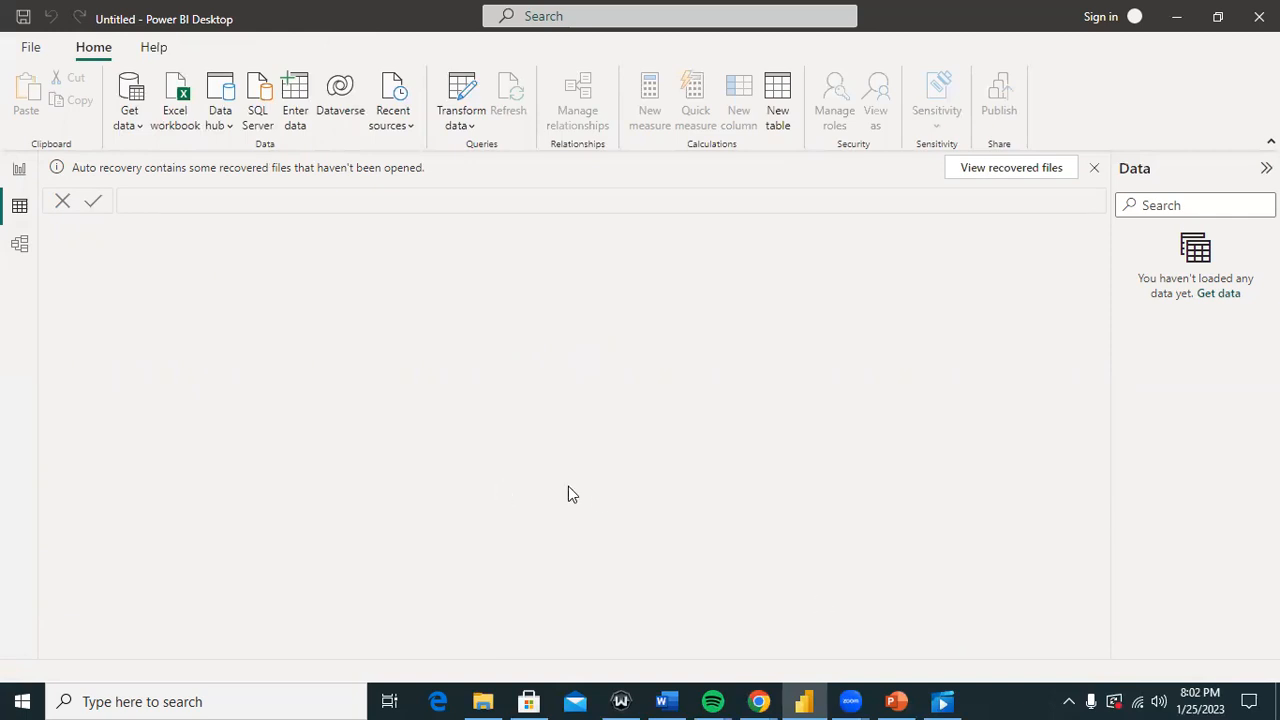
pyautogui.click(17, 170)
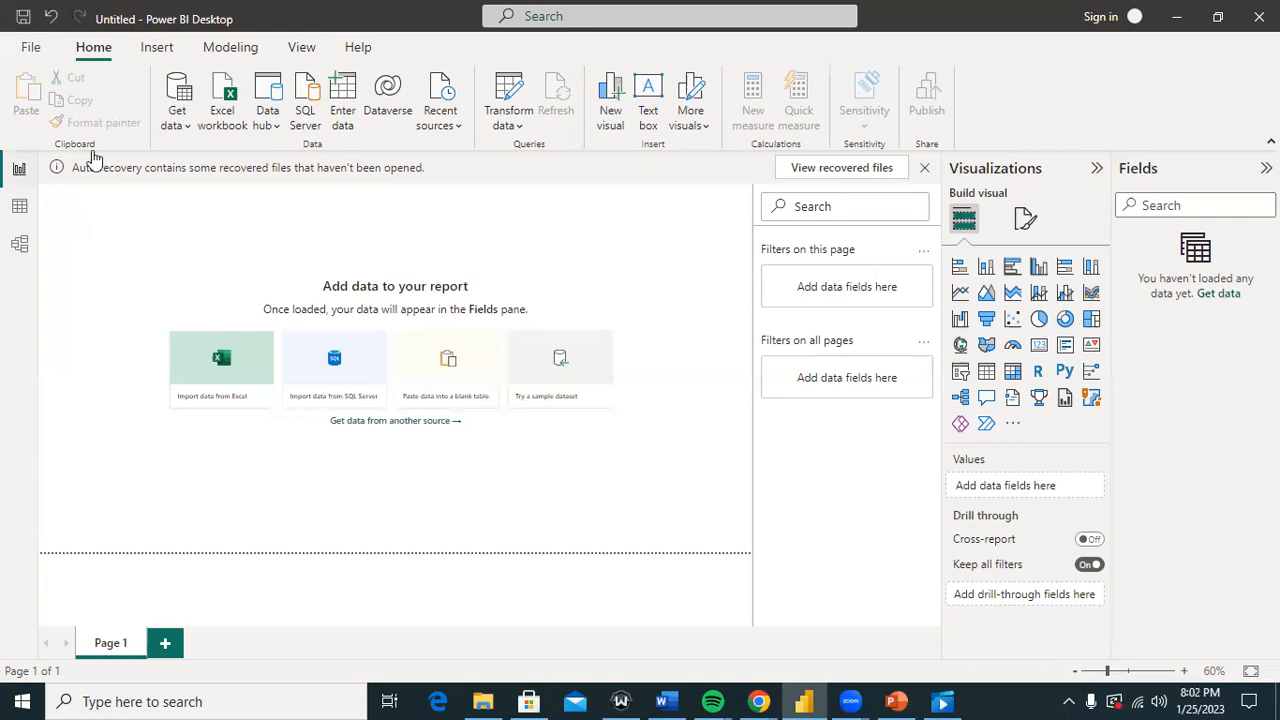
pyautogui.click(16, 209)
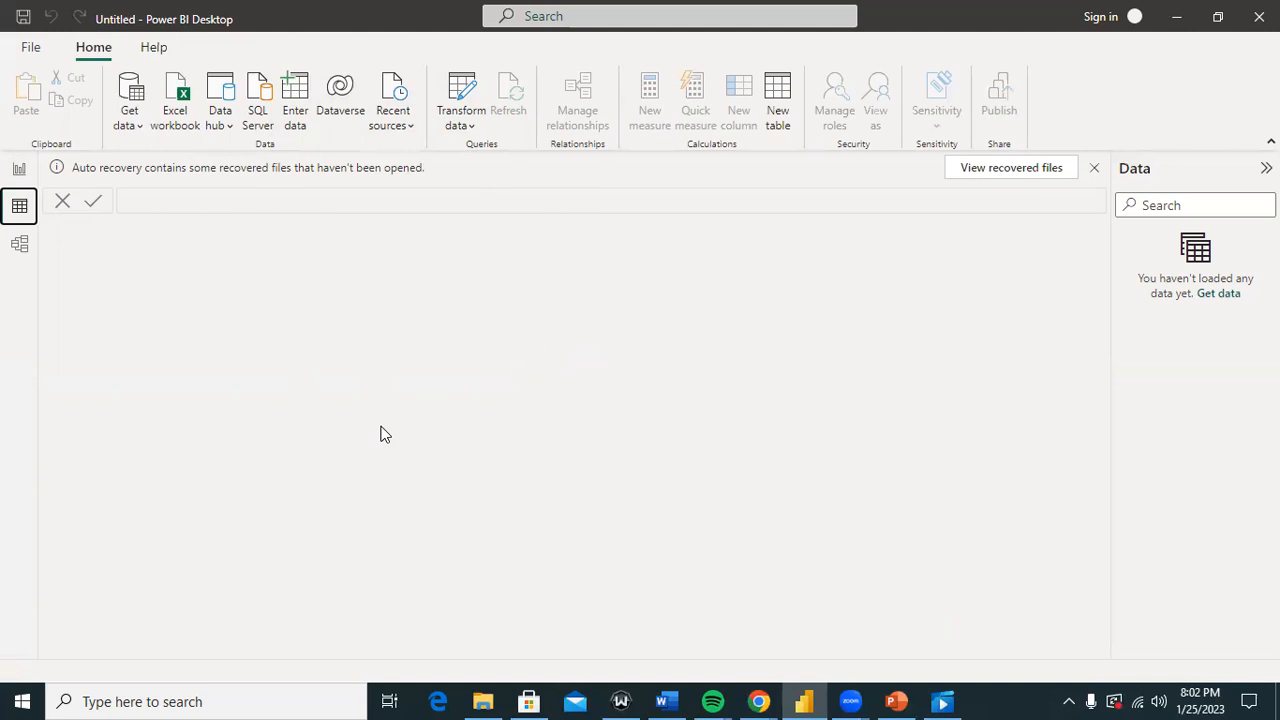
pyautogui.click(180, 700)
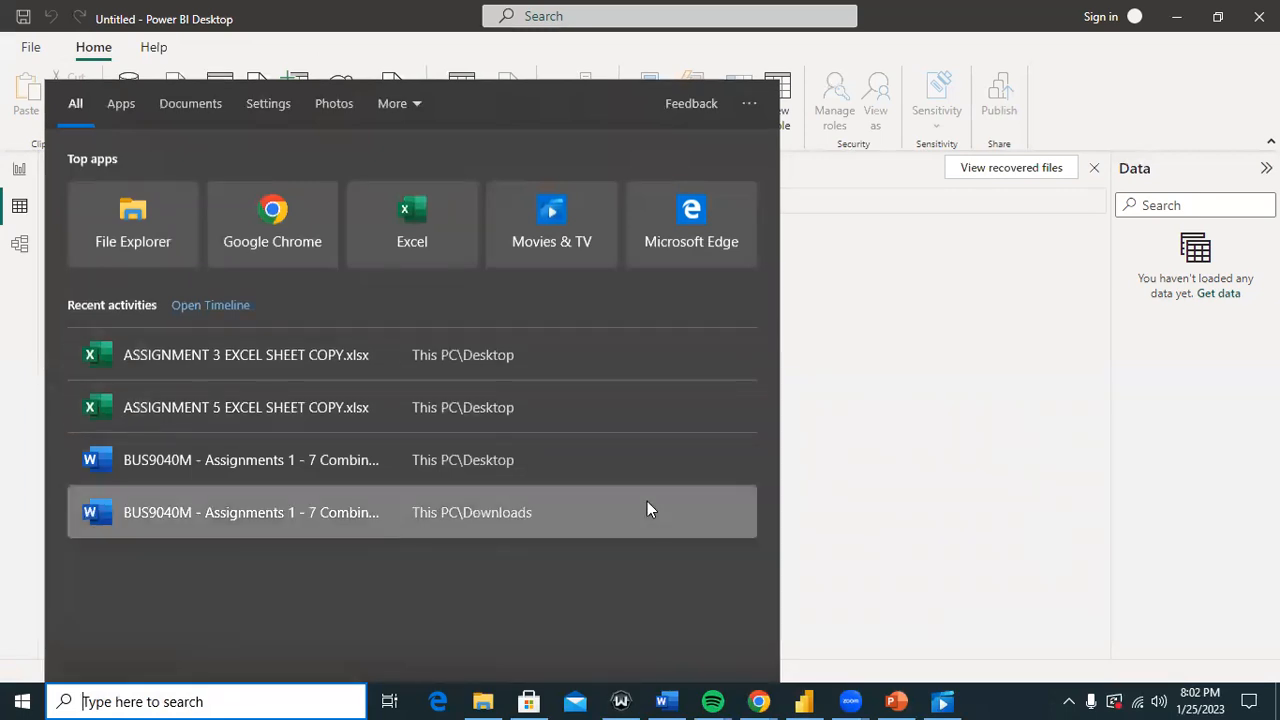
# Step: Launch Excel from the search panel and create a blank workbook, Book1
pyautogui.click(430, 237)
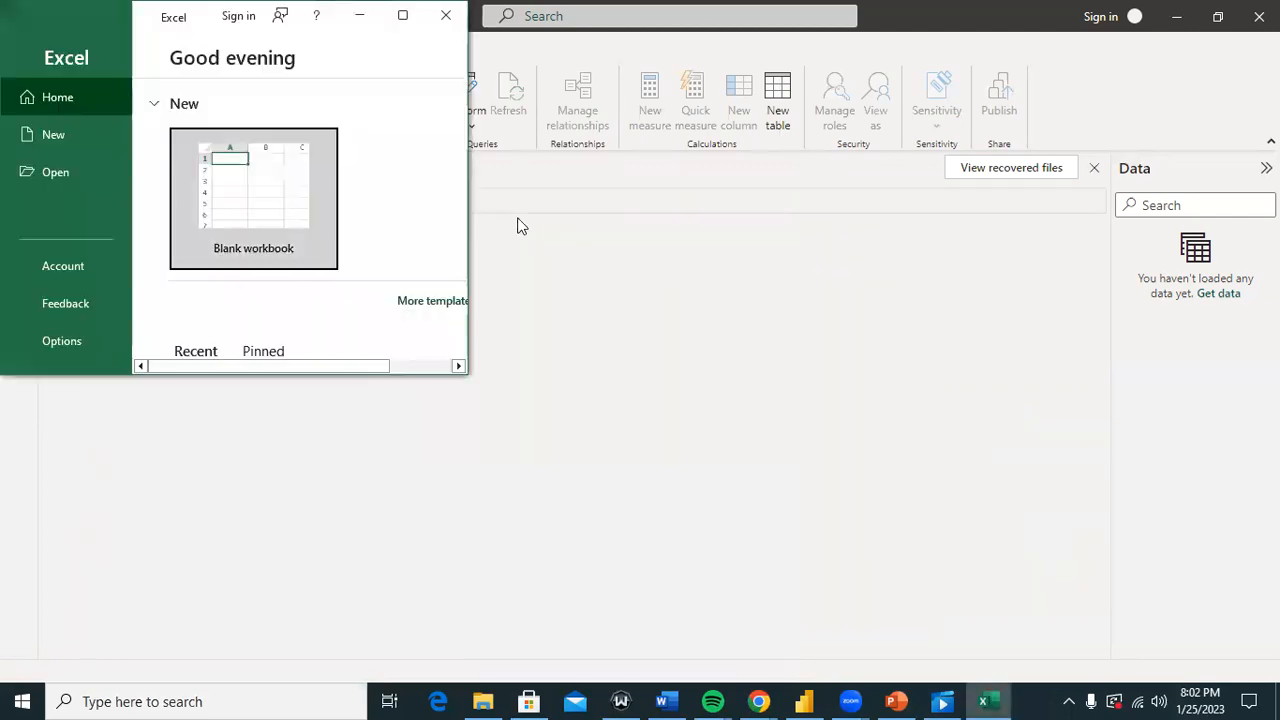
pyautogui.click(244, 172)
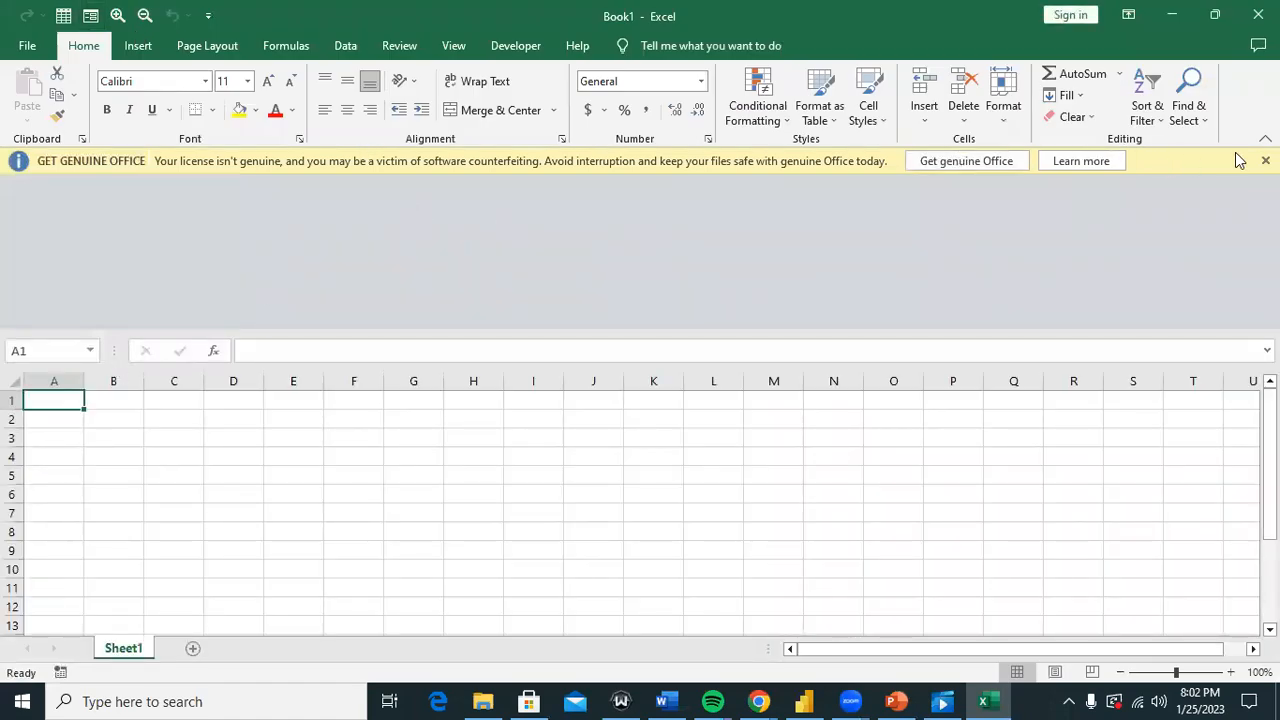
# Step: Close the GET GENUINE OFFICE warning bar and click around Sheet1's cells, ending on C2
pyautogui.click(1265, 161)
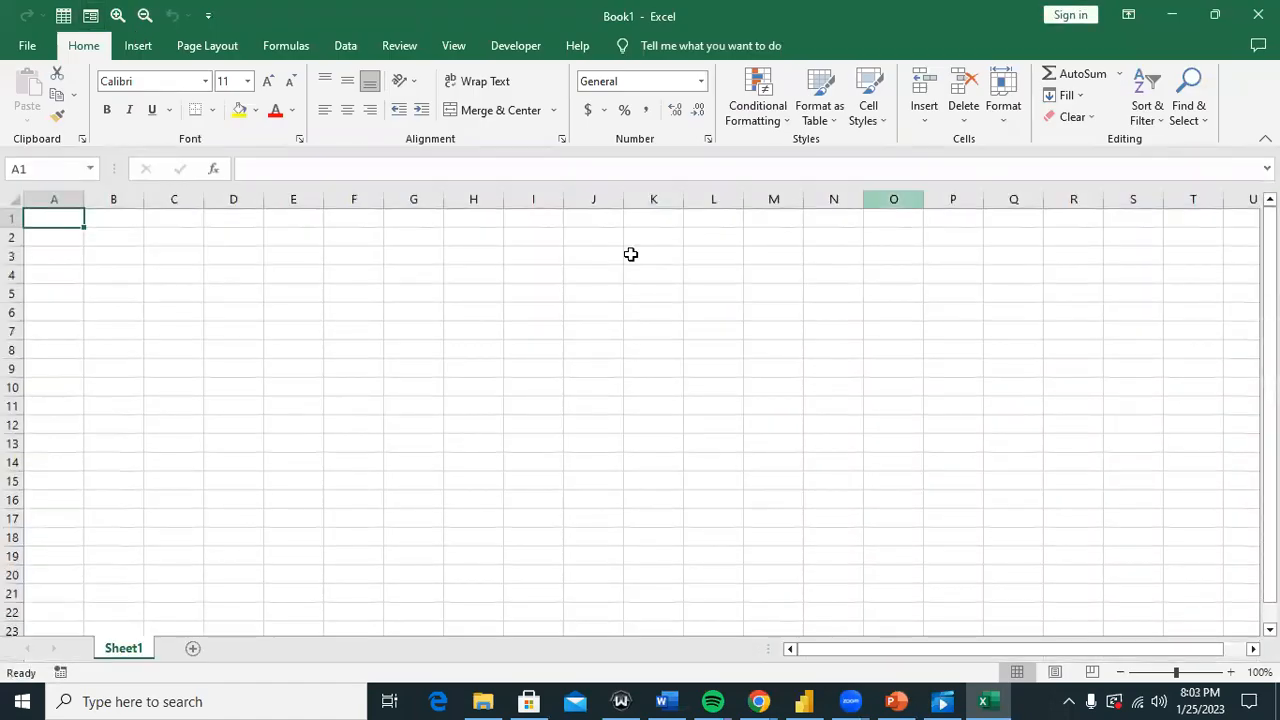
pyautogui.click(106, 271)
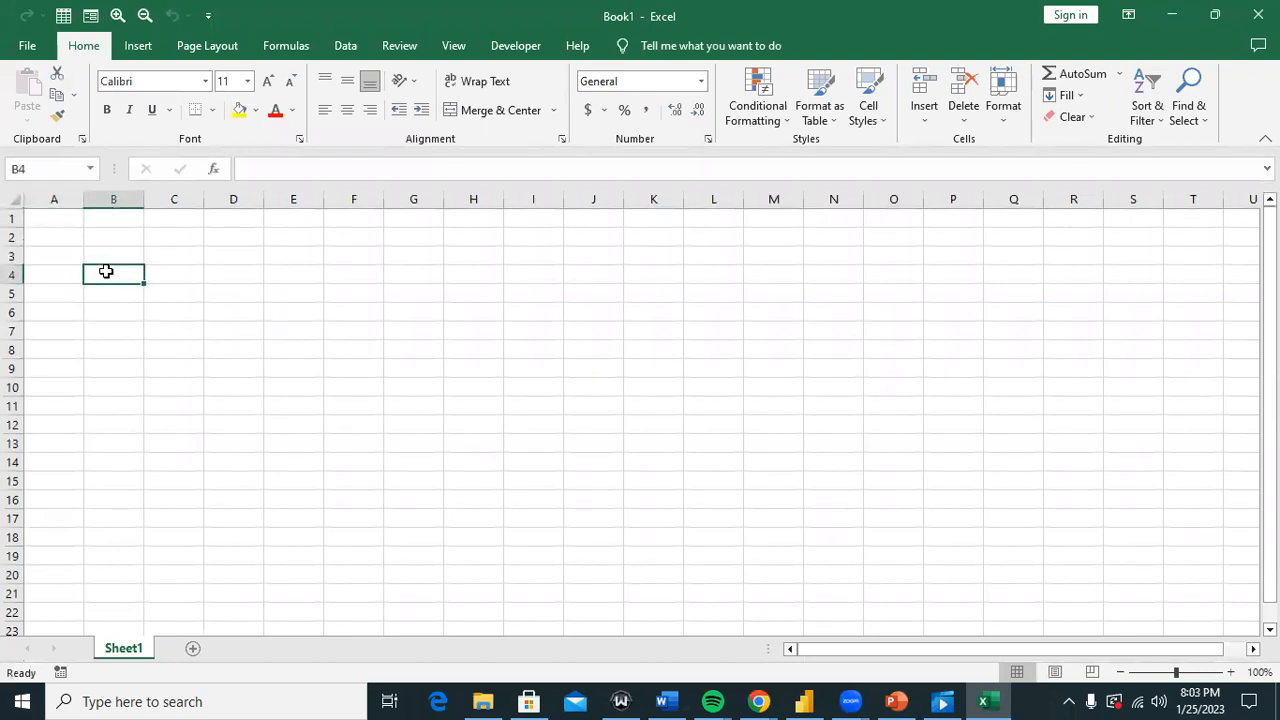
pyautogui.click(49, 199)
pyautogui.moveTo(113, 256); pyautogui.dragTo(113, 369)
pyautogui.click(131, 260)
pyautogui.click(55, 232)
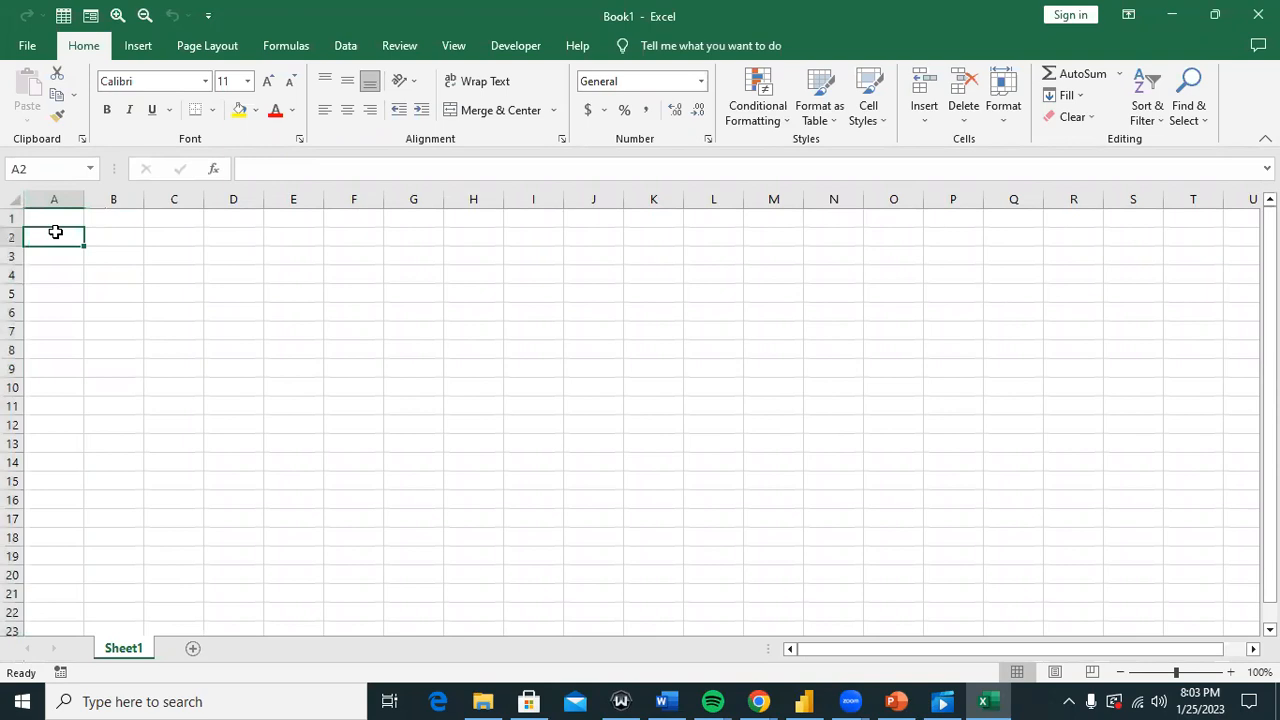
pyautogui.click(177, 252)
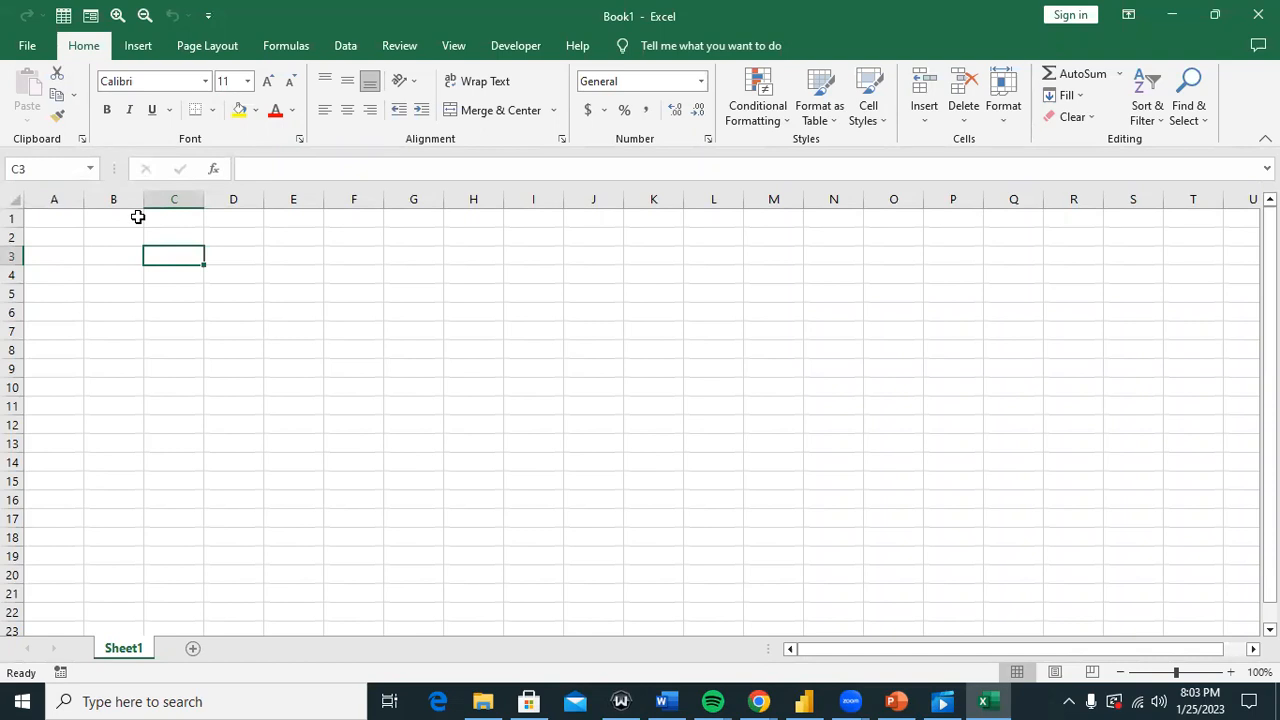
pyautogui.click(123, 254)
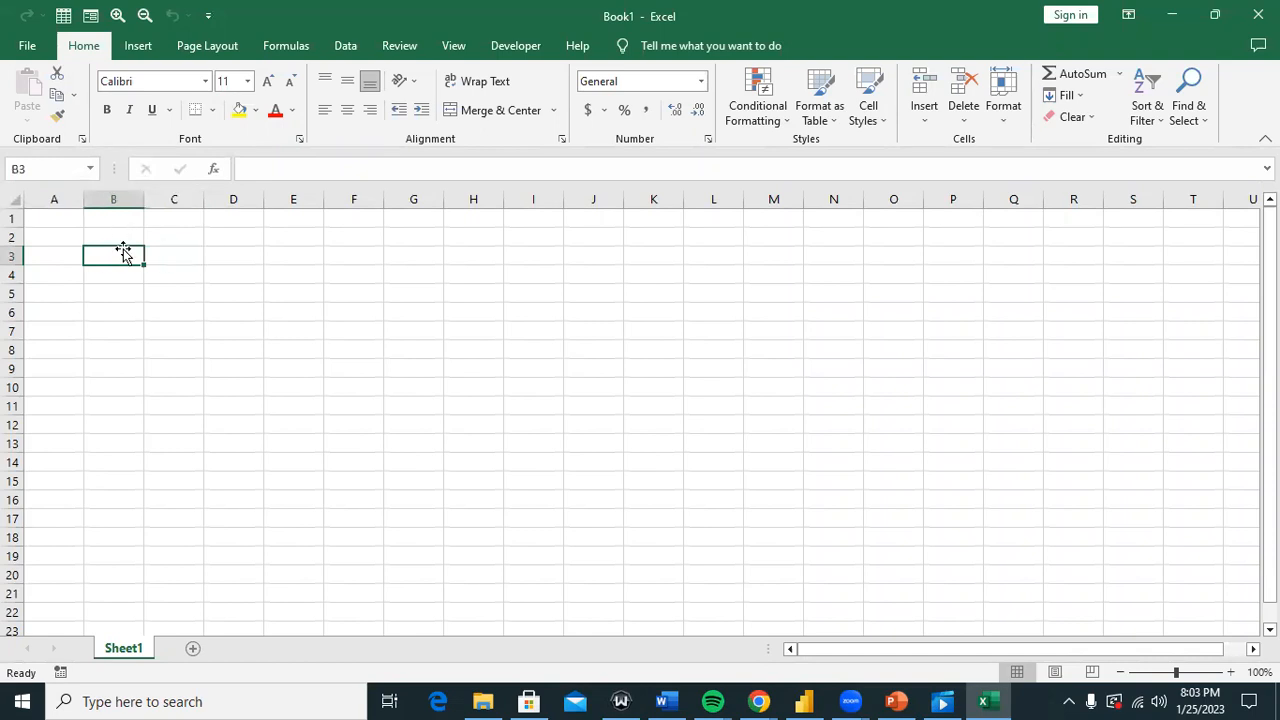
pyautogui.click(170, 232)
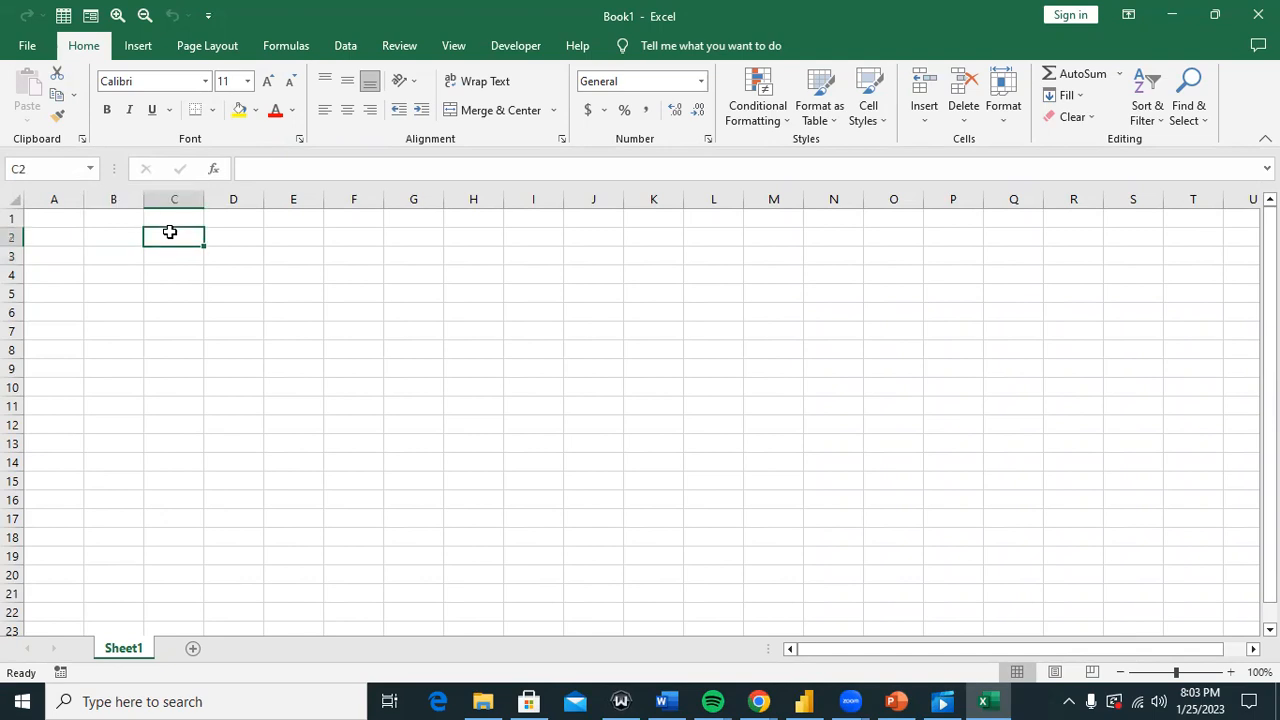
# Step: Enter the title TITI GROUP OF SCHOOLS in C2 and RECORD OF SCHOOL DEBTORS in C3
pyautogui.write('tit')
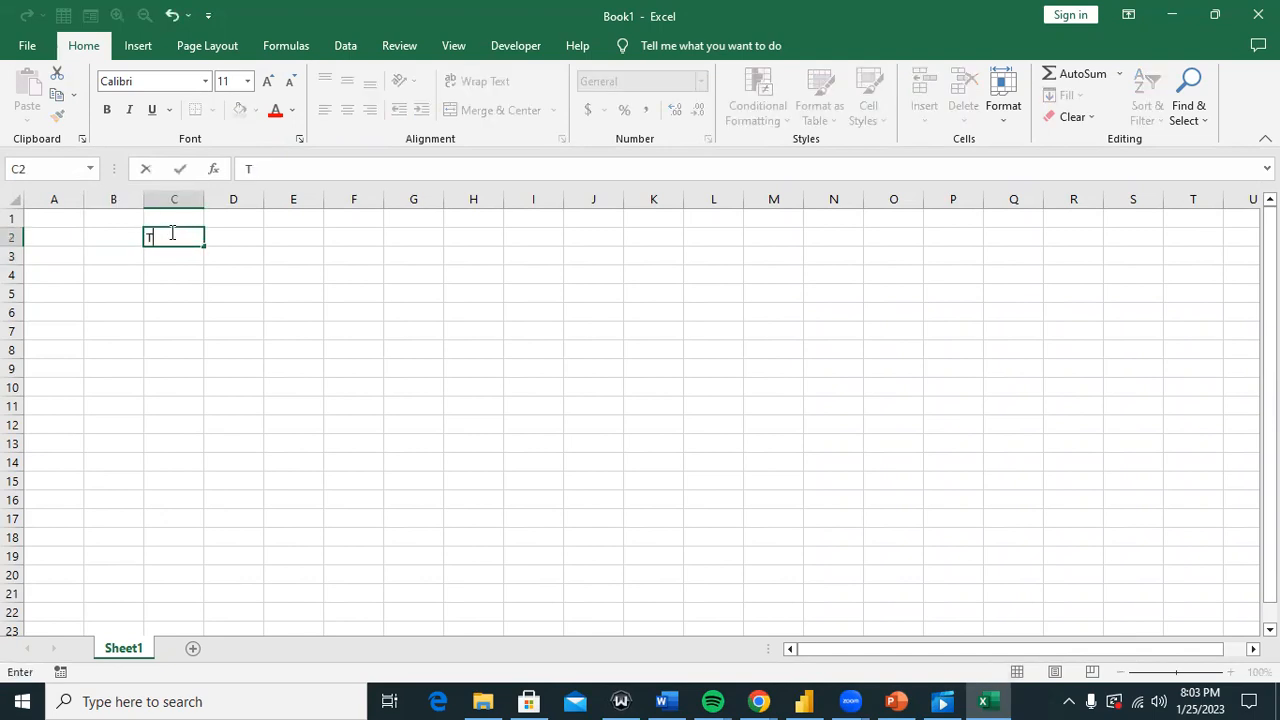
pyautogui.write('I GROUP OF')
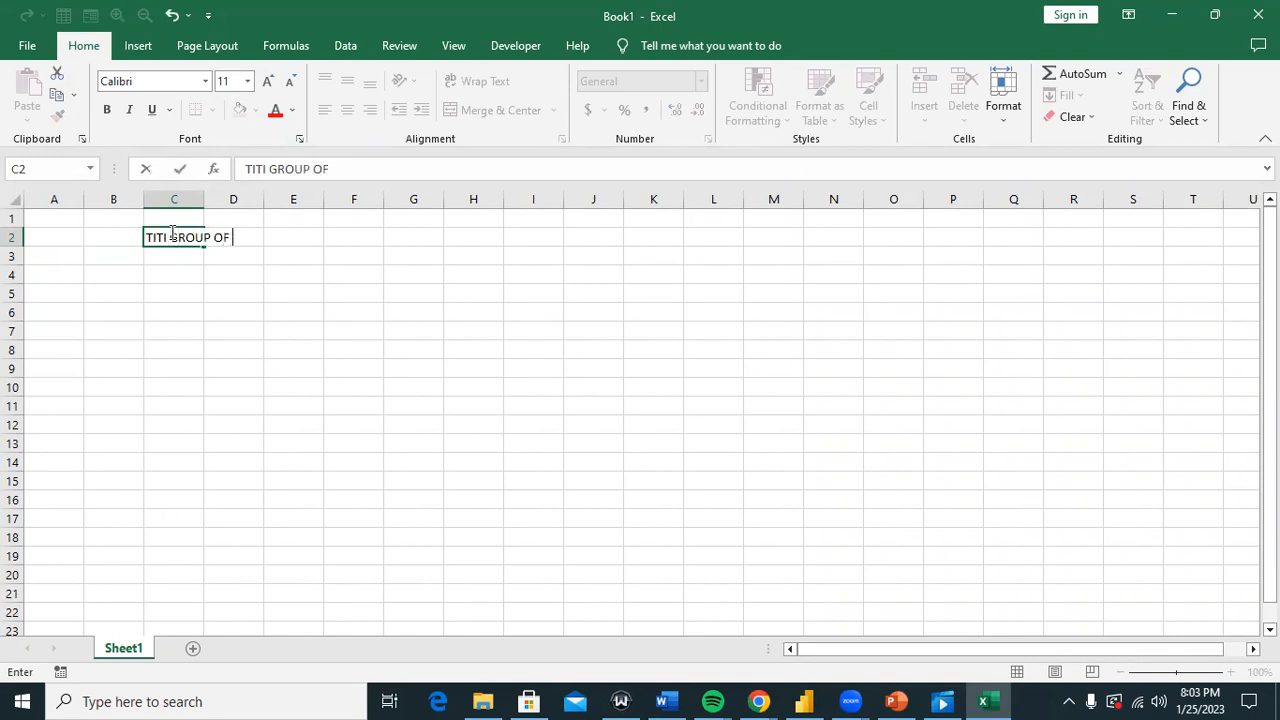
pyautogui.write(' SCHOOLS')
pyautogui.press('Return')
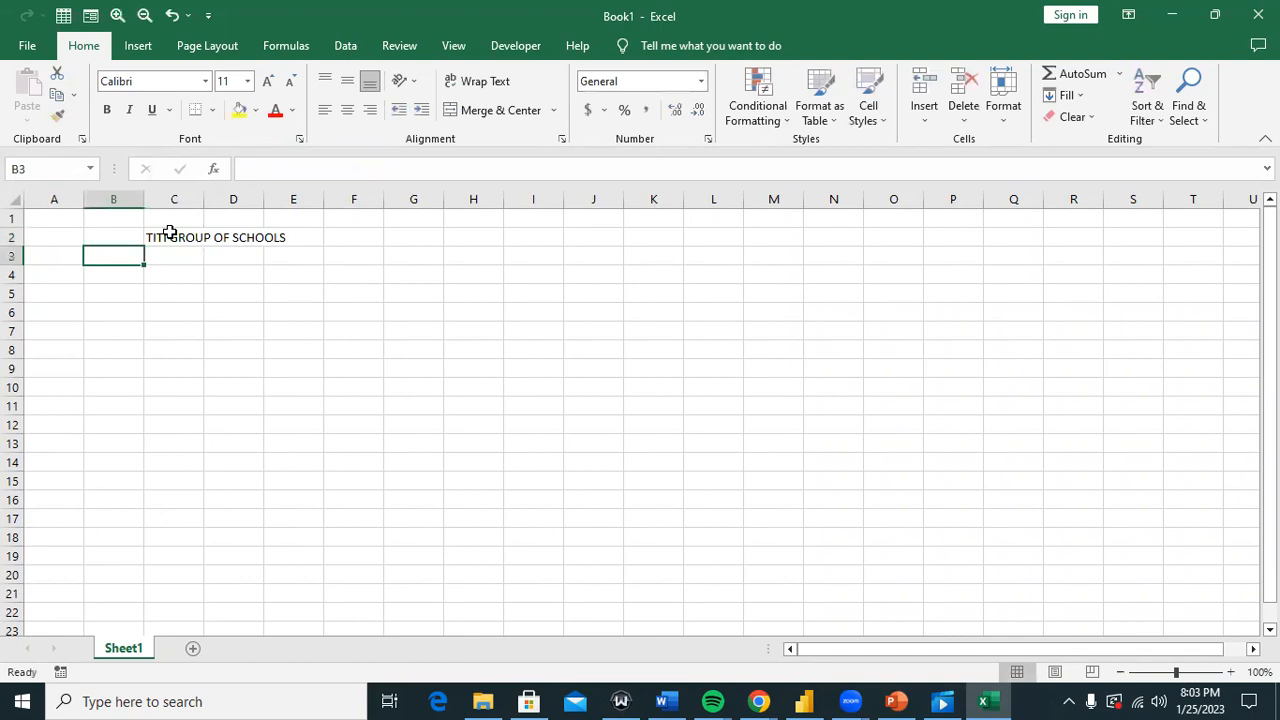
pyautogui.press('Right')
pyautogui.write('RECORD')
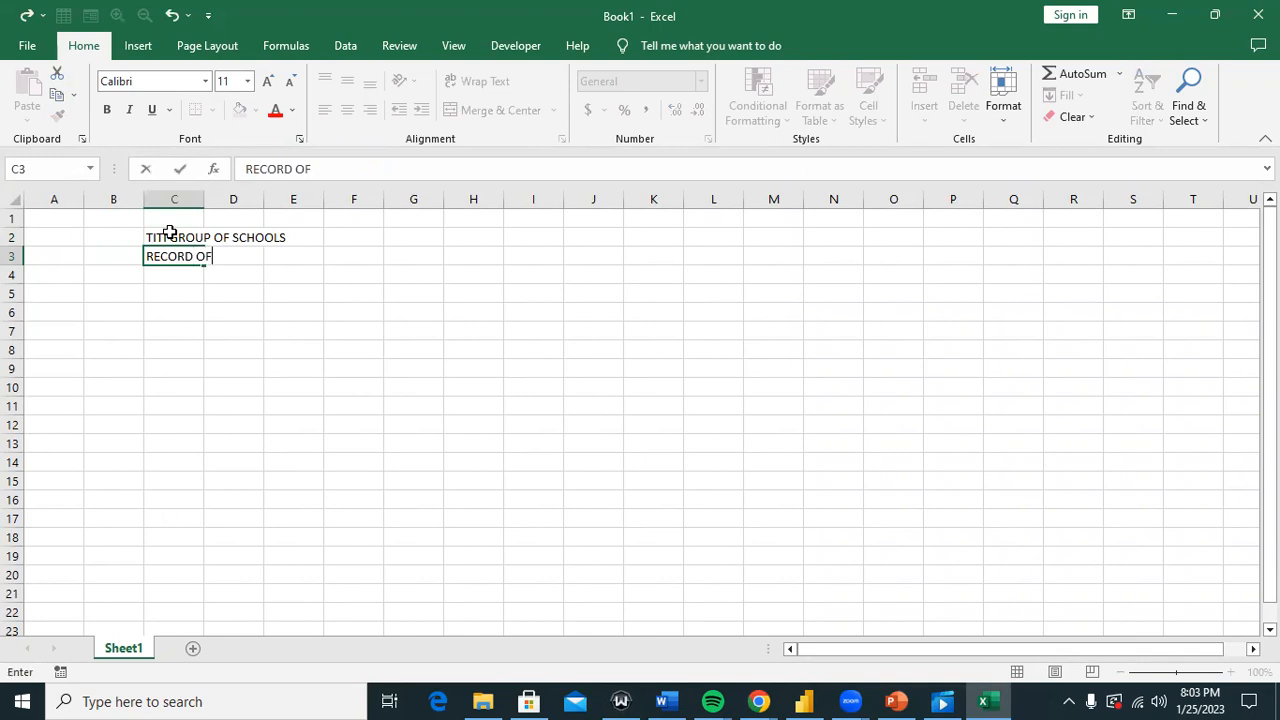
pyautogui.write(' OF SCHOOL DEBTORS')
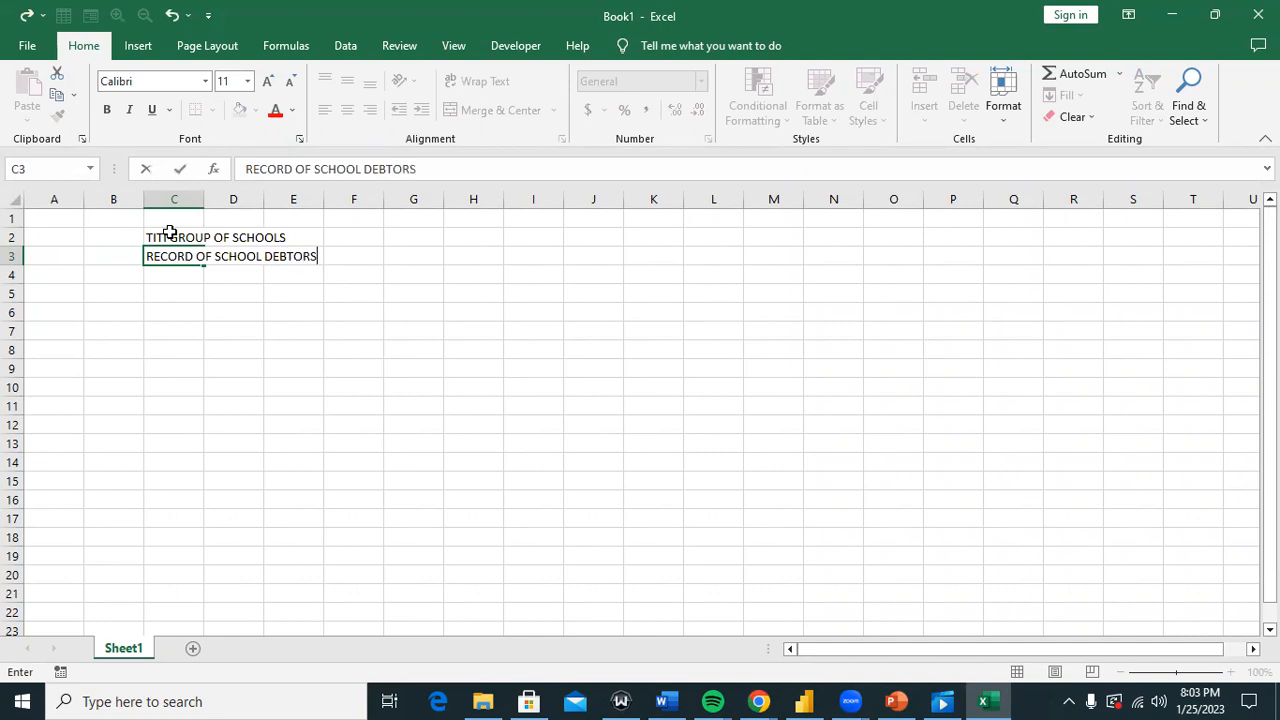
pyautogui.press('Down')
pyautogui.press('Down')
# Step: Enter the first debtor's full name in C4
pyautogui.press('Left')
pyautogui.press('Up')
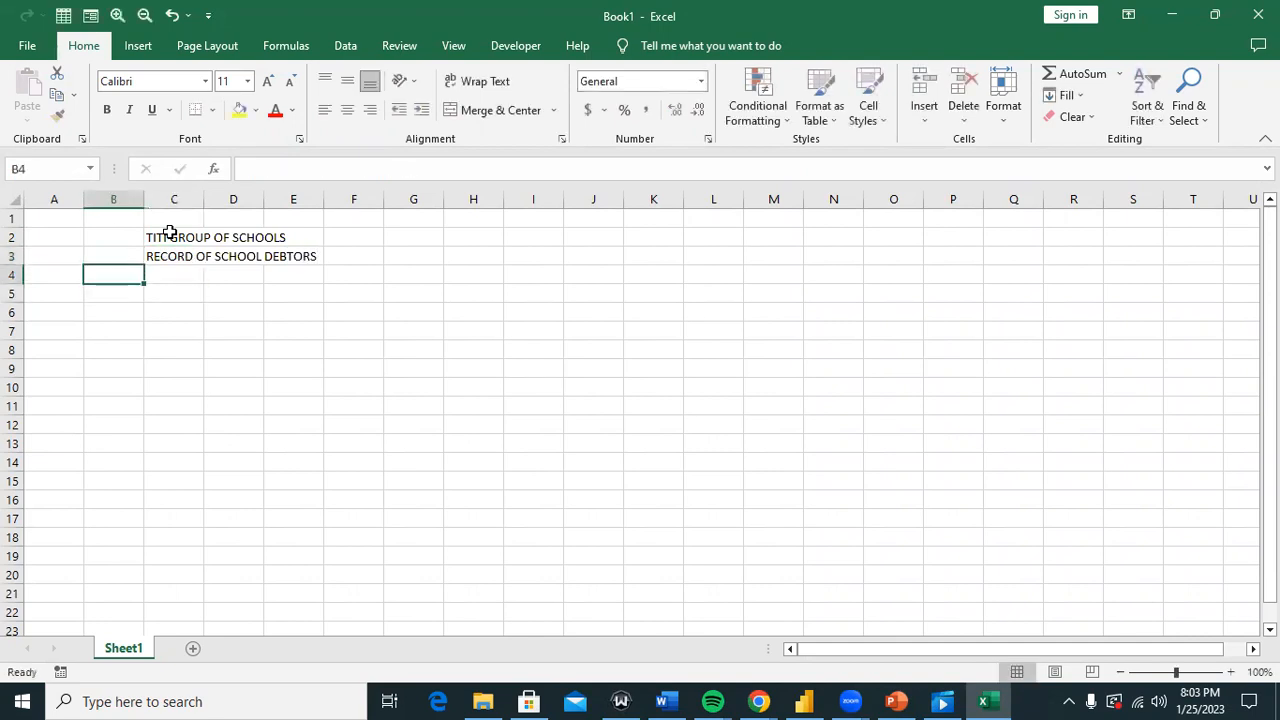
pyautogui.press('Right')
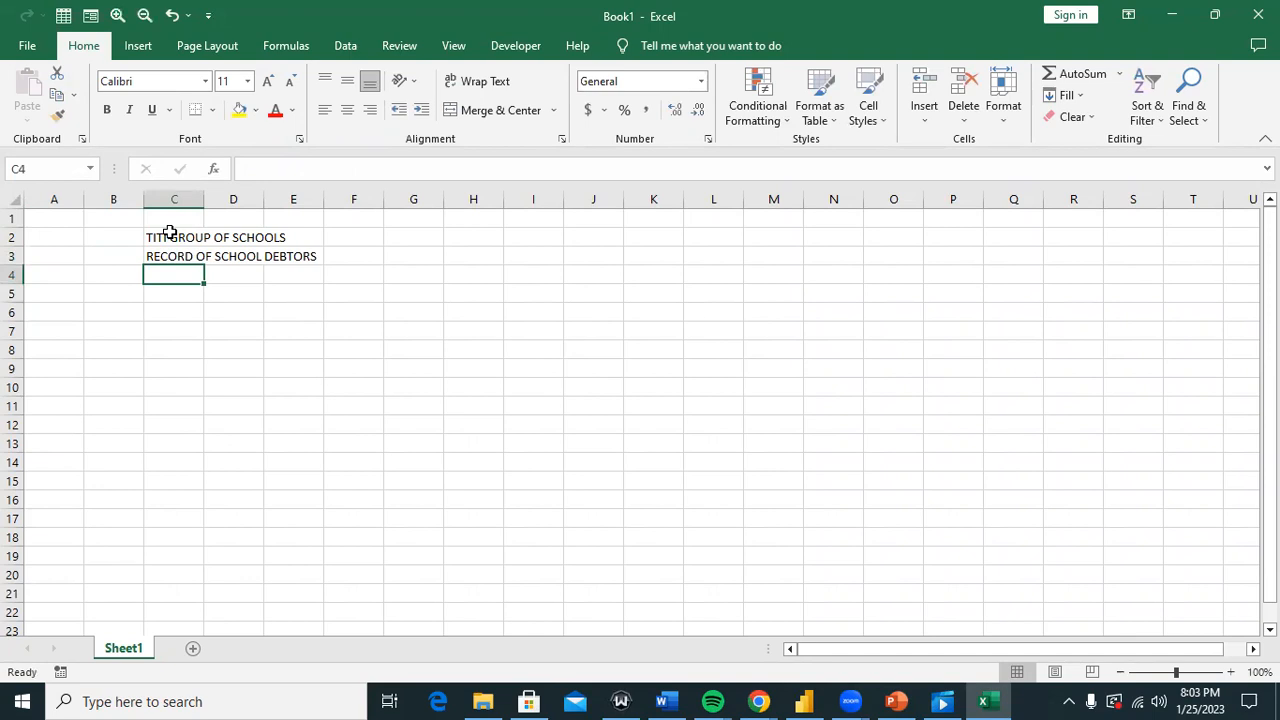
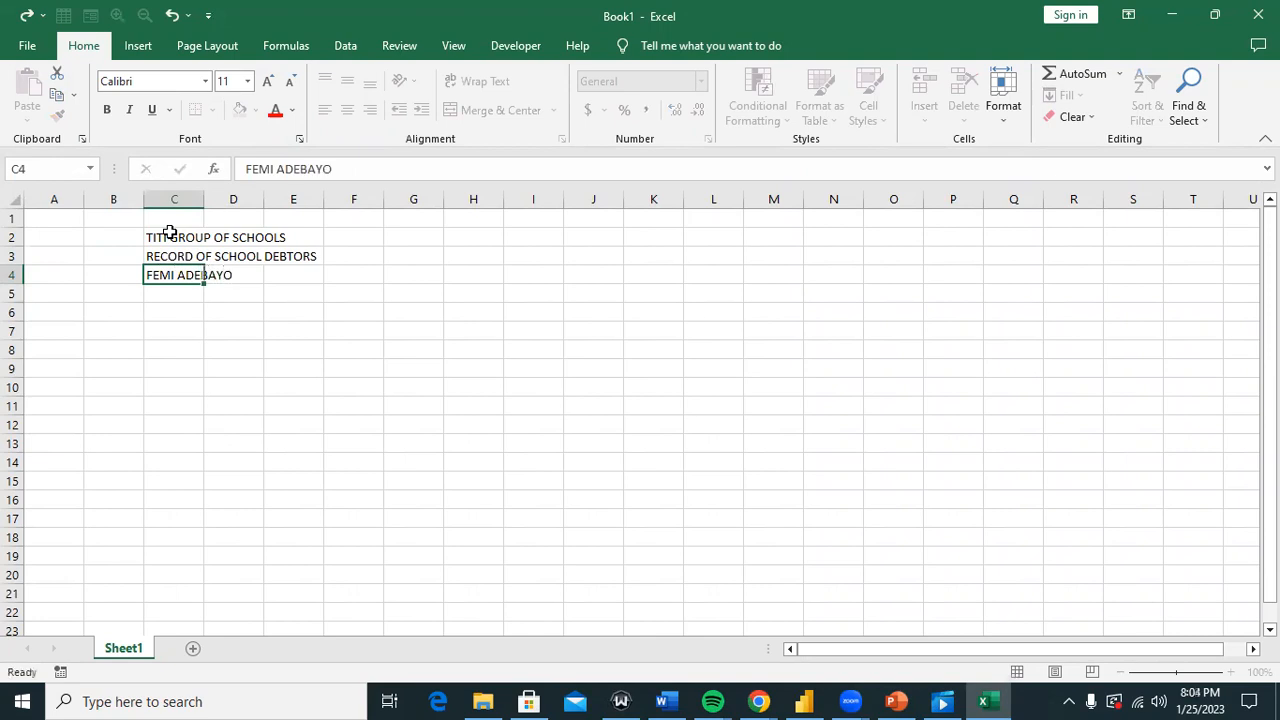
pyautogui.press('Left')
pyautogui.press('Up')
pyautogui.press('Down')
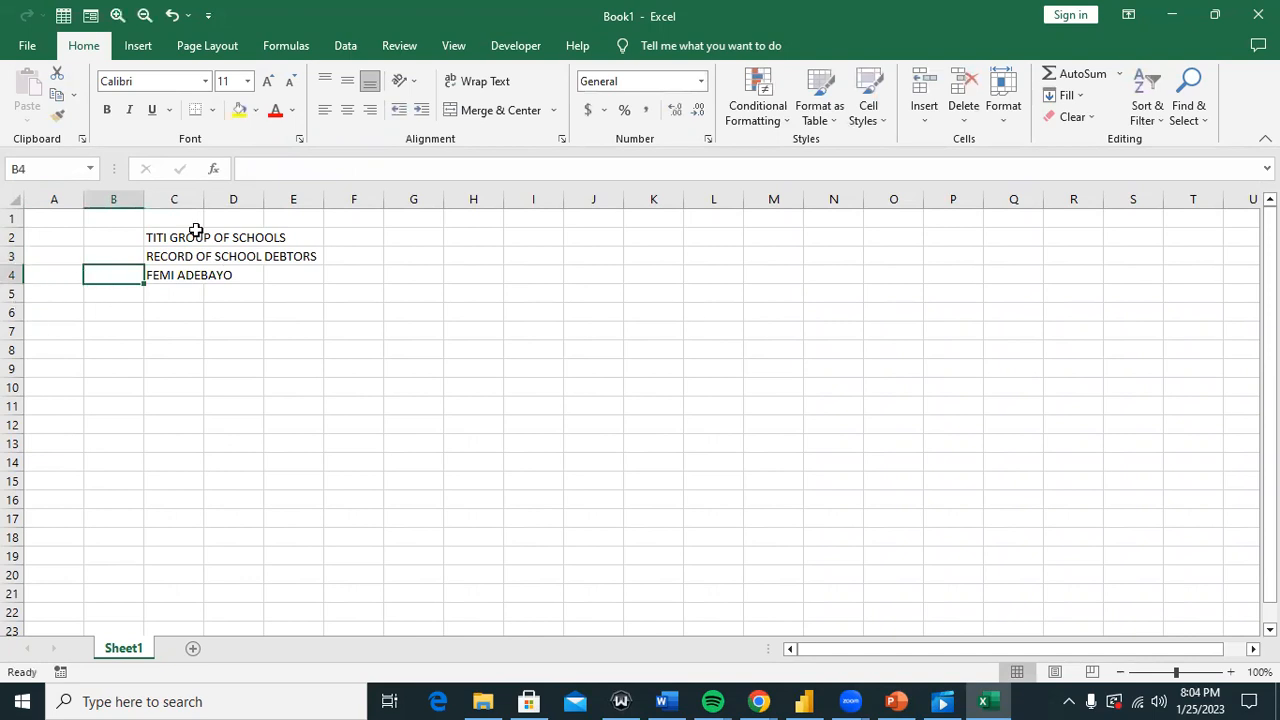
# Step: Insert a blank row above the debtor from row 4's right-click menu, then undo it
pyautogui.click(12, 273)
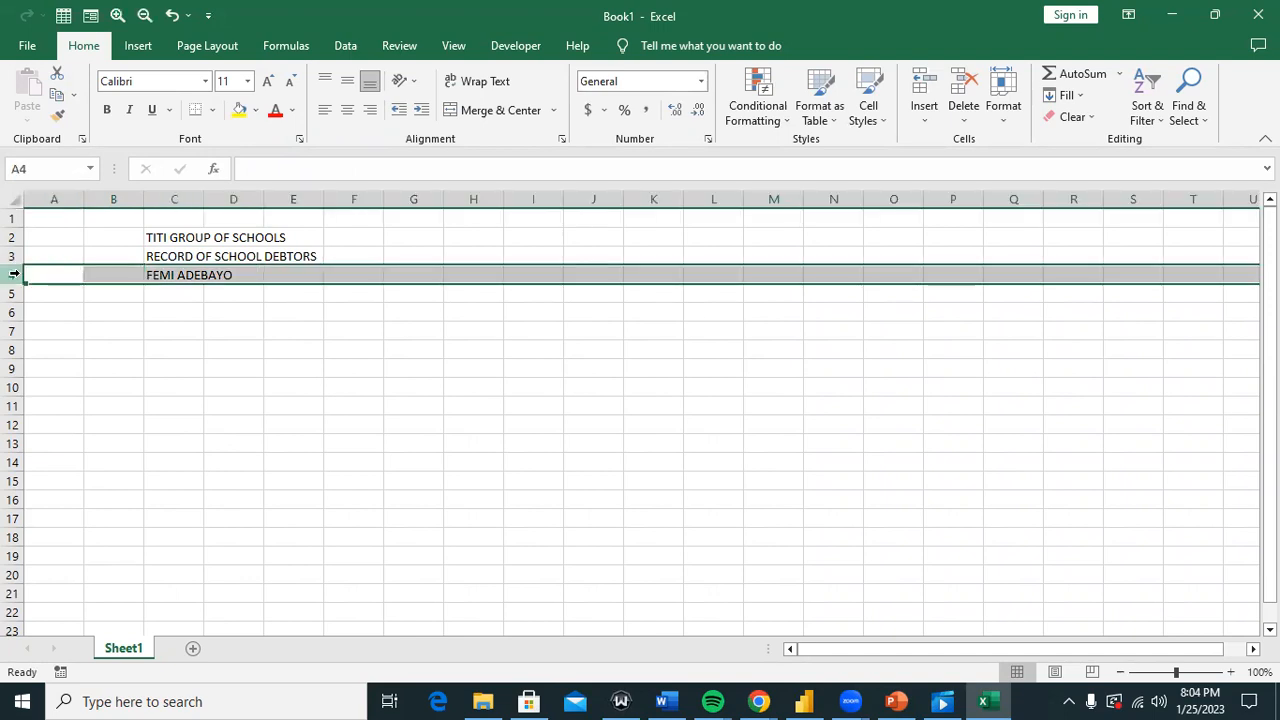
pyautogui.click(121, 335)
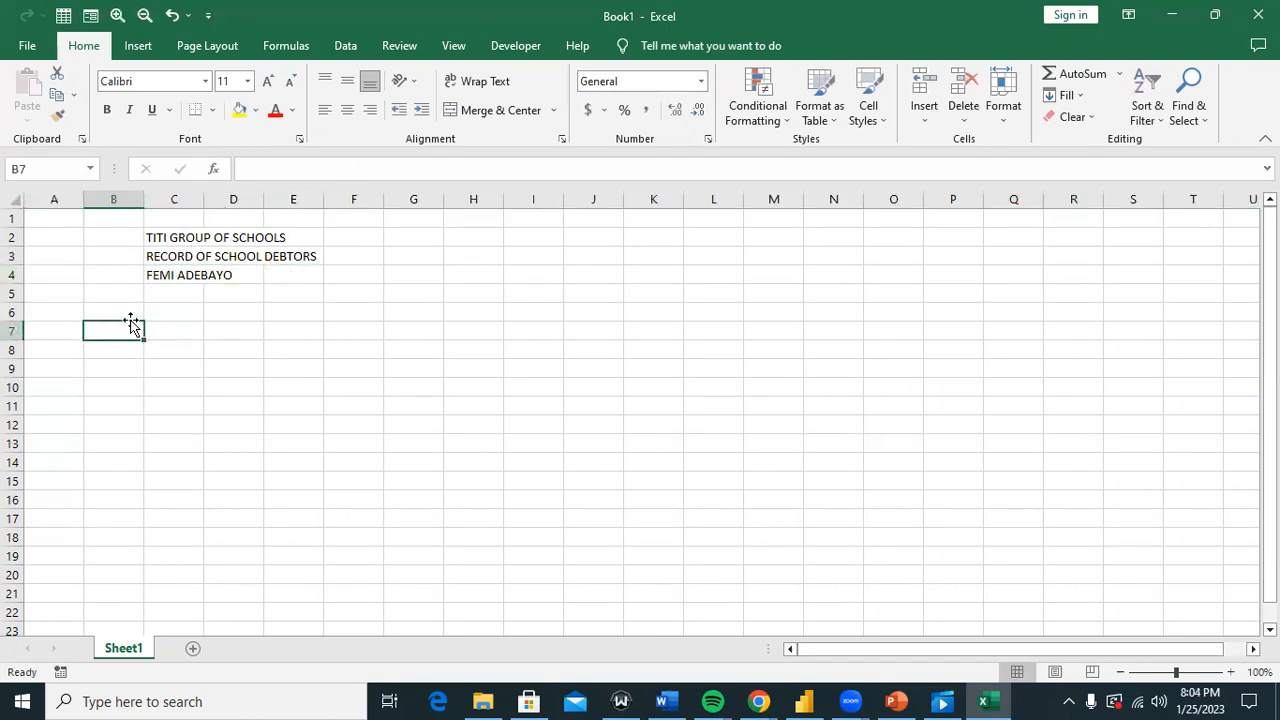
pyautogui.click(14, 275)
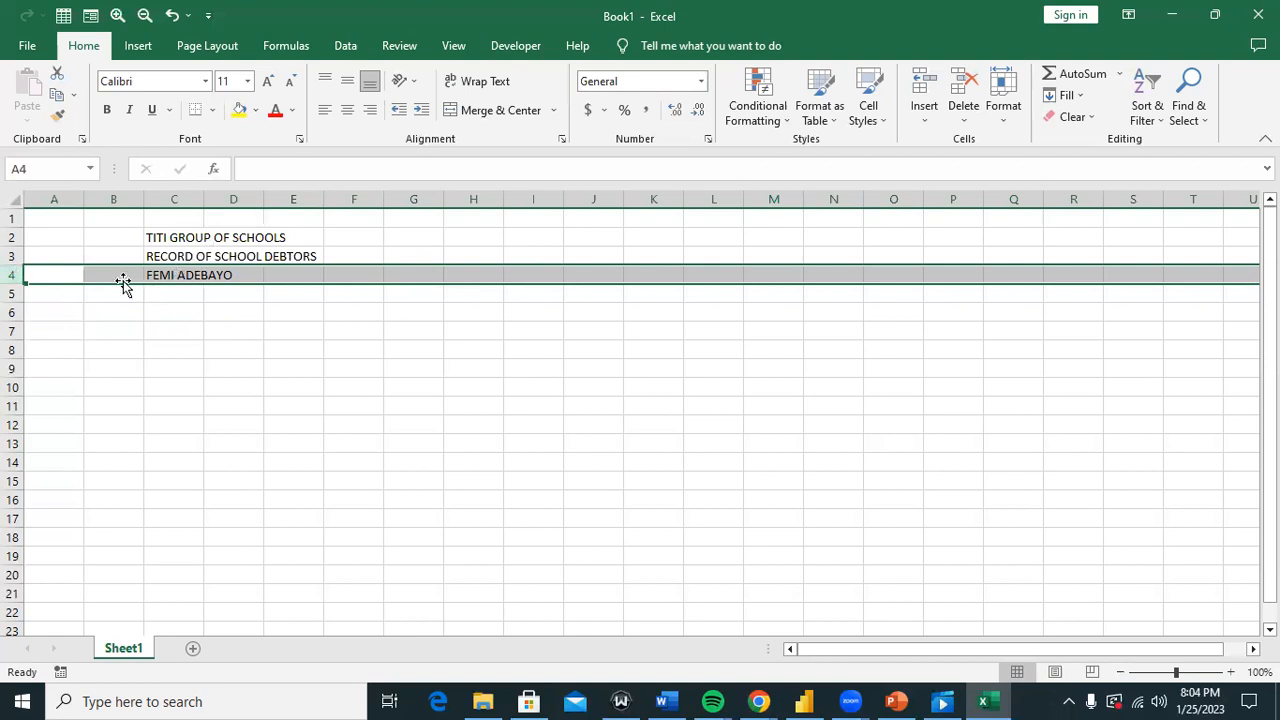
pyautogui.click(166, 231)
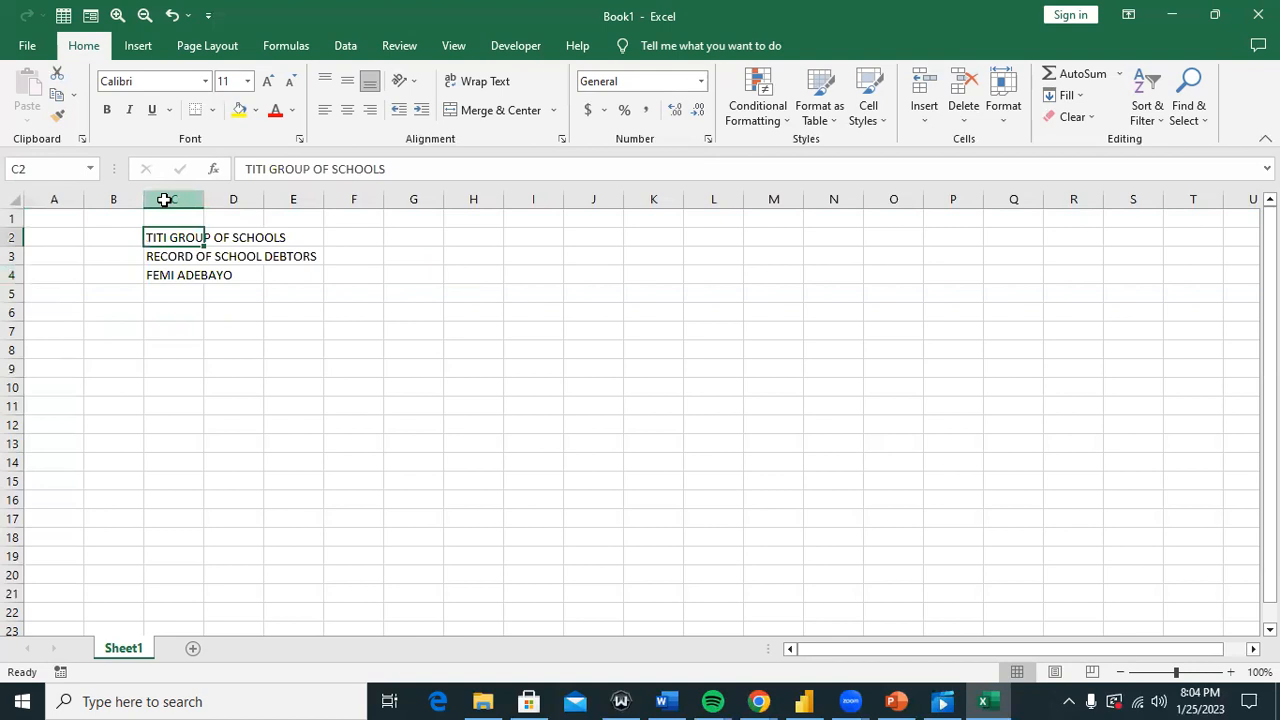
pyautogui.click(163, 198)
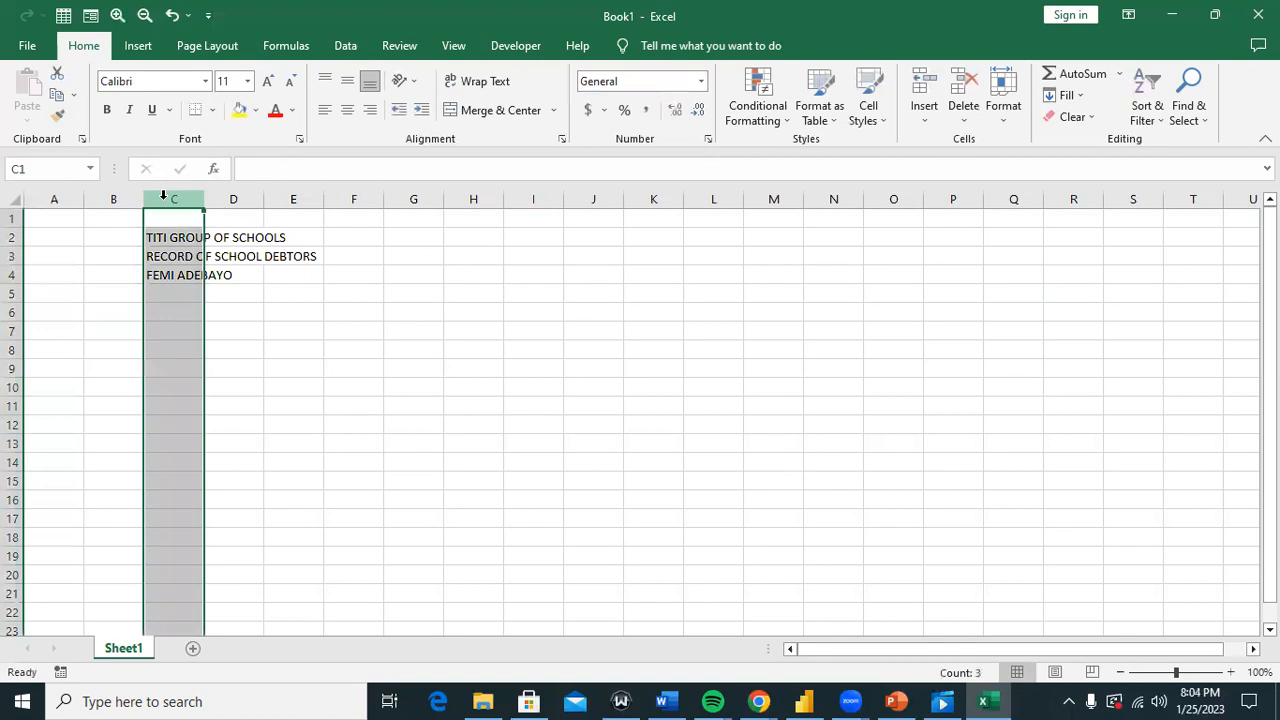
pyautogui.click(14, 254)
pyautogui.click(266, 237)
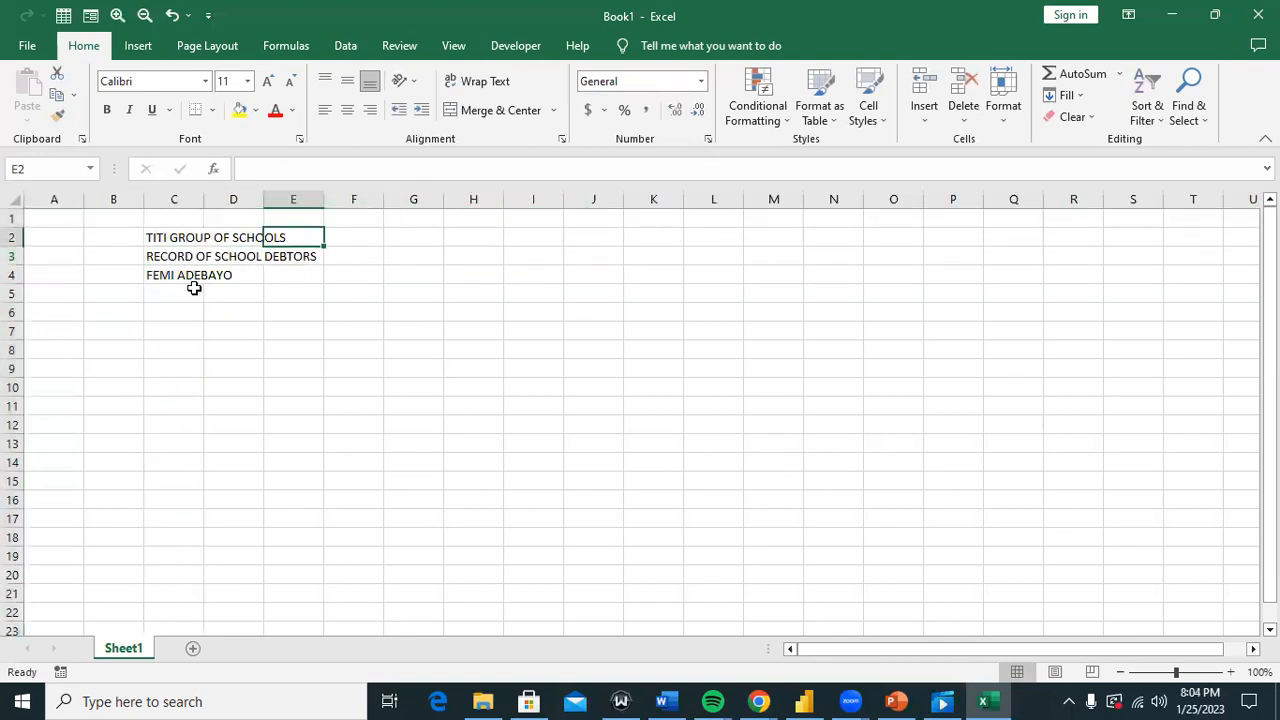
pyautogui.click(171, 274)
pyautogui.click(13, 274)
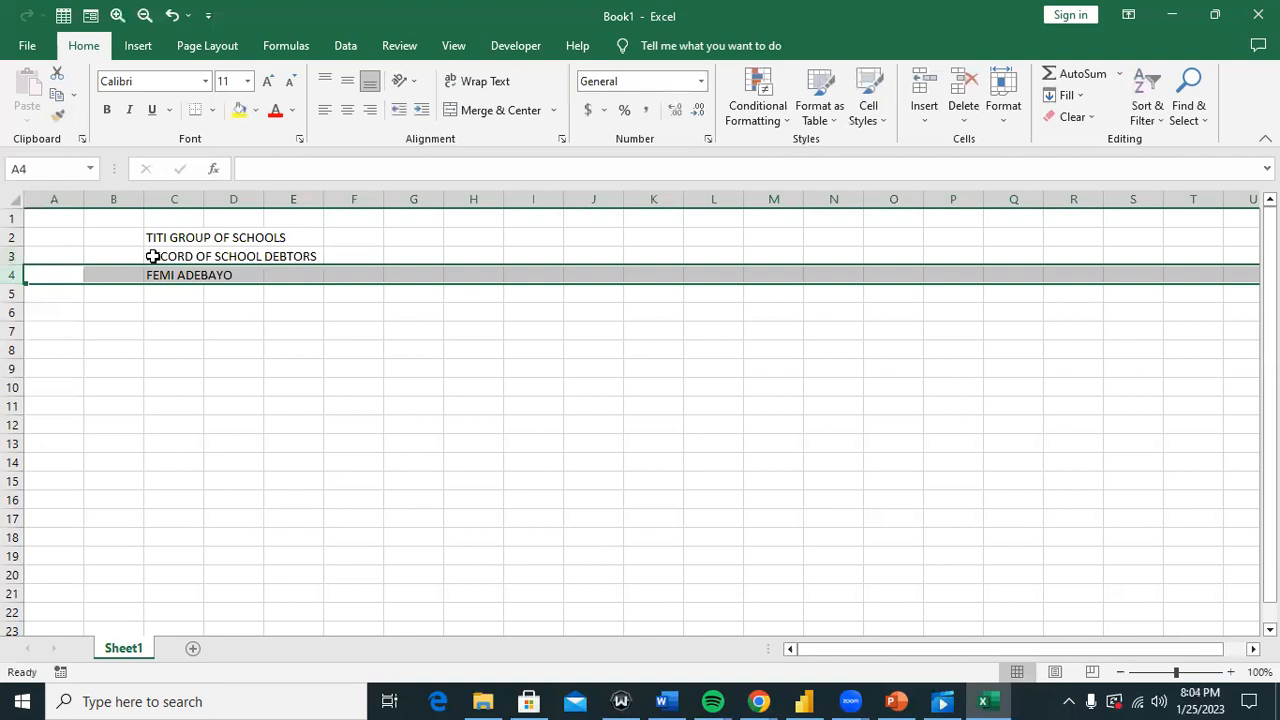
pyautogui.rightClick(47, 274)
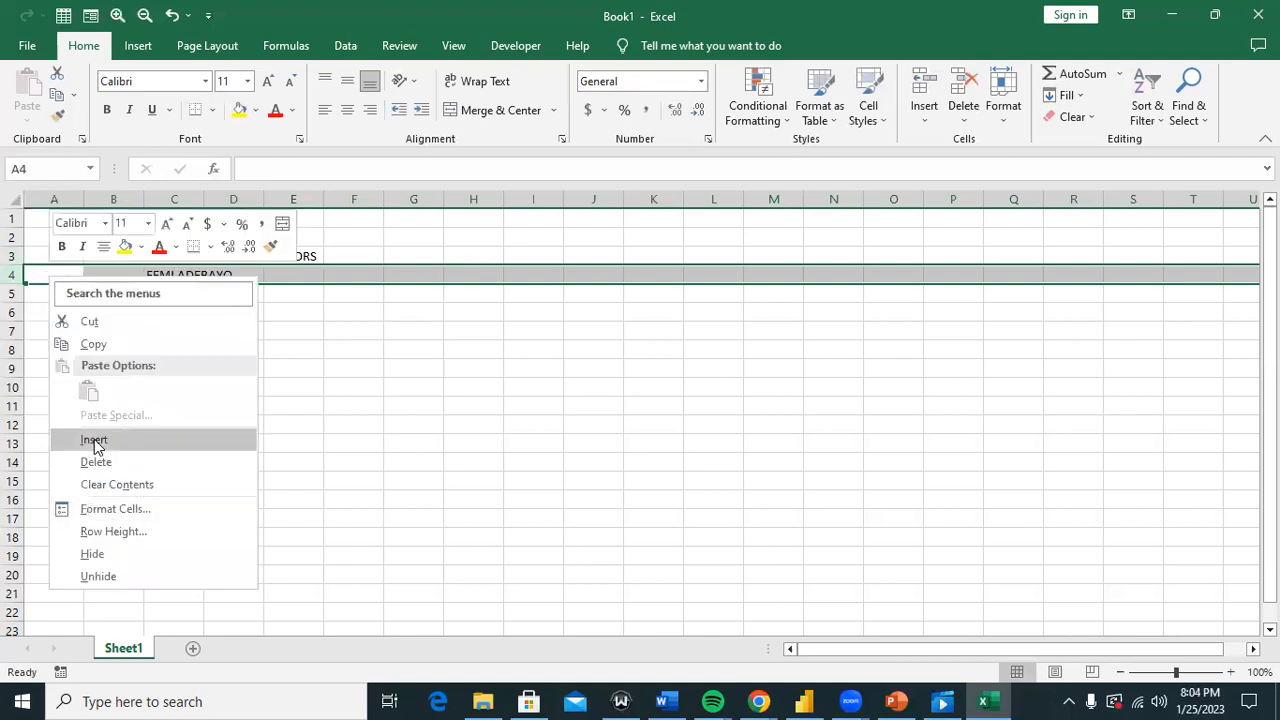
pyautogui.click(94, 441)
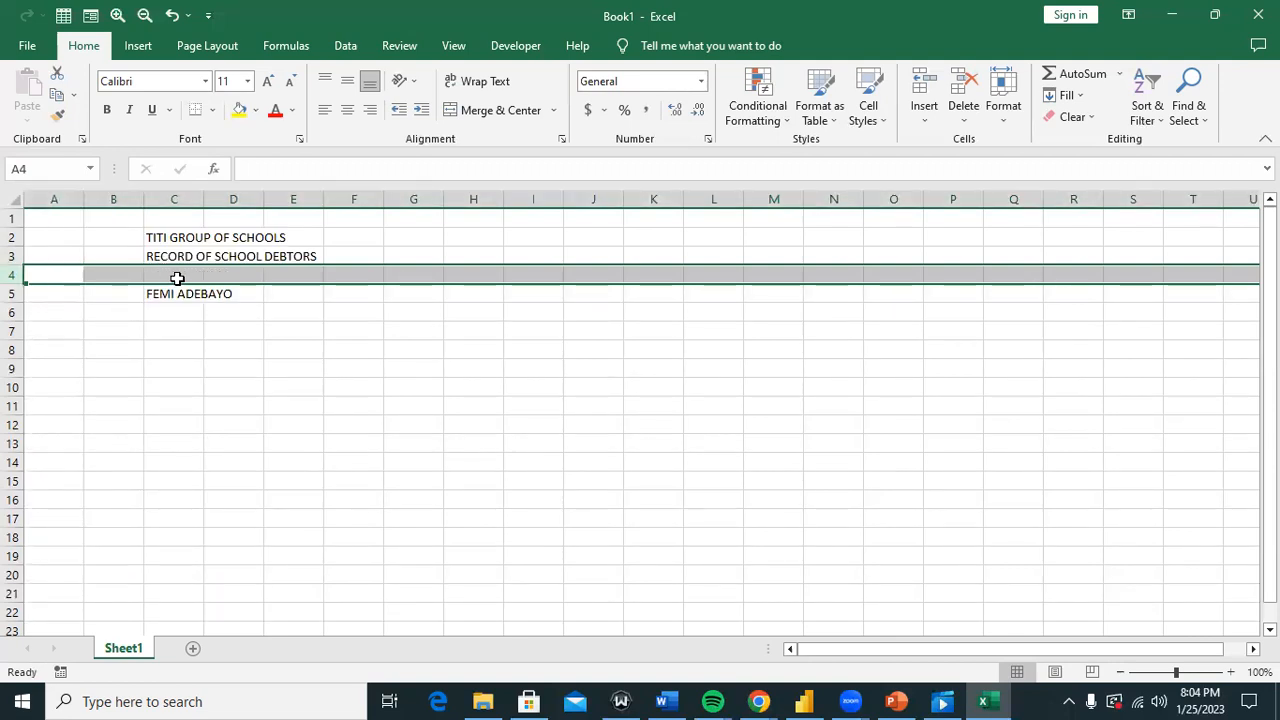
pyautogui.hotkey('ctrl', 'z')
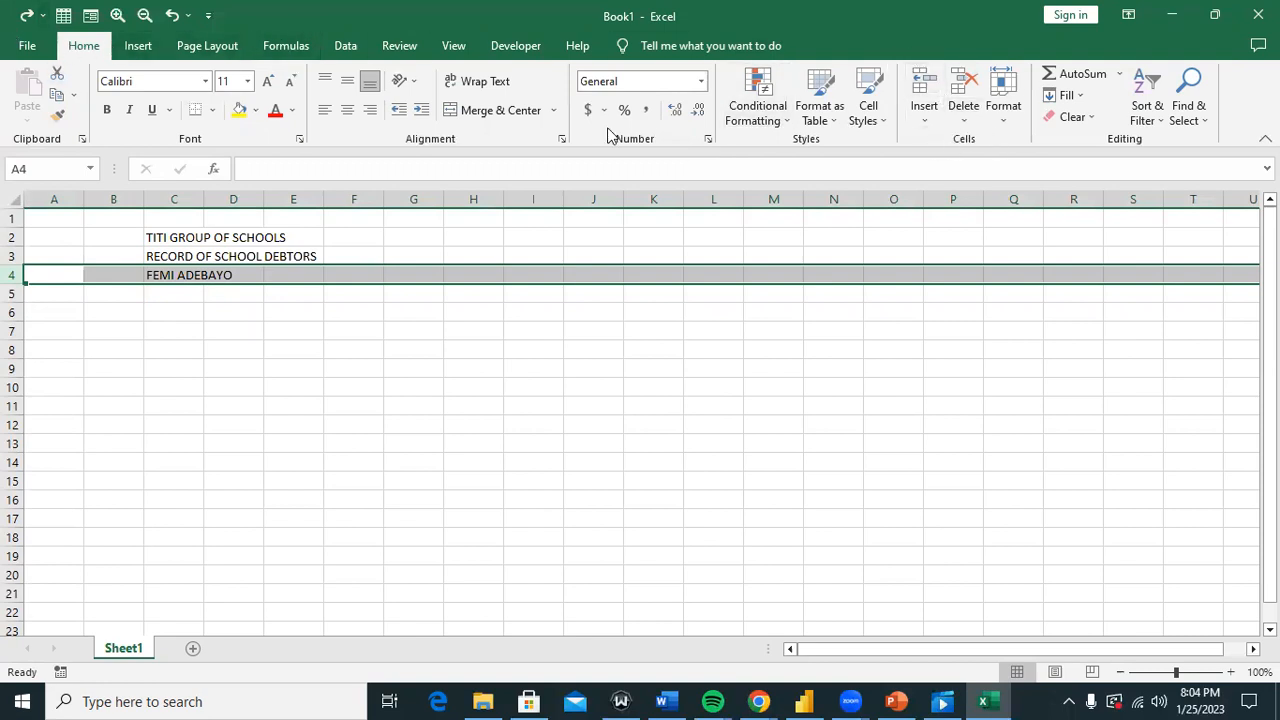
# Step: Insert blank sheet rows above the debtor with Home > Insert, then undo the extra rows
pyautogui.click(925, 118)
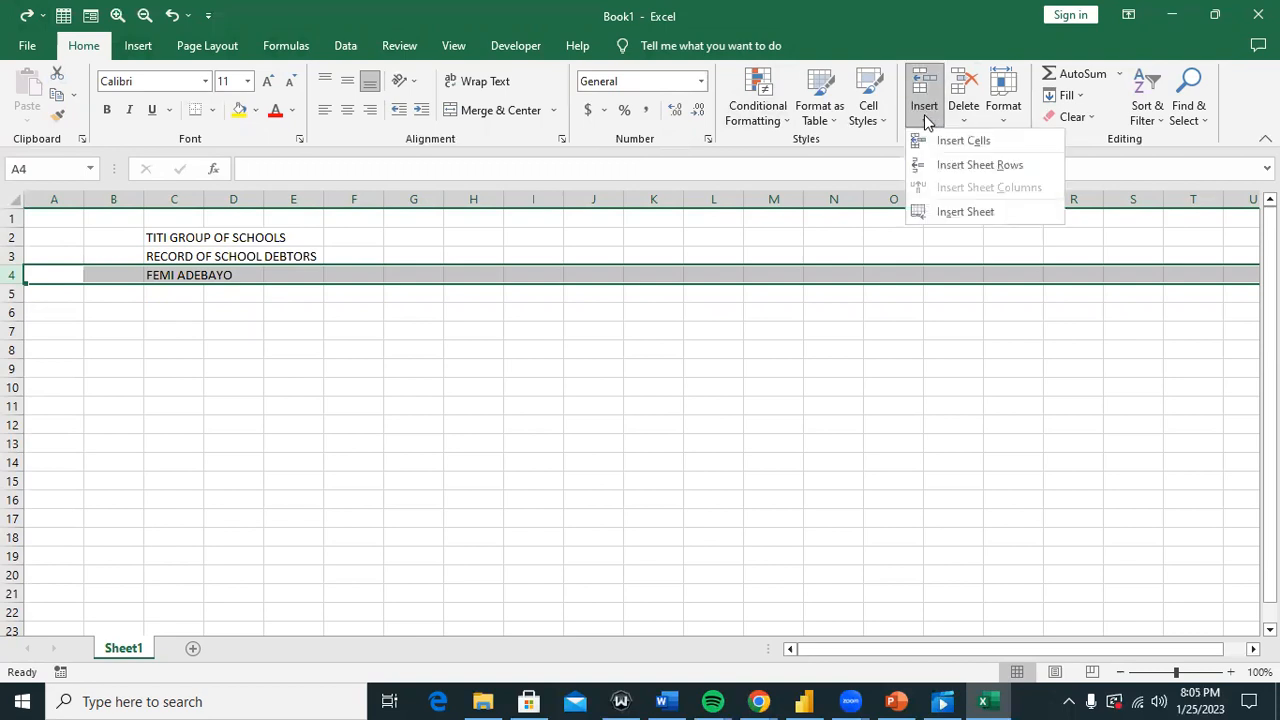
pyautogui.click(953, 163)
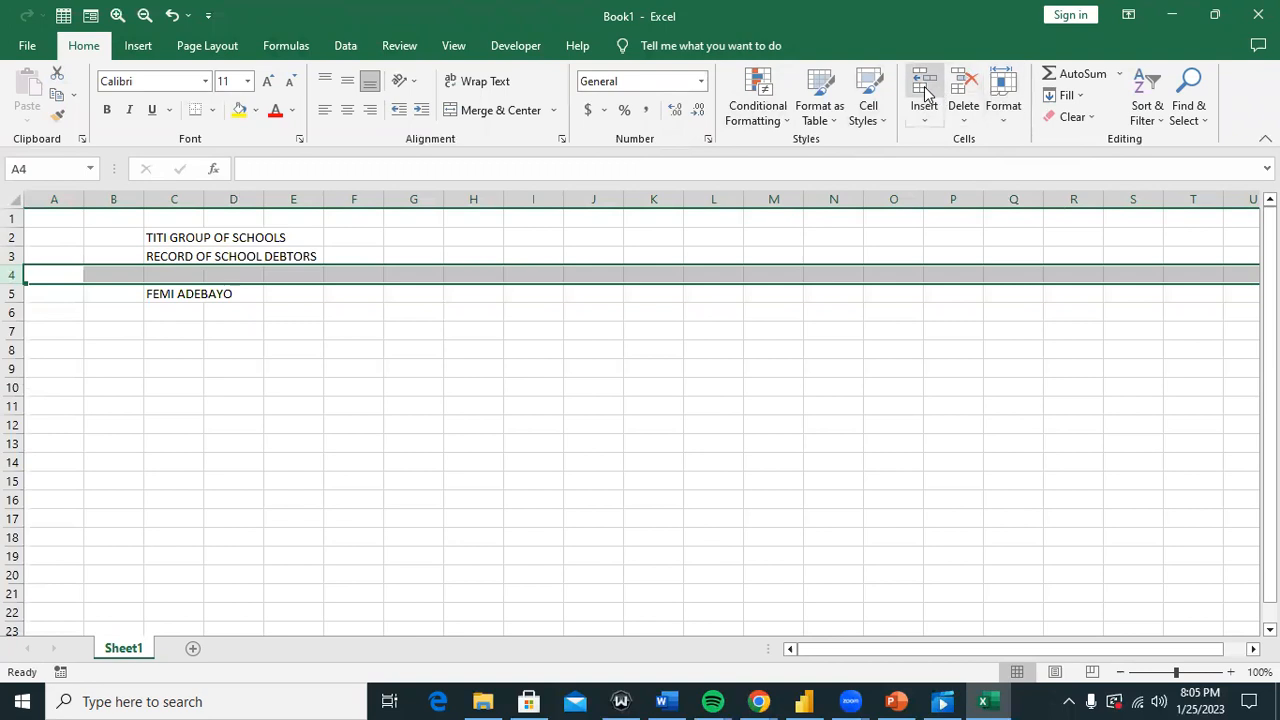
pyautogui.click(146, 298)
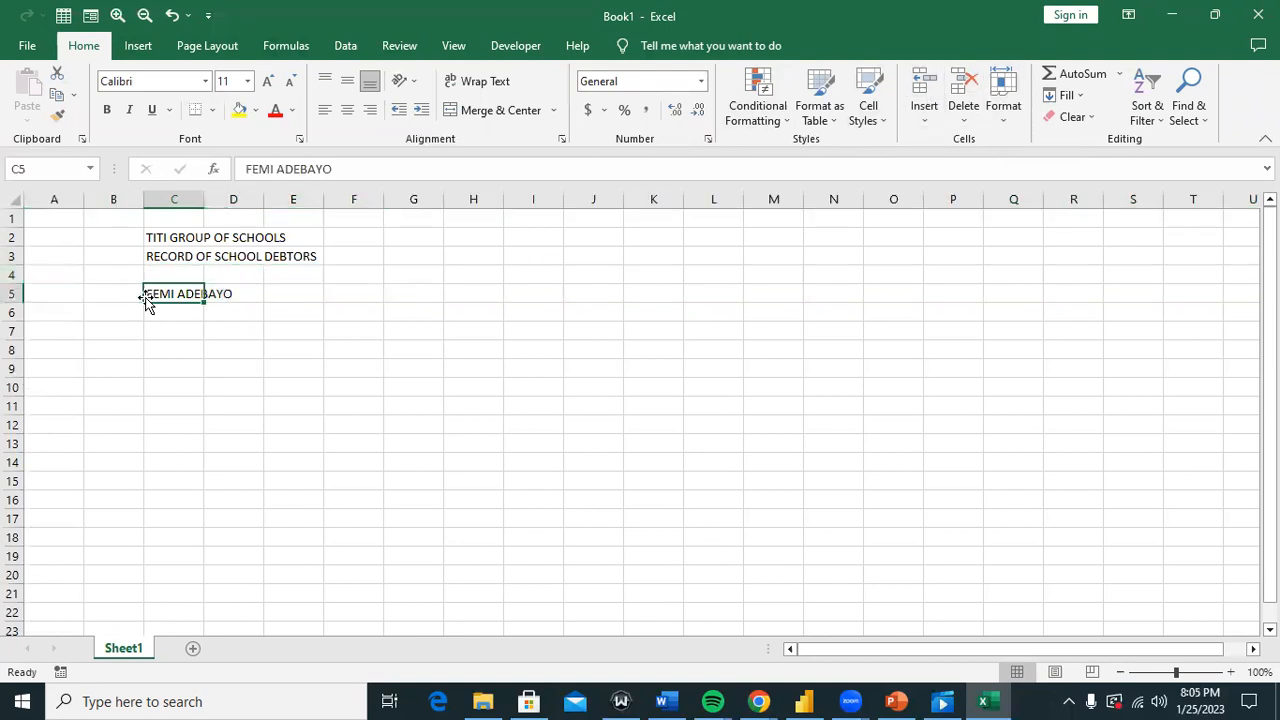
pyautogui.click(928, 116)
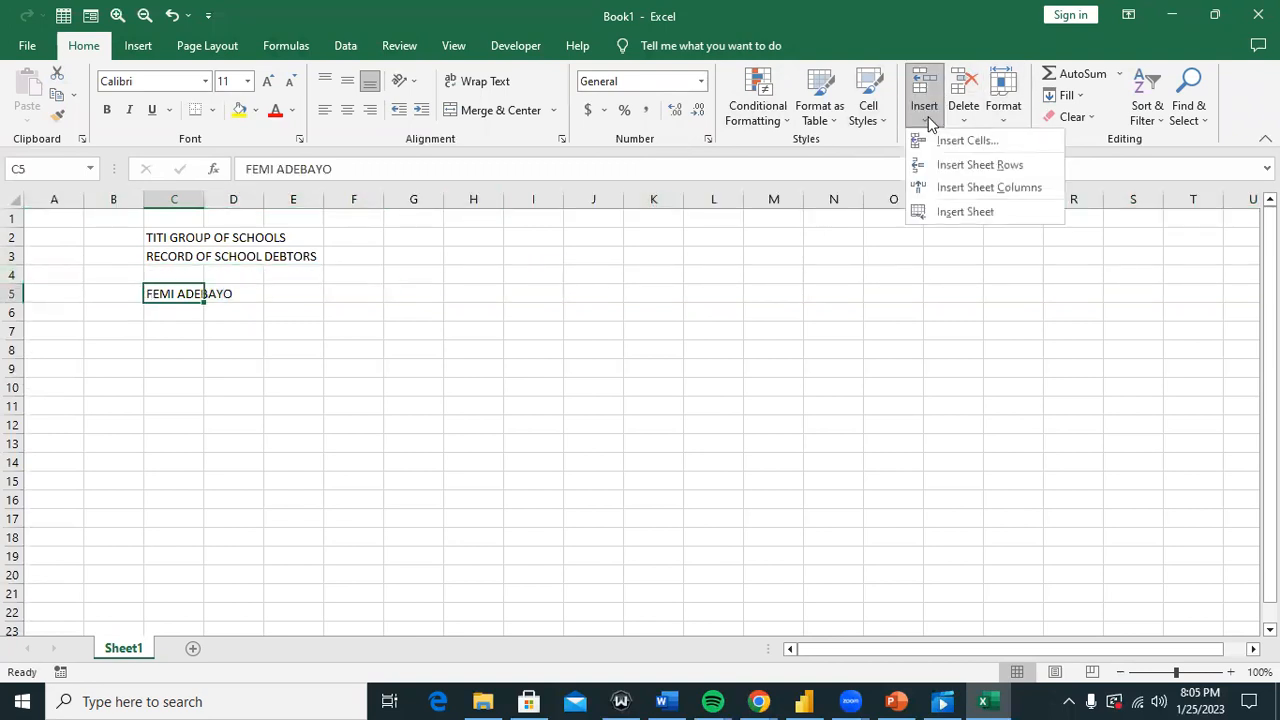
pyautogui.click(944, 164)
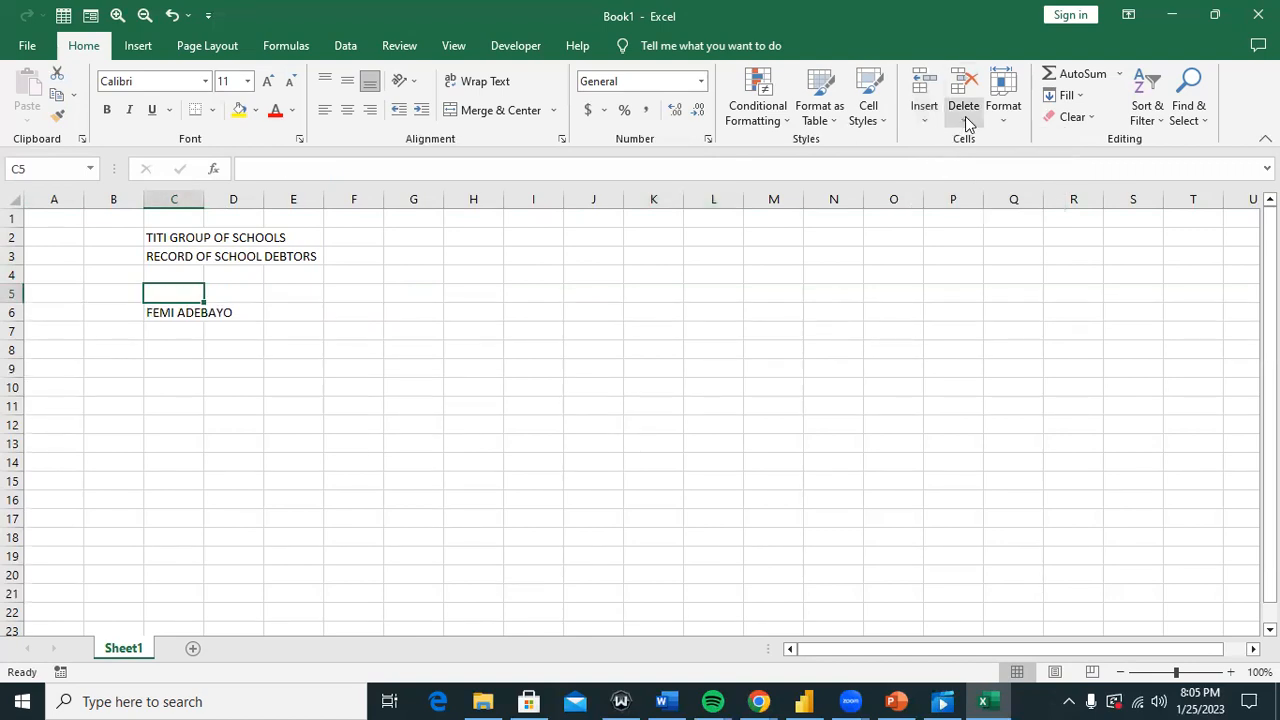
pyautogui.click(14, 276)
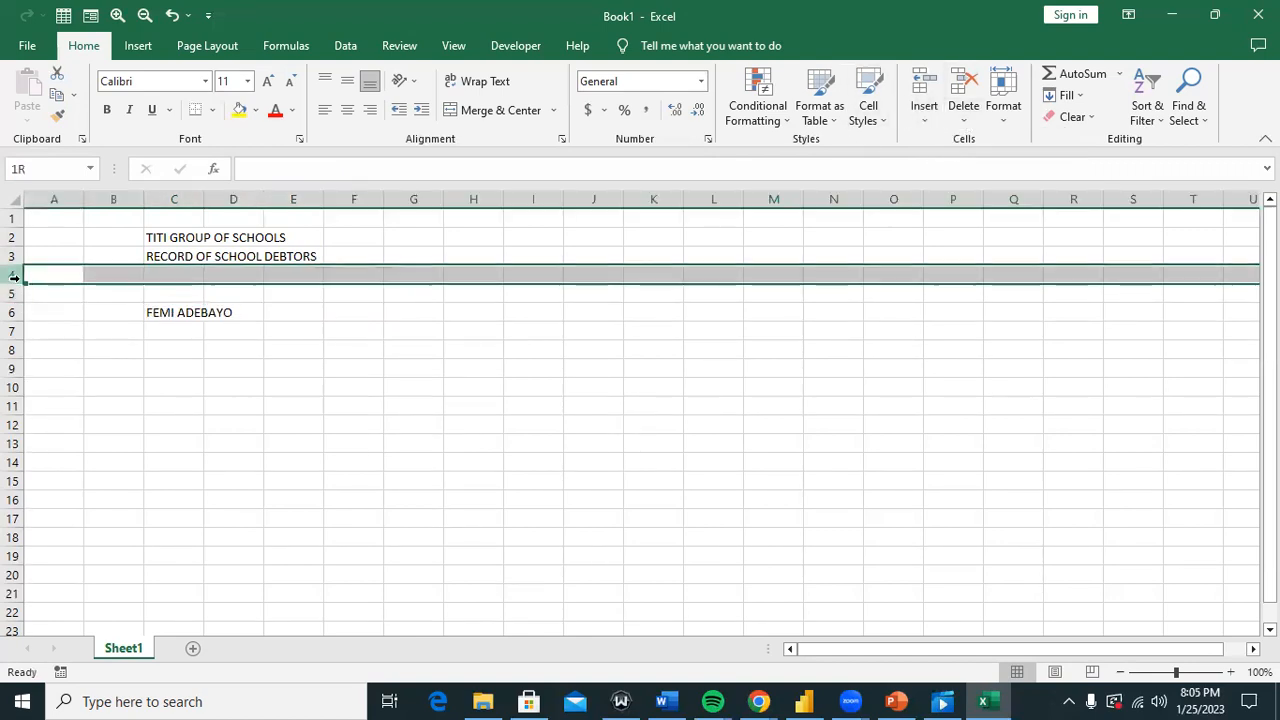
pyautogui.click(14, 292)
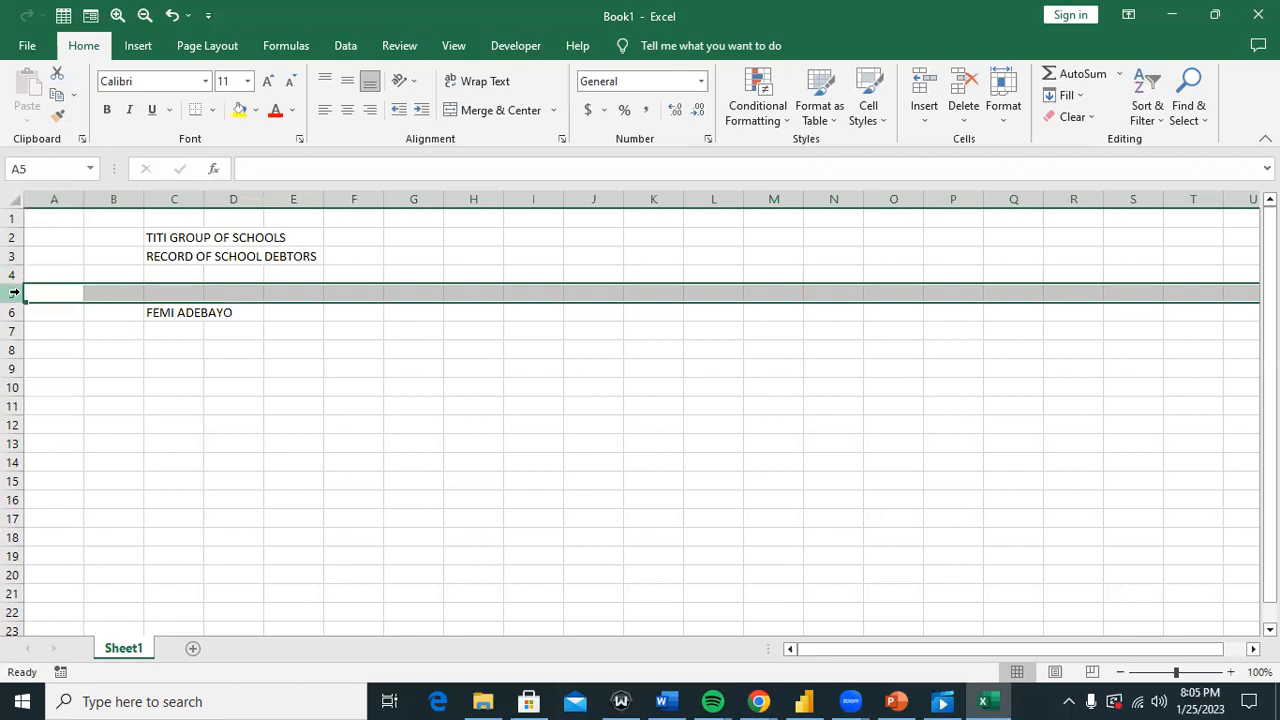
pyautogui.hotkey('ctrl', 'z')
pyautogui.hotkey('ctrl', 'z')
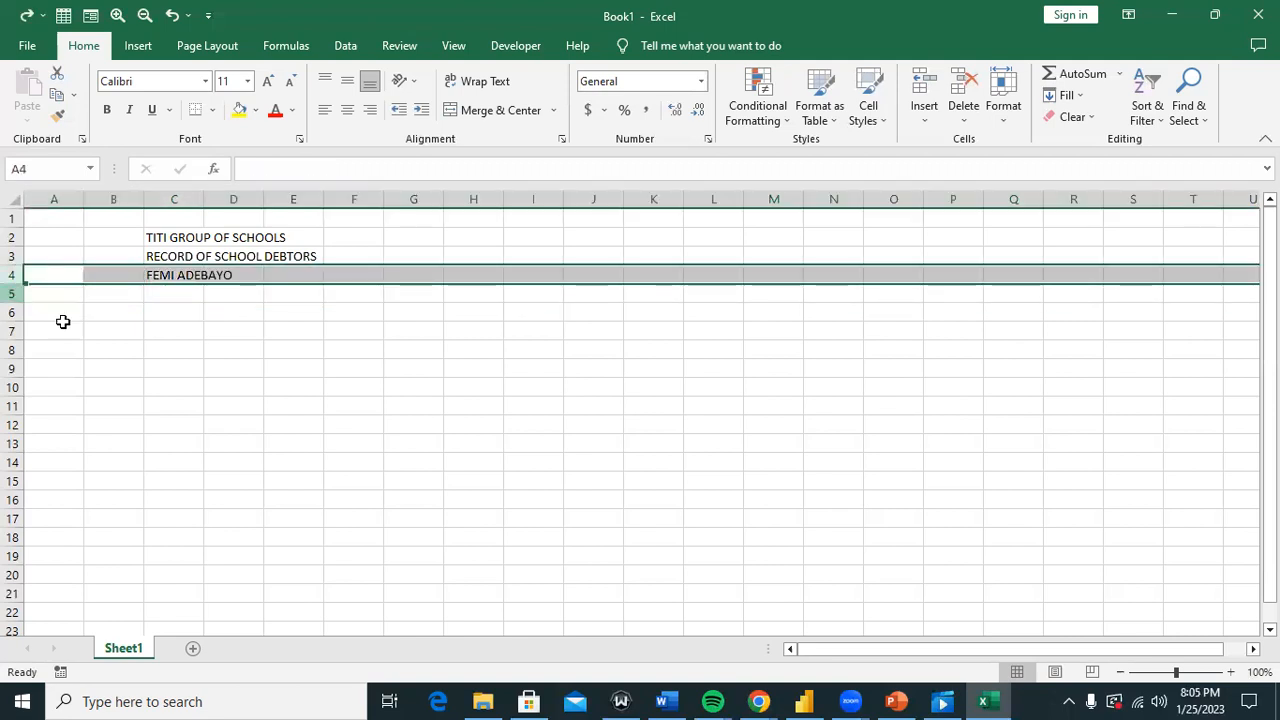
pyautogui.click(62, 322)
# Step: Insert one blank row above the debtor so the name moves to C5
pyautogui.click(155, 280)
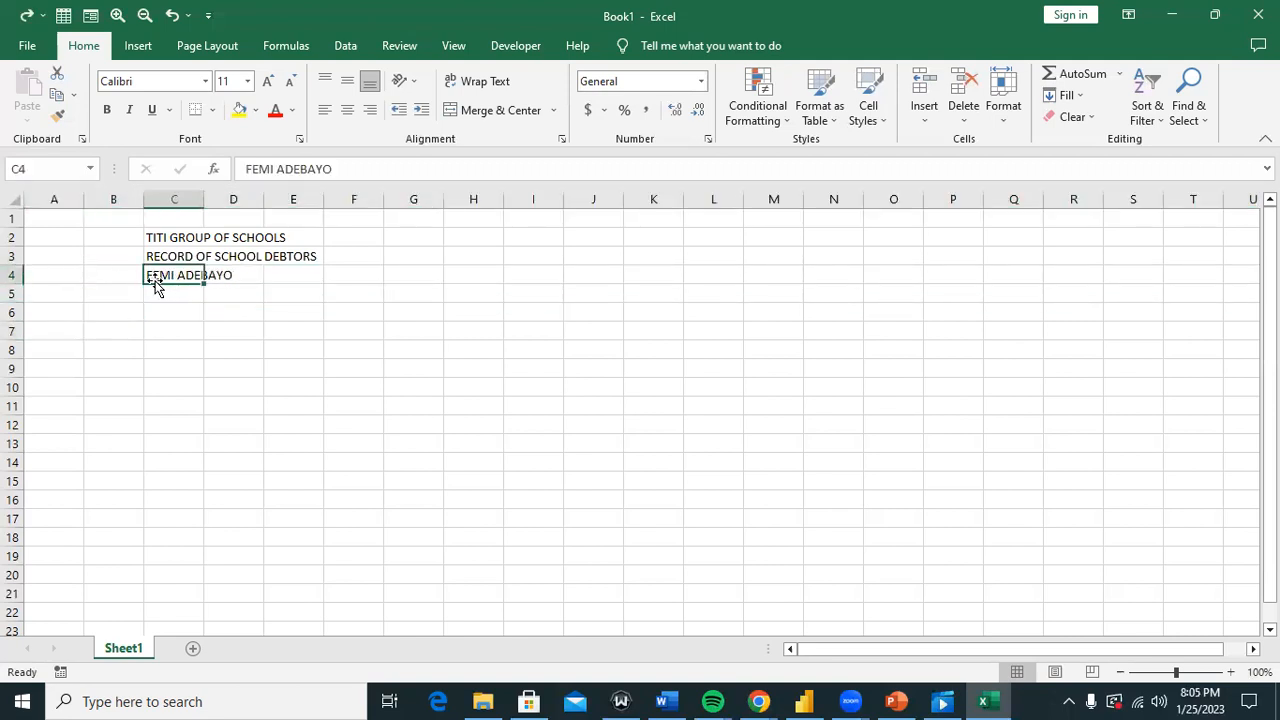
pyautogui.click(930, 108)
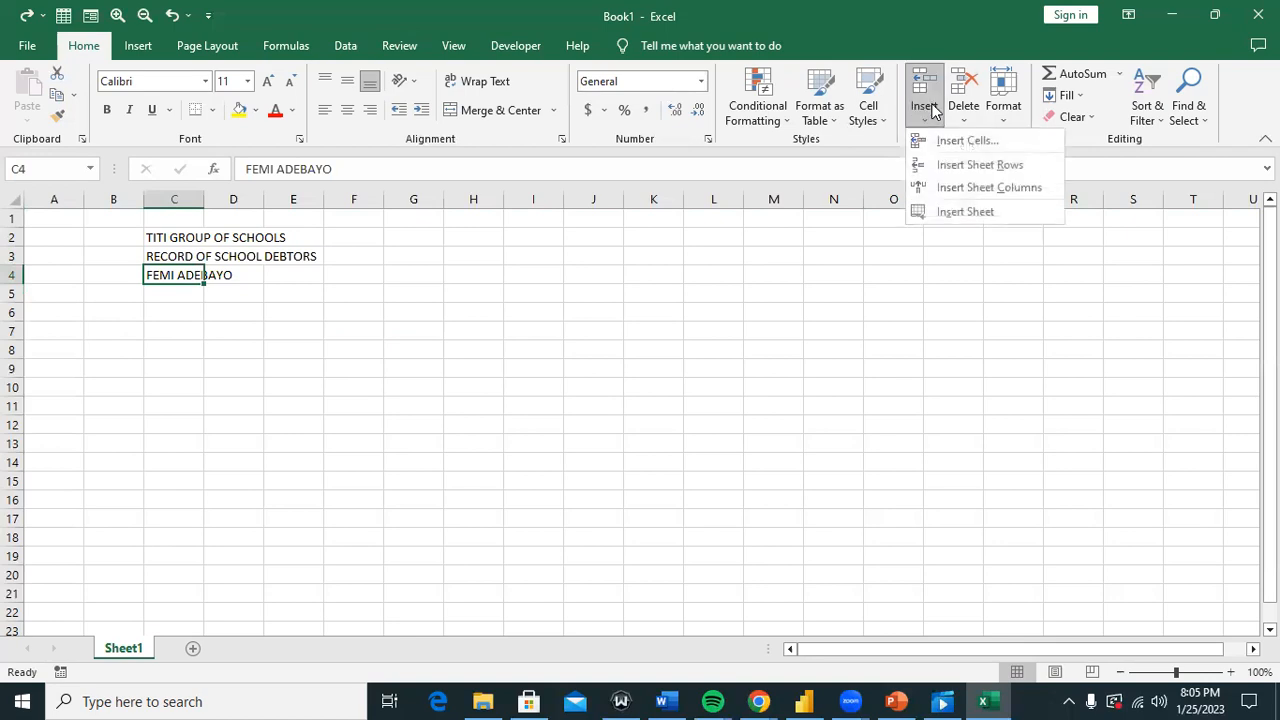
pyautogui.click(948, 164)
pyautogui.click(164, 306)
# Step: Insert a blank column before column C, then undo the insertion
pyautogui.click(189, 193)
pyautogui.click(180, 217)
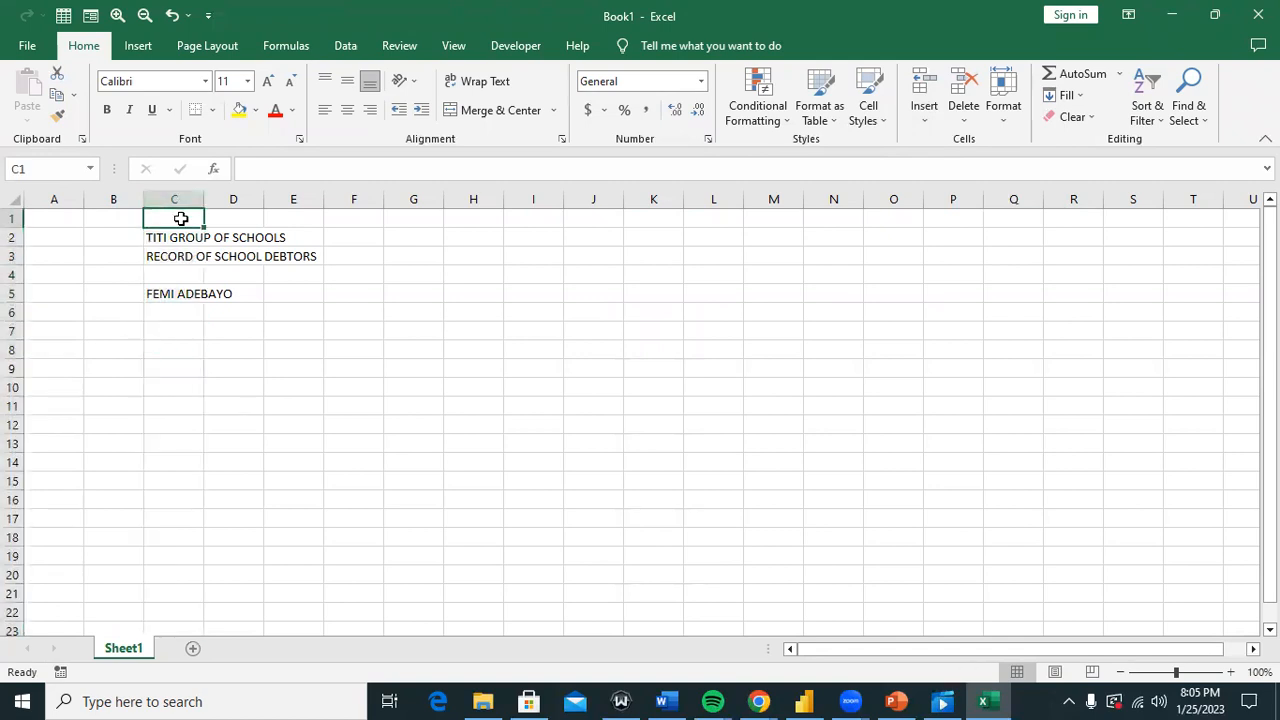
pyautogui.click(928, 114)
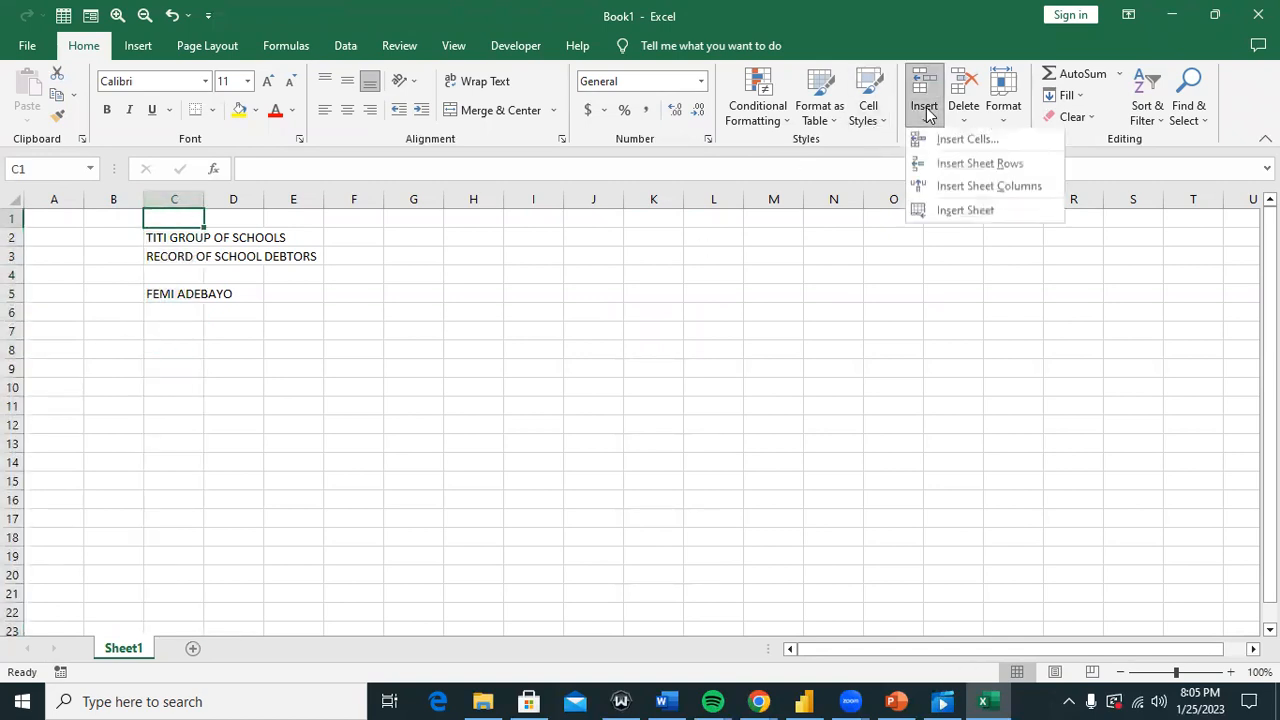
pyautogui.click(978, 188)
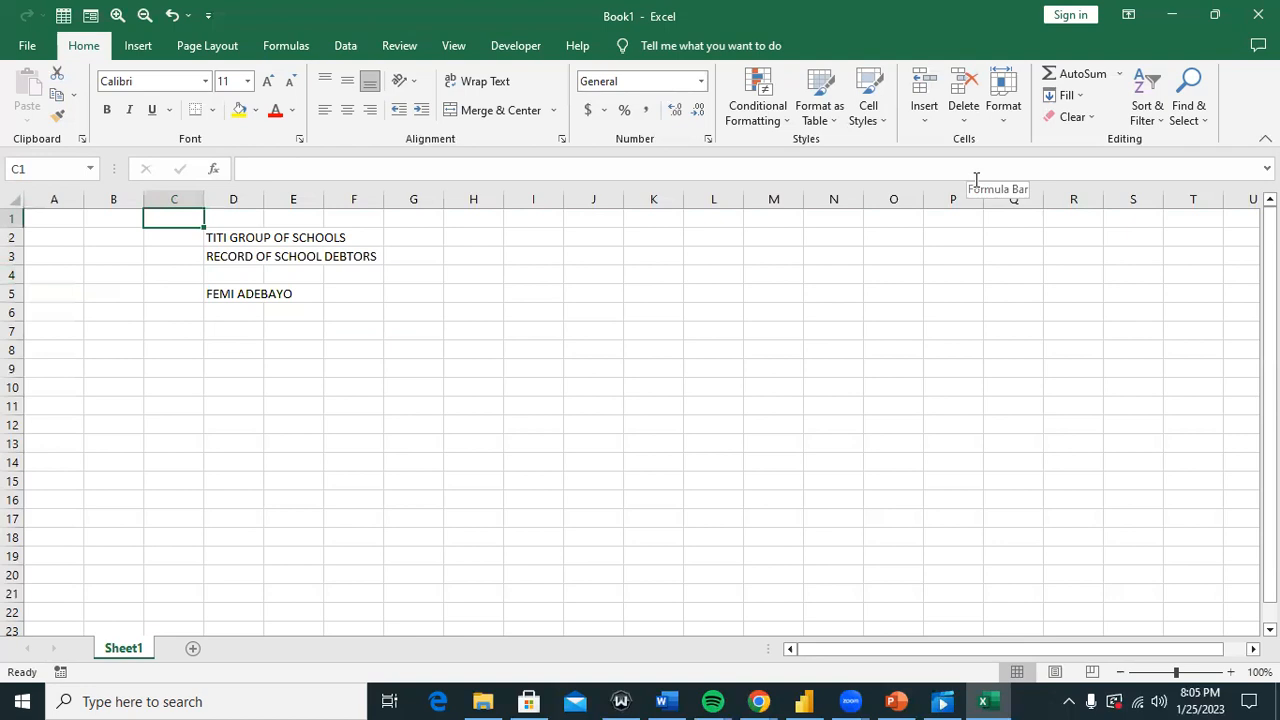
pyautogui.hotkey('ctrl', 'z')
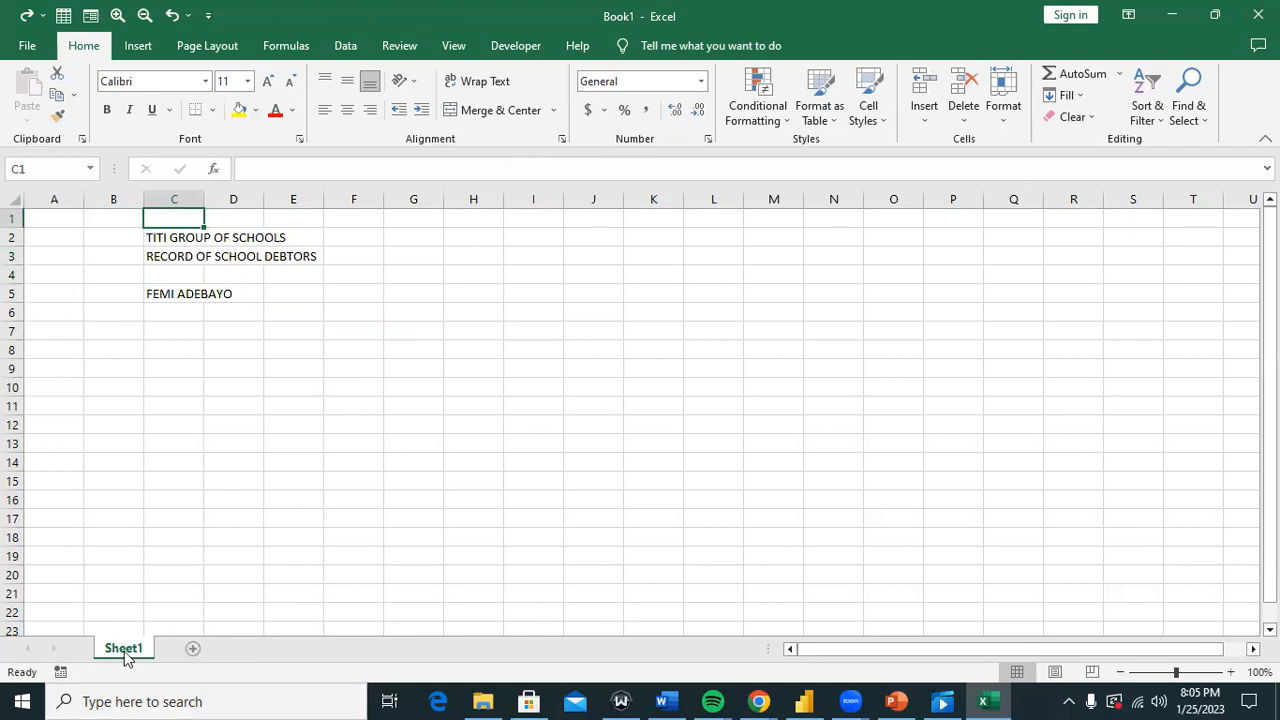
# Step: Enter the column headings NAMES in C4 and SCHOOLS FEES OWED in D4
pyautogui.click(309, 414)
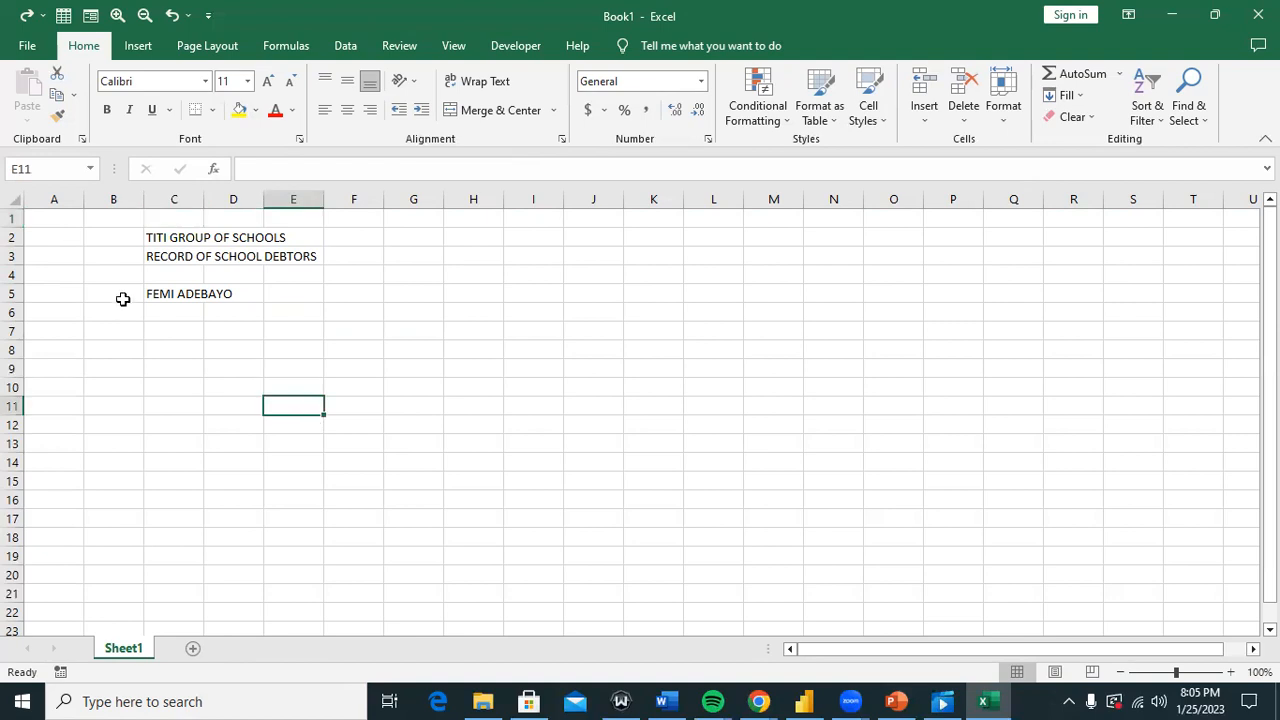
pyautogui.click(175, 274)
pyautogui.write('N')
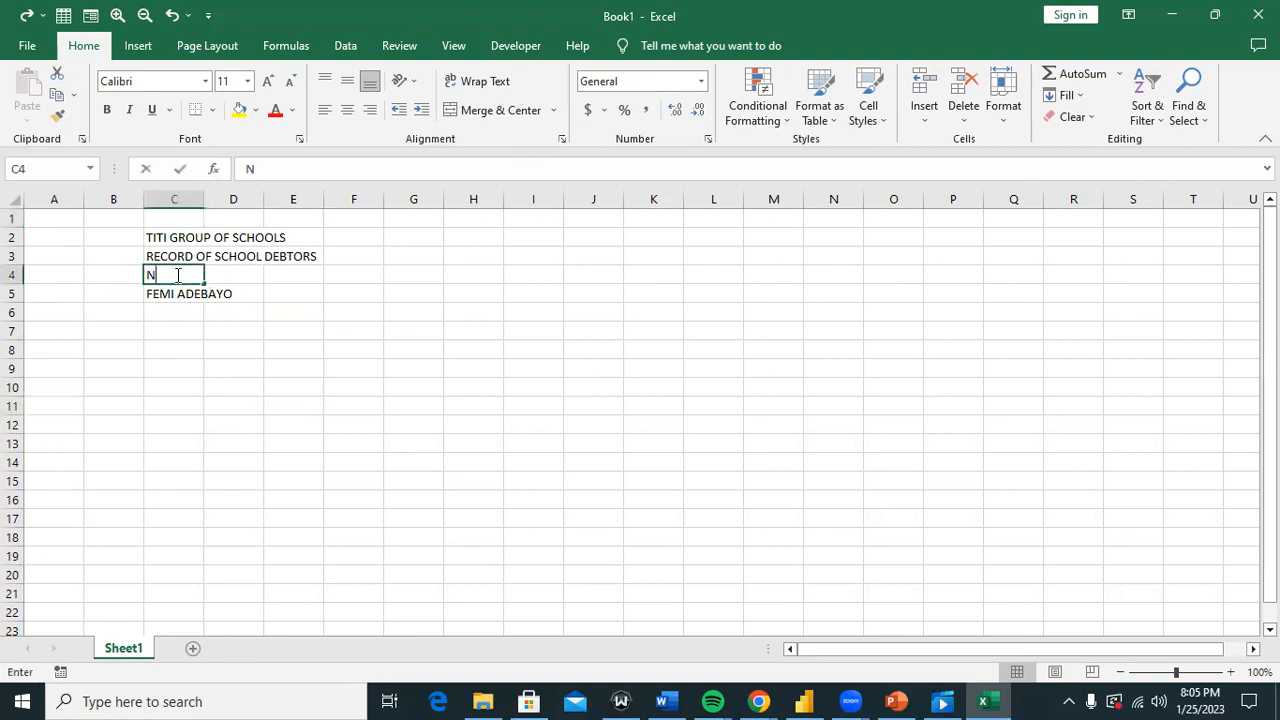
pyautogui.write('AMES')
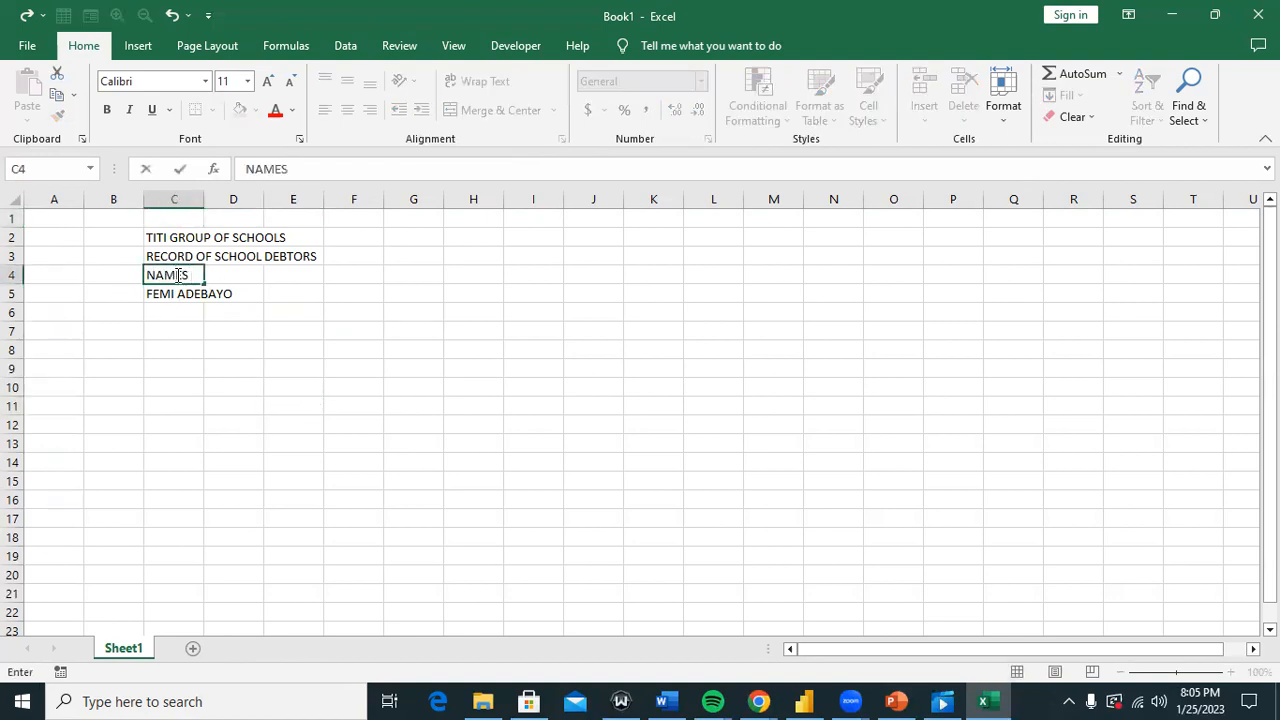
pyautogui.press('Tab')
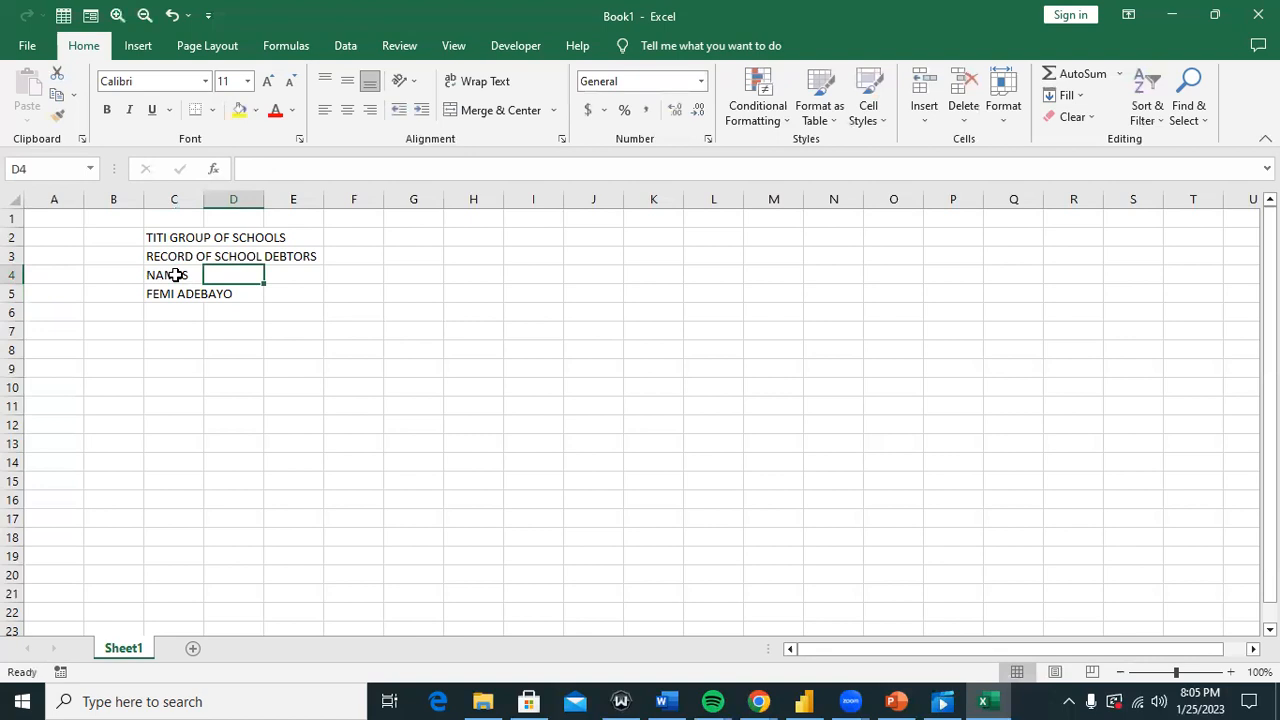
pyautogui.write('SCHOO')
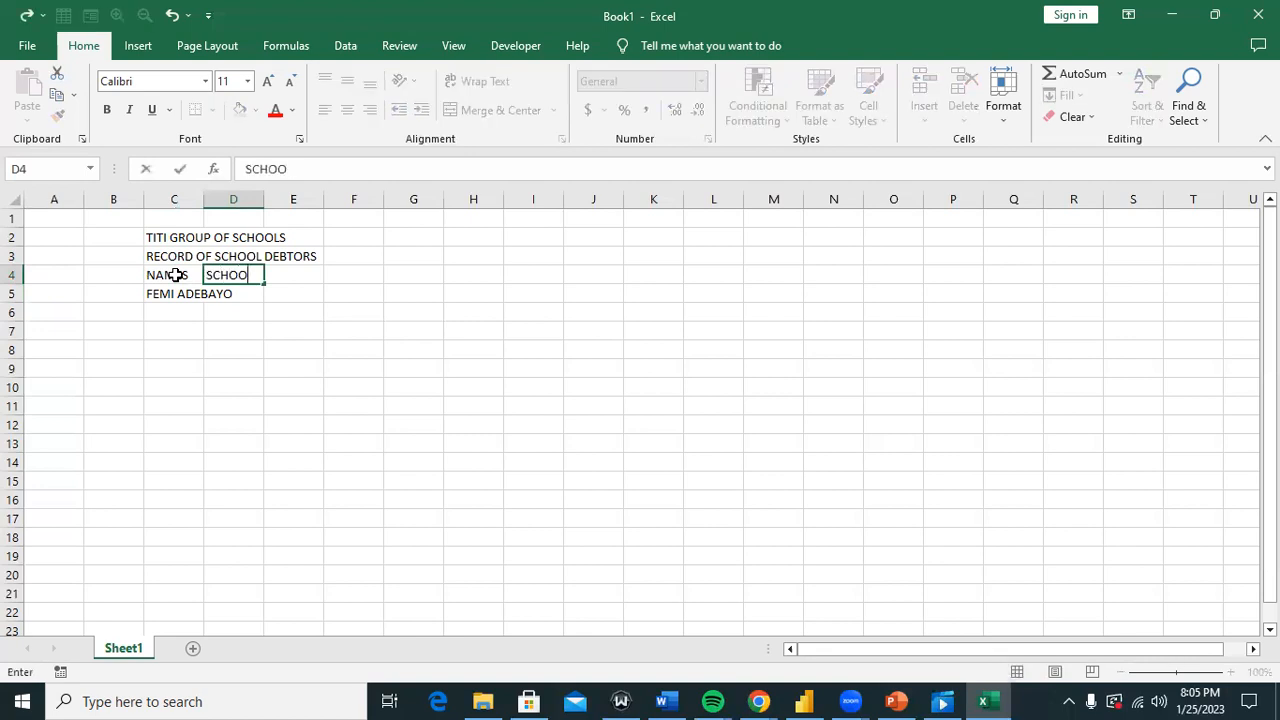
pyautogui.write('LS FEES OWED')
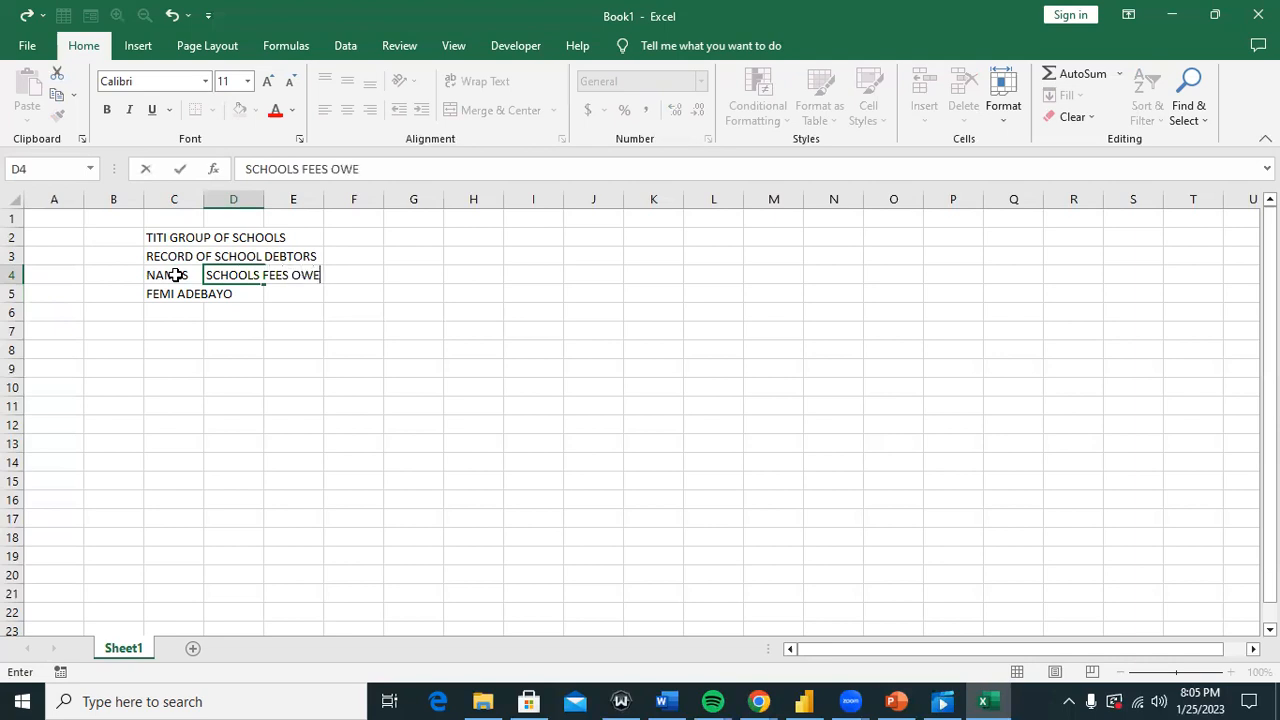
pyautogui.press('Left')
pyautogui.press('Left')
pyautogui.press('Left')
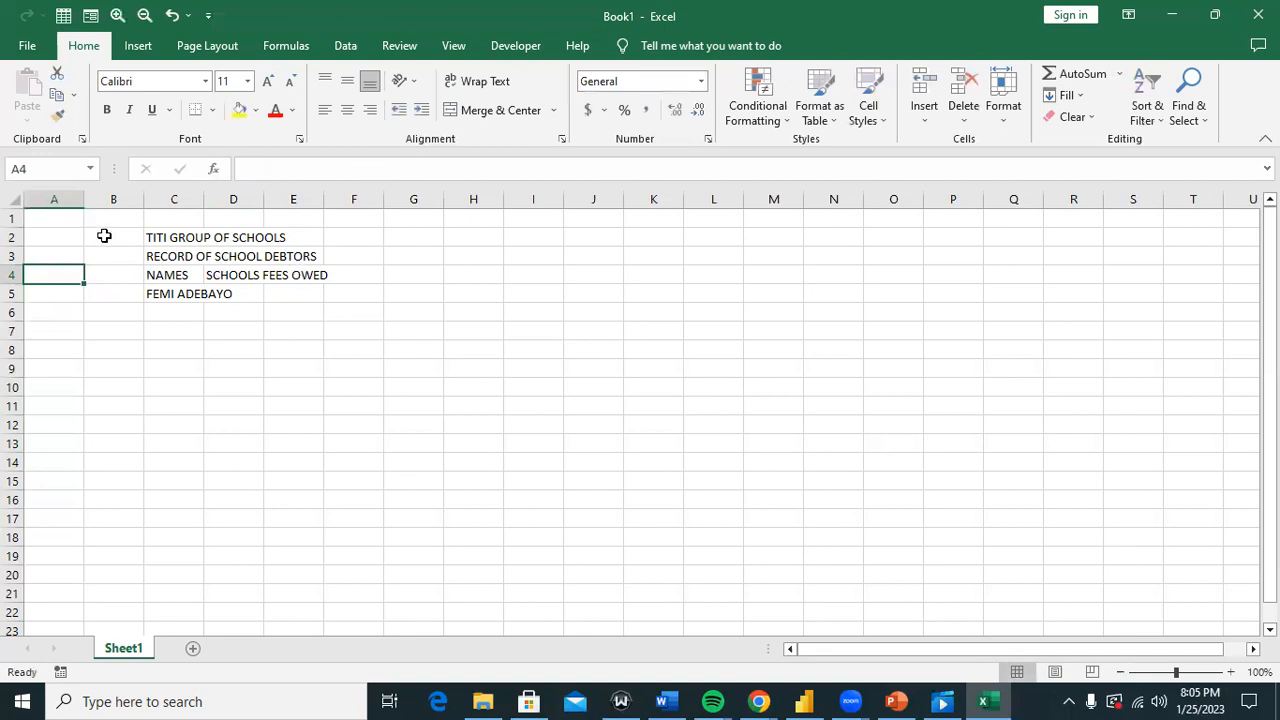
# Step: Make the title cells C2:D2 bold with a yellow fill
pyautogui.click(166, 273)
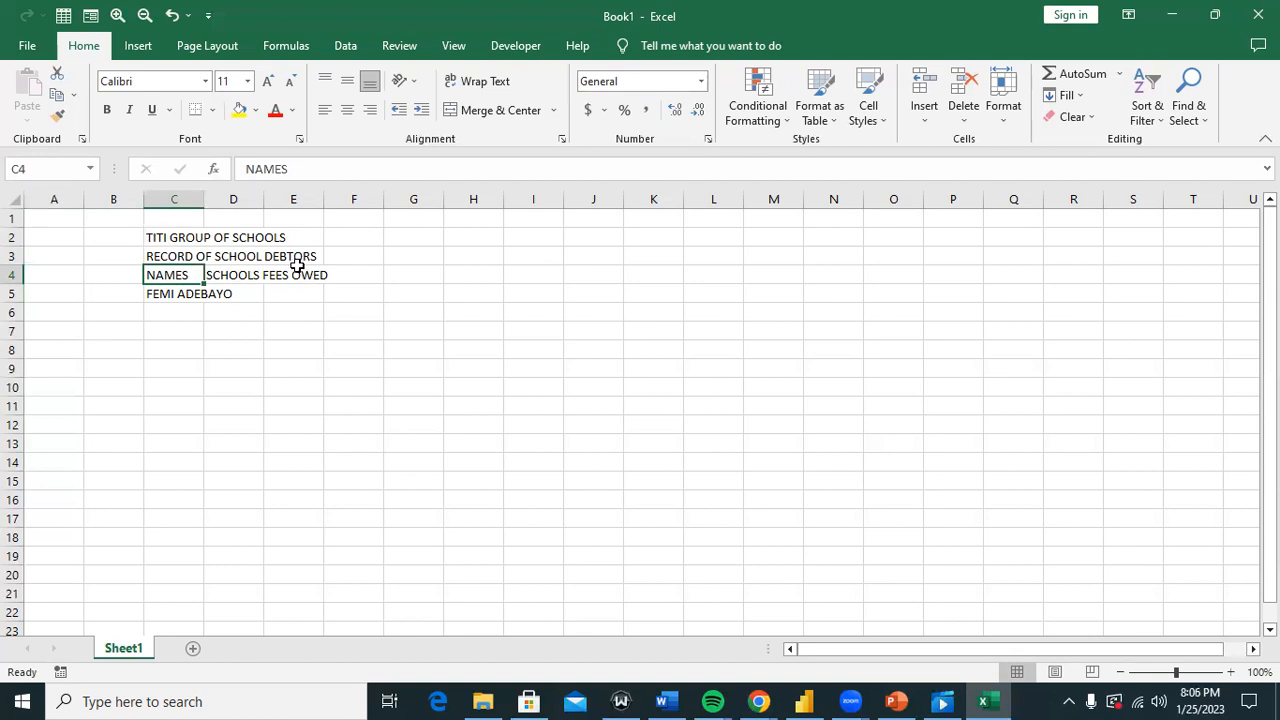
pyautogui.moveTo(183, 240); pyautogui.dragTo(257, 236)
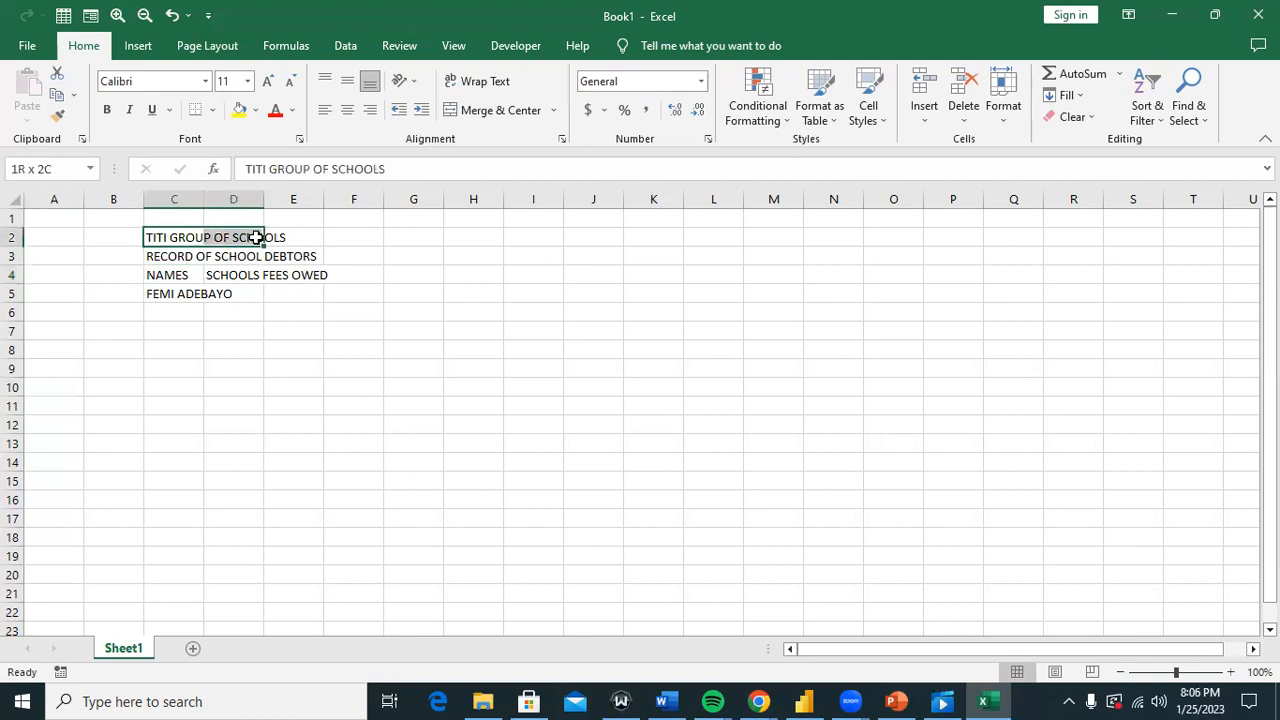
pyautogui.click(240, 110)
pyautogui.click(107, 110)
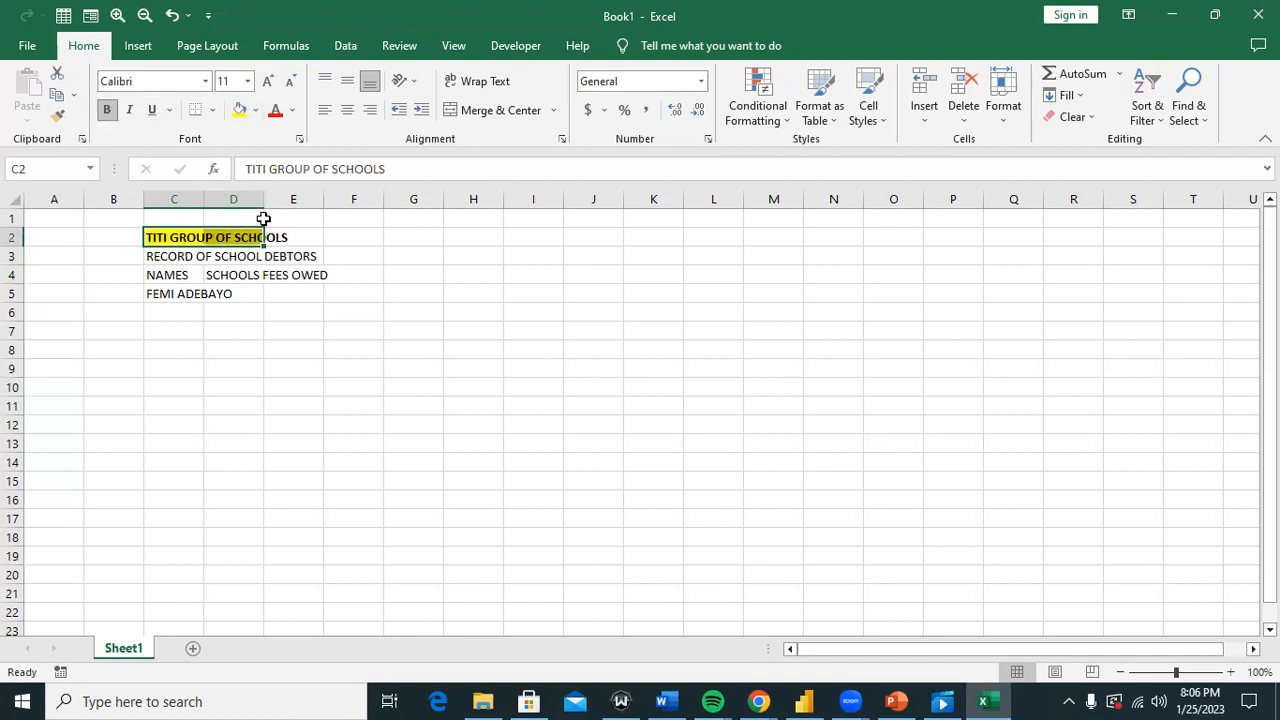
pyautogui.click(318, 276)
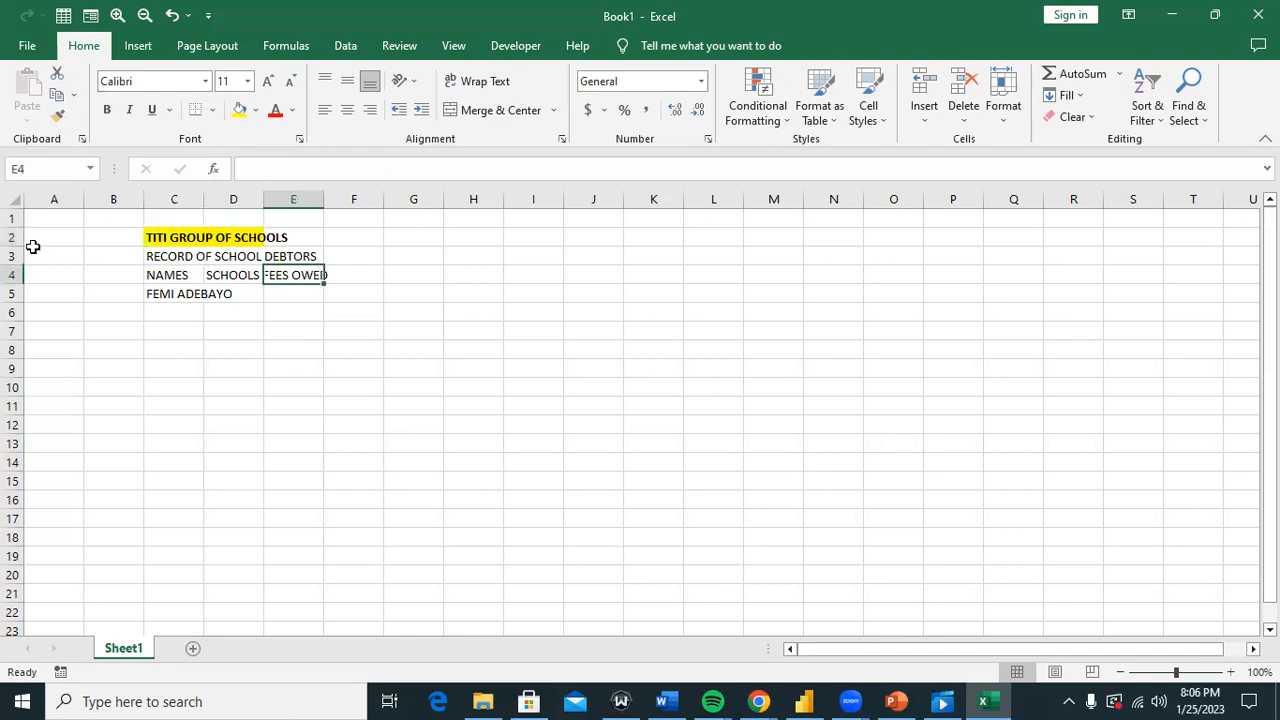
# Step: AutoFit all column widths and merge and centre the title across B2:D2
pyautogui.click(14, 199)
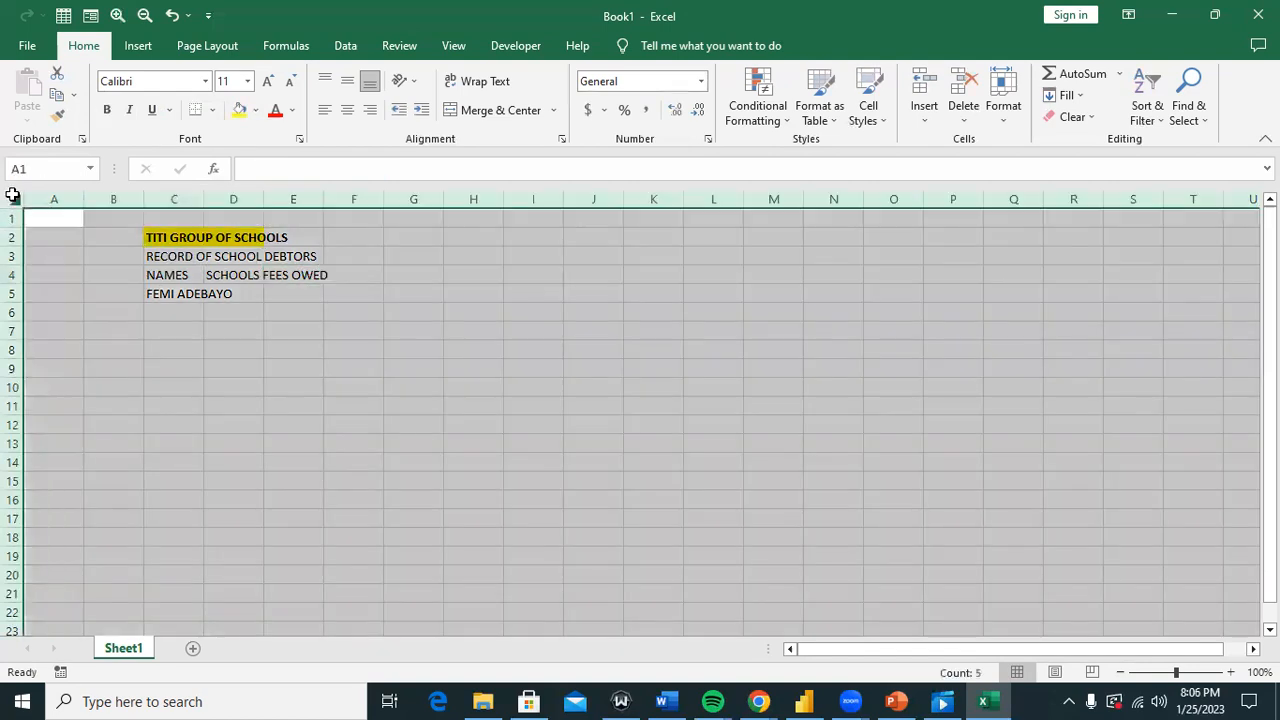
pyautogui.doubleClick(87, 197)
pyautogui.click(418, 288)
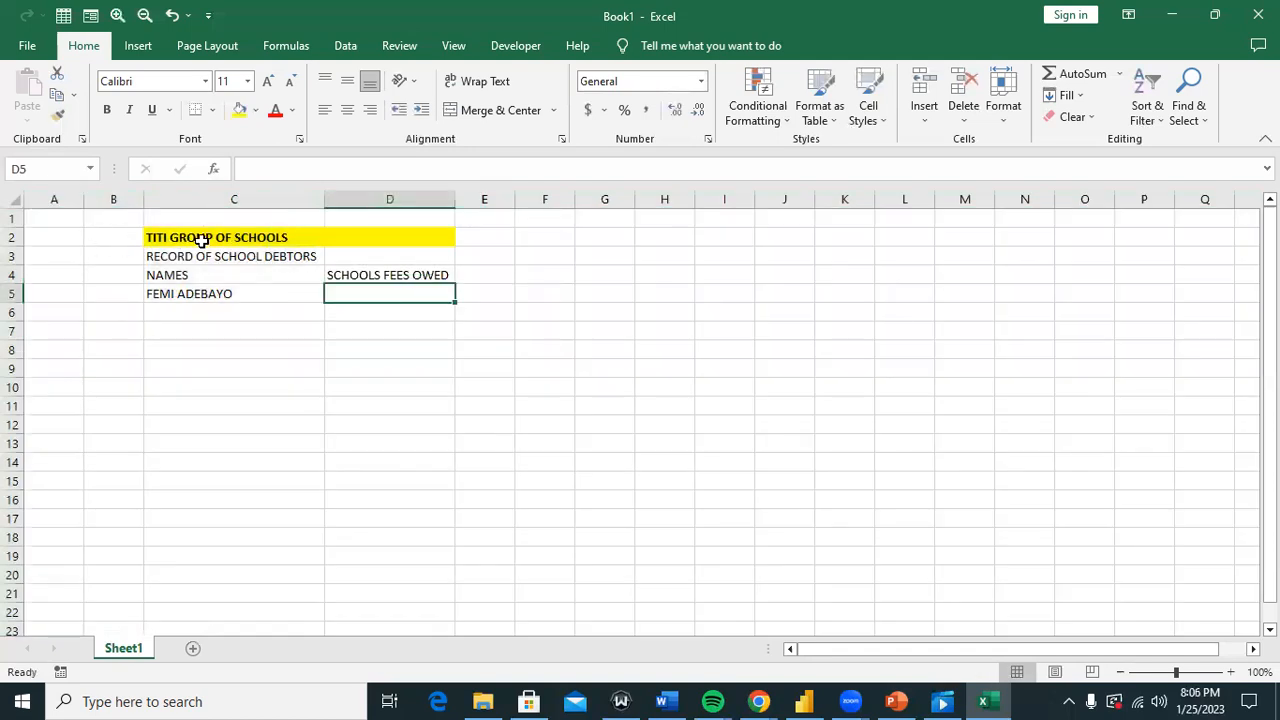
pyautogui.moveTo(127, 234); pyautogui.dragTo(408, 232)
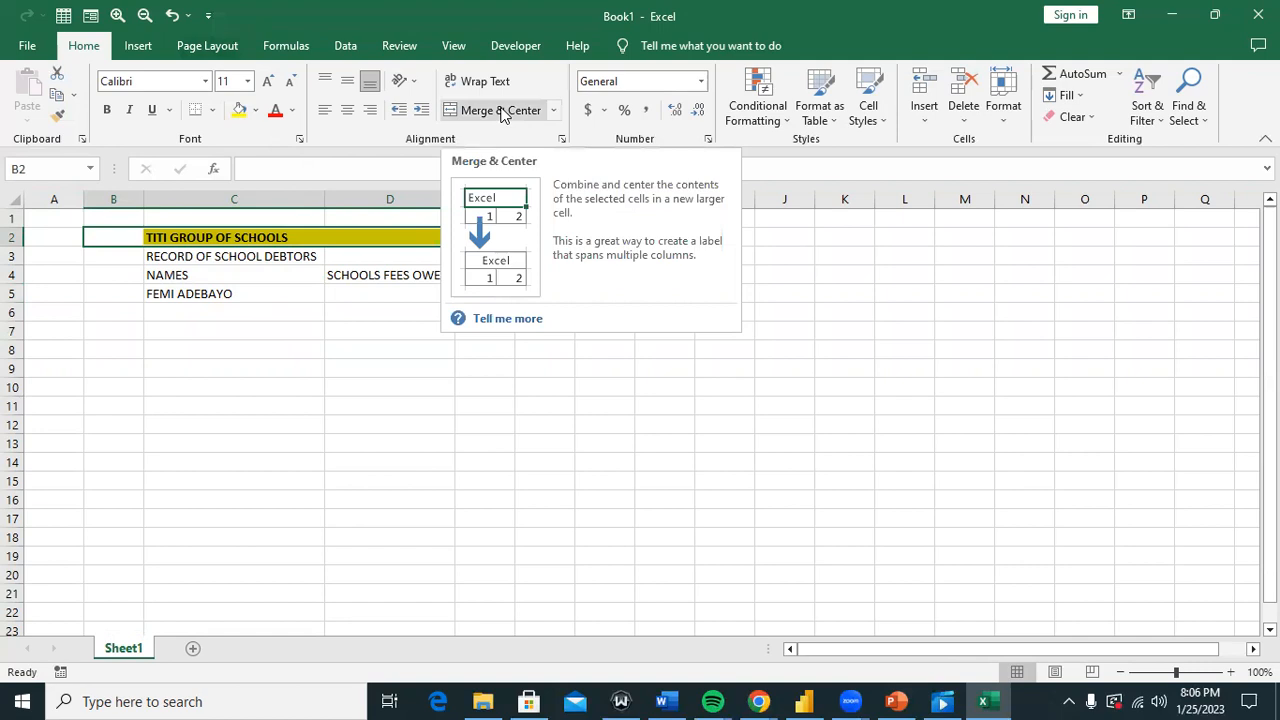
pyautogui.click(542, 112)
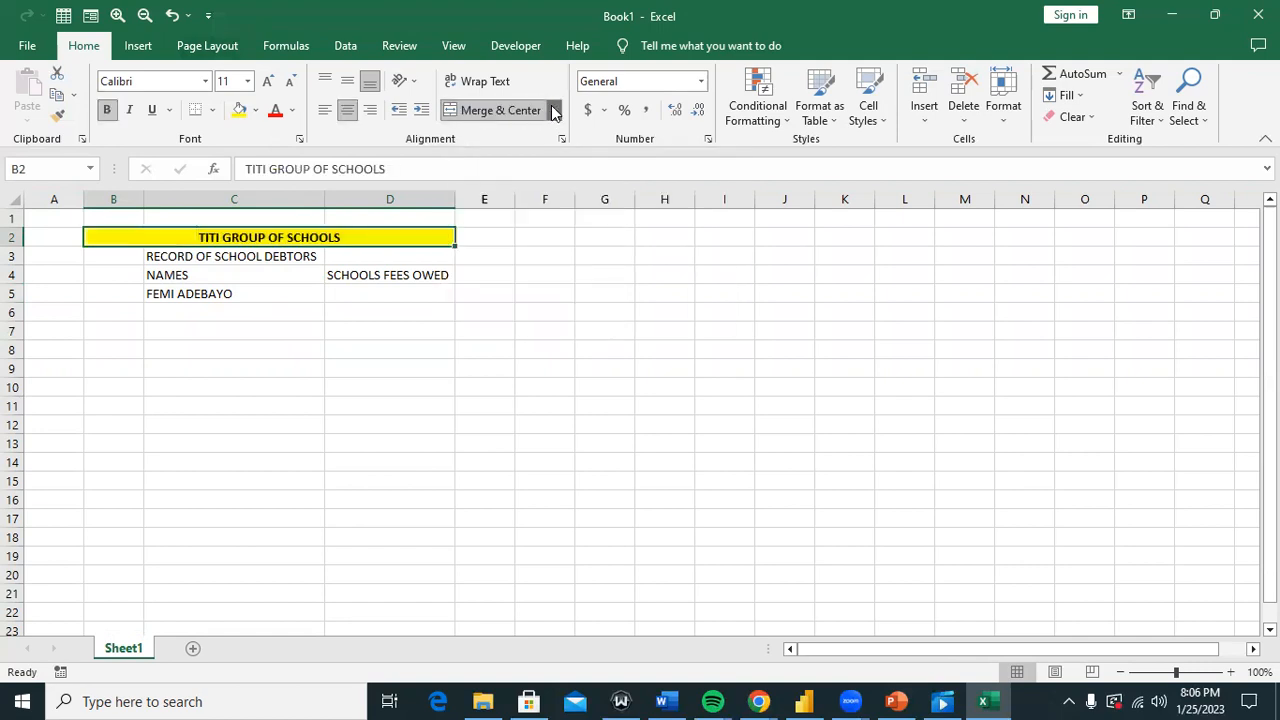
pyautogui.click(553, 112)
pyautogui.click(508, 161)
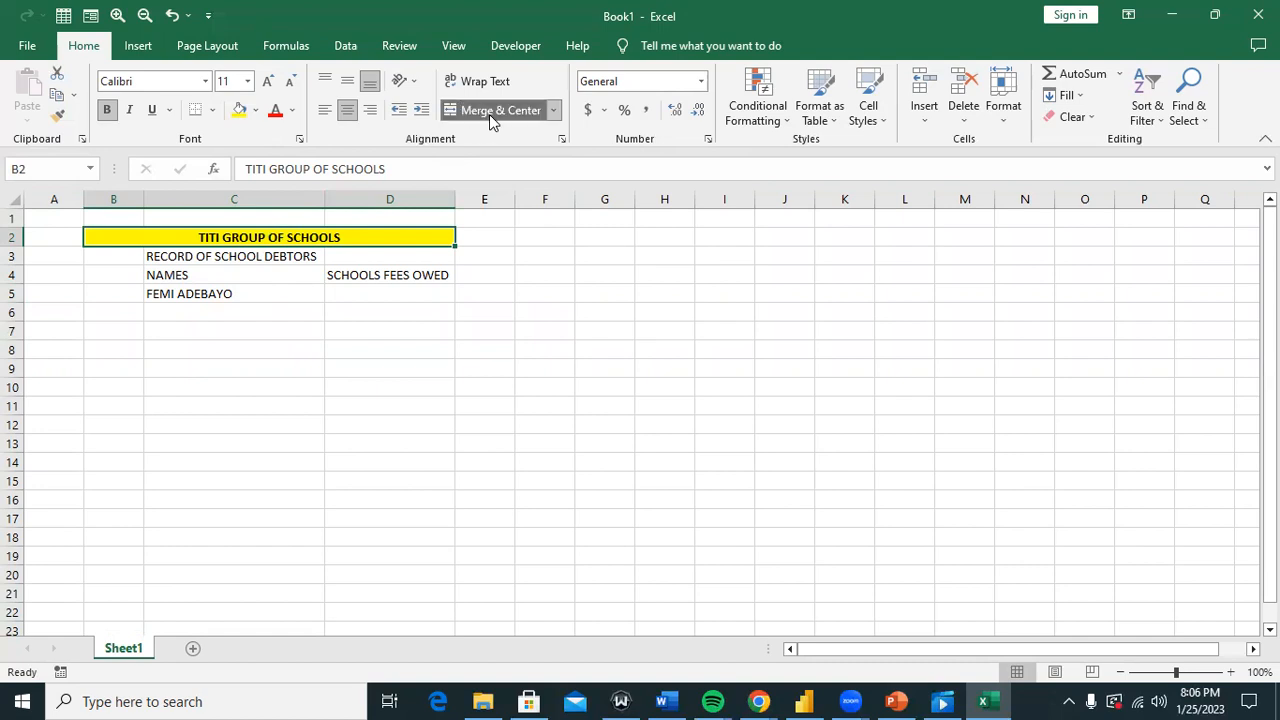
# Step: Increase the title's font size to 16
pyautogui.click(268, 81)
pyautogui.click(268, 81)
pyautogui.click(268, 81)
pyautogui.click(381, 366)
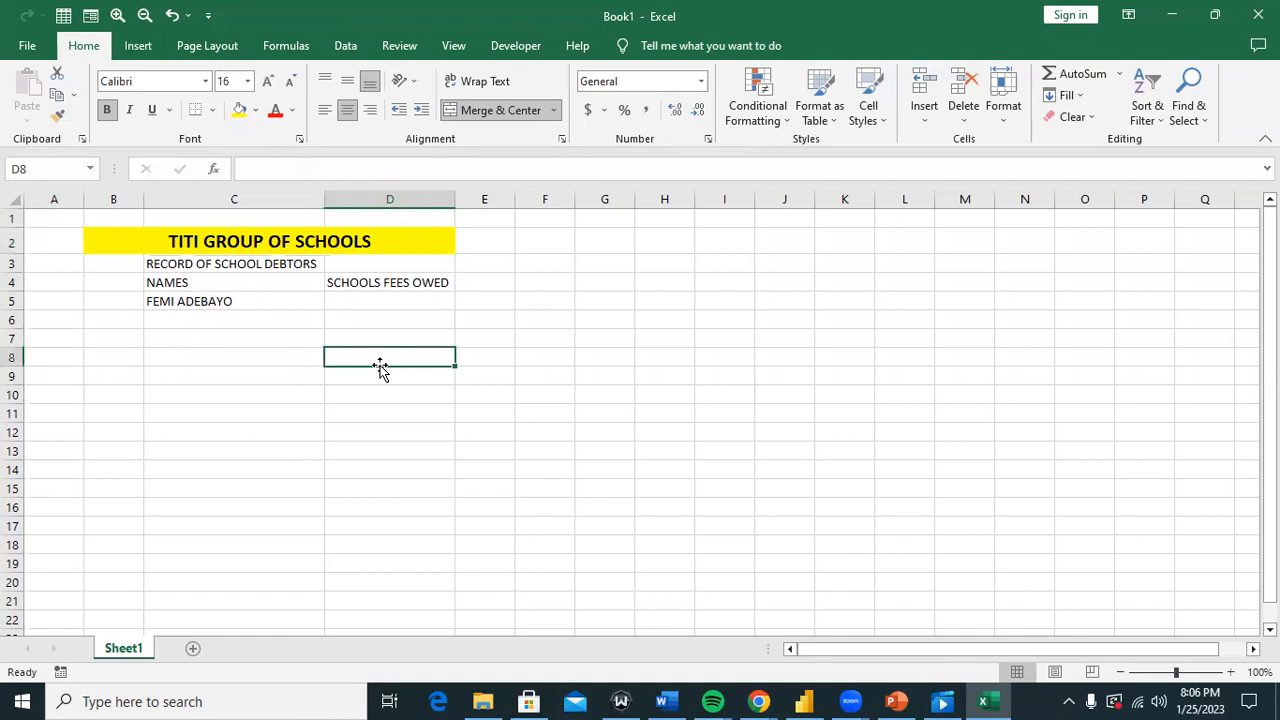
pyautogui.moveTo(120, 263)
pyautogui.mouseDown()
pyautogui.moveTo(351, 254)
pyautogui.moveTo(283, 251)
pyautogui.mouseUp()
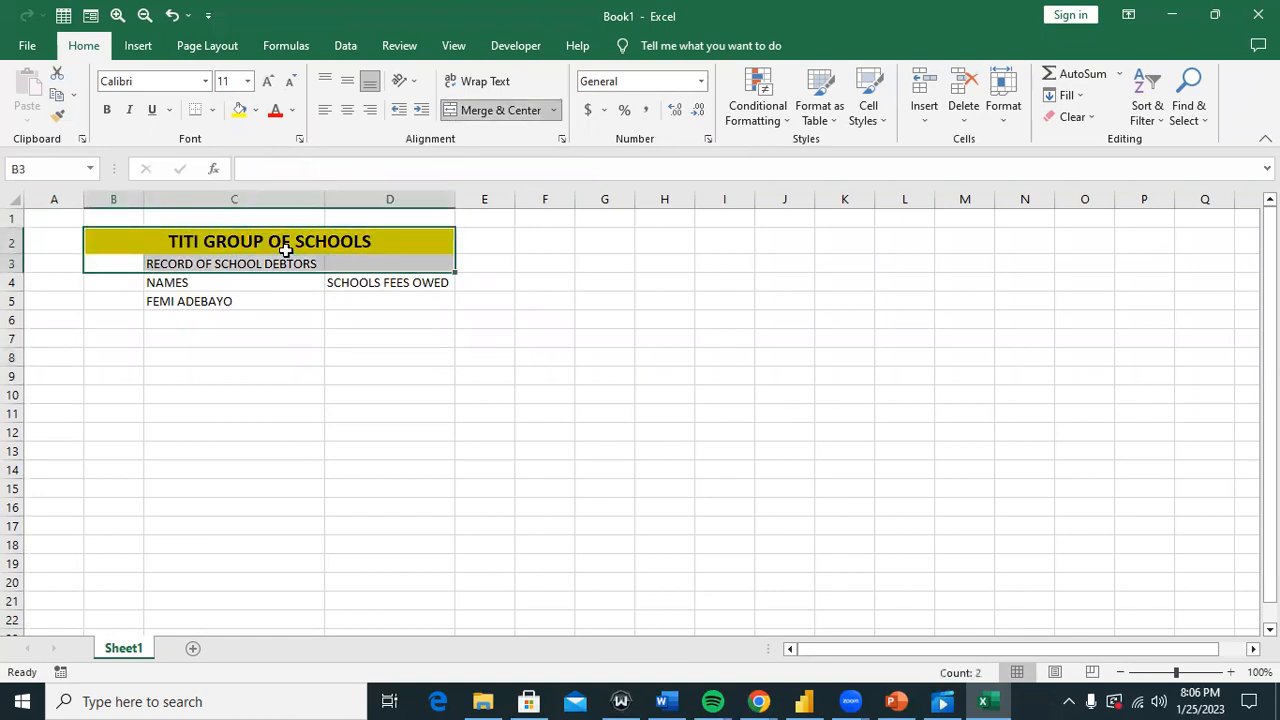
# Step: Add the S/N heading in B4 and make header row B4:D4 bold with yellow fill
pyautogui.click(117, 264)
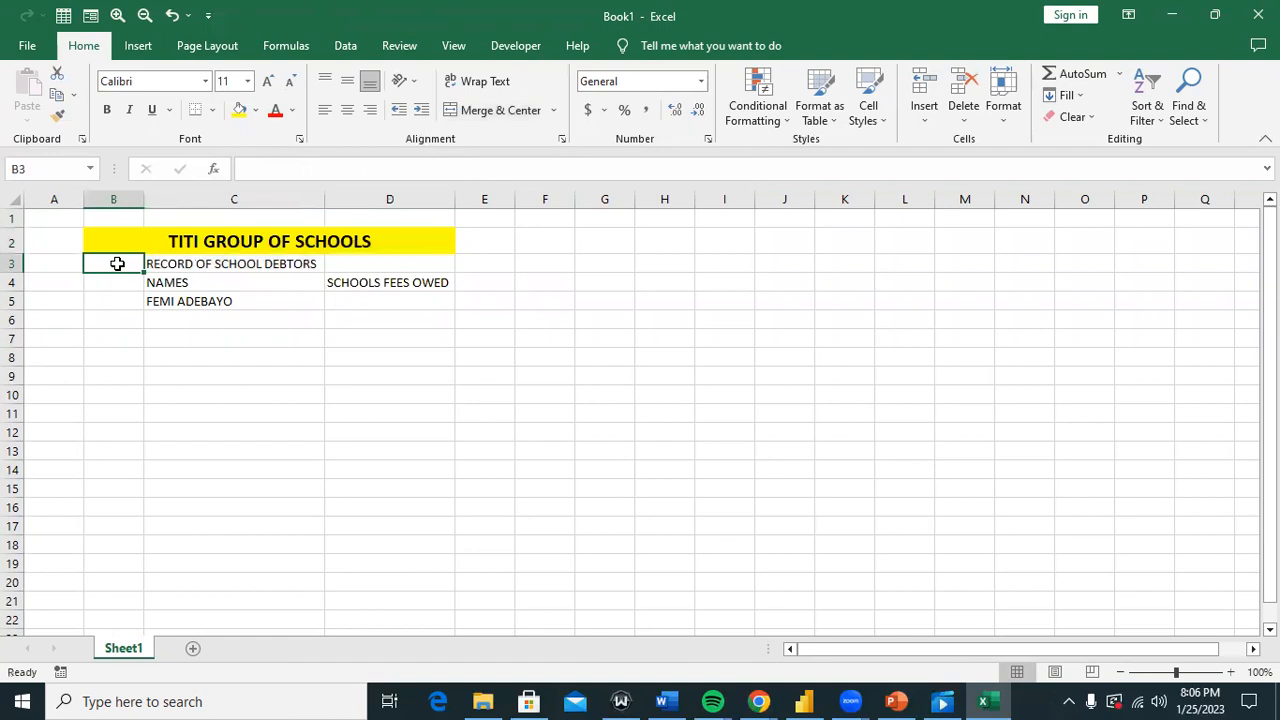
pyautogui.write('S')
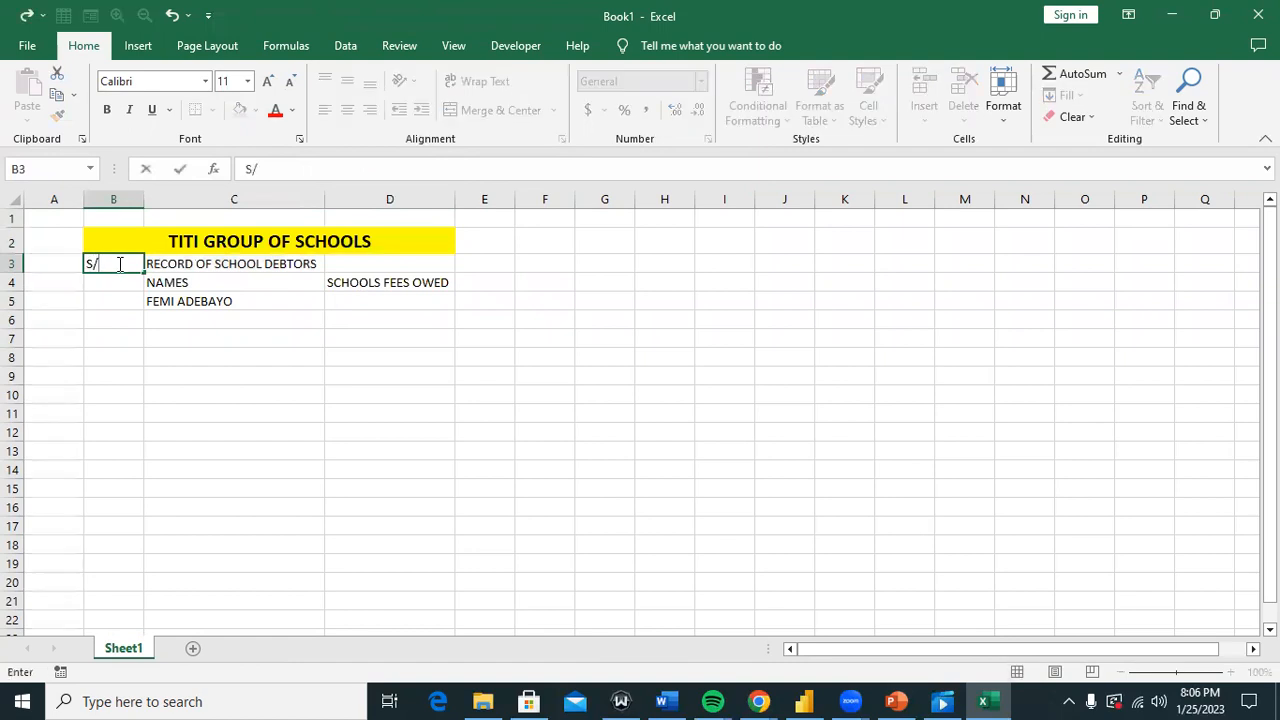
pyautogui.write('/N')
pyautogui.click(390, 283)
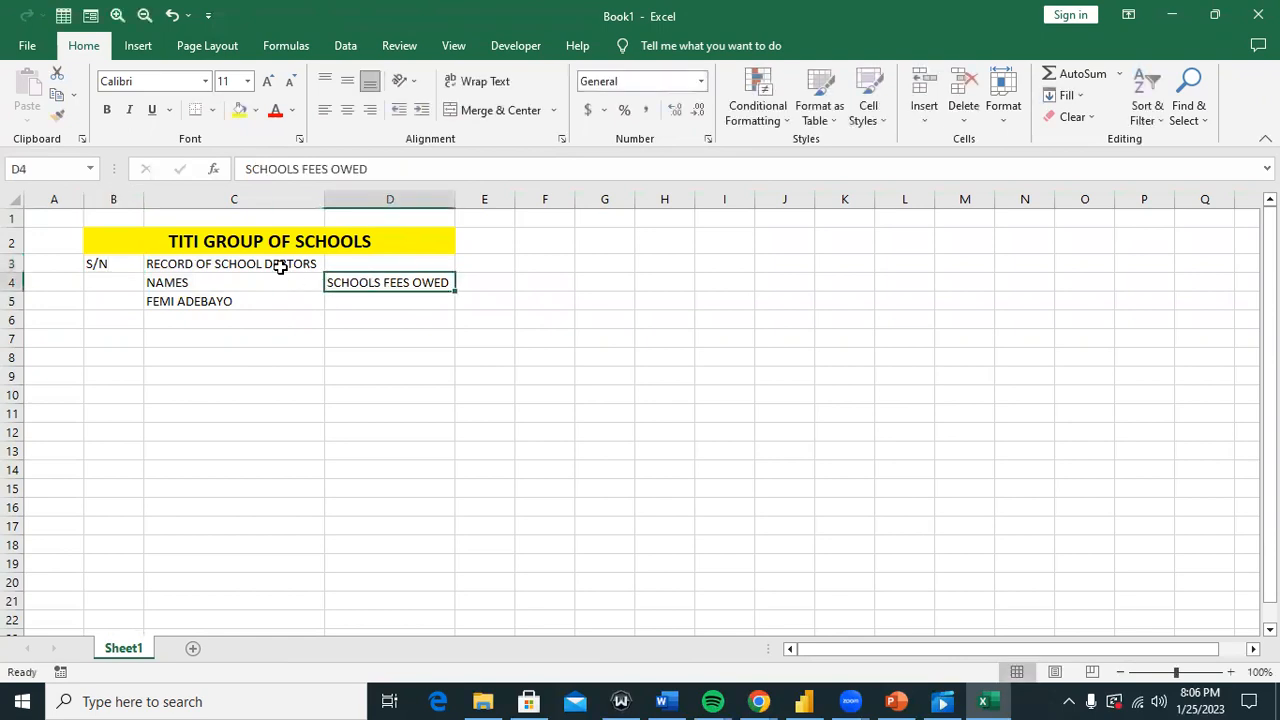
pyautogui.click(119, 261)
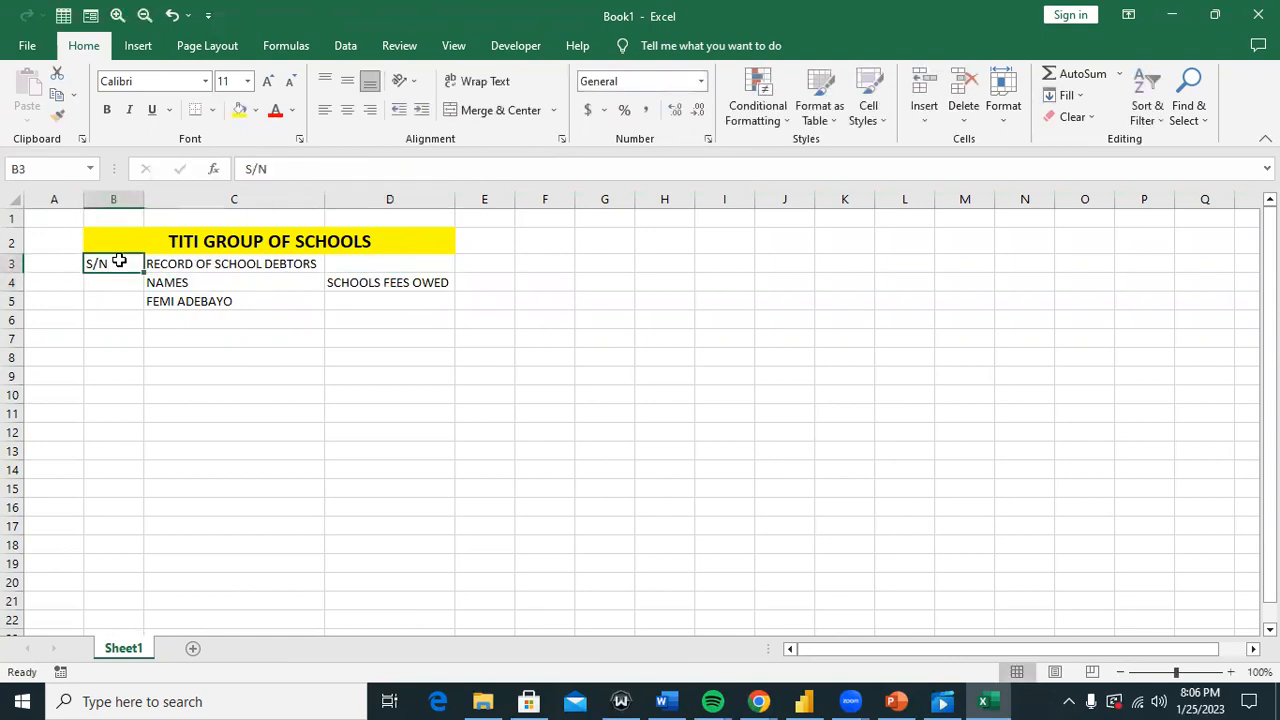
pyautogui.press('BackSpace')
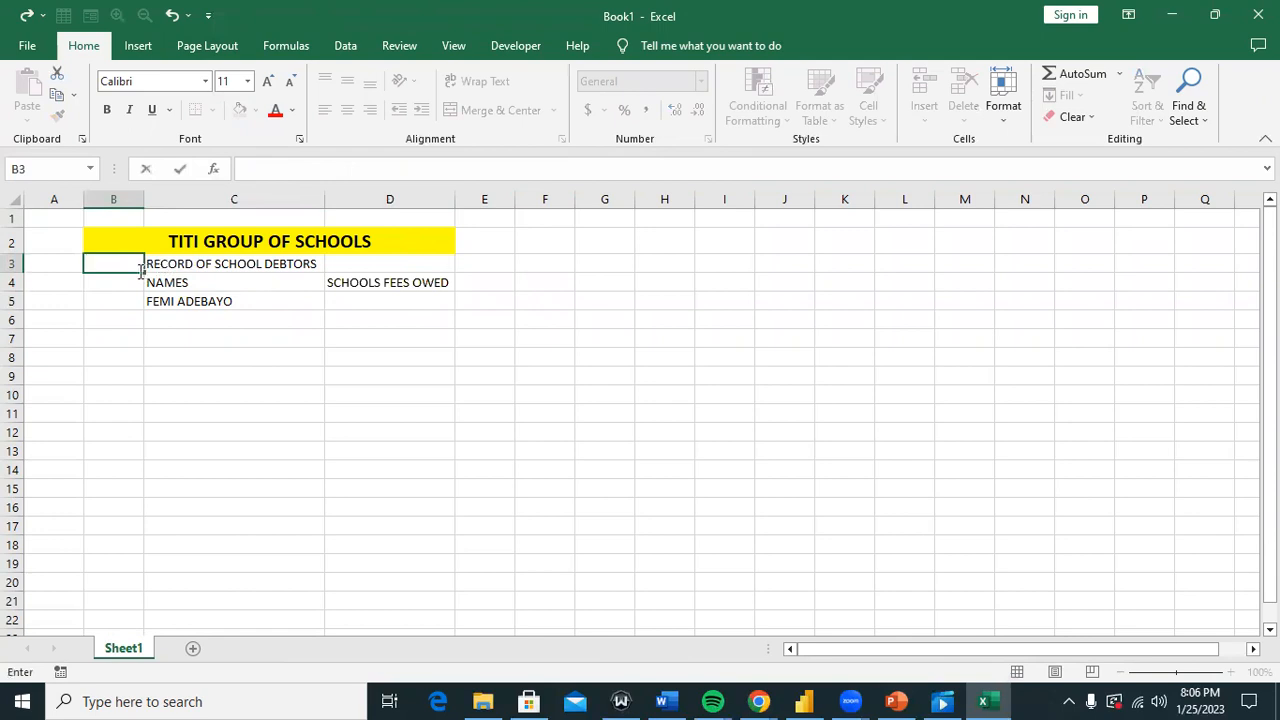
pyautogui.click(135, 284)
pyautogui.write('S')
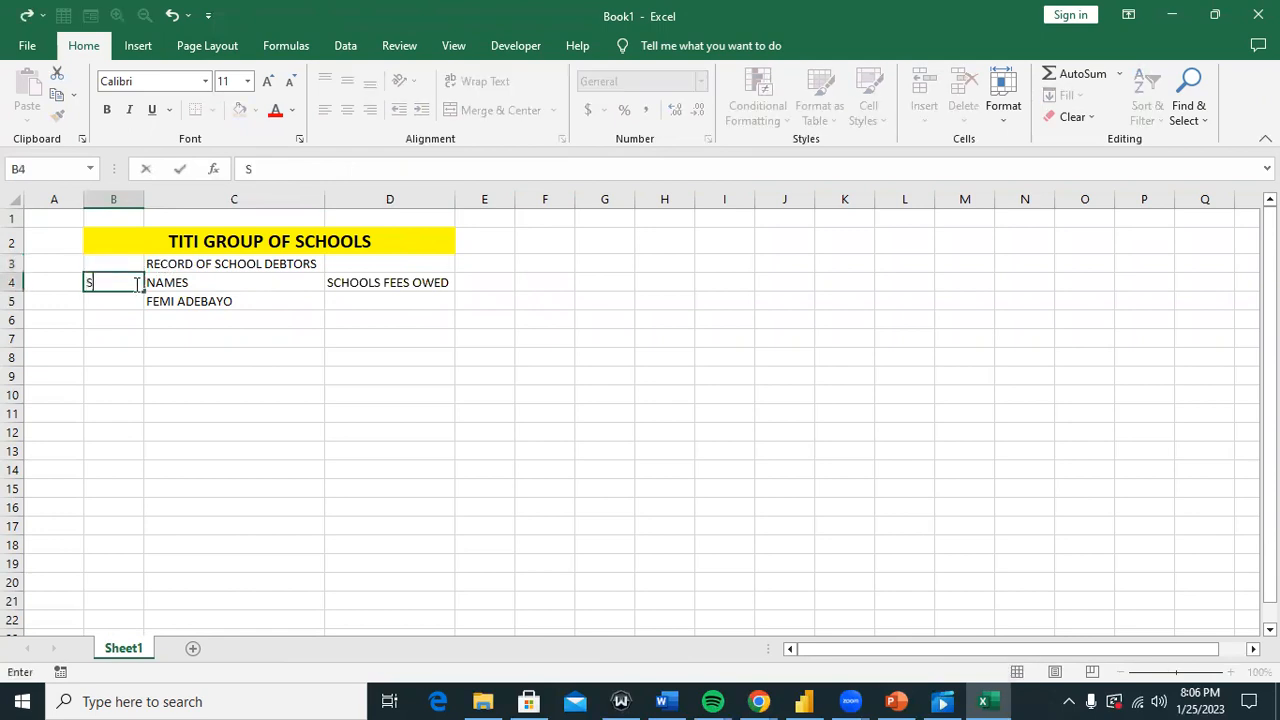
pyautogui.write('/N')
pyautogui.click(155, 283)
pyautogui.moveTo(126, 280); pyautogui.dragTo(403, 280)
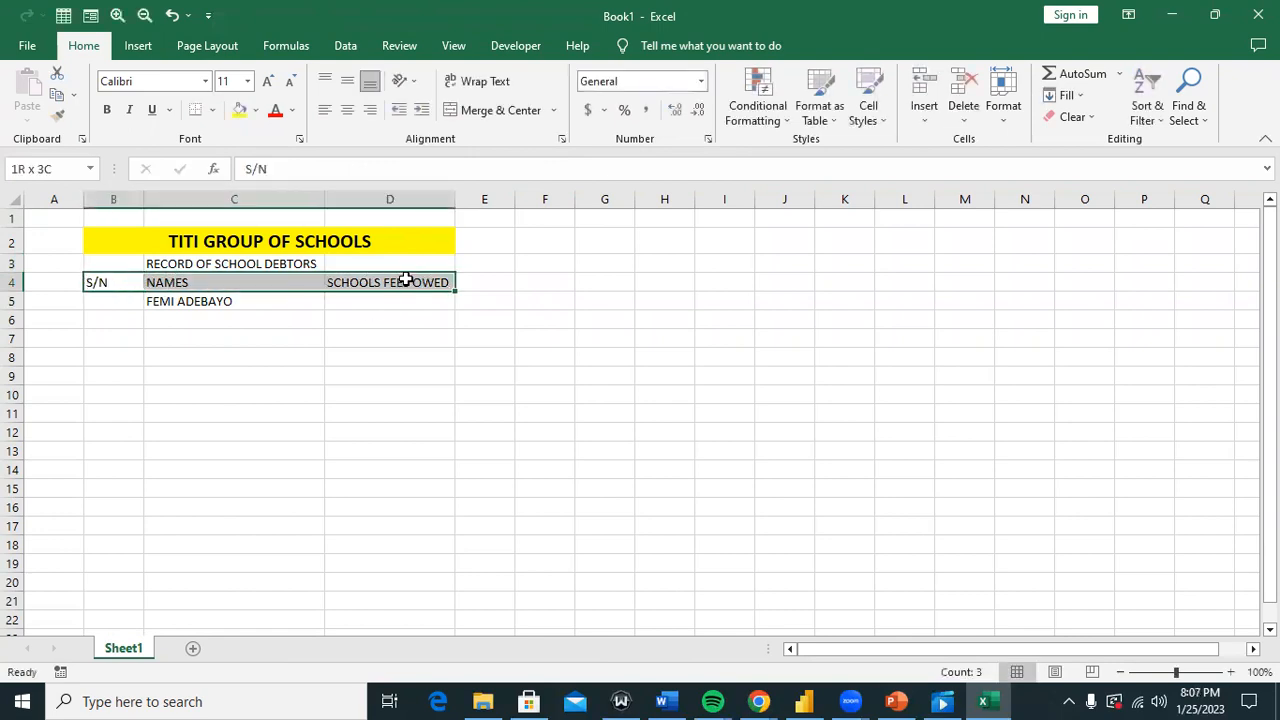
pyautogui.click(239, 110)
pyautogui.click(107, 110)
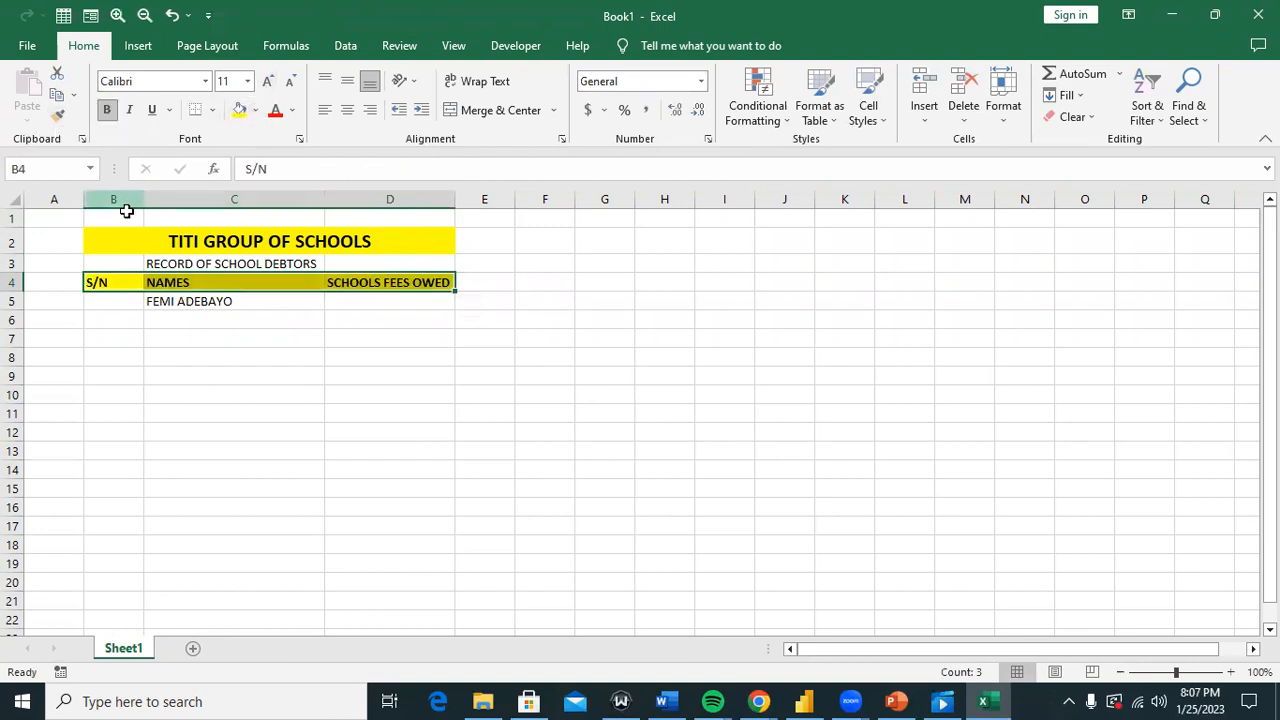
# Step: Enlarge the font of the B1:D5 heading block and AutoFit all column widths
pyautogui.moveTo(126, 215); pyautogui.dragTo(410, 302)
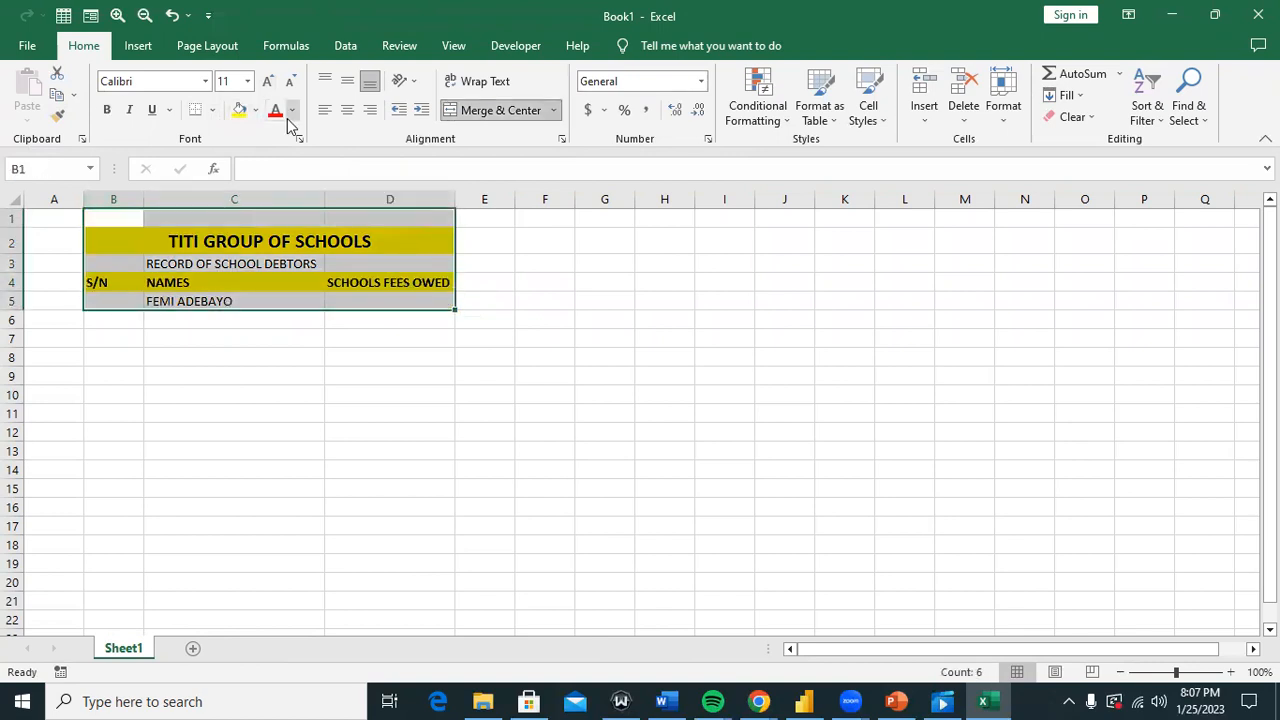
pyautogui.click(268, 81)
pyautogui.click(268, 81)
pyautogui.click(268, 81)
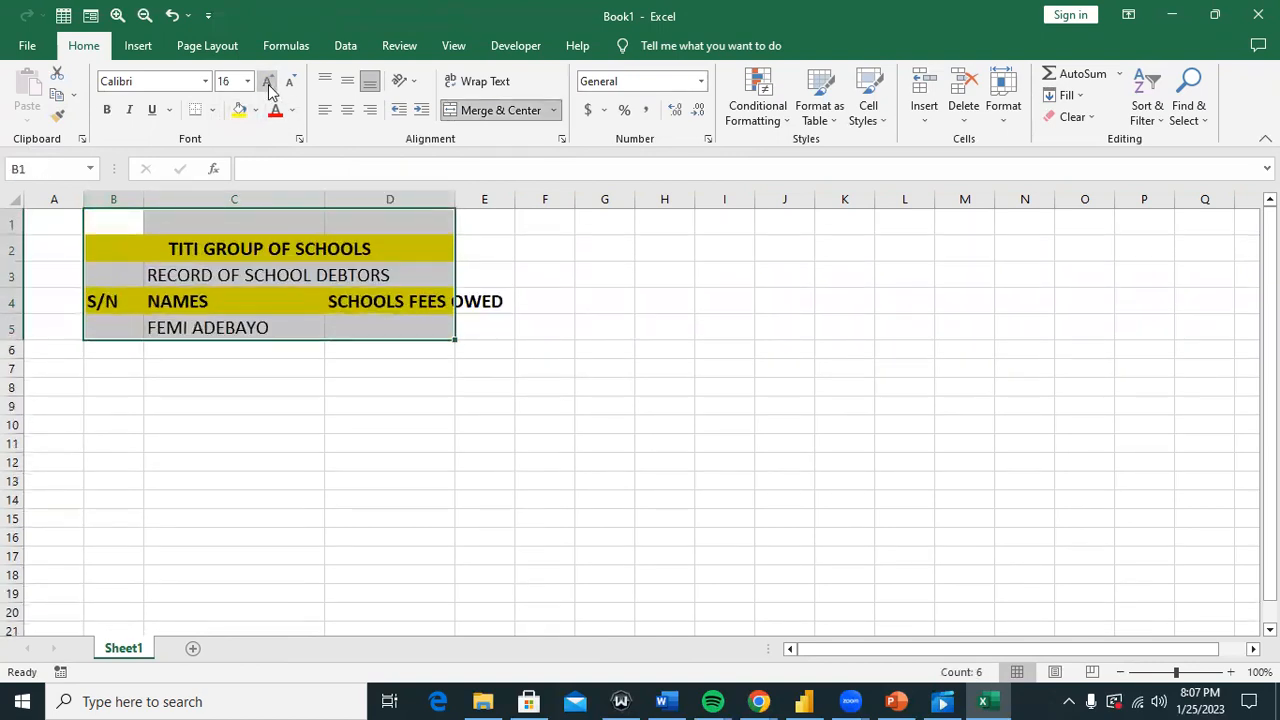
pyautogui.click(13, 200)
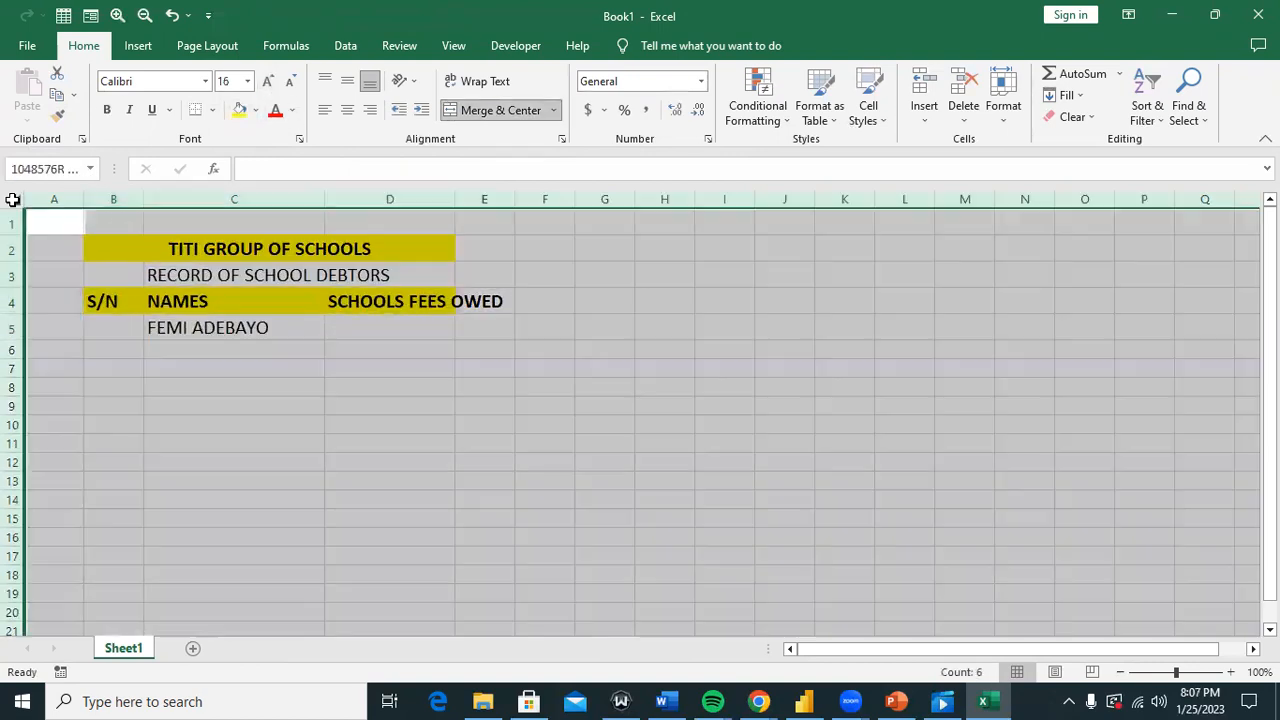
pyautogui.doubleClick(84, 199)
pyautogui.click(357, 376)
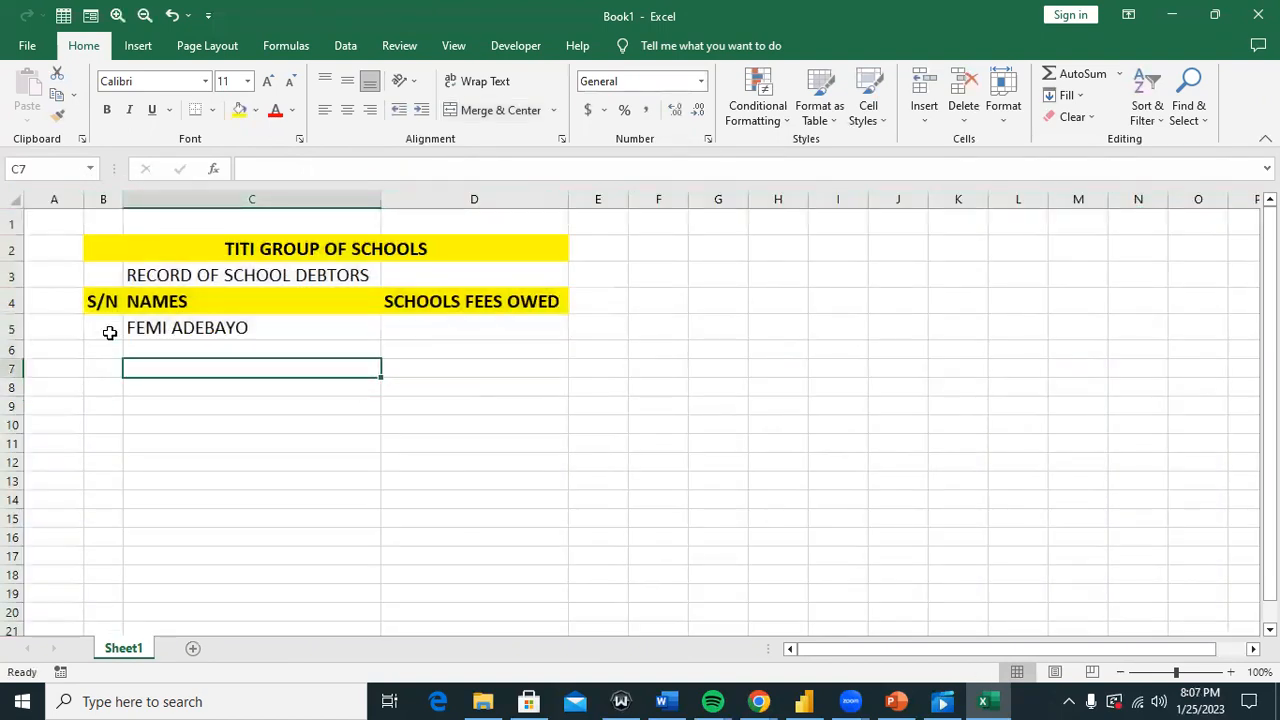
# Step: Enter serial number 1 in B5 and the fee 200000 in D5
pyautogui.click(110, 333)
pyautogui.write('1')
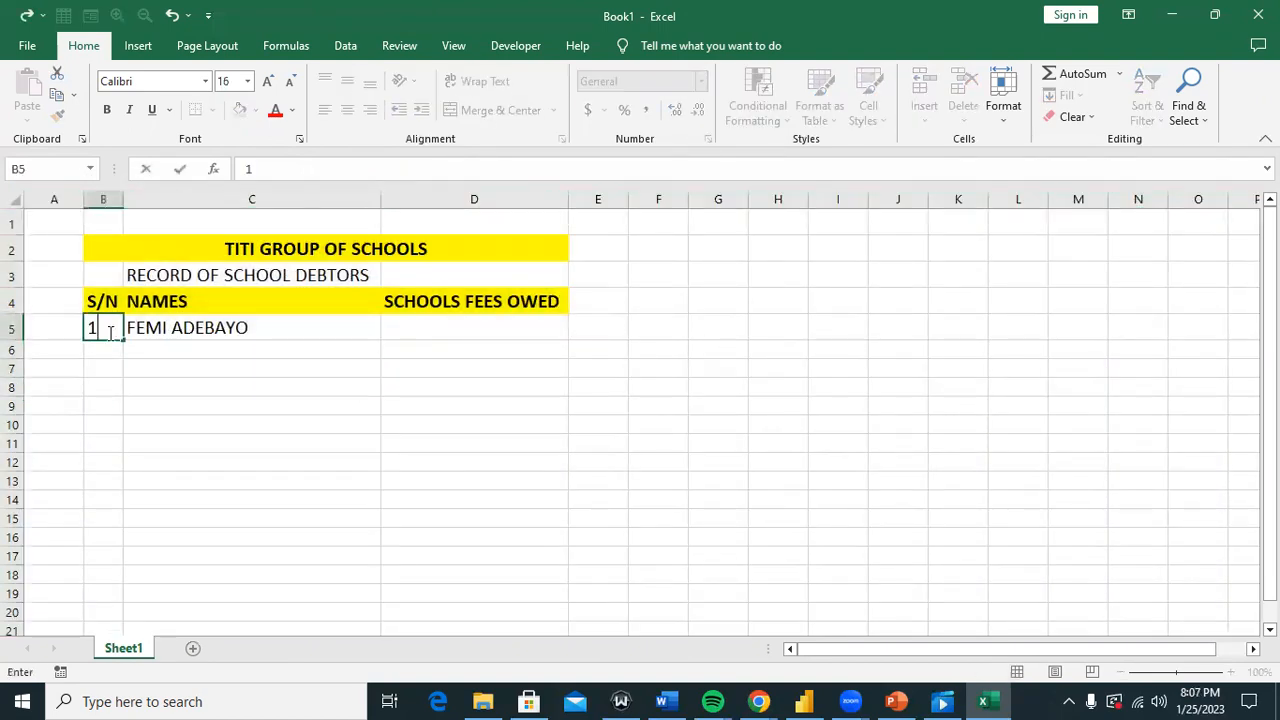
pyautogui.click(260, 355)
pyautogui.click(390, 322)
pyautogui.write('200000')
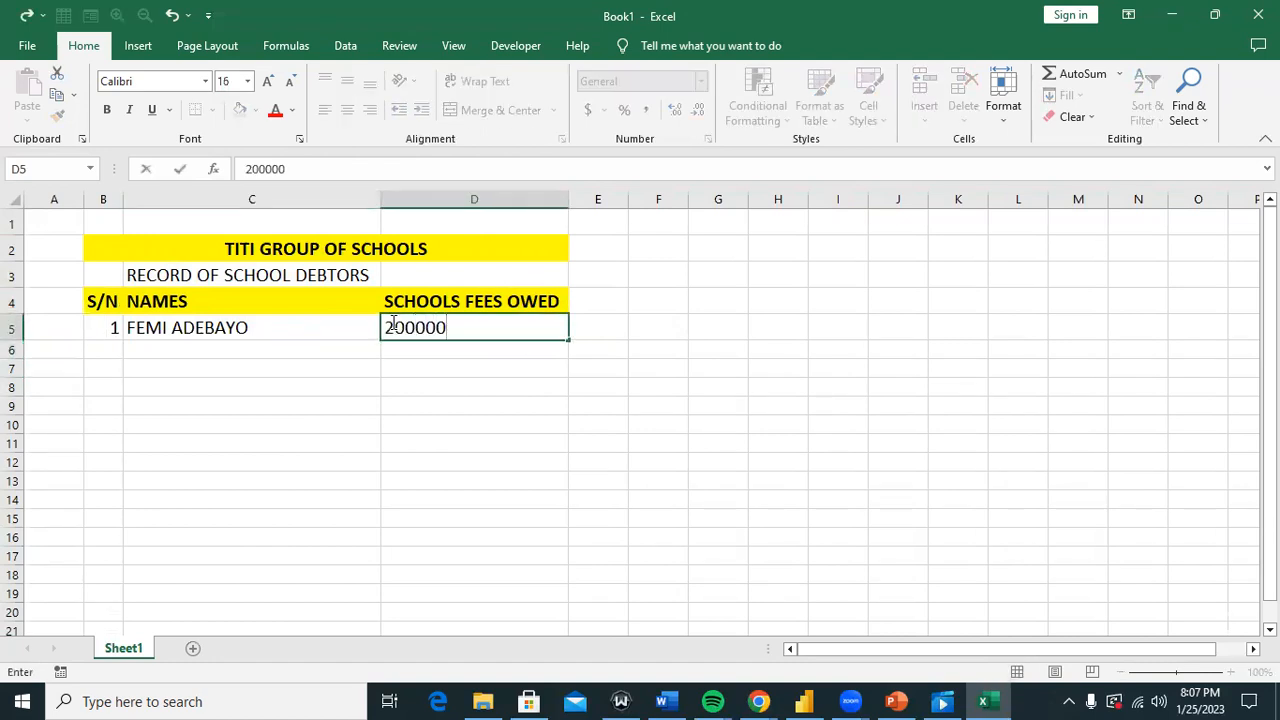
pyautogui.click(517, 365)
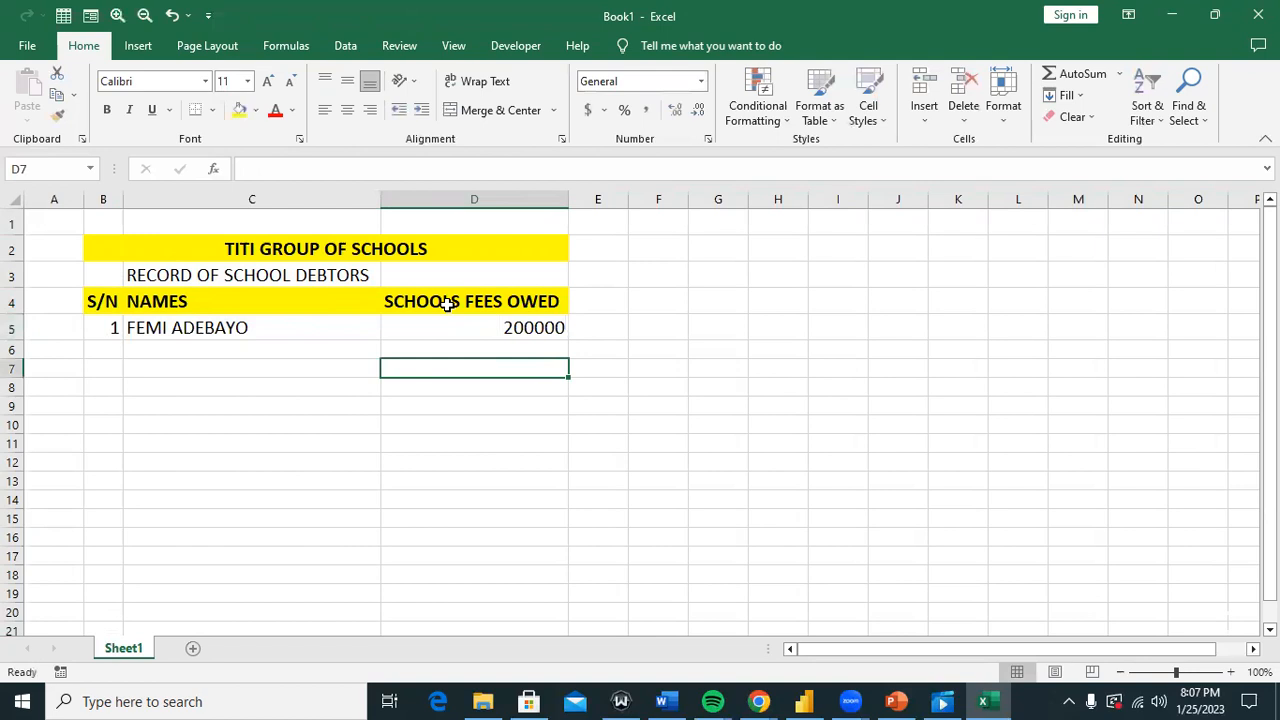
# Step: Fill row 6 with serial 2, the second debtor's name and the fee 120000
pyautogui.click(105, 353)
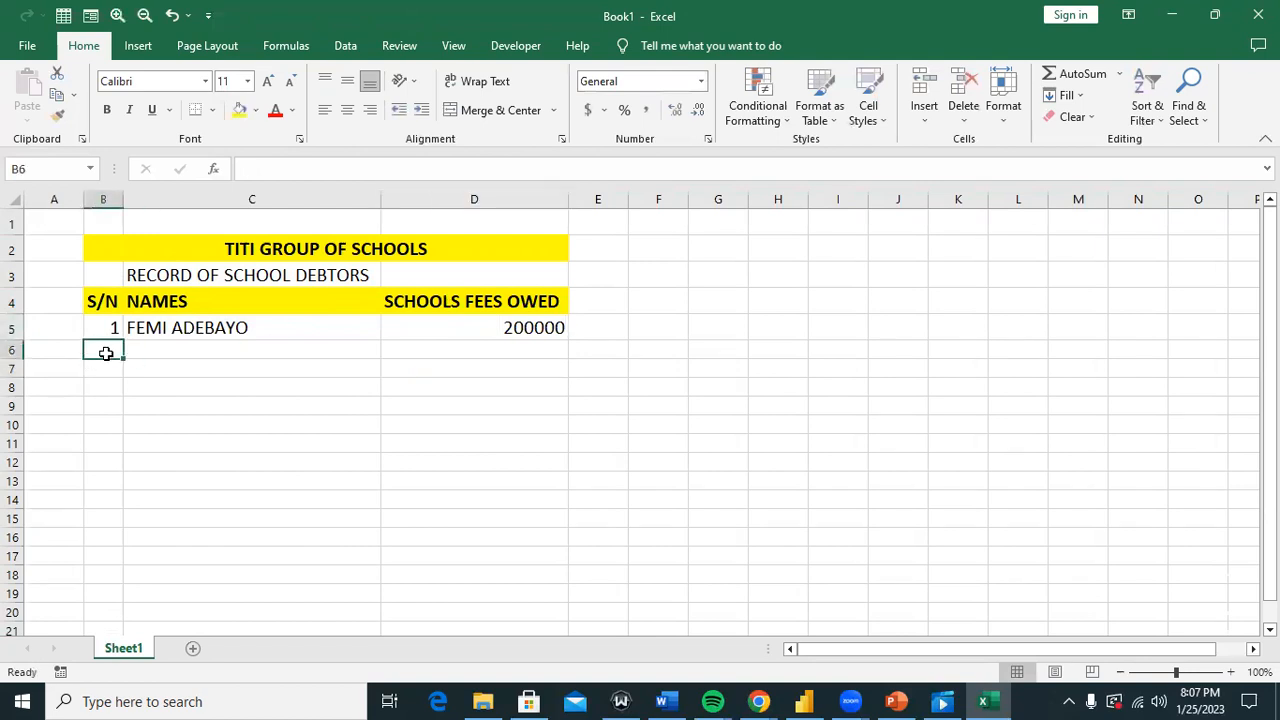
pyautogui.write('2')
pyautogui.click(155, 353)
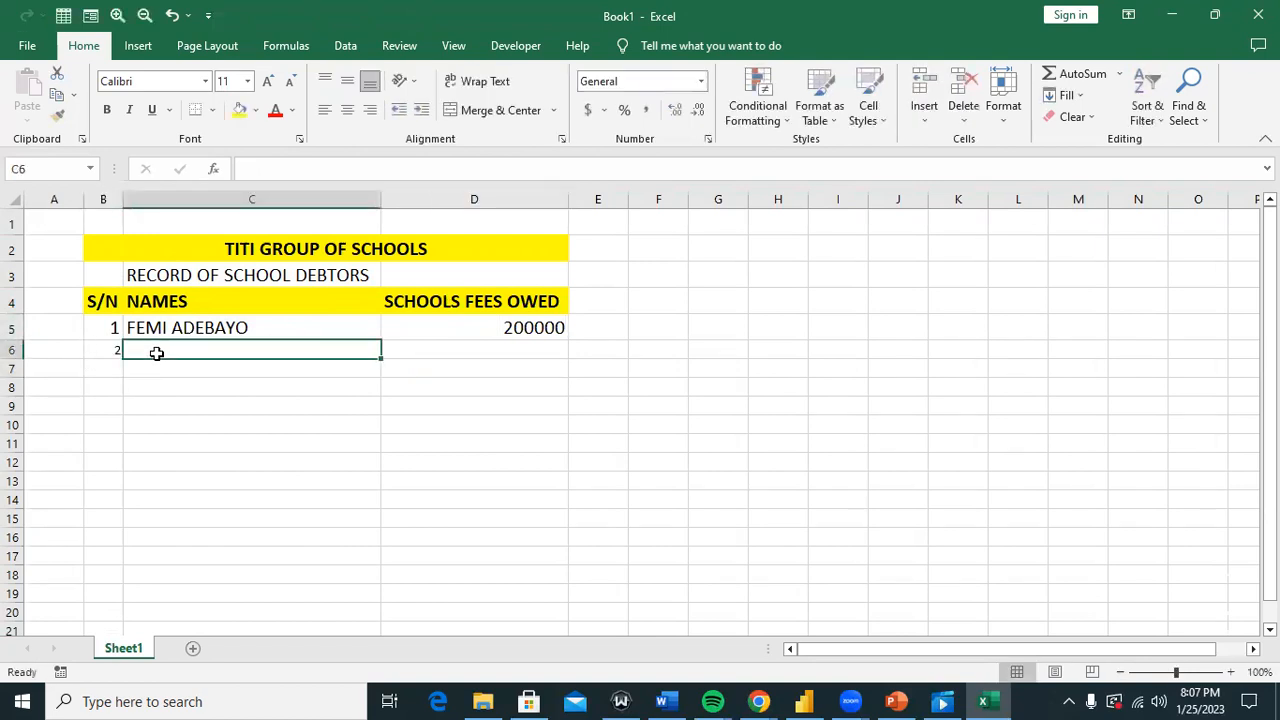
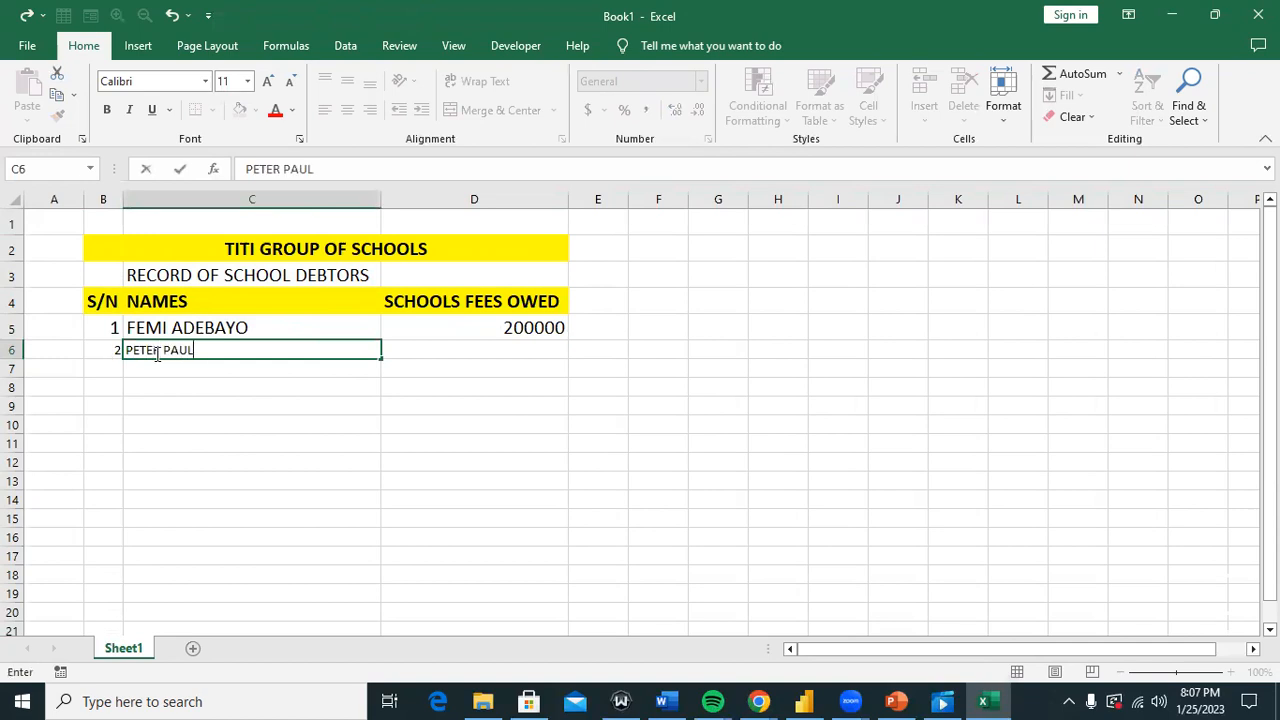
pyautogui.click(481, 343)
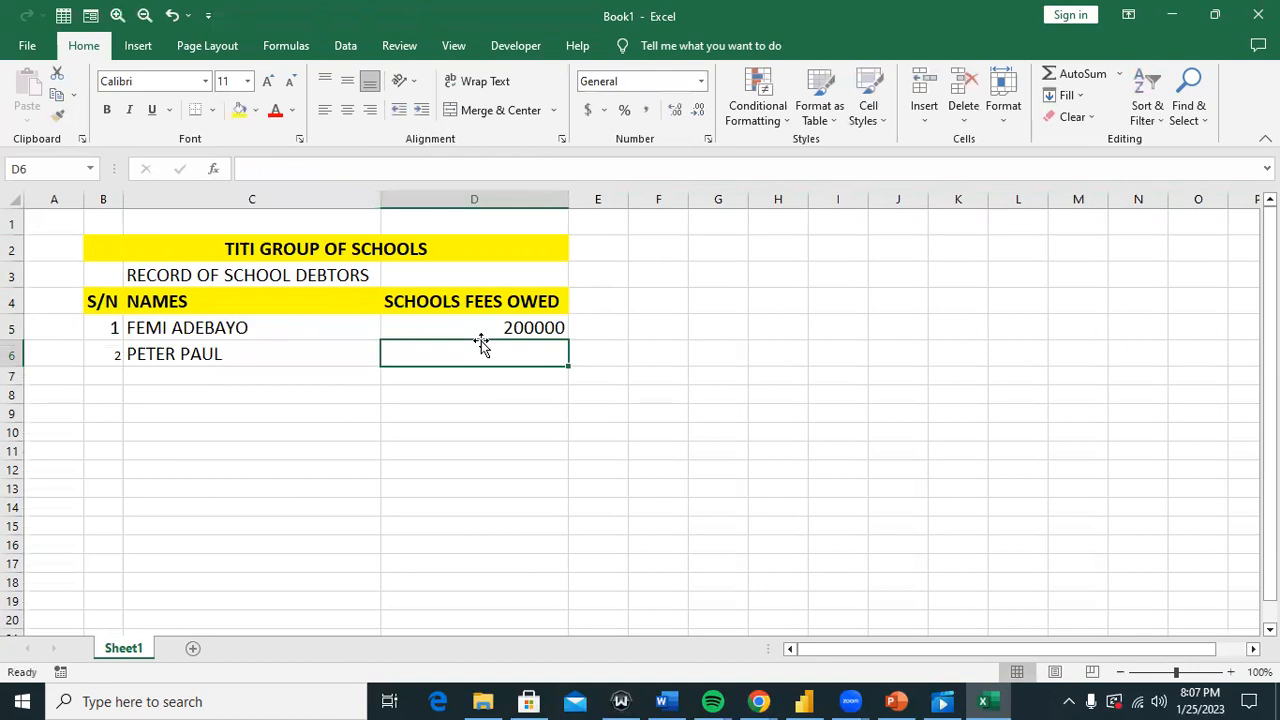
pyautogui.write('120000')
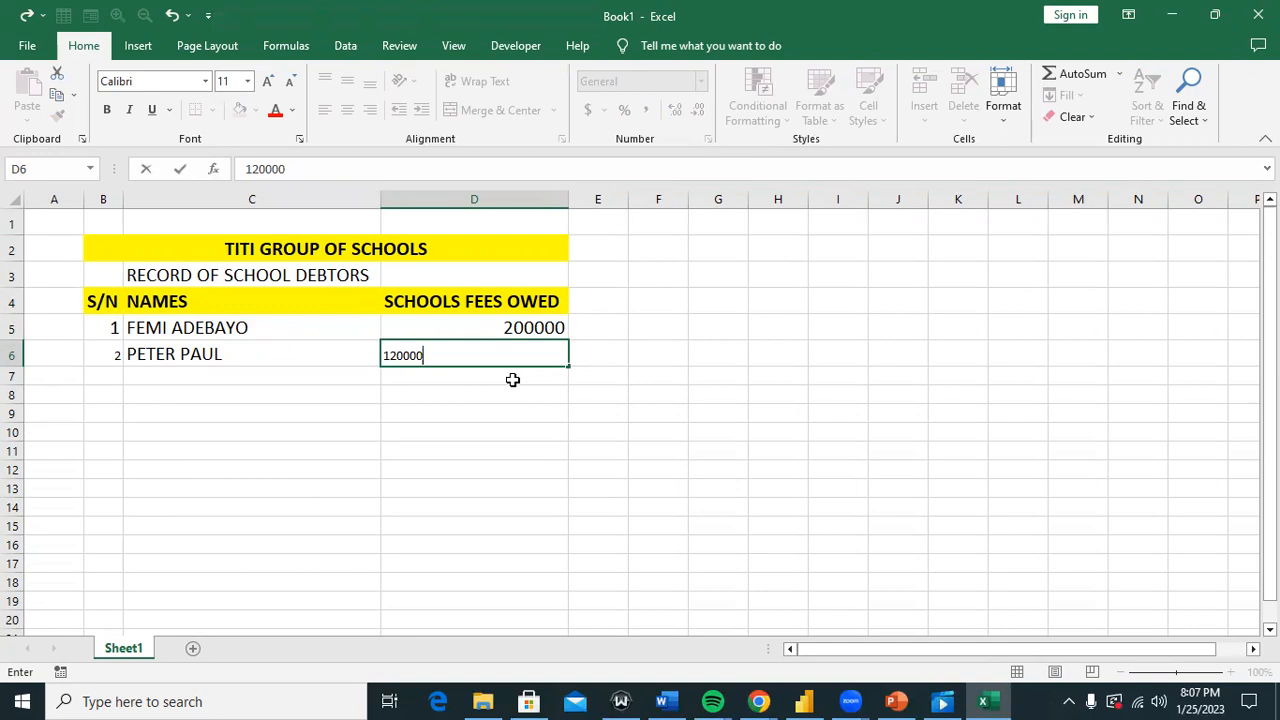
pyautogui.click(512, 380)
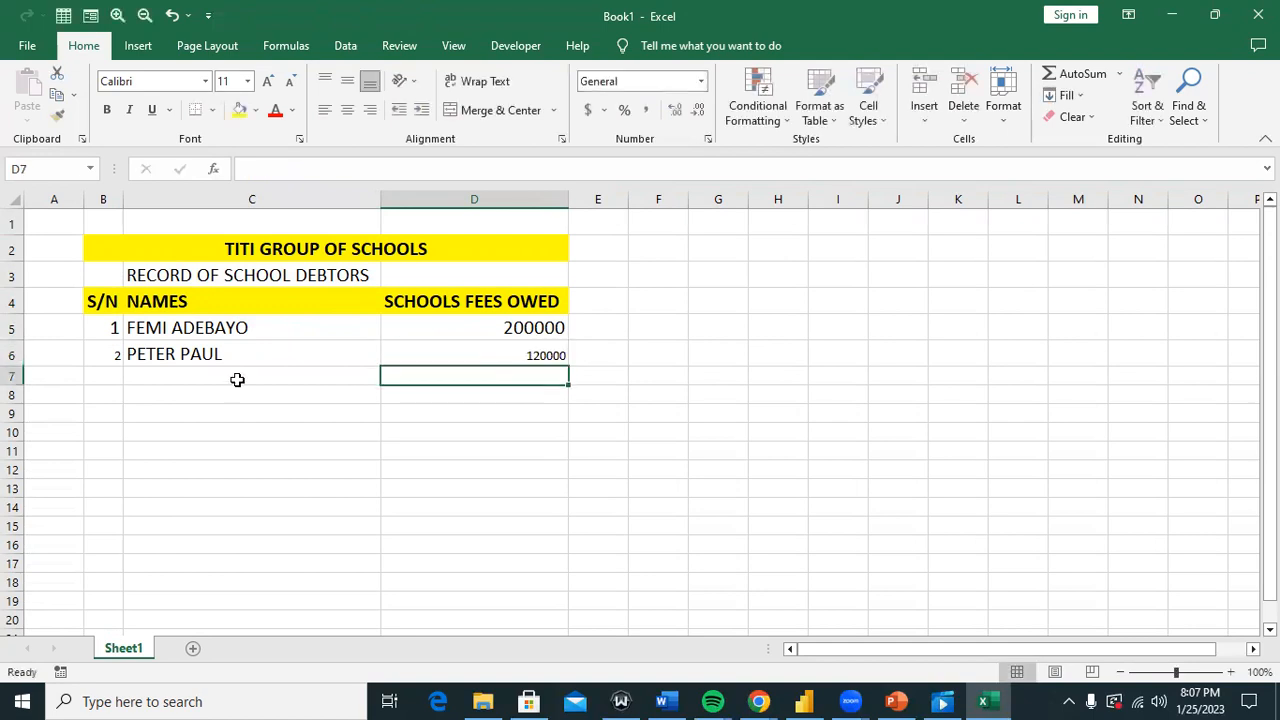
# Step: Enlarge the text of the row 6 entries B6:D6 to match row 5
pyautogui.click(113, 354)
pyautogui.click(113, 328)
pyautogui.click(113, 354)
pyautogui.moveTo(103, 354); pyautogui.dragTo(545, 356)
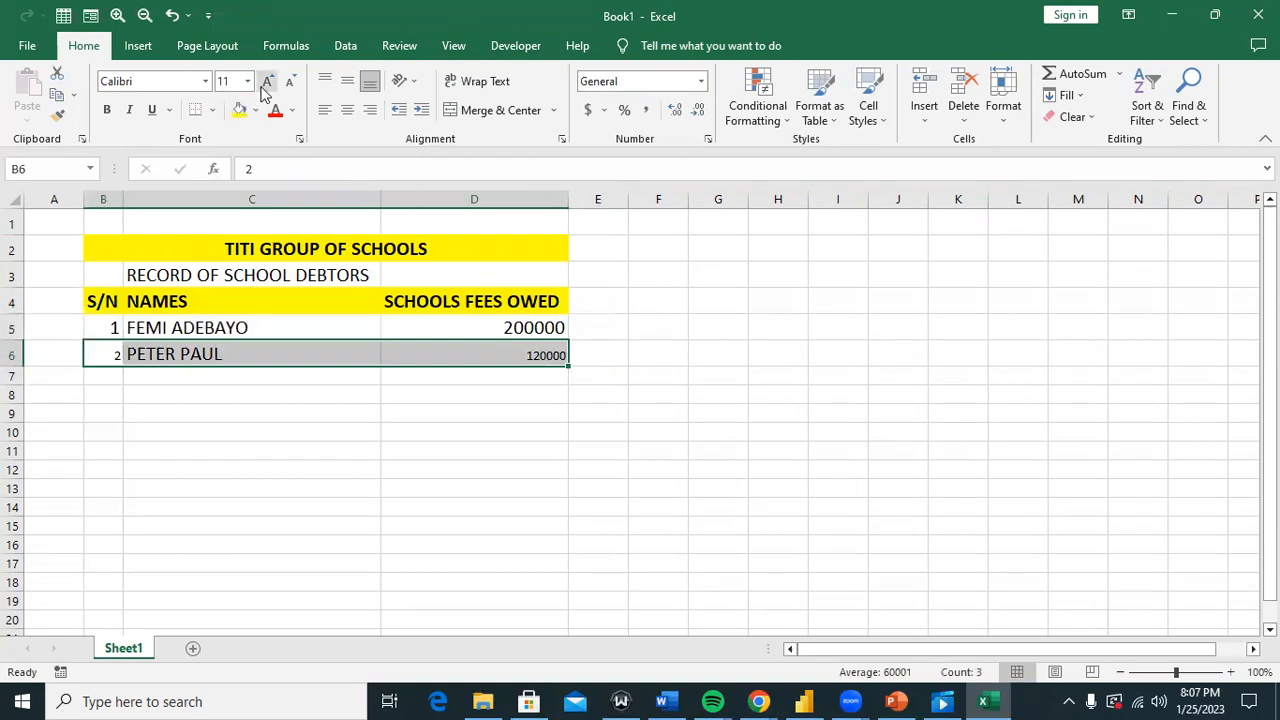
pyautogui.click(266, 83)
pyautogui.click(266, 83)
pyautogui.click(266, 83)
pyautogui.click(419, 377)
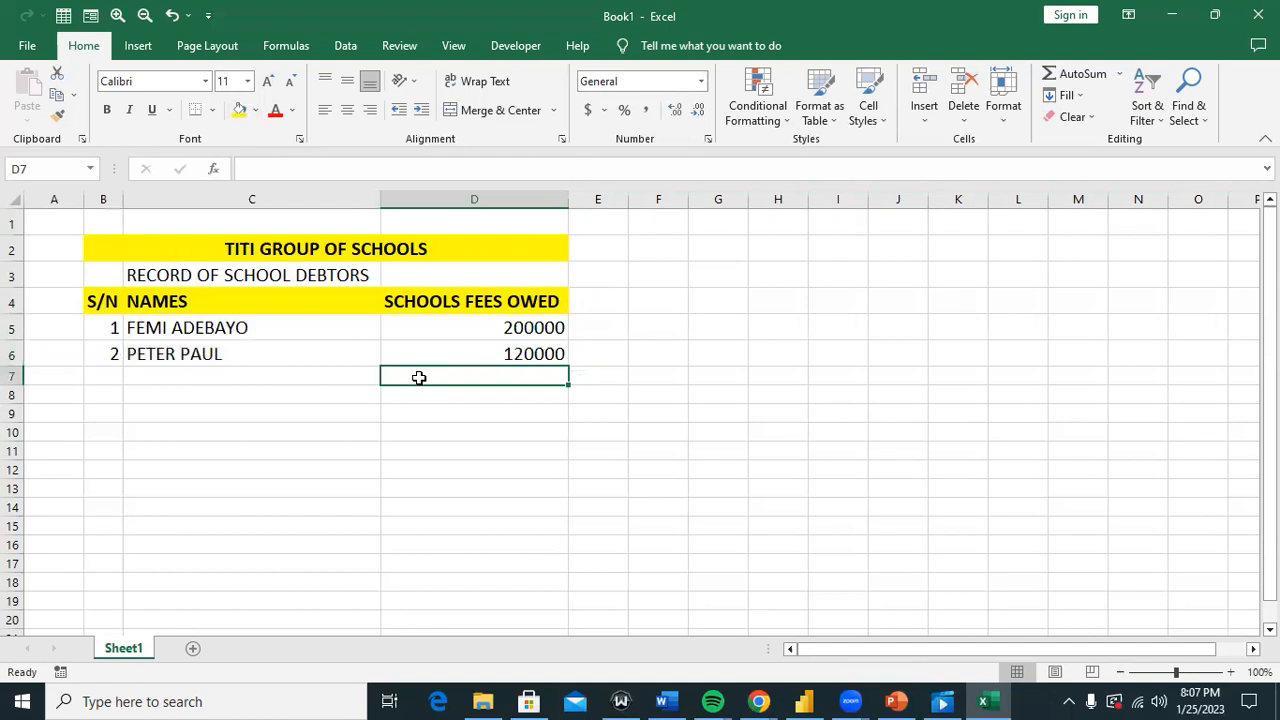
pyautogui.click(306, 384)
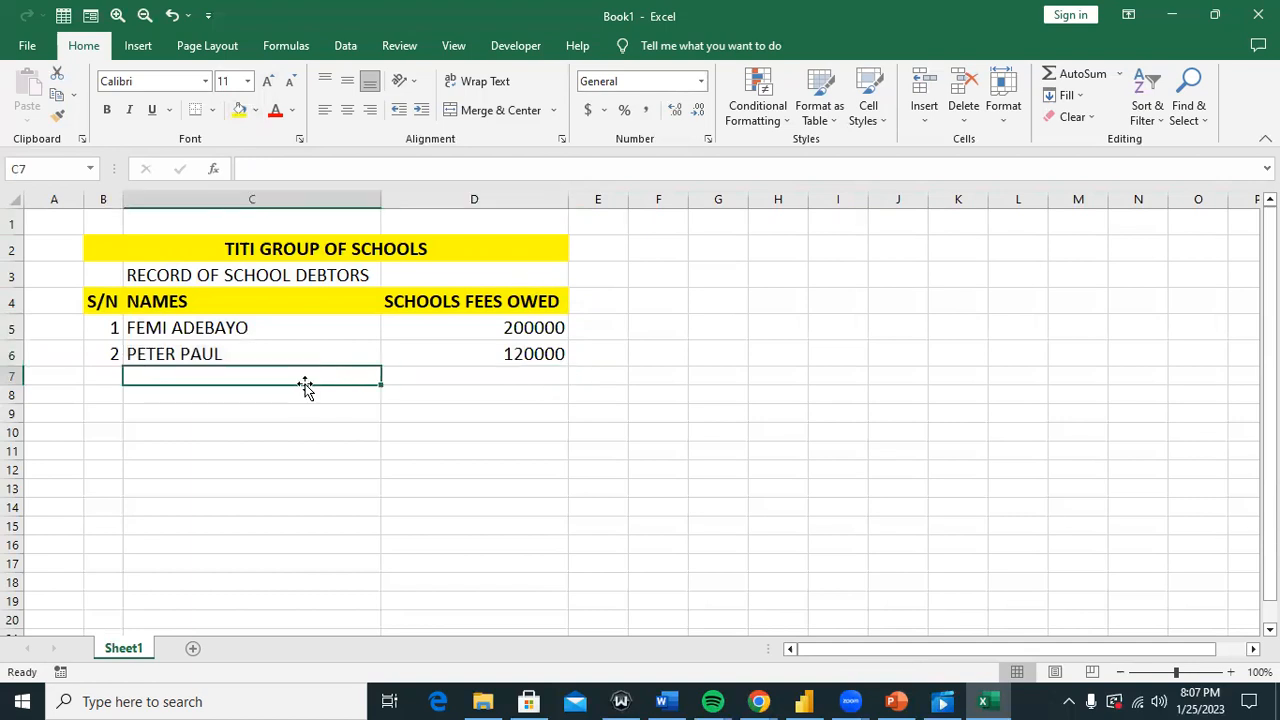
# Step: Enter serial 3, the third debtor's name and the fee 300,000 in row 8, leaving row 7 blank
pyautogui.click(117, 400)
pyautogui.write('3')
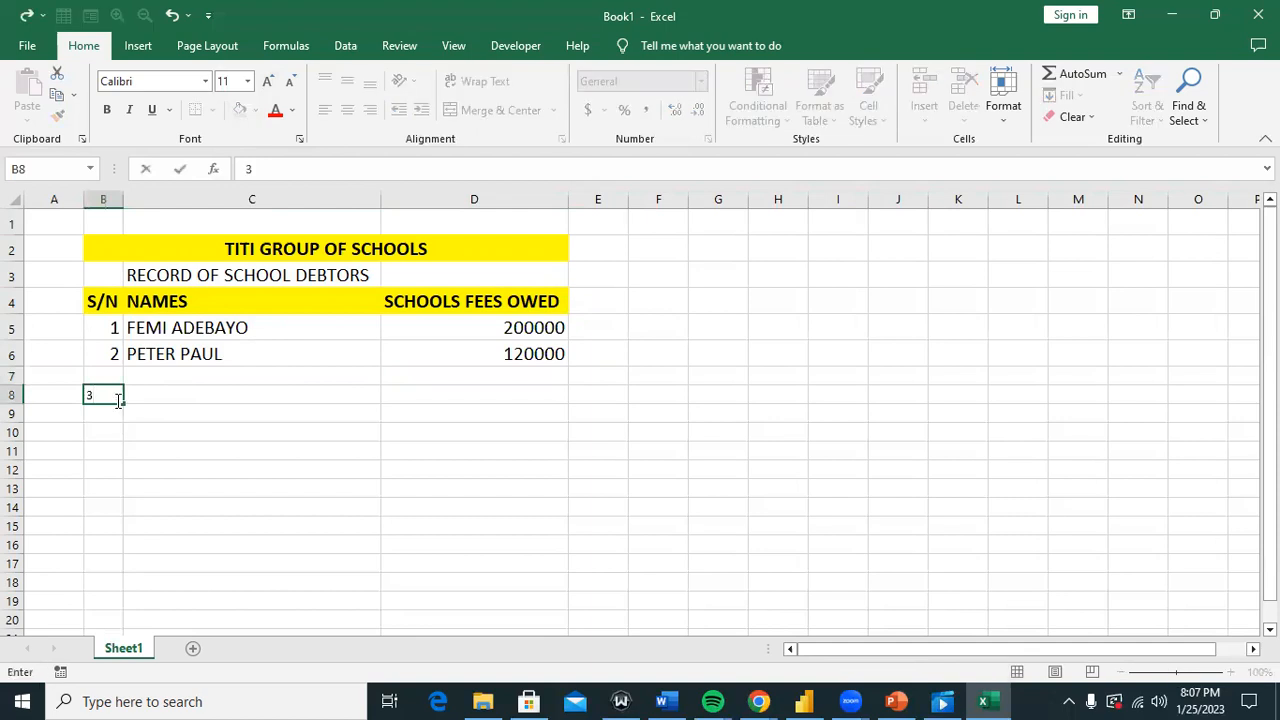
pyautogui.click(188, 391)
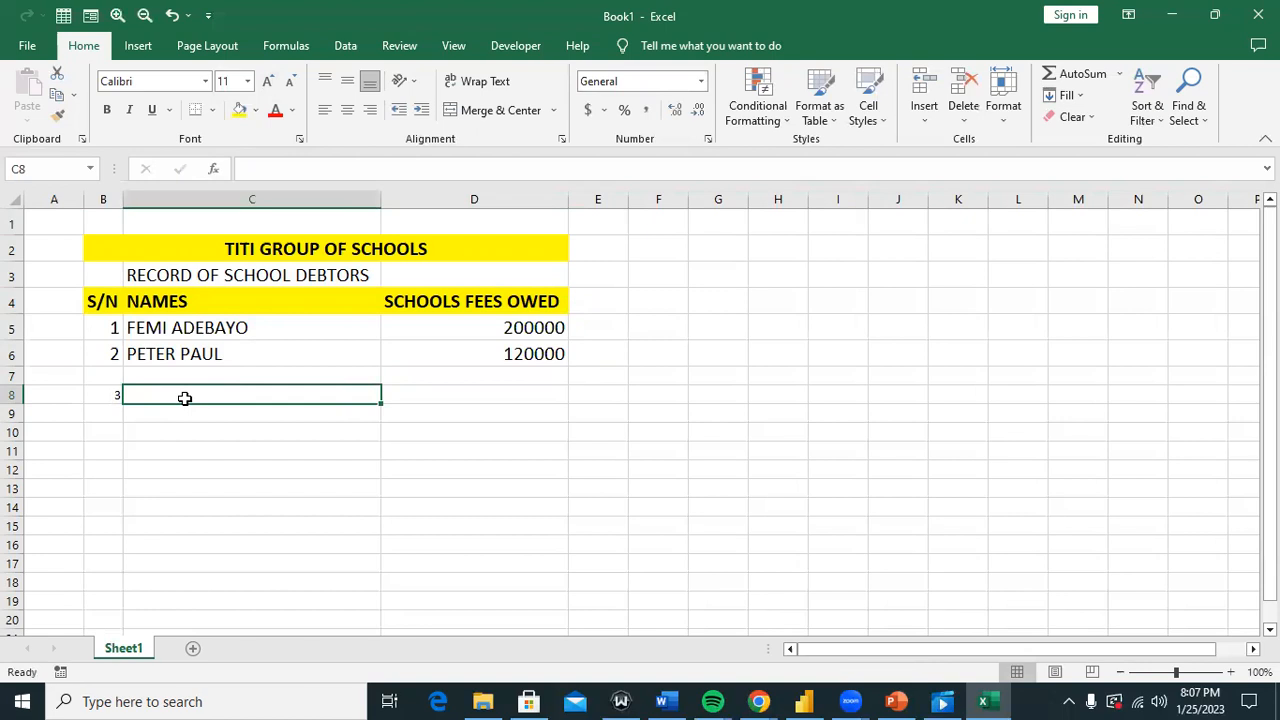
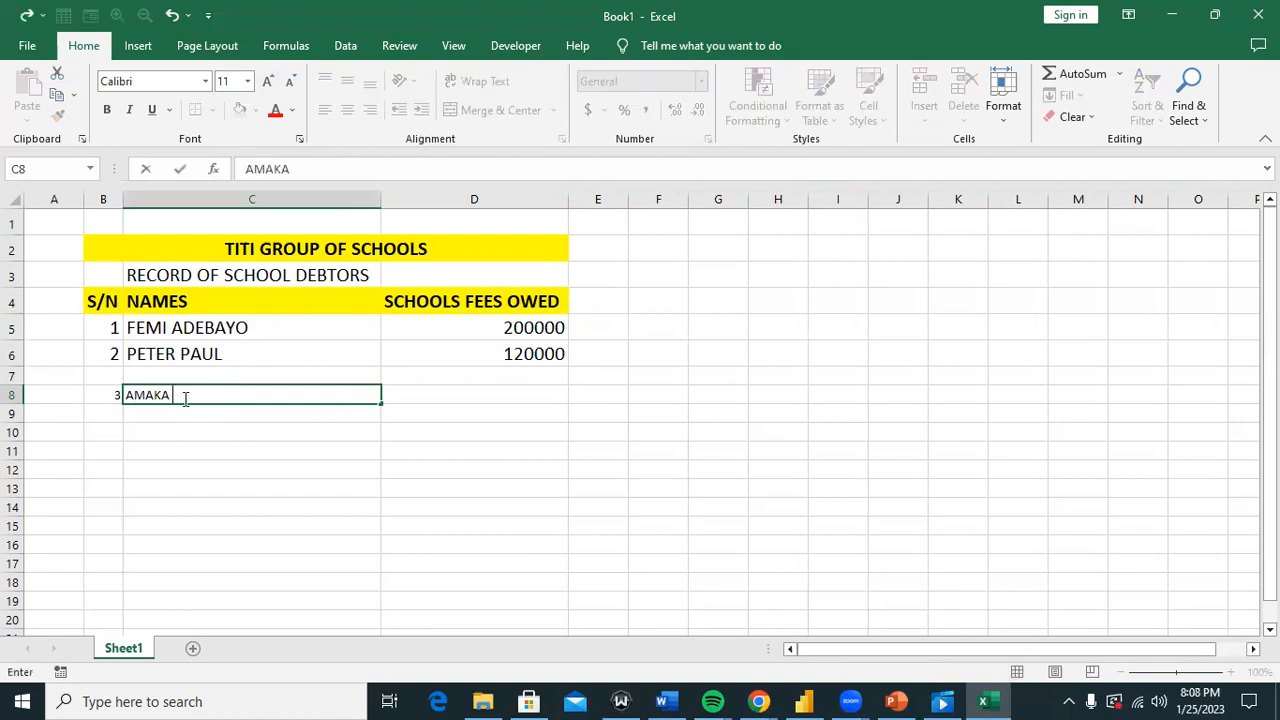
pyautogui.press('Tab')
pyautogui.press('Tab')
pyautogui.press('Left')
pyautogui.write('300,00')
pyautogui.click(185, 399)
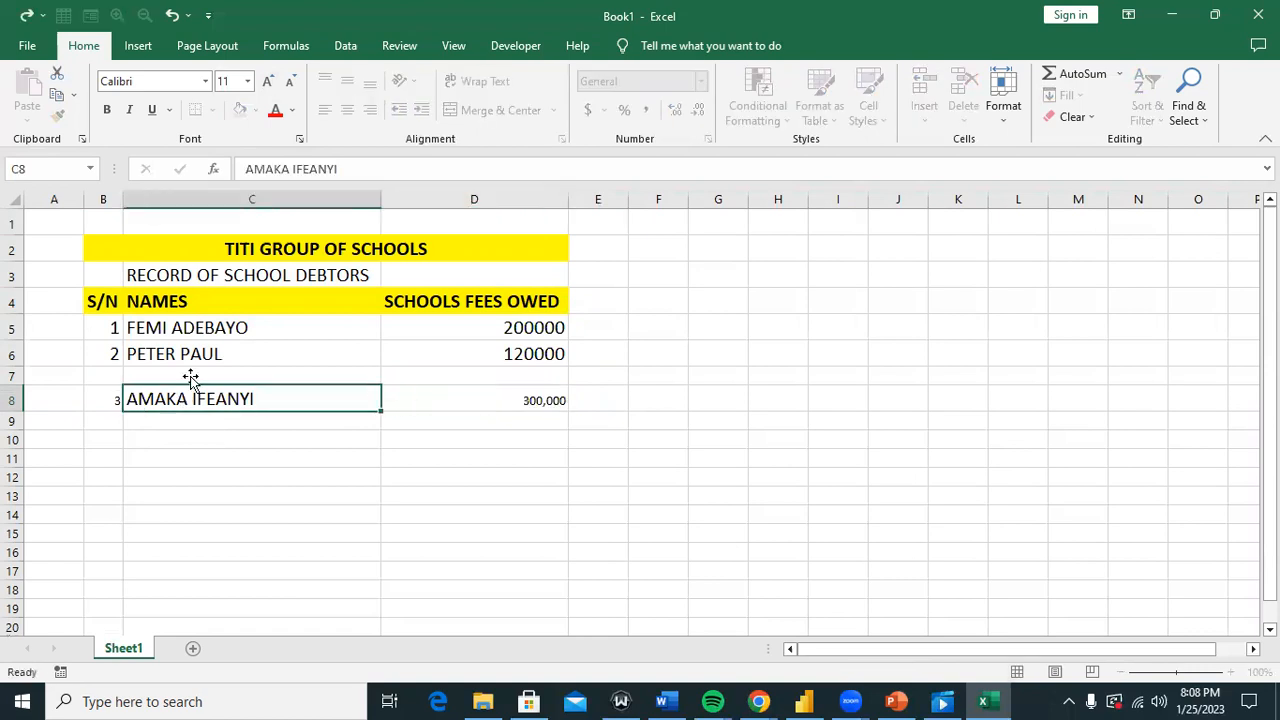
pyautogui.click(250, 351)
pyautogui.moveTo(491, 330); pyautogui.dragTo(491, 350)
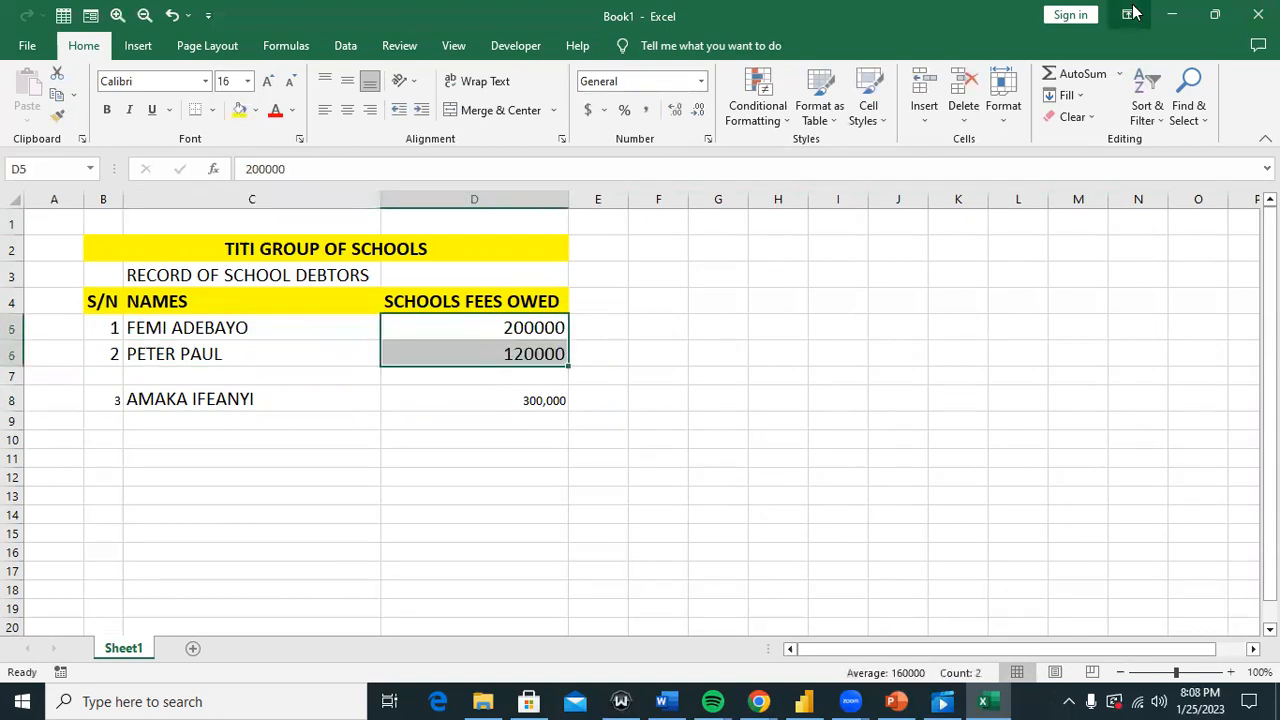
pyautogui.click(1172, 15)
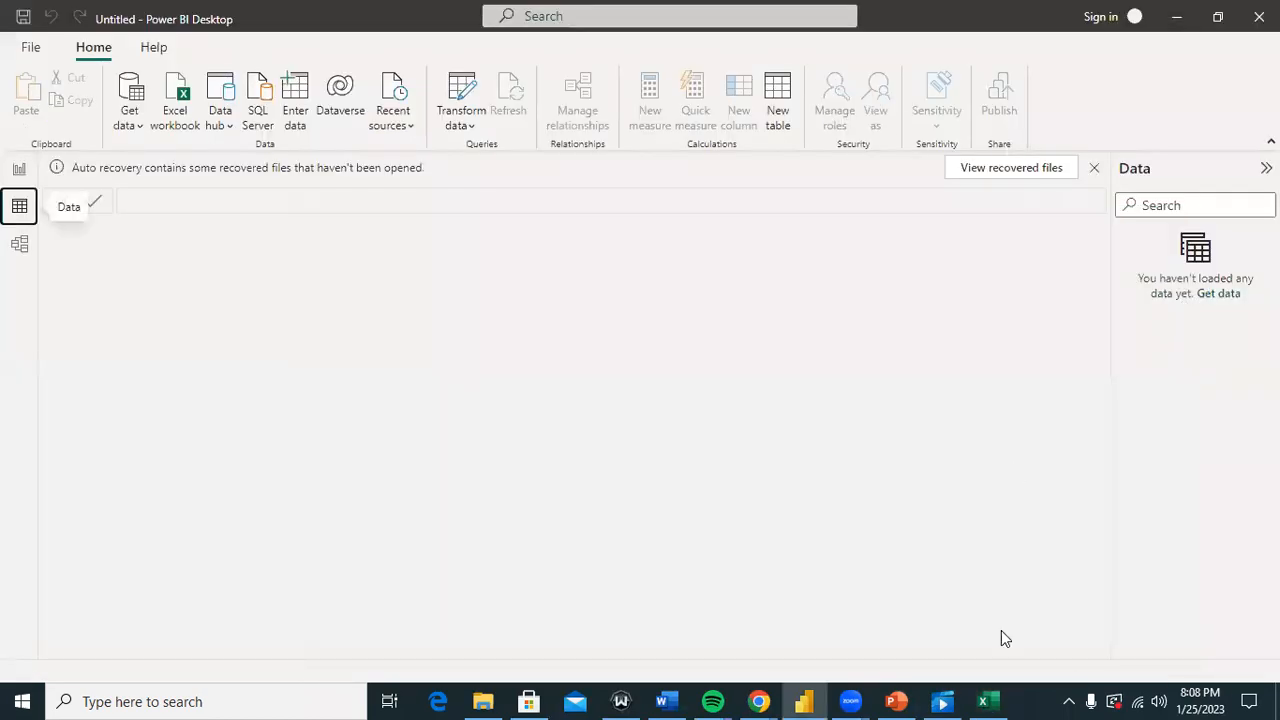
pyautogui.click(983, 701)
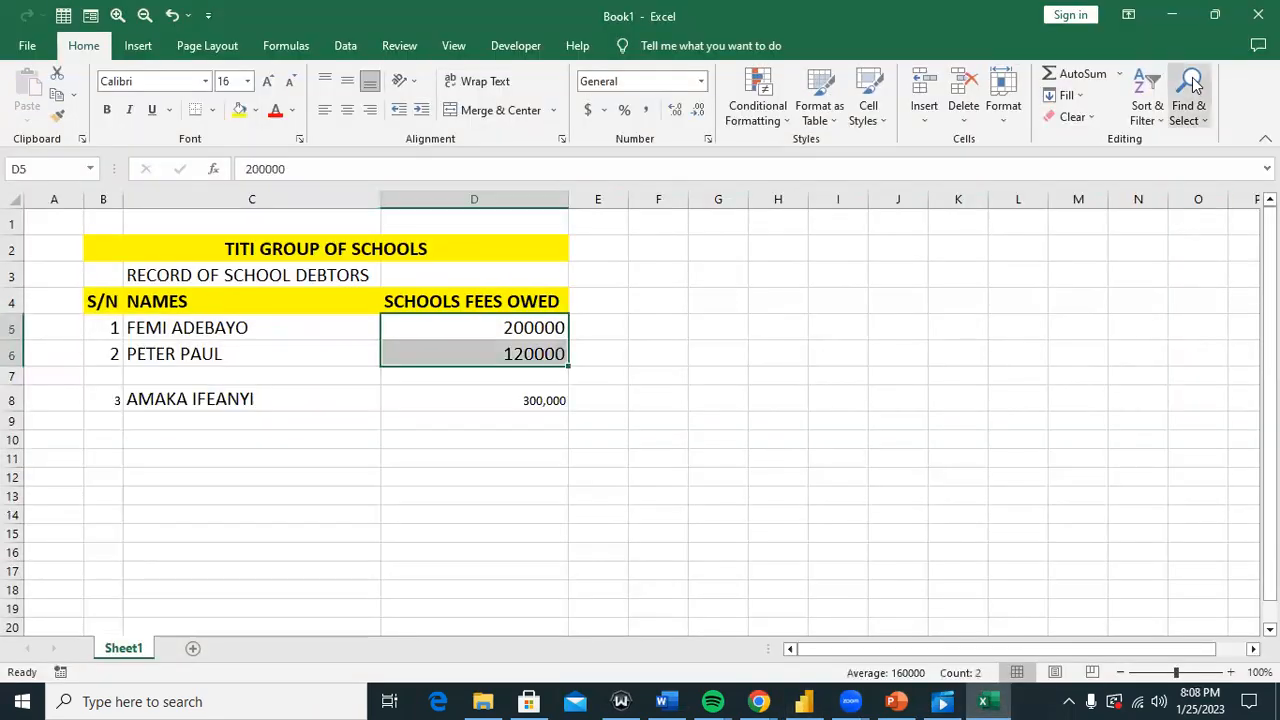
pyautogui.click(1216, 26)
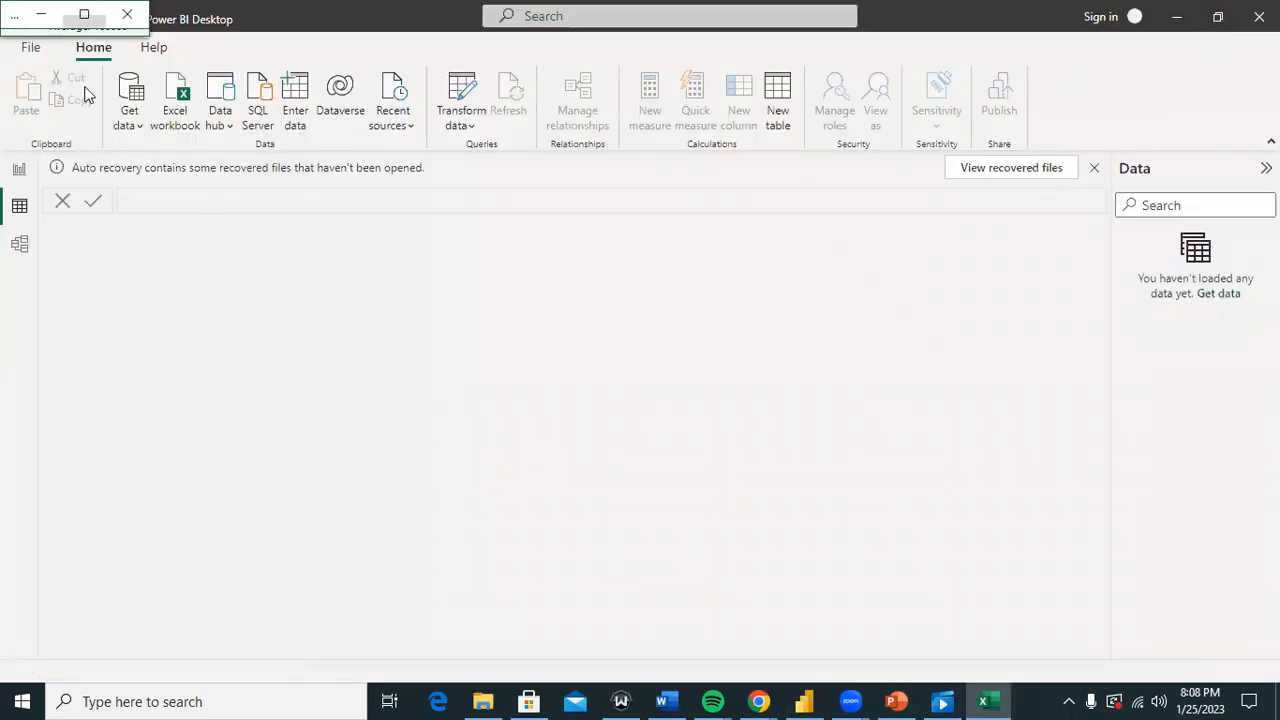
pyautogui.click(84, 14)
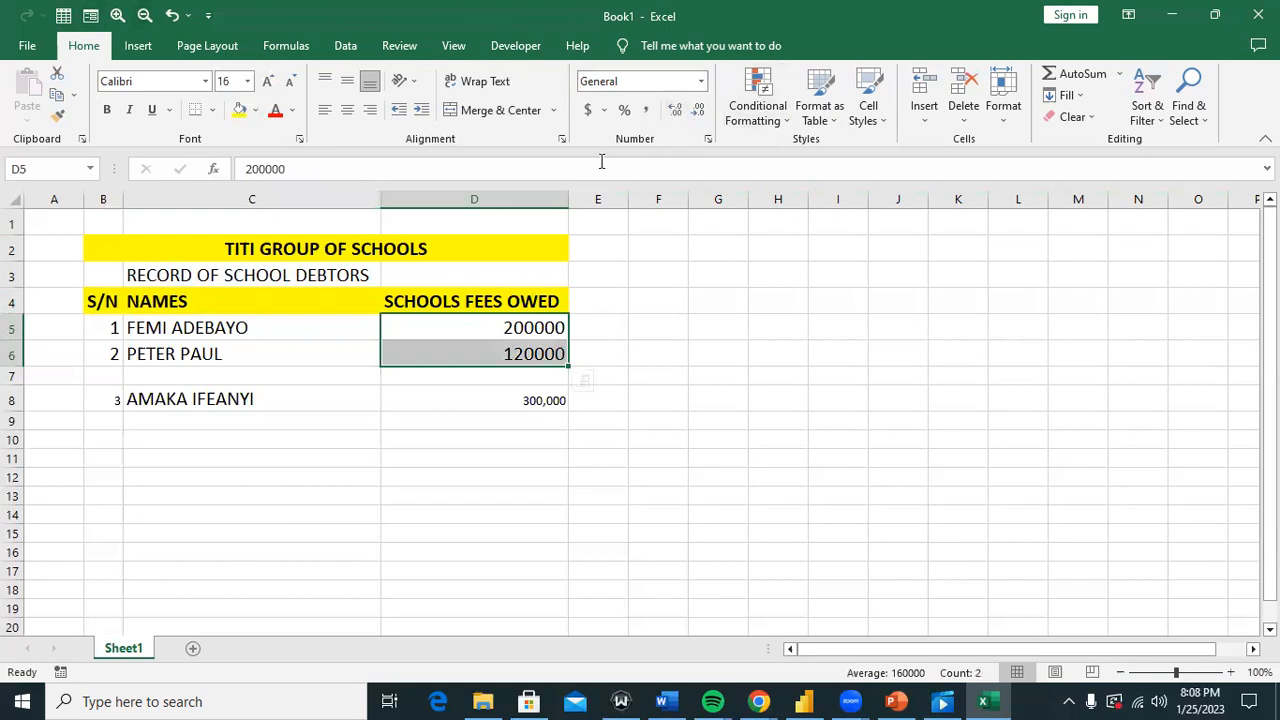
# Step: Add comma separators to the fees so they read 120,000 and 200,000
pyautogui.click(538, 352)
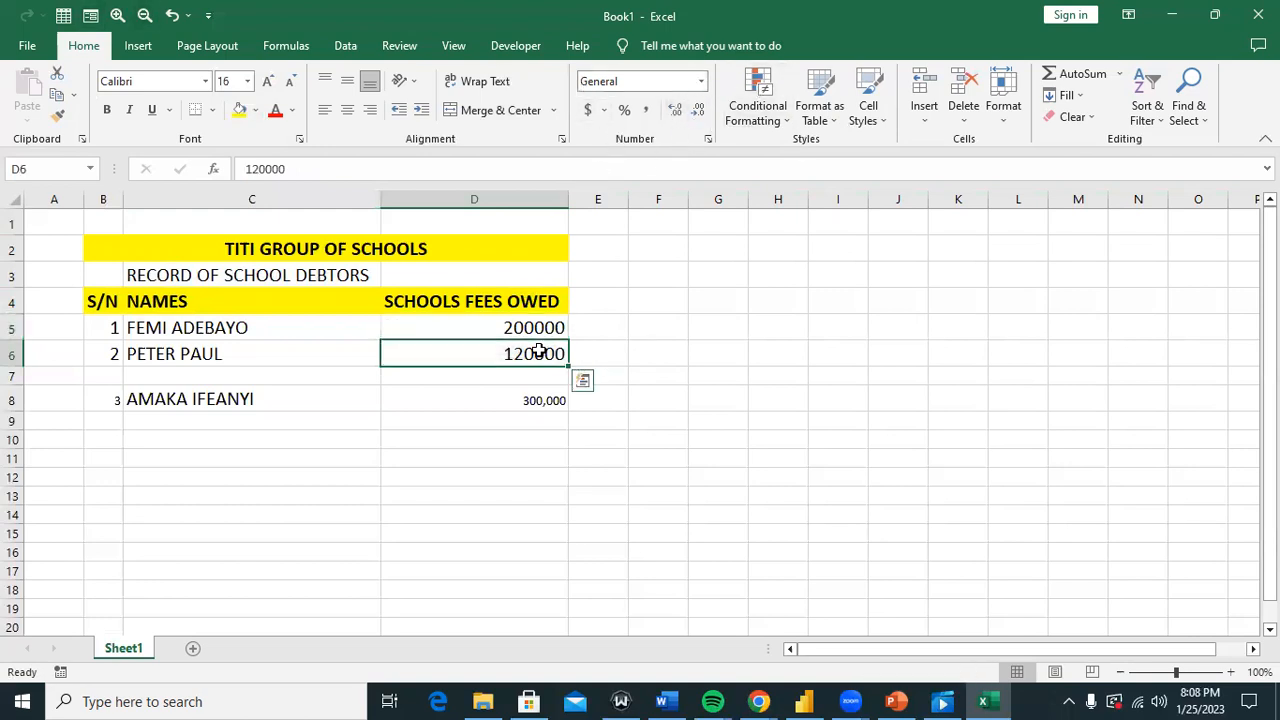
pyautogui.click(548, 401)
pyautogui.doubleClick(548, 401)
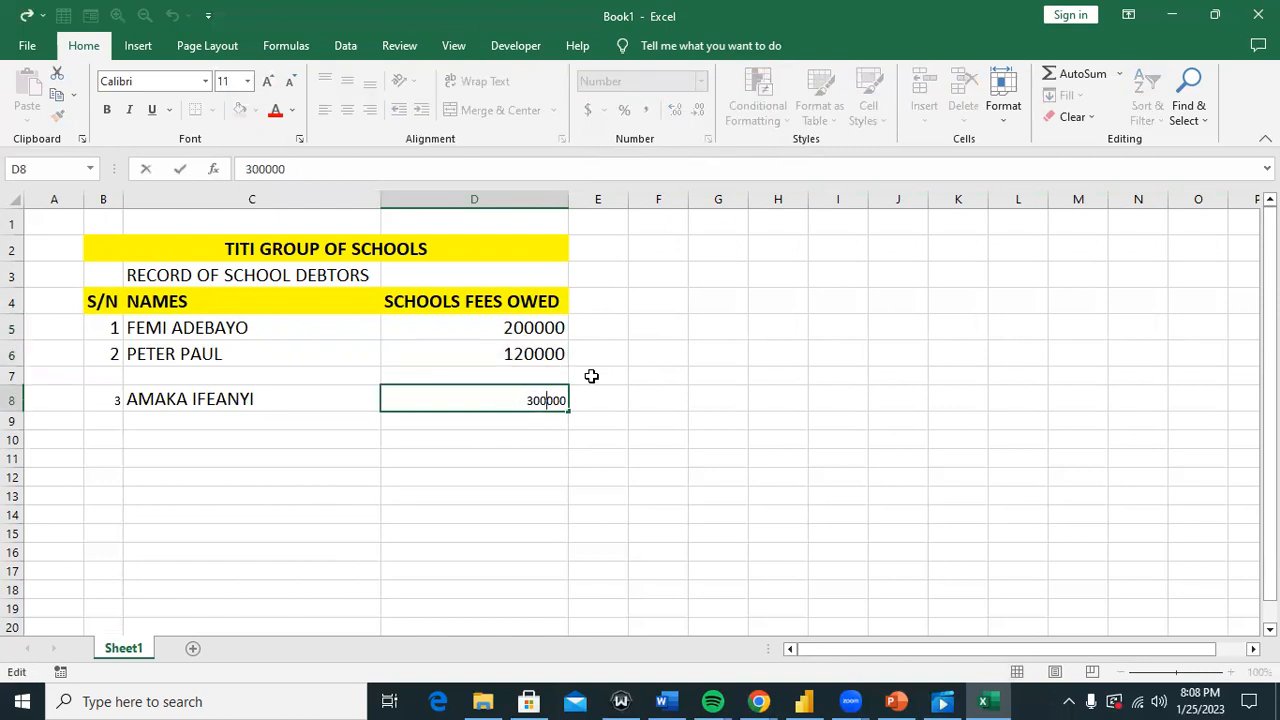
pyautogui.click(592, 375)
pyautogui.click(533, 356)
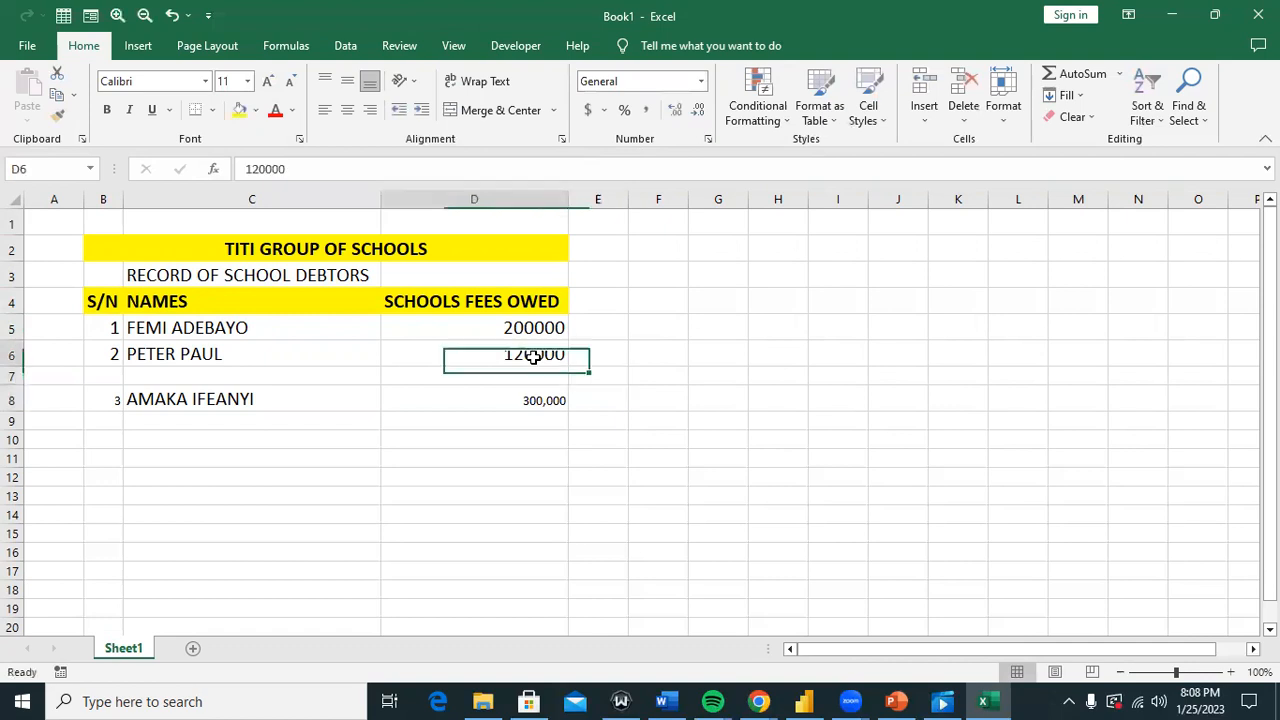
pyautogui.doubleClick(534, 357)
pyautogui.write(',')
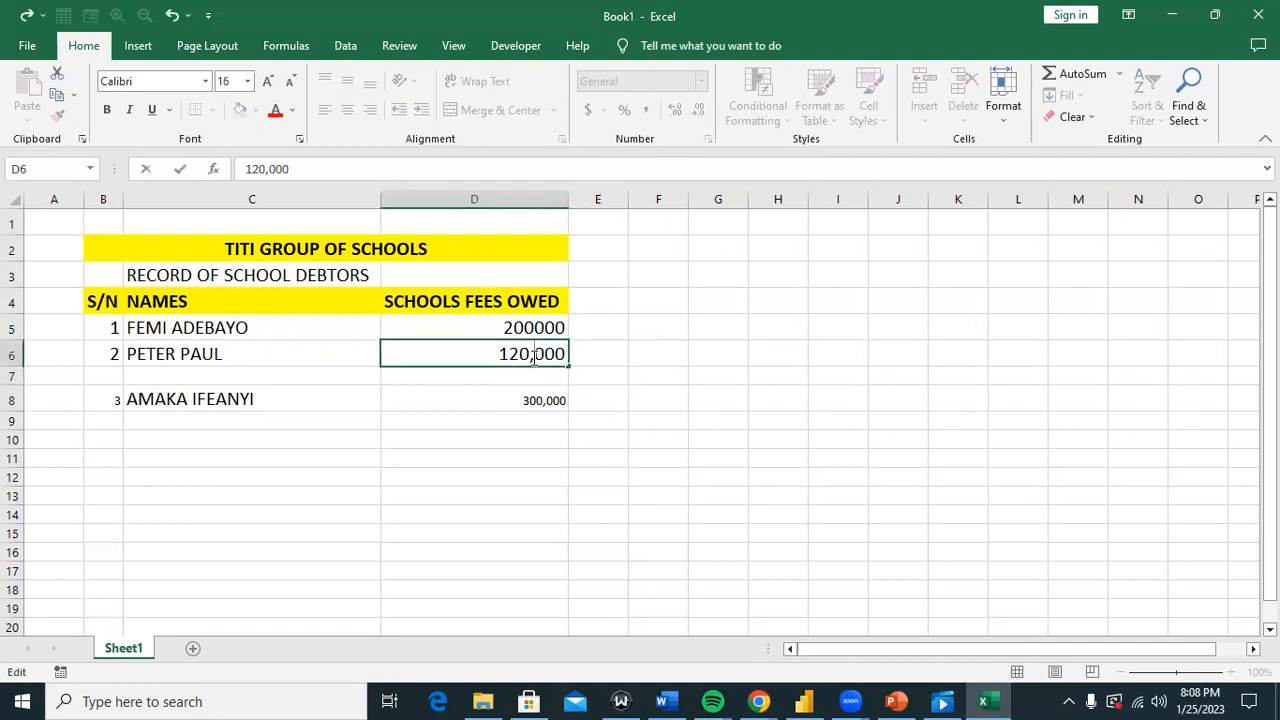
pyautogui.doubleClick(534, 328)
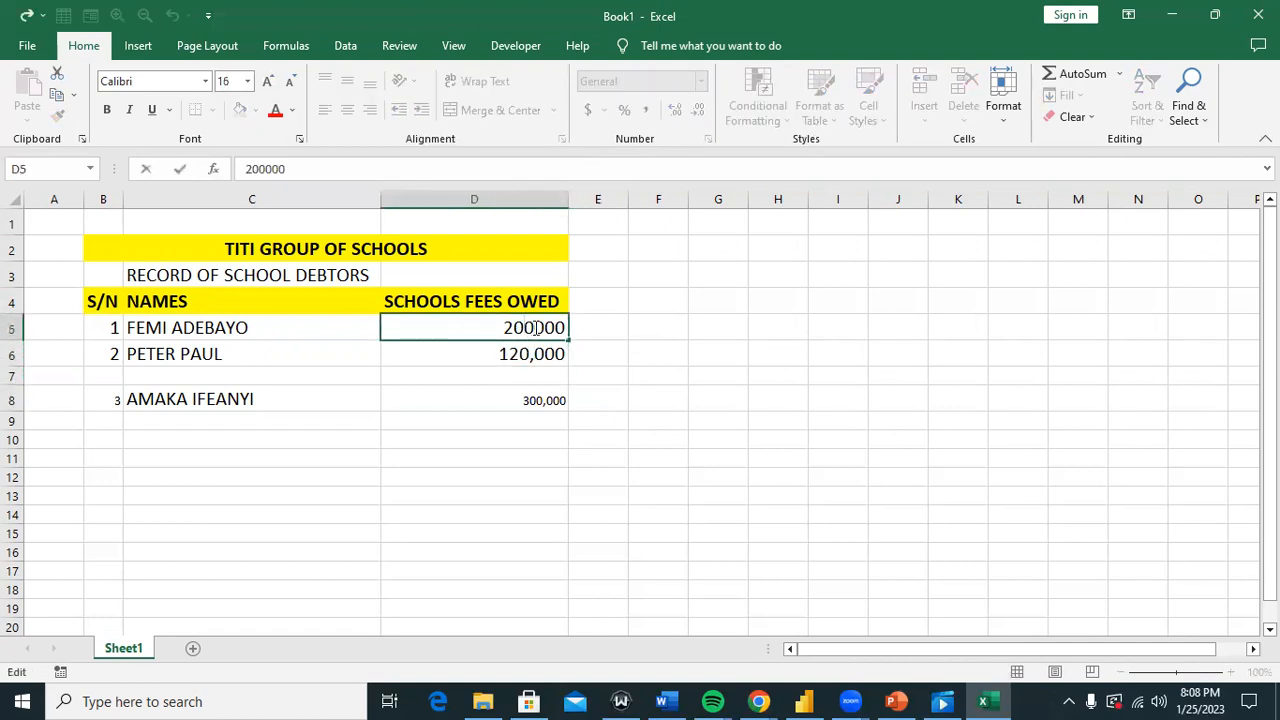
pyautogui.write(',')
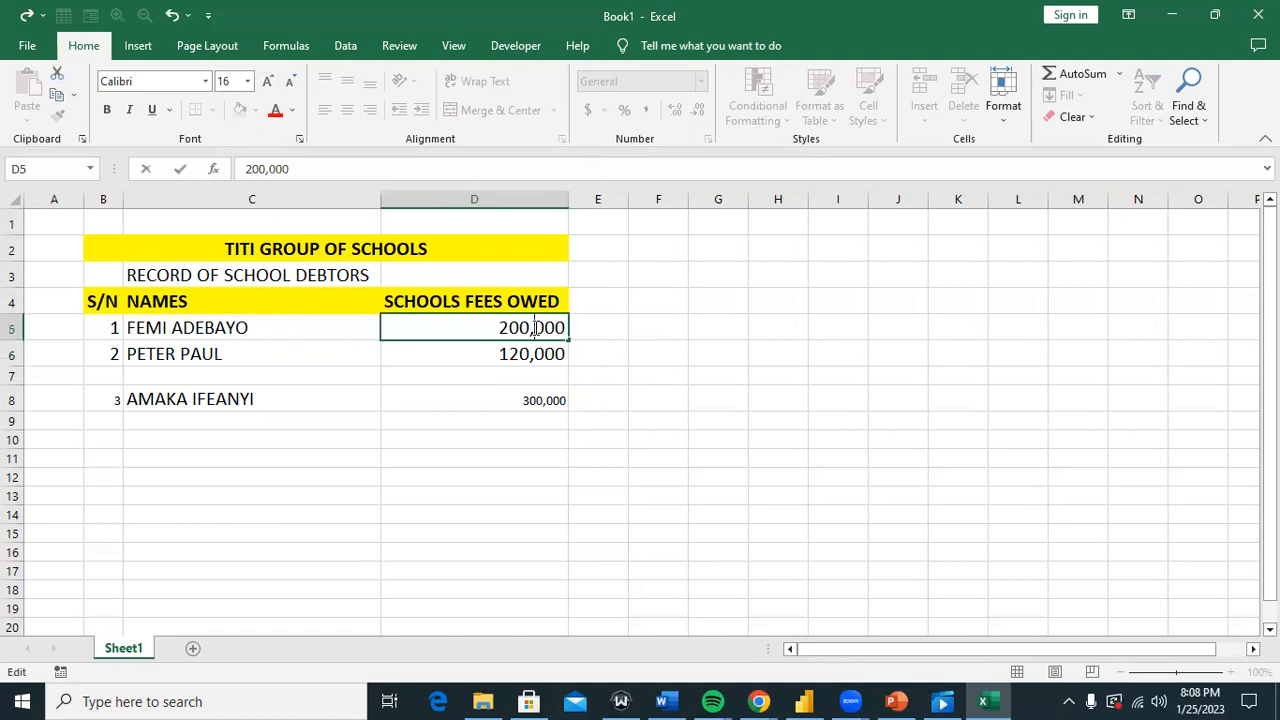
pyautogui.click(288, 365)
# Step: Set all text on the worksheet to font size 16
pyautogui.moveTo(428, 363); pyautogui.dragTo(458, 403)
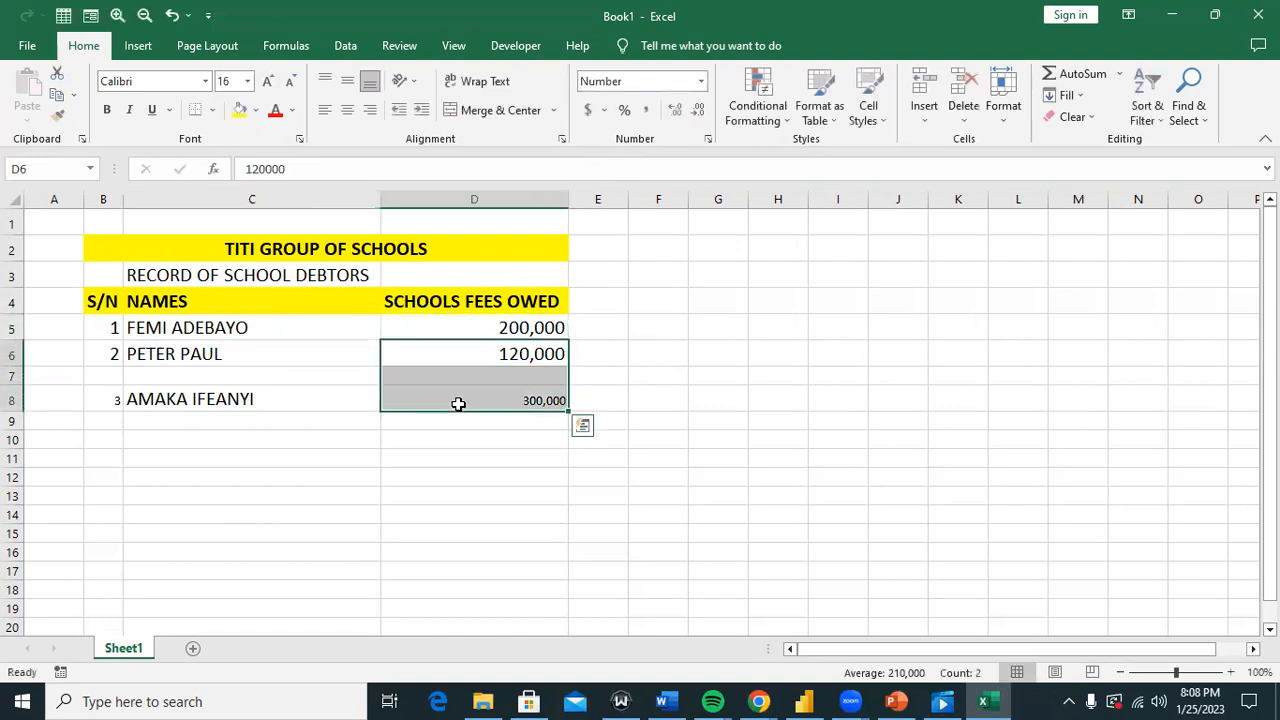
pyautogui.click(458, 403)
pyautogui.click(114, 330)
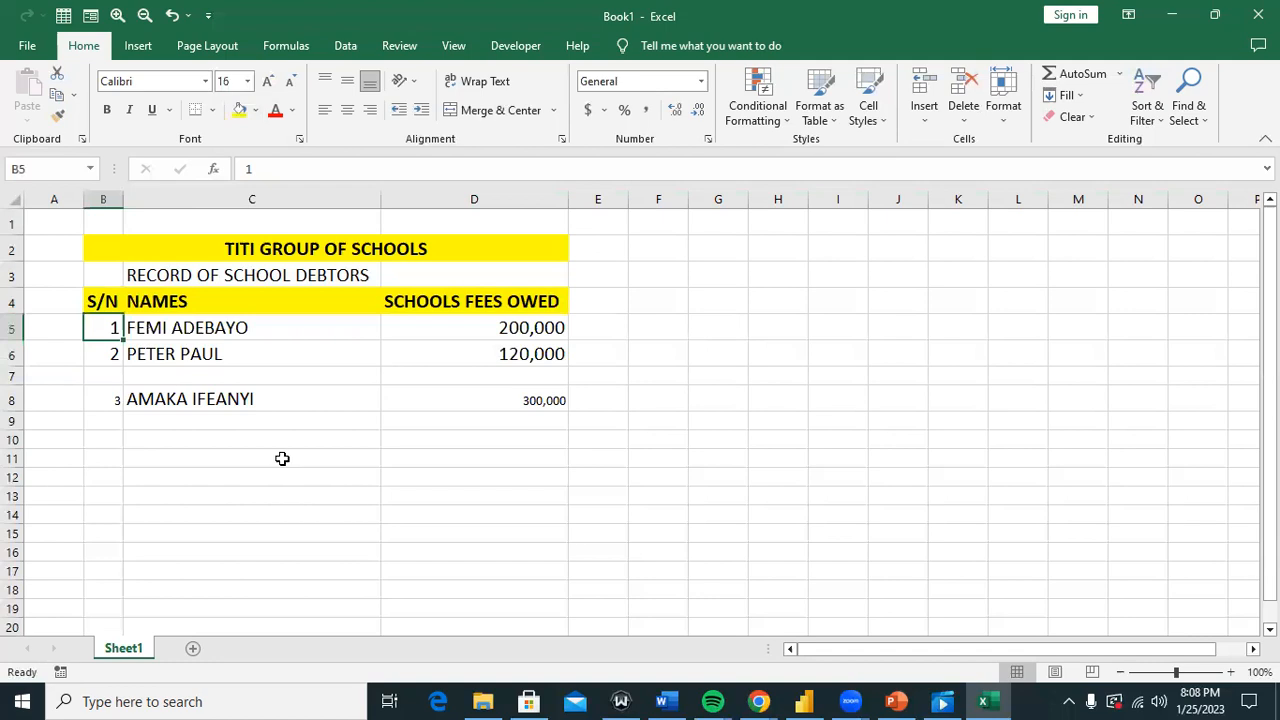
pyautogui.click(364, 424)
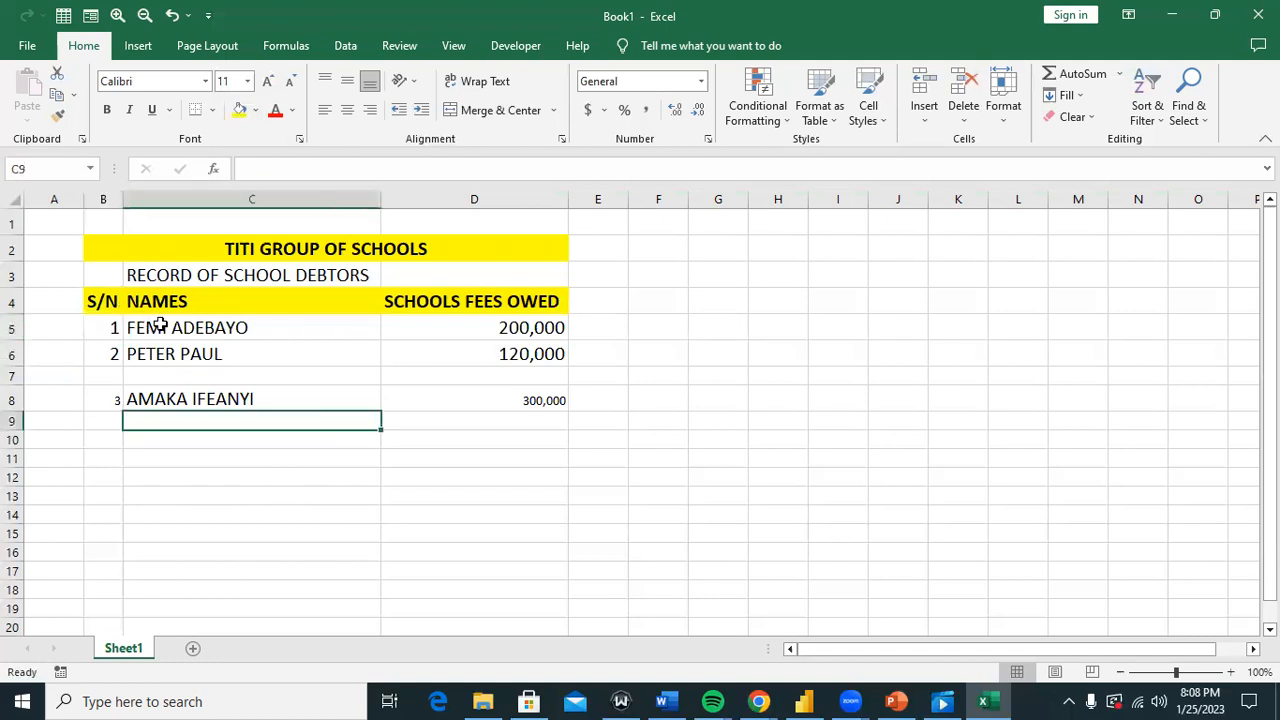
pyautogui.moveTo(114, 327); pyautogui.dragTo(451, 397)
pyautogui.click(16, 198)
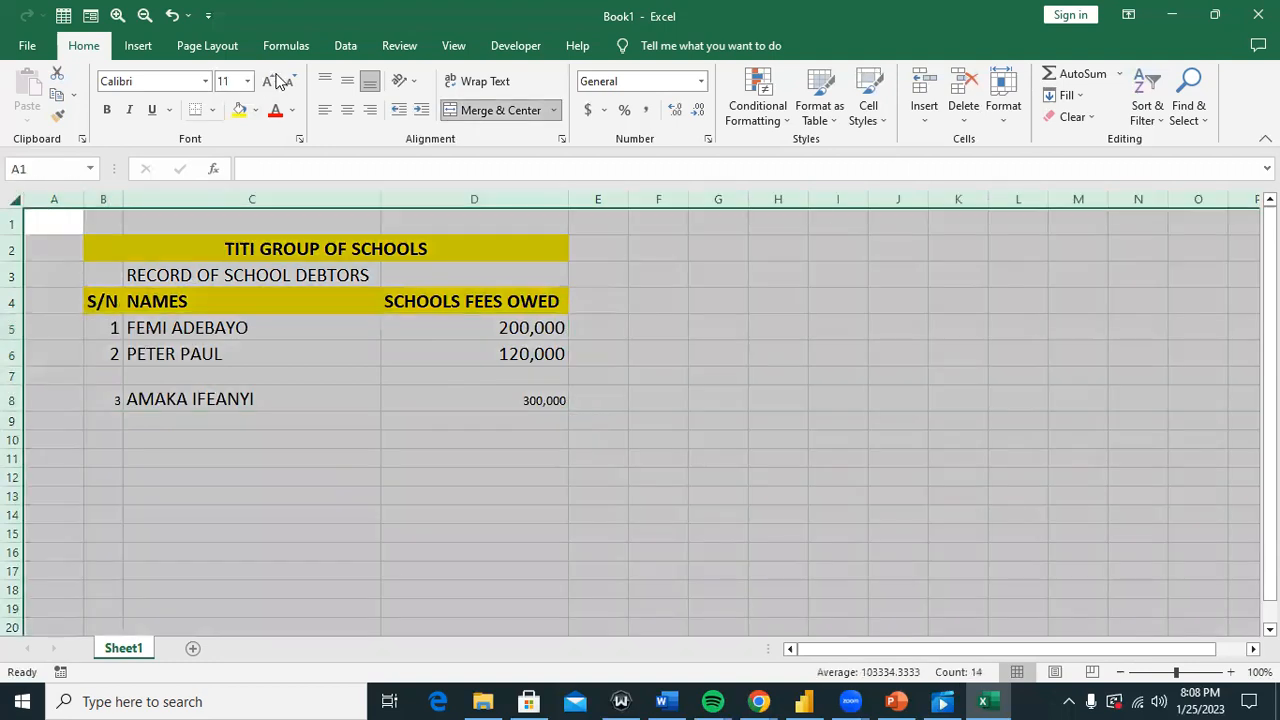
pyautogui.click(247, 81)
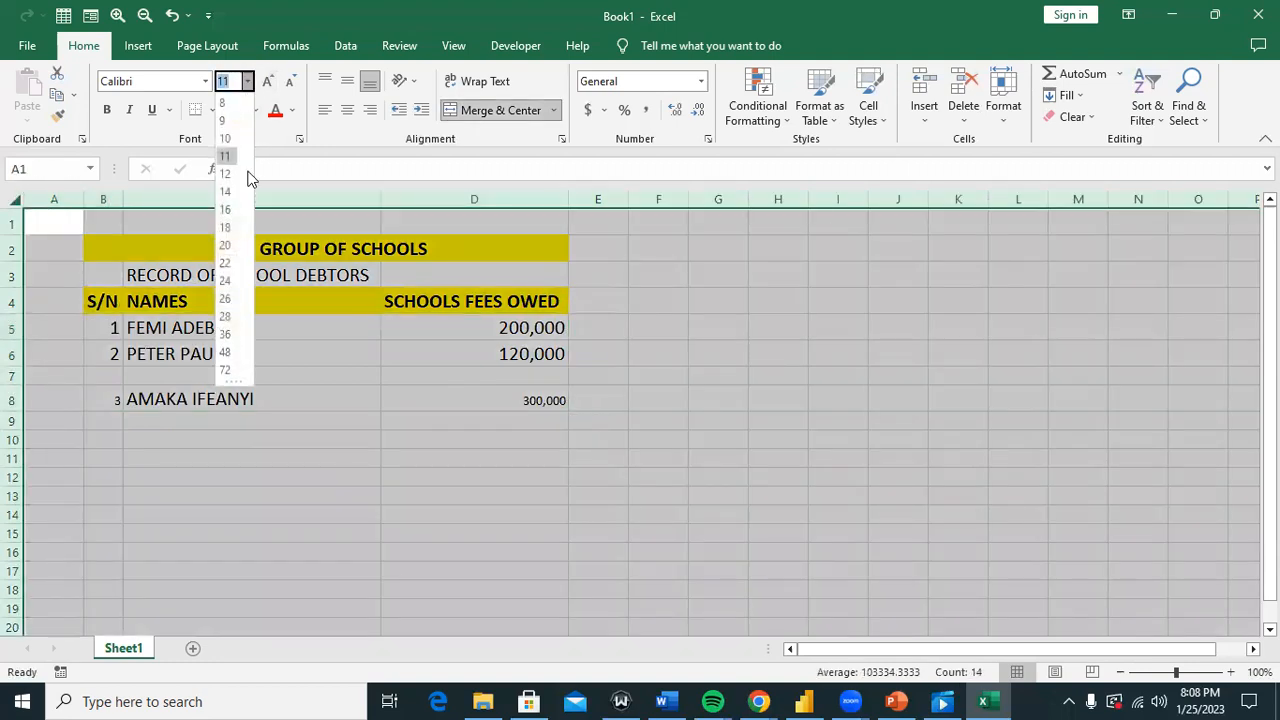
pyautogui.click(227, 209)
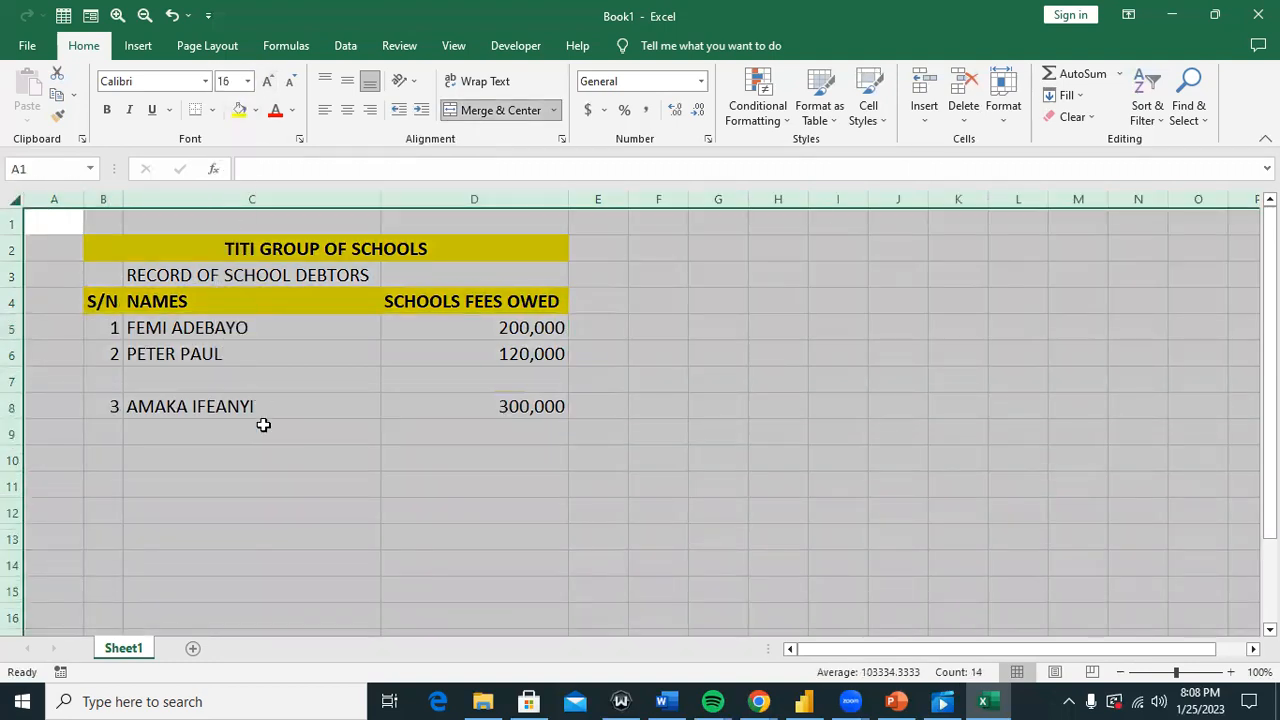
pyautogui.click(263, 425)
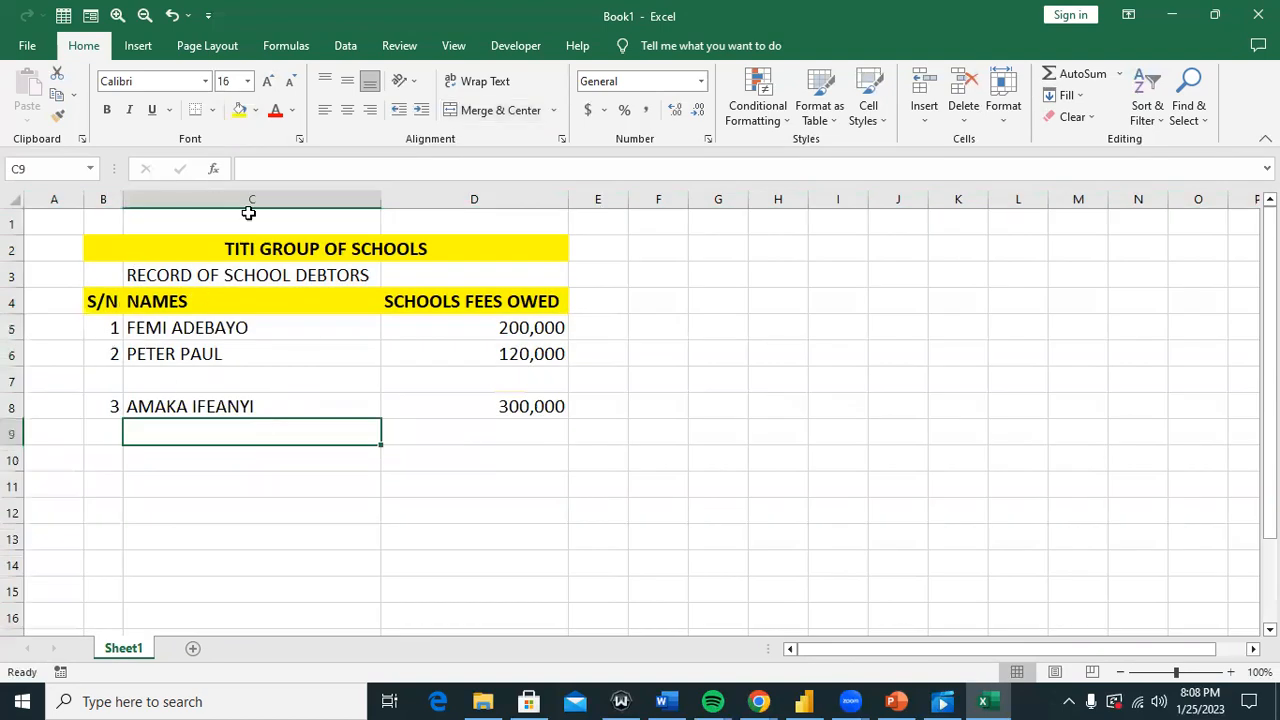
pyautogui.click(186, 349)
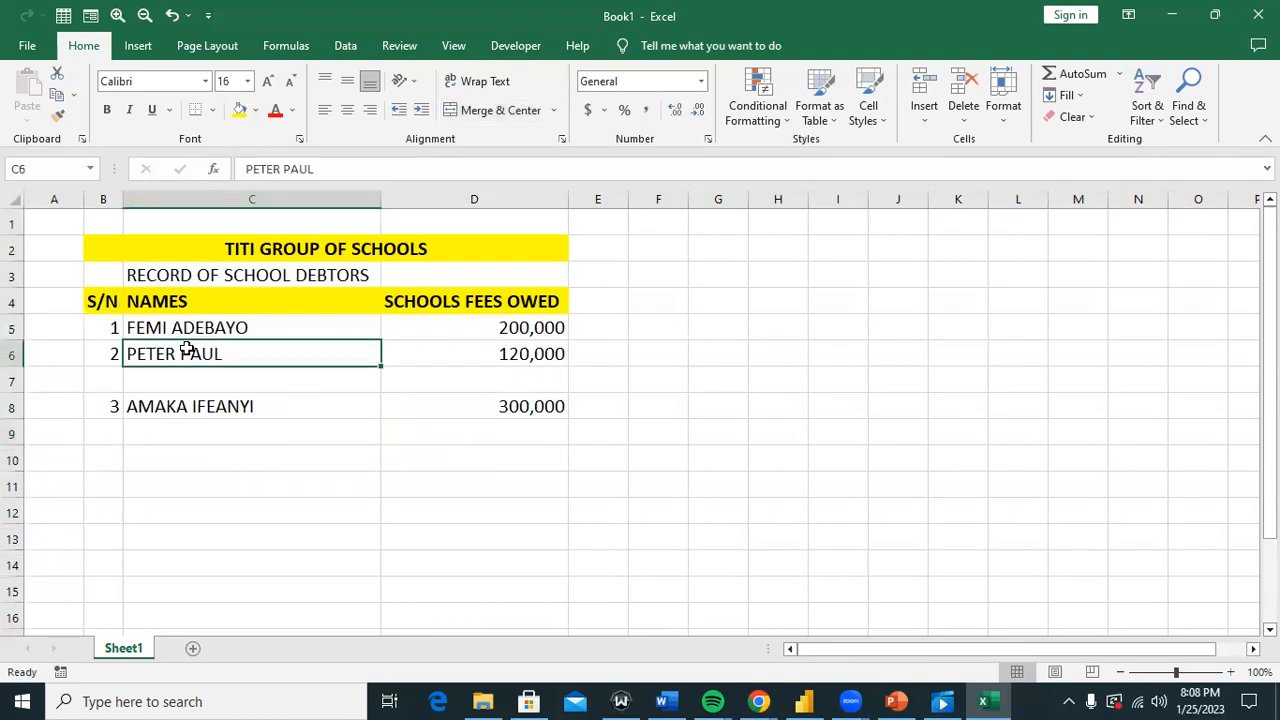
pyautogui.click(13, 381)
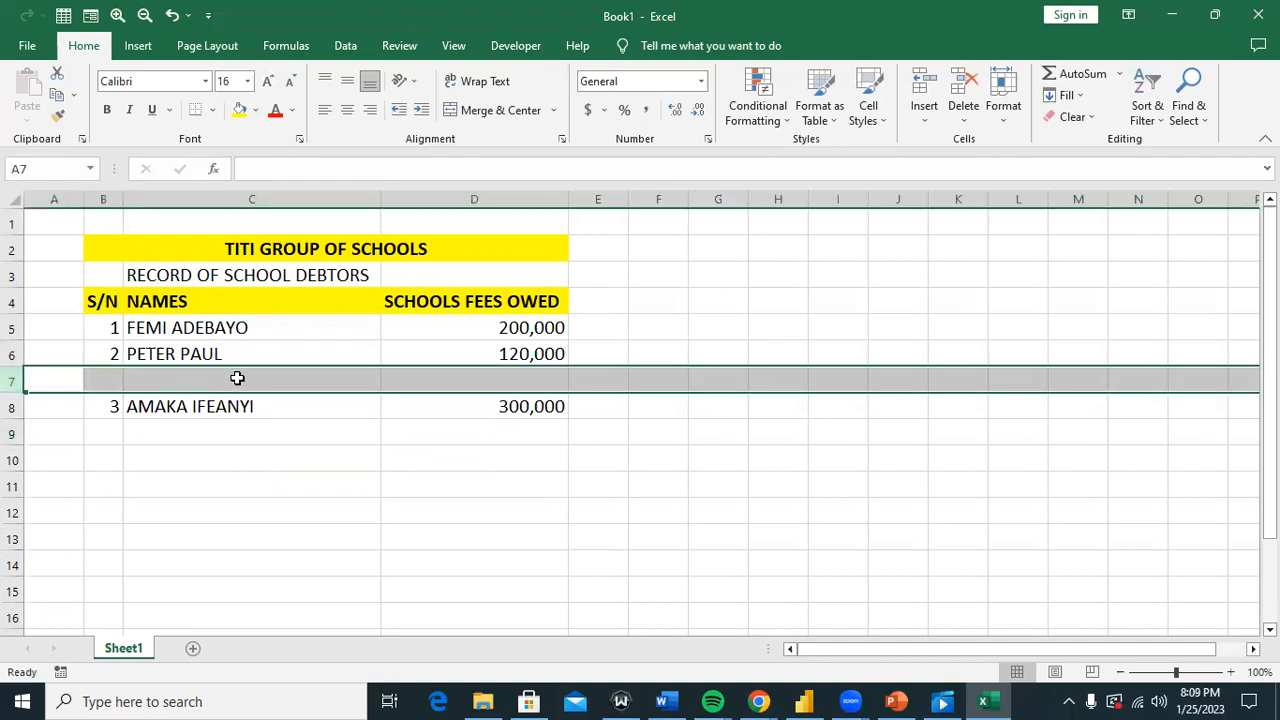
pyautogui.click(497, 373)
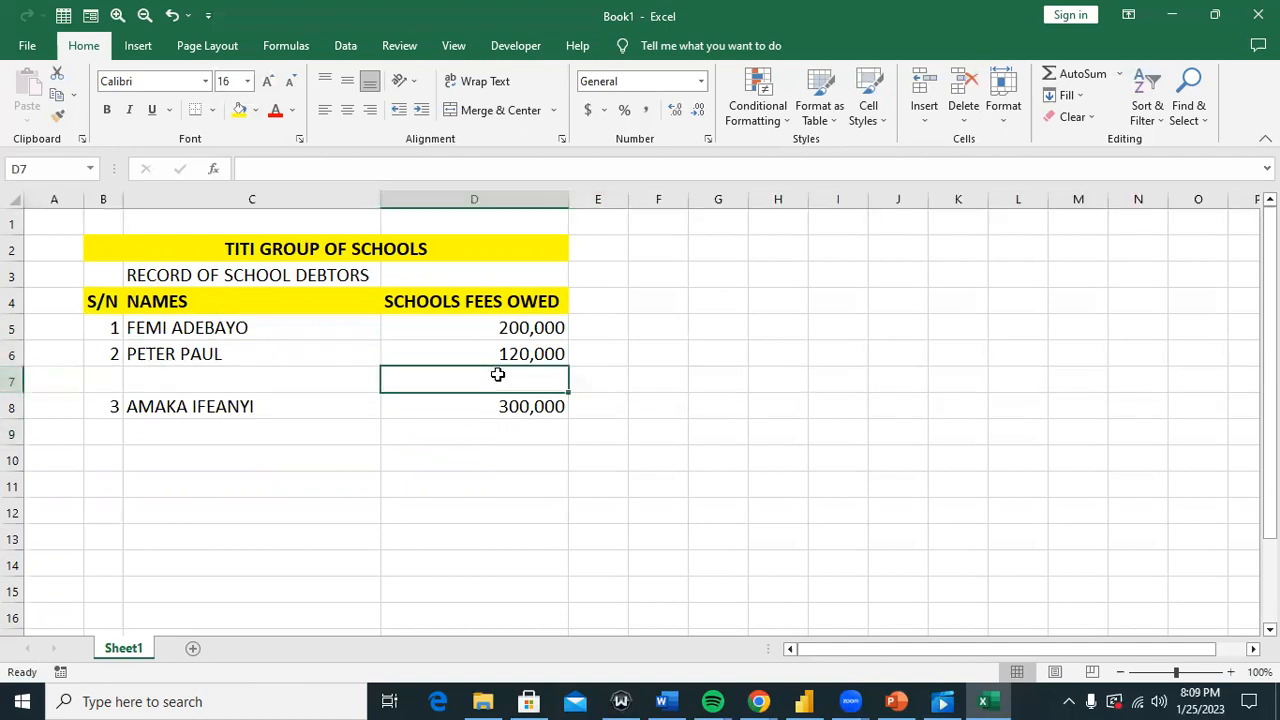
pyautogui.click(240, 356)
pyautogui.click(250, 378)
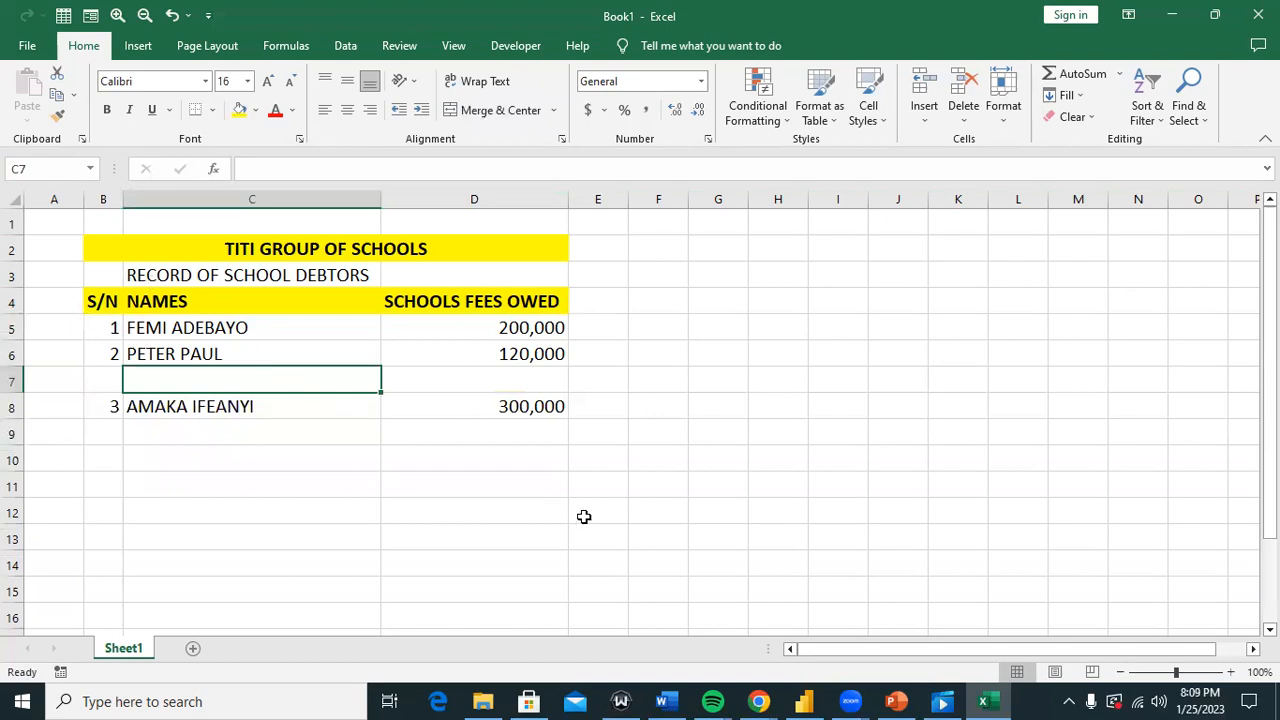
pyautogui.click(812, 701)
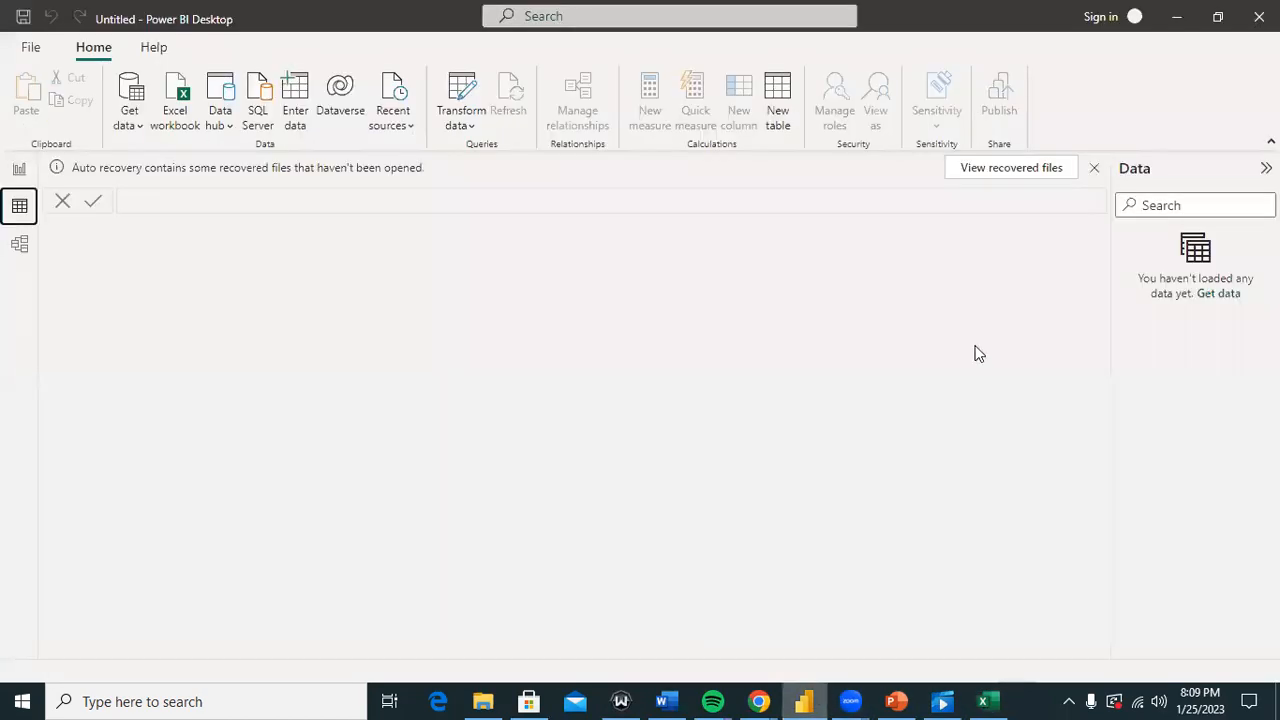
pyautogui.click(17, 169)
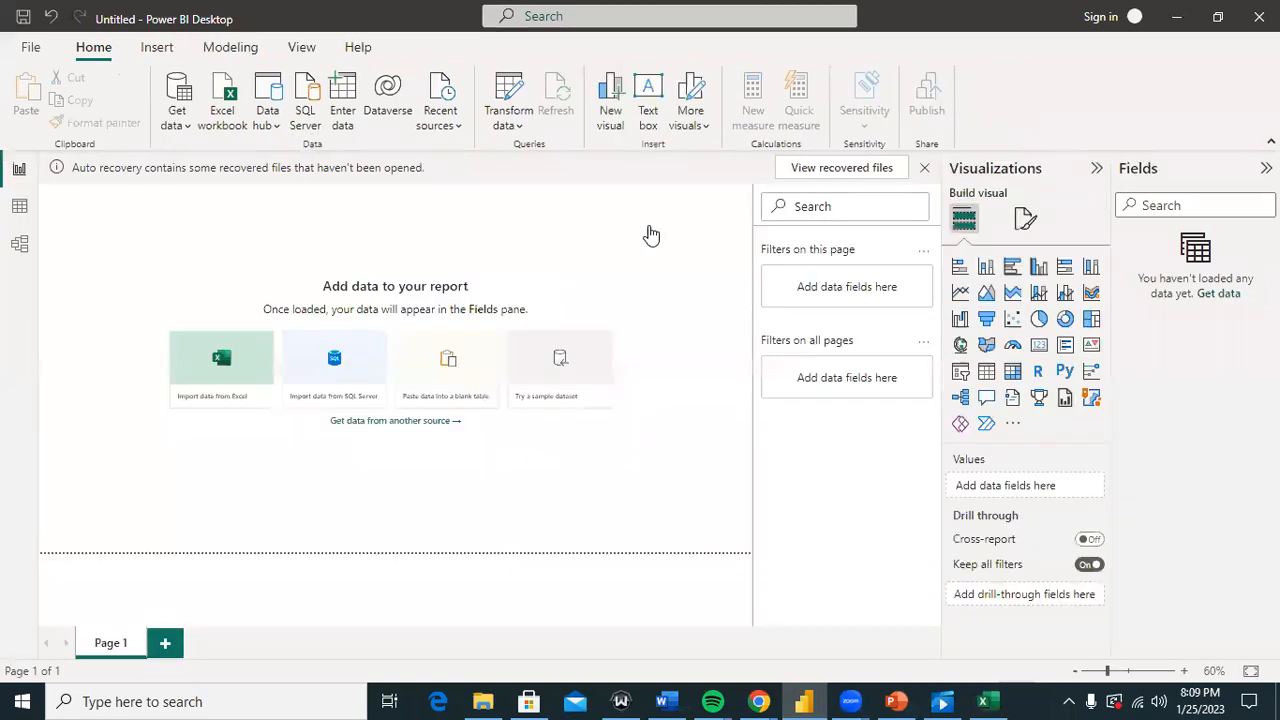
pyautogui.click(924, 168)
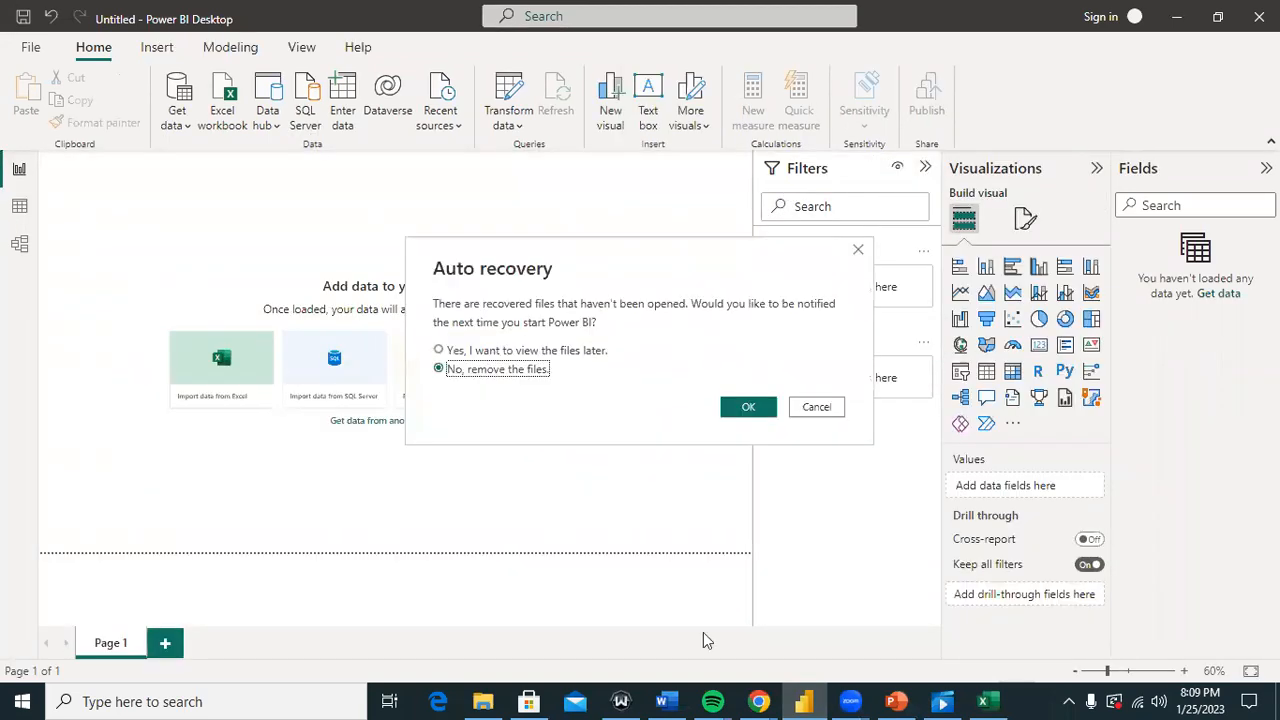
pyautogui.click(983, 701)
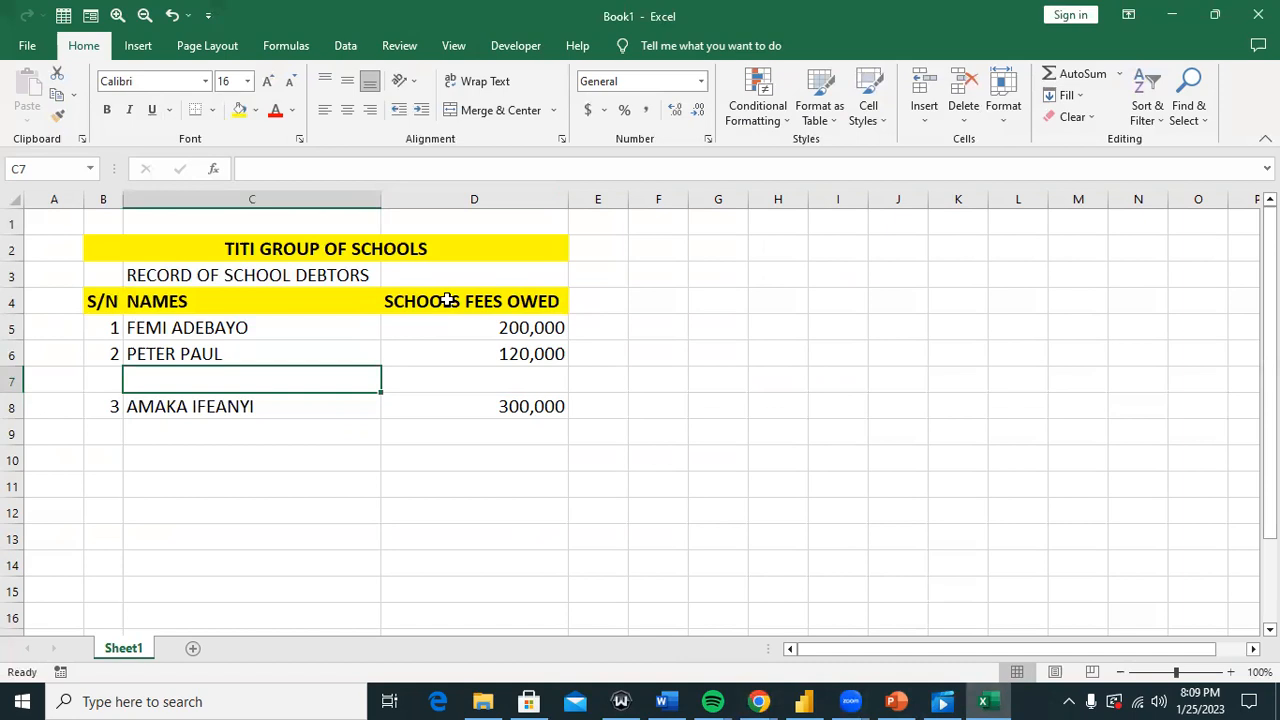
pyautogui.click(419, 385)
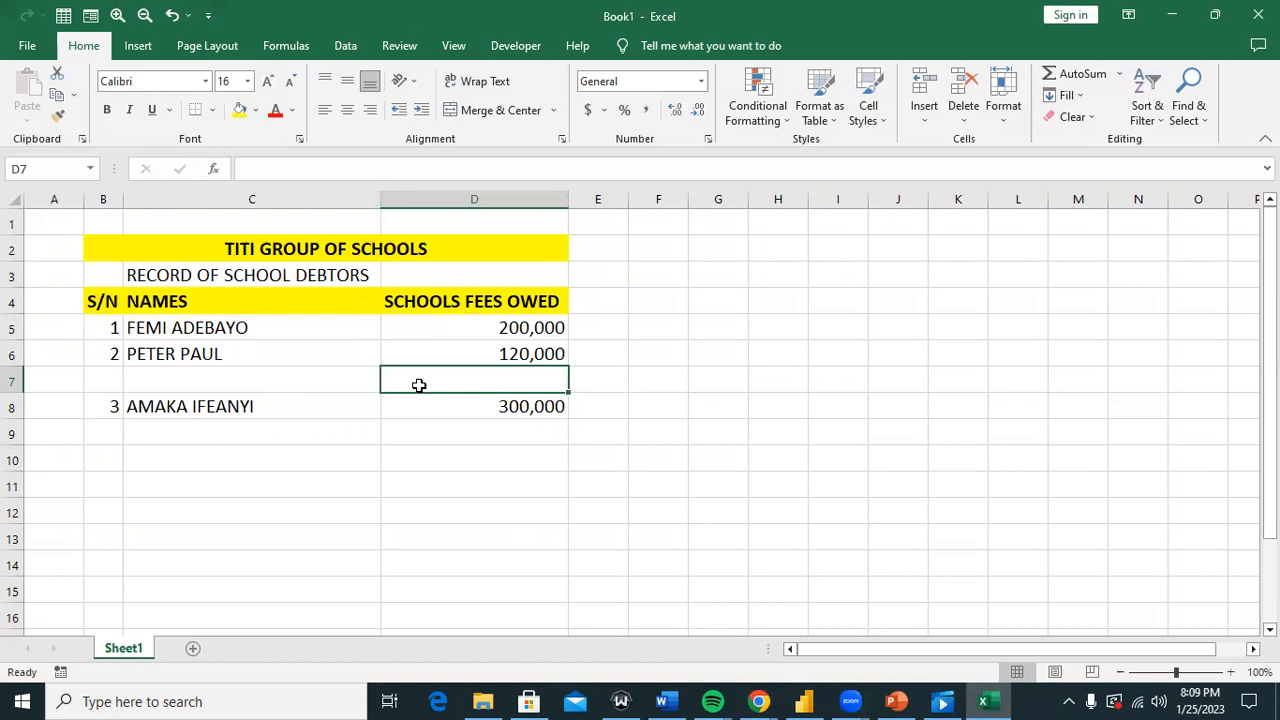
pyautogui.click(1068, 700)
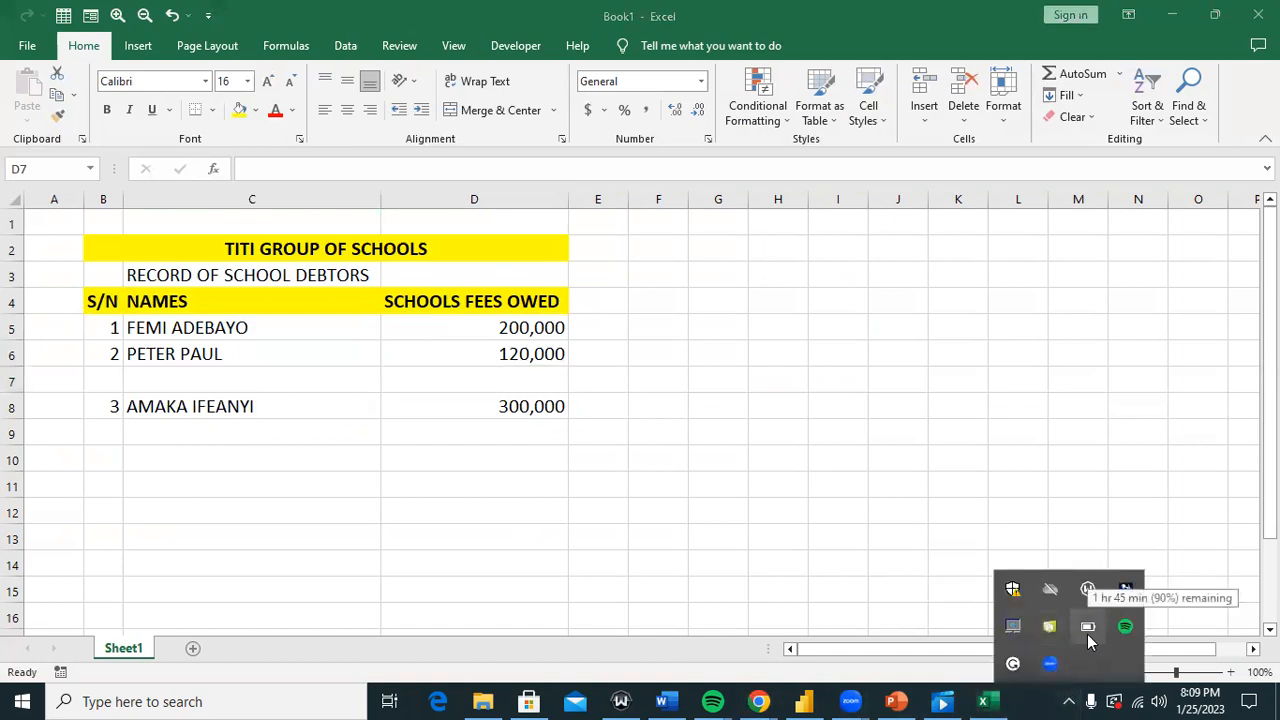
pyautogui.click(872, 470)
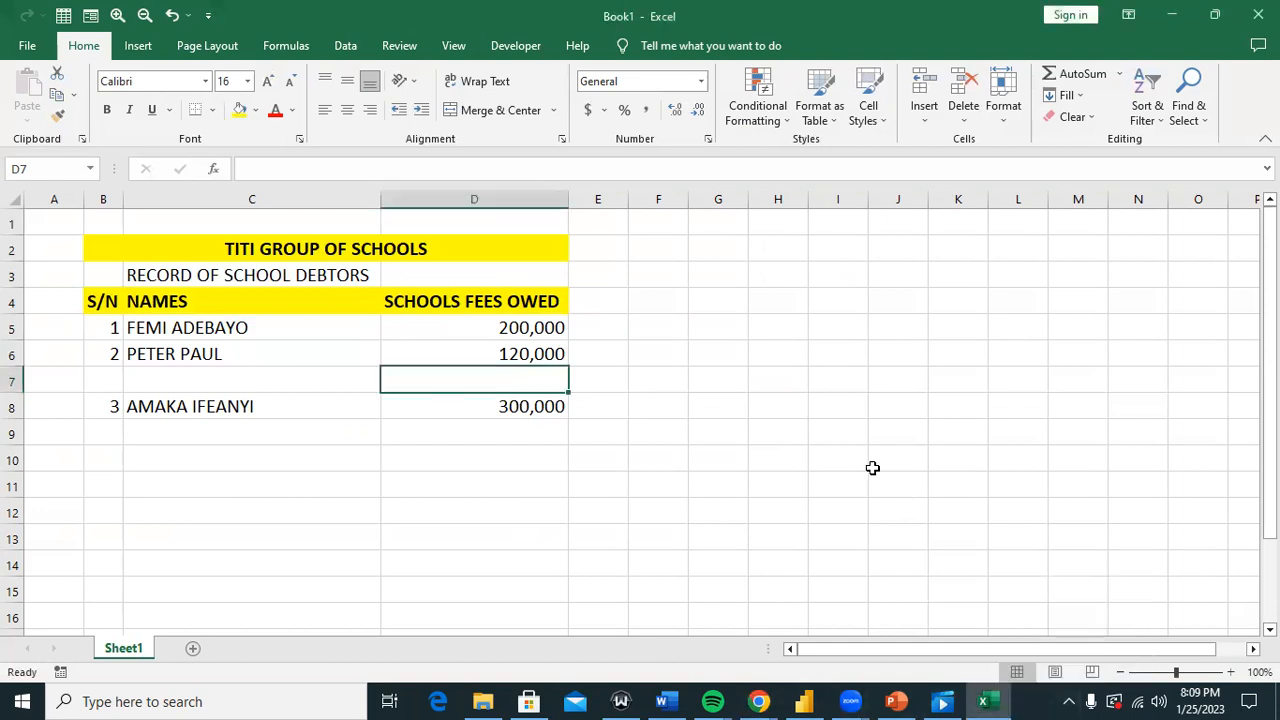
pyautogui.click(610, 354)
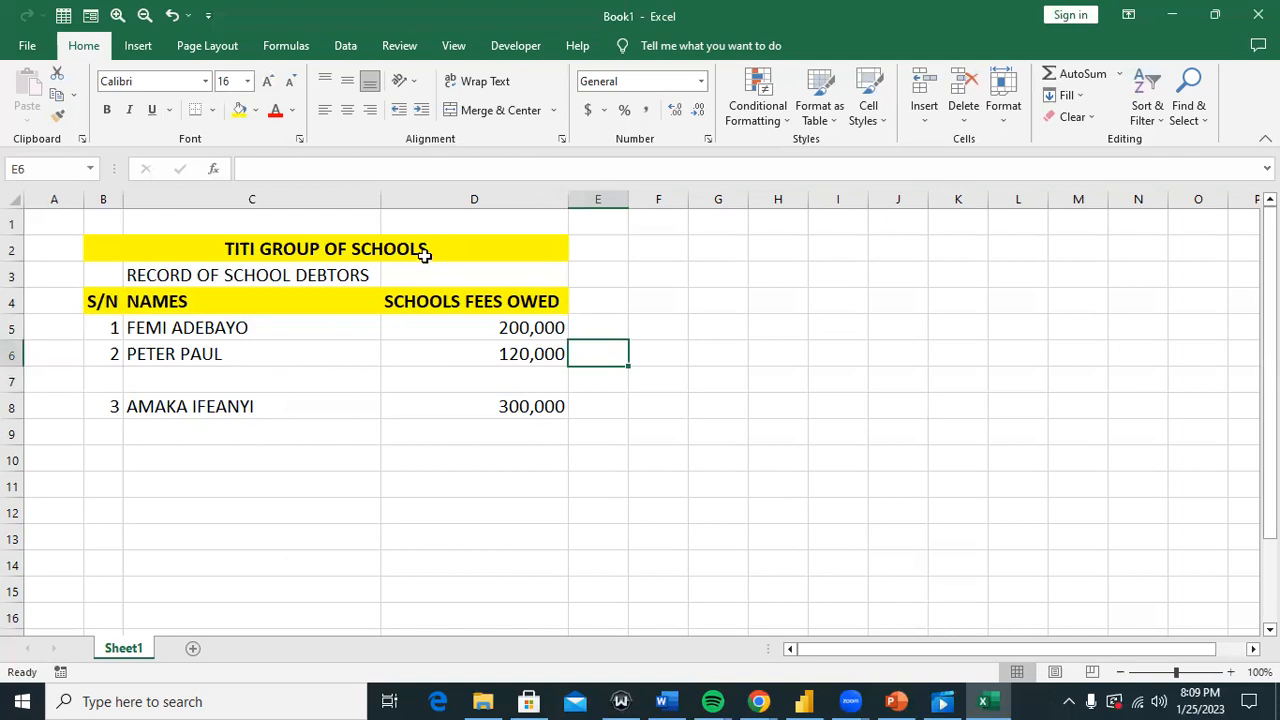
pyautogui.click(206, 371)
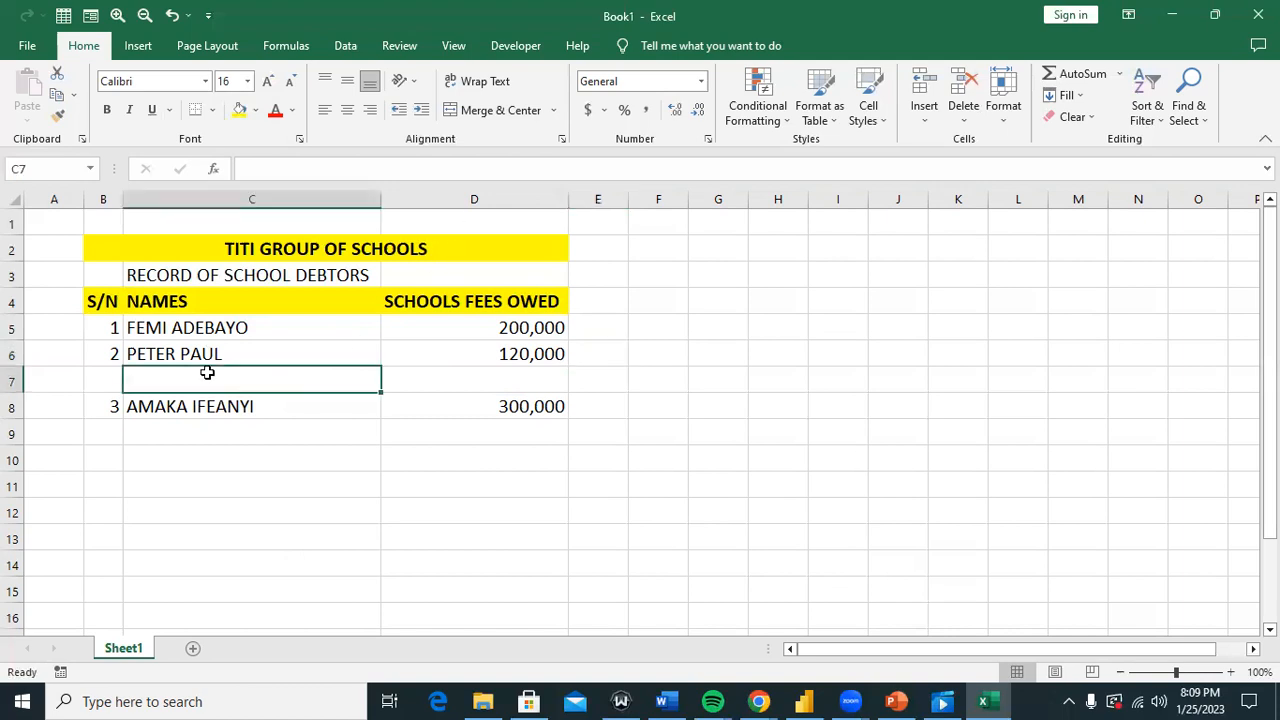
pyautogui.click(540, 374)
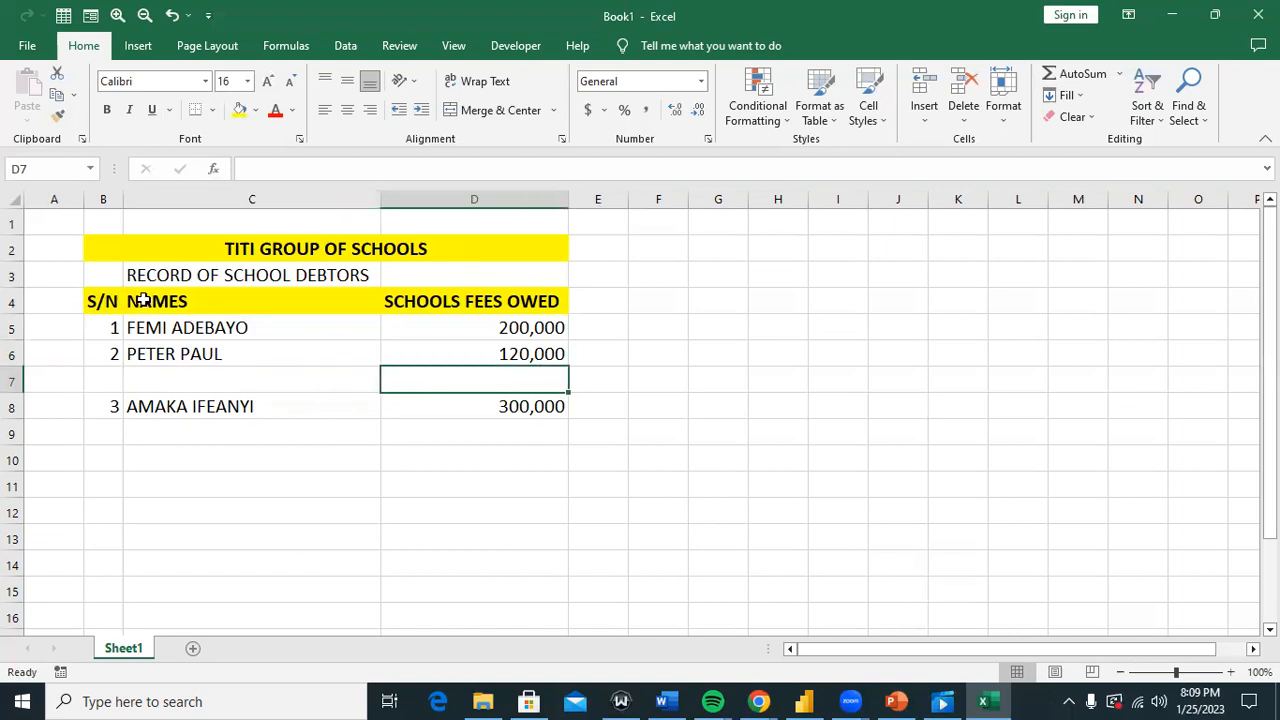
pyautogui.click(106, 357)
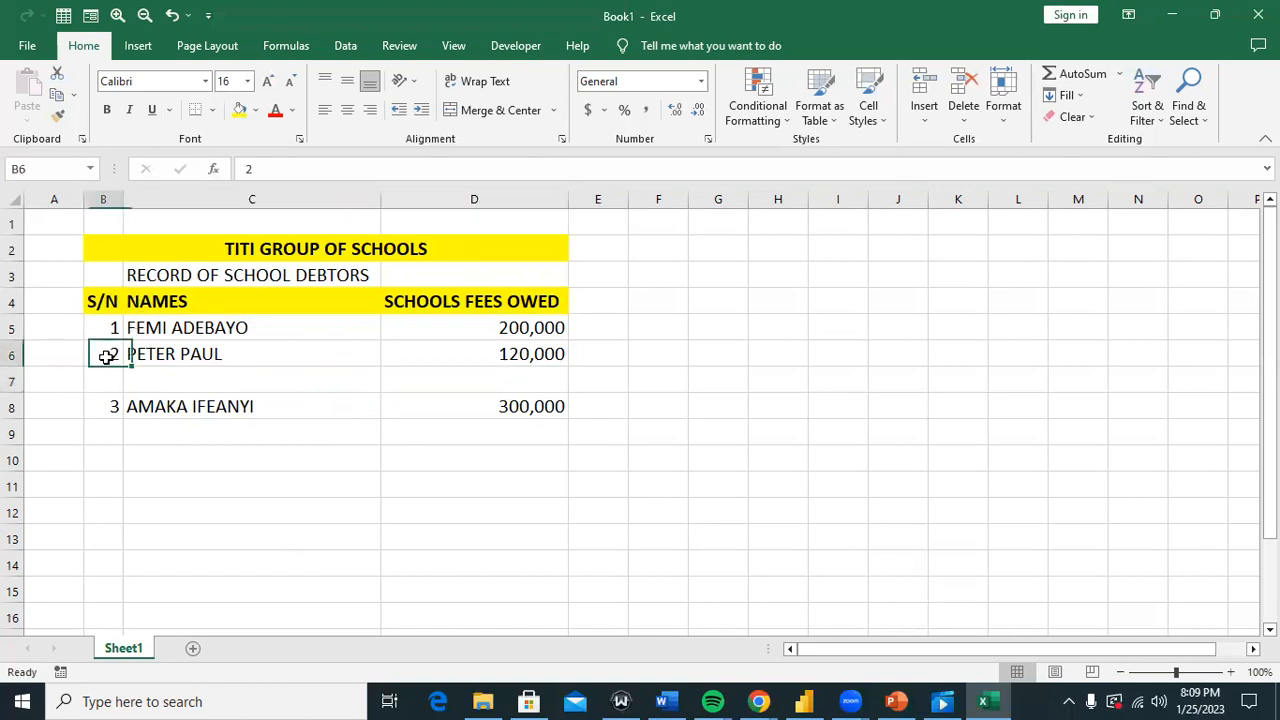
pyautogui.click(15, 355)
pyautogui.click(333, 393)
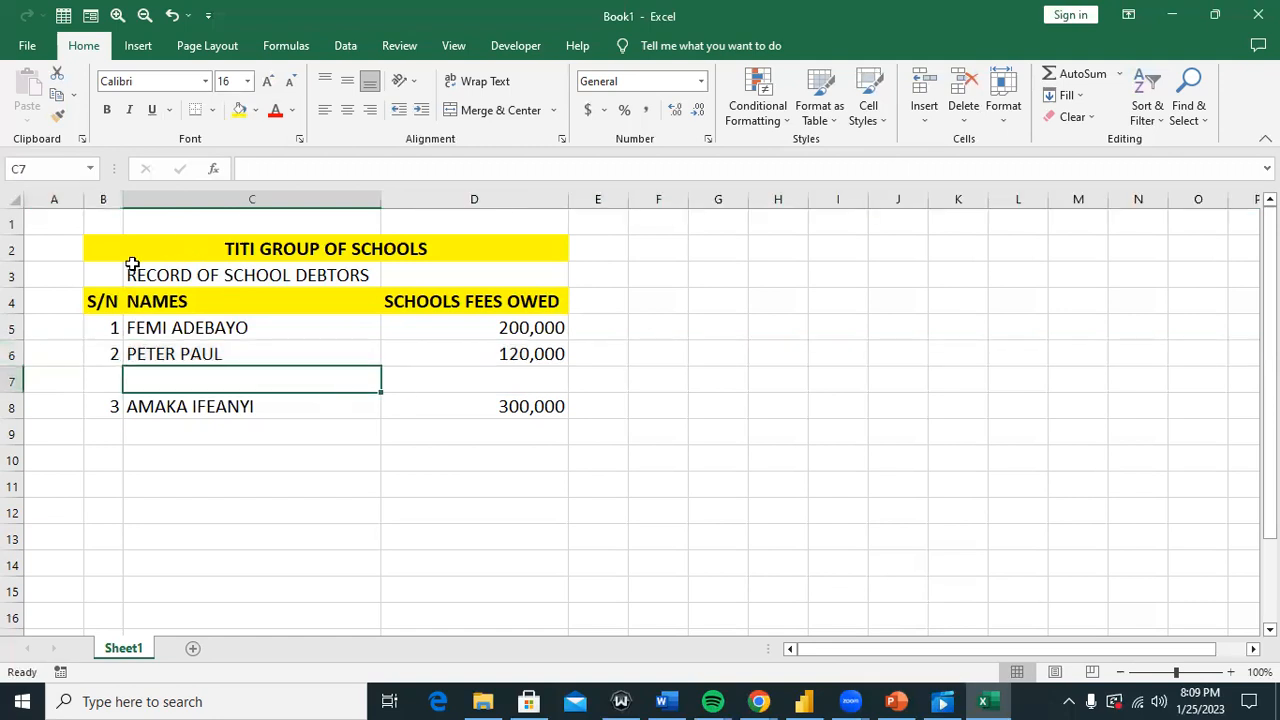
# Step: Merge and centre the subtitle across B3:D3 with a yellow fill and bold black text
pyautogui.moveTo(117, 271); pyautogui.dragTo(457, 262)
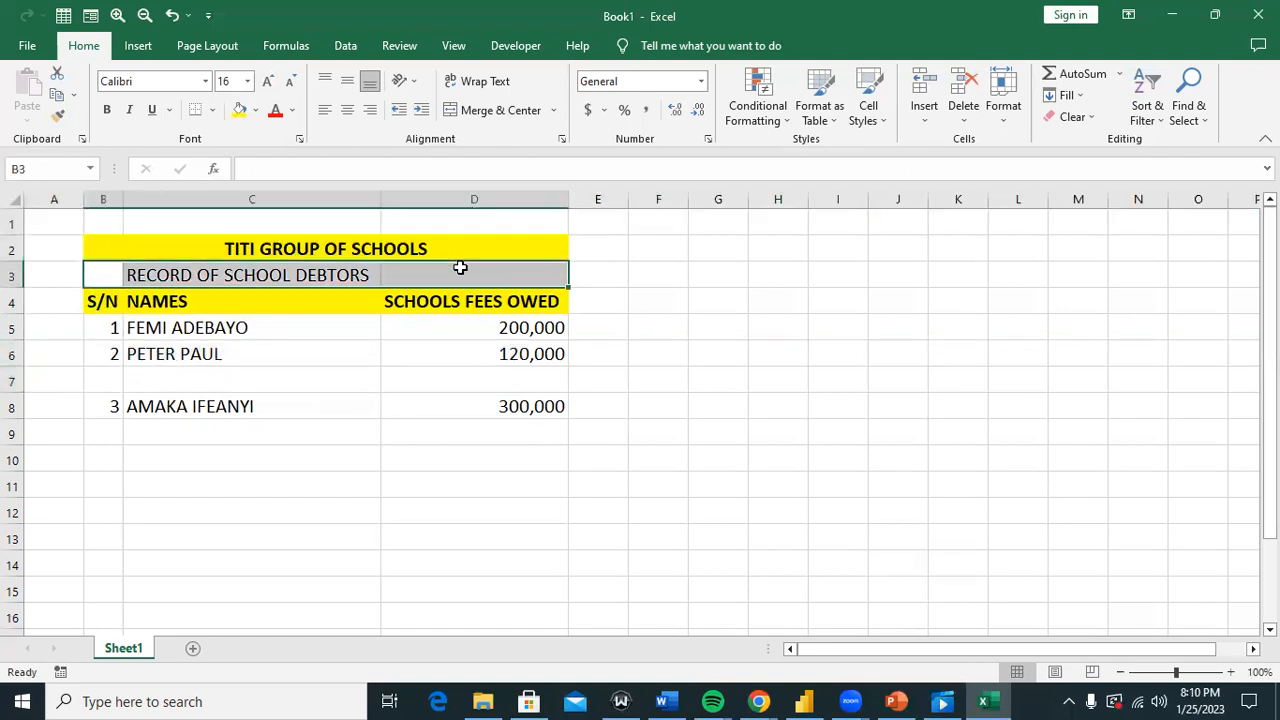
pyautogui.click(497, 111)
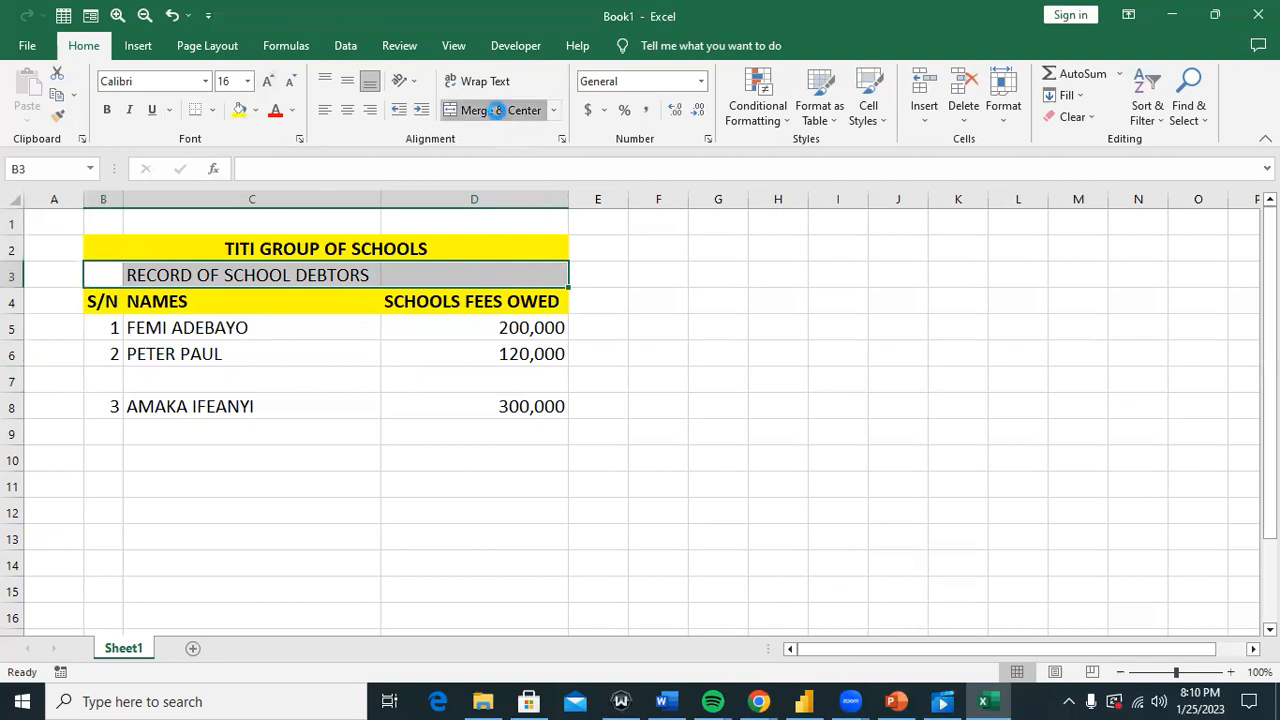
pyautogui.click(239, 111)
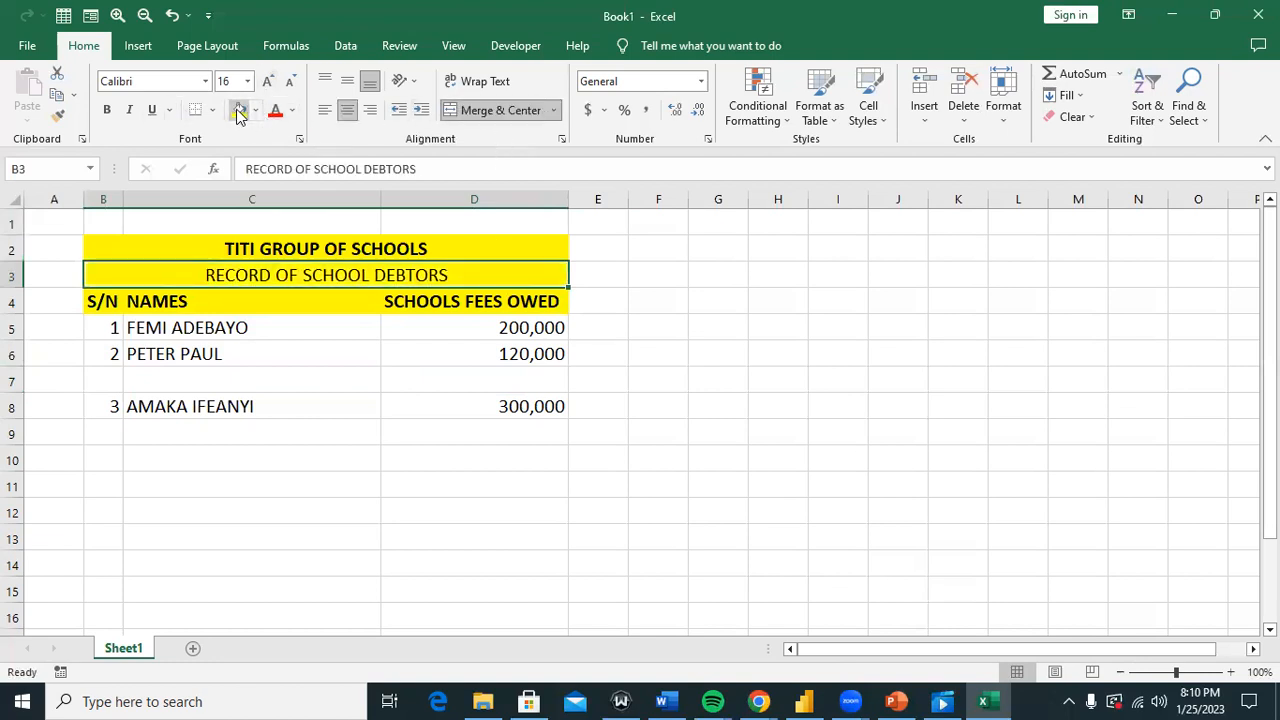
pyautogui.click(291, 110)
pyautogui.click(290, 175)
pyautogui.click(107, 111)
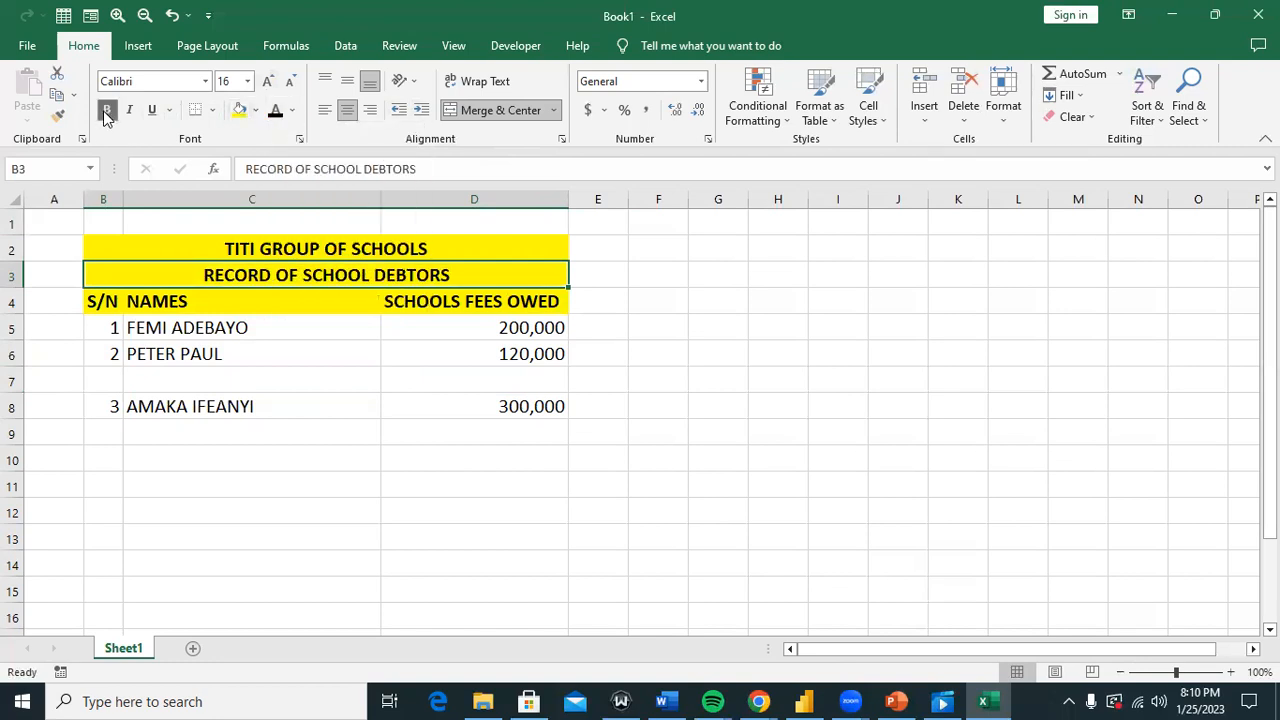
# Step: Select the NAMES heading, the first debtor's name, the 120,000 fee in D6 and the S/N heading
pyautogui.click(361, 305)
pyautogui.click(151, 328)
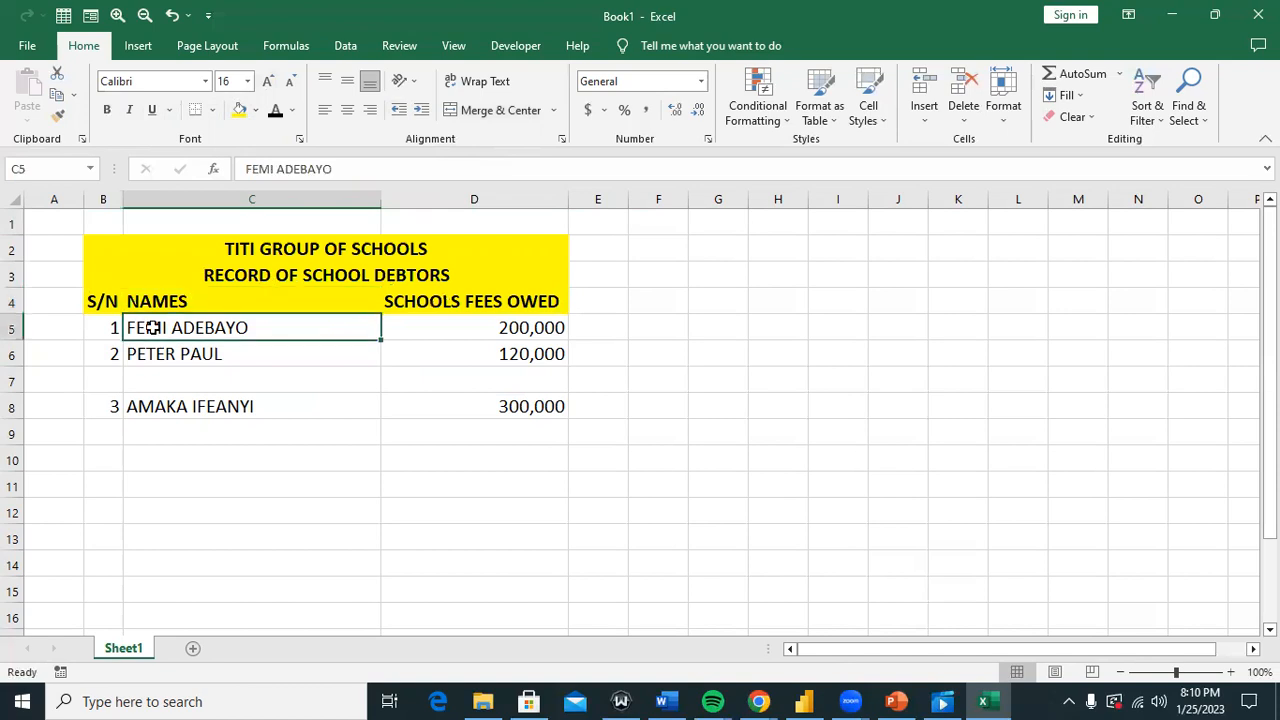
pyautogui.click(499, 355)
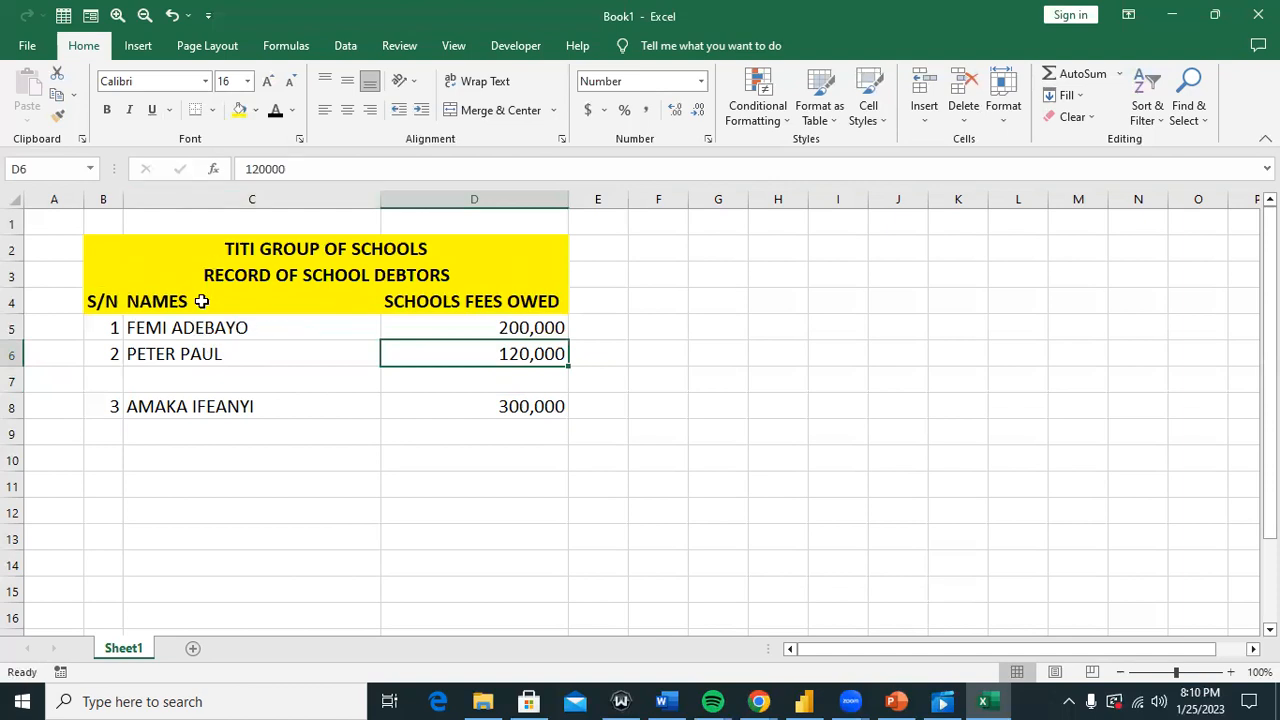
pyautogui.click(107, 301)
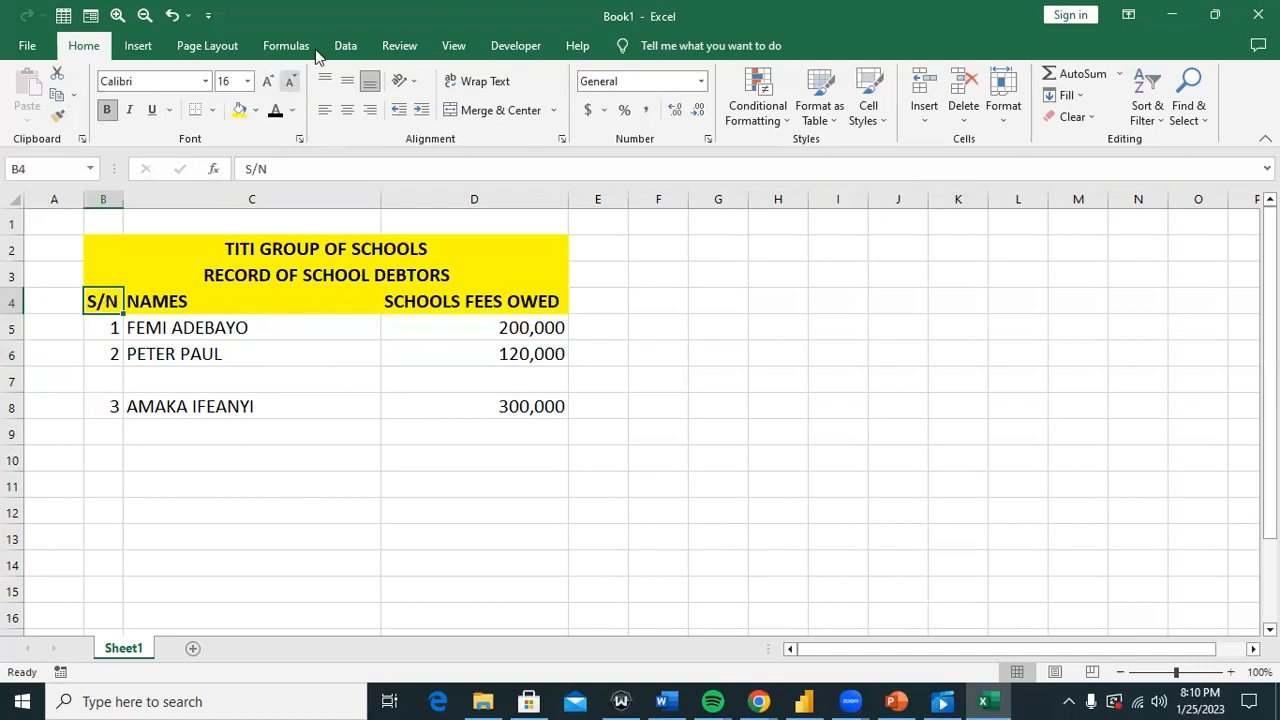
# Step: Move the filter dropdowns off the title onto the S/N, NAMES, SCHOOLS FEES OWED header row B4:D4
pyautogui.click(343, 47)
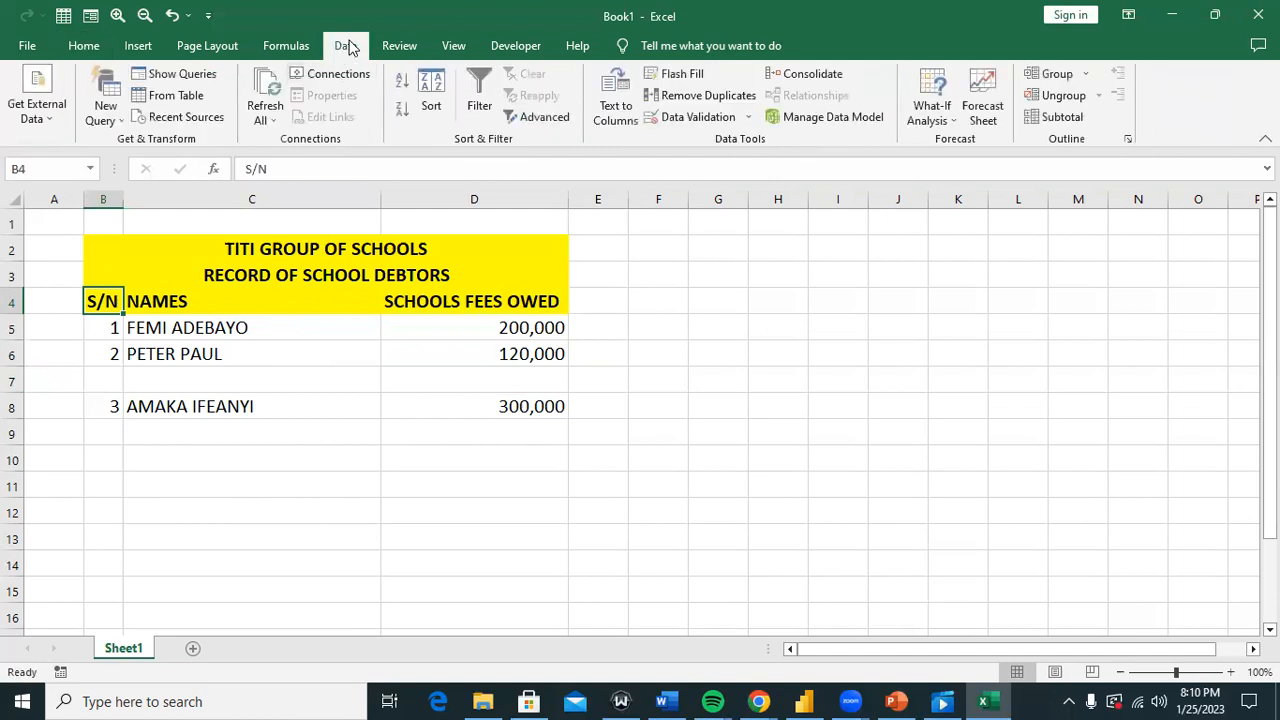
pyautogui.click(473, 97)
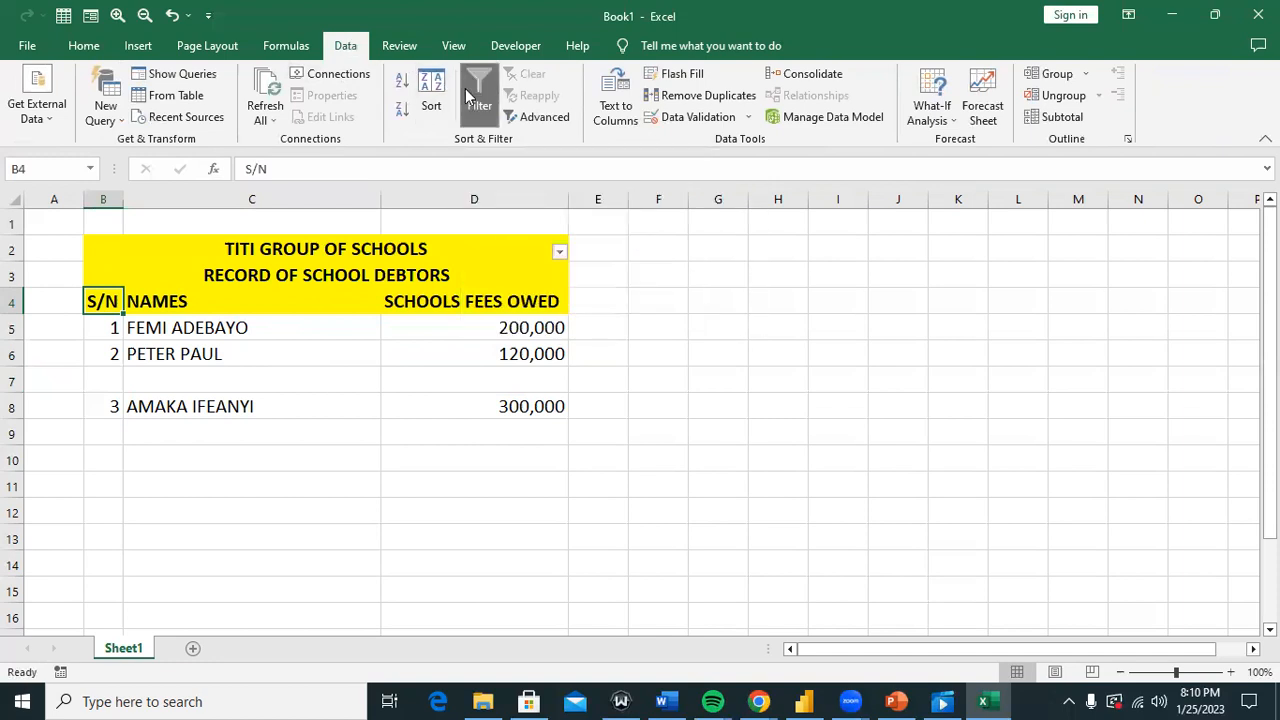
pyautogui.click(559, 251)
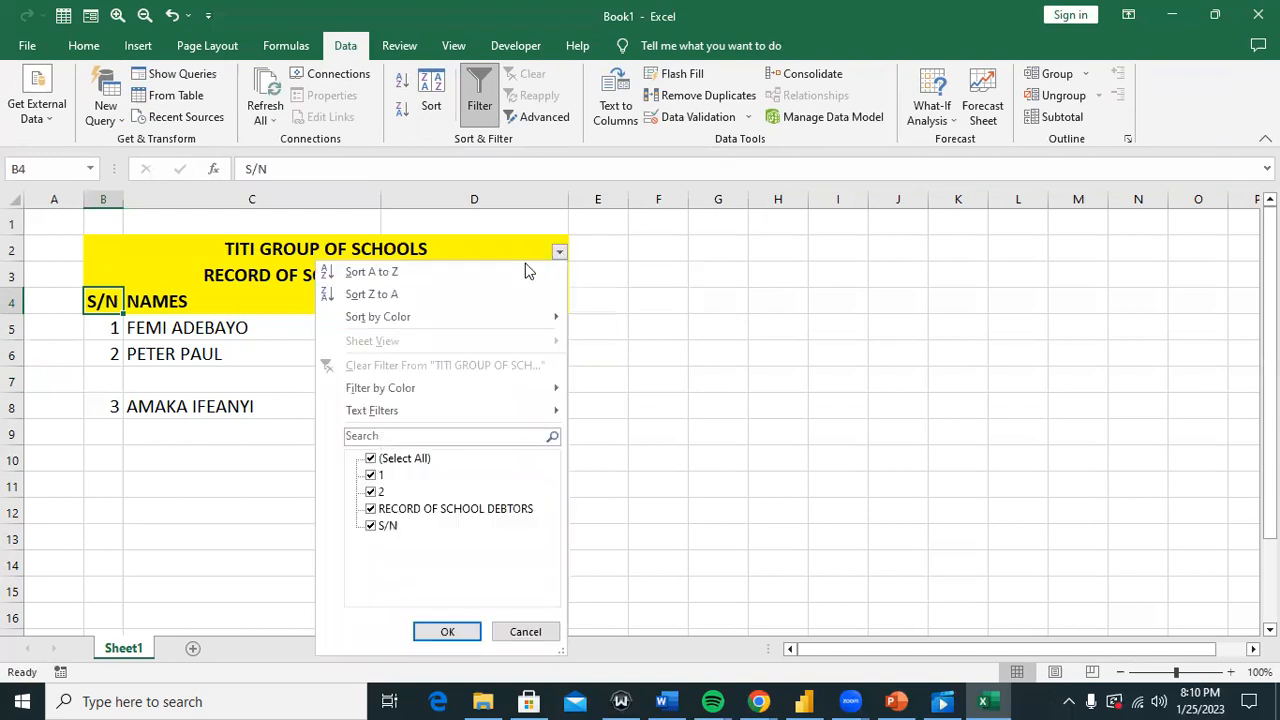
pyautogui.click(689, 236)
pyautogui.moveTo(100, 300); pyautogui.dragTo(458, 310)
pyautogui.click(479, 108)
pyautogui.click(479, 110)
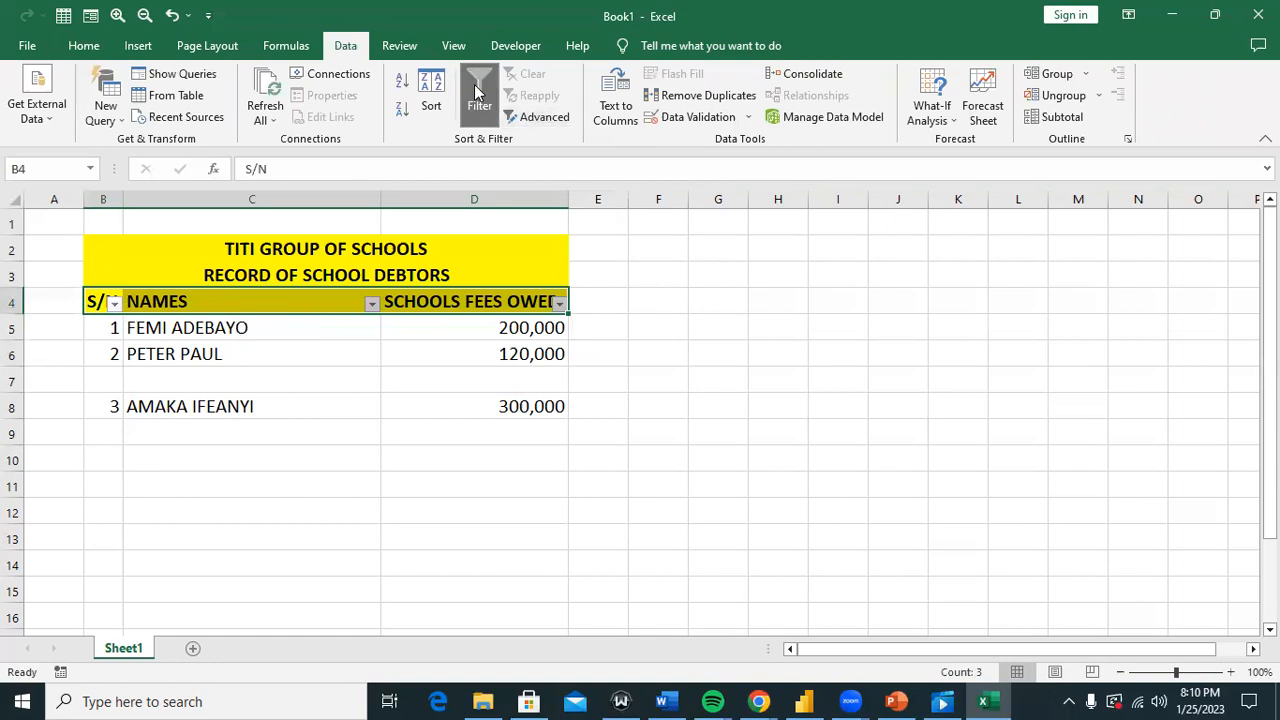
pyautogui.click(83, 46)
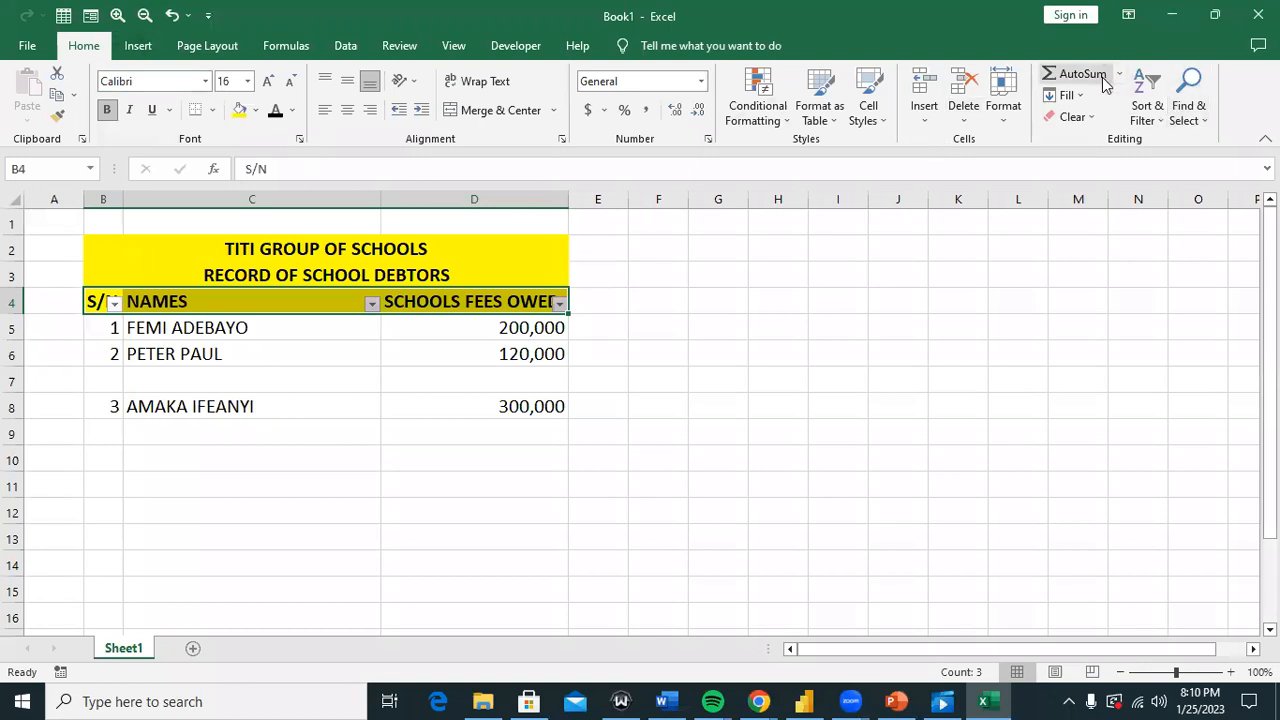
pyautogui.click(1157, 115)
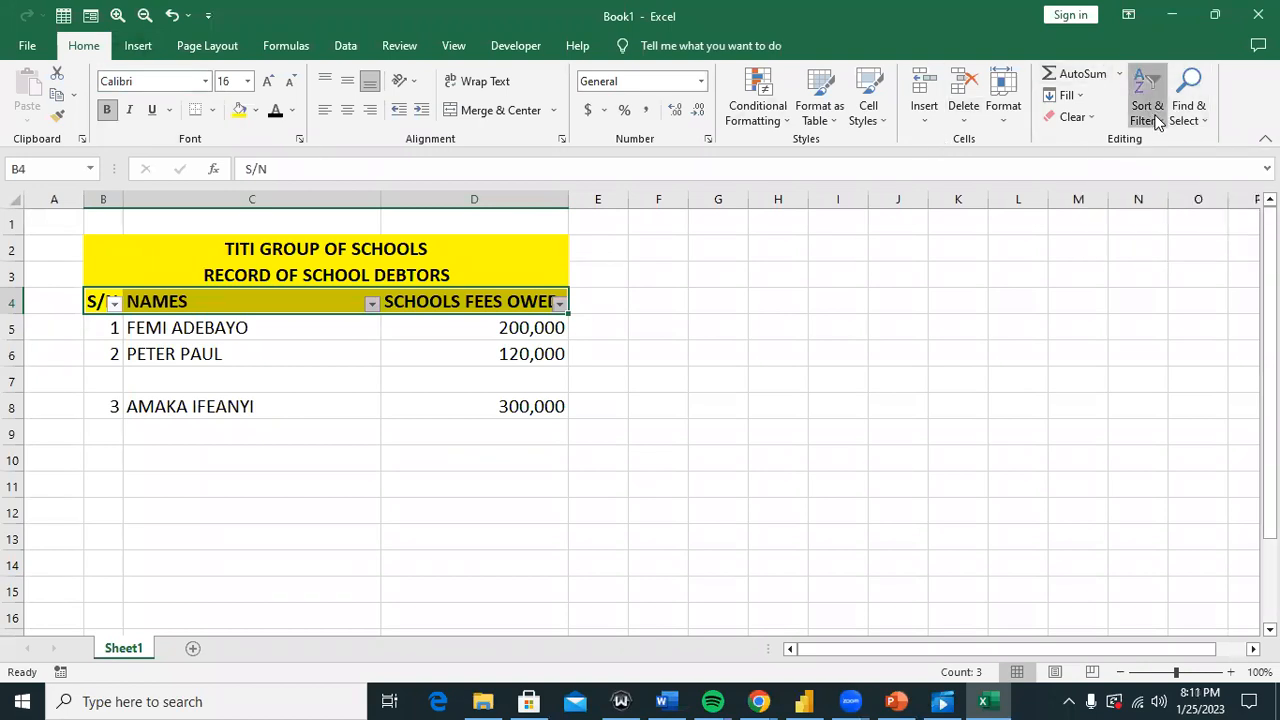
pyautogui.click(1172, 211)
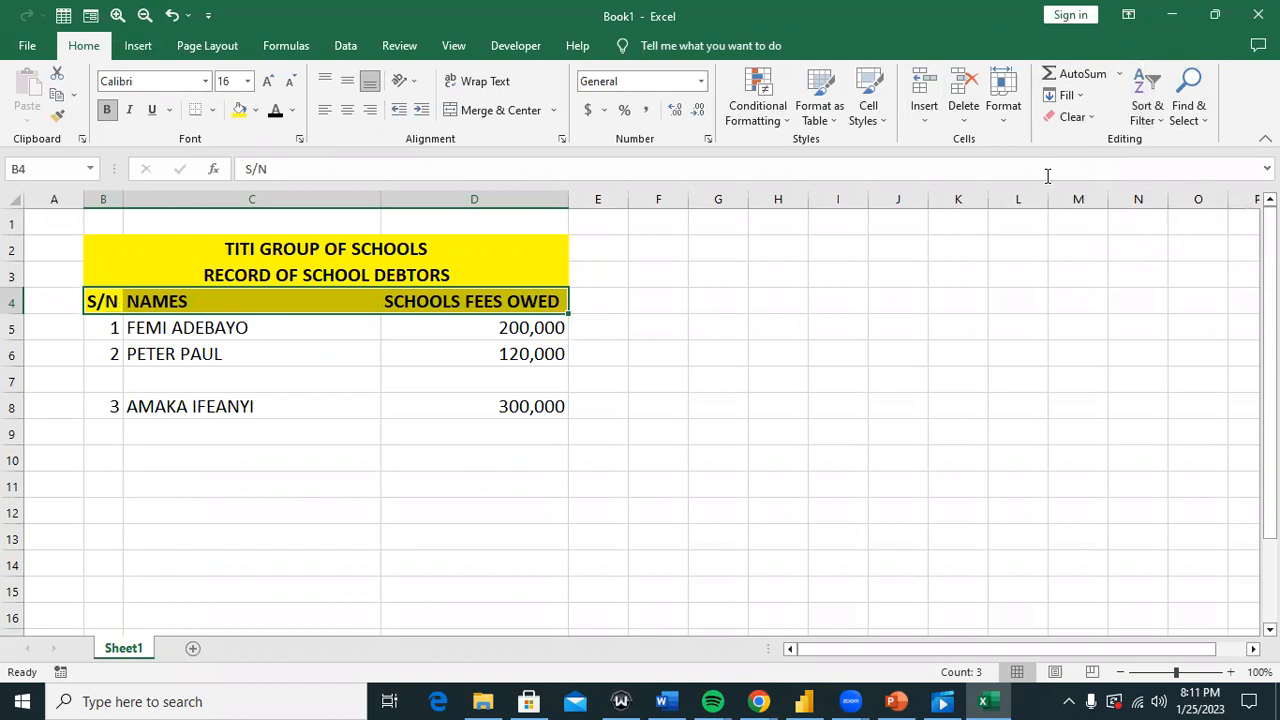
pyautogui.click(1143, 120)
pyautogui.click(1172, 210)
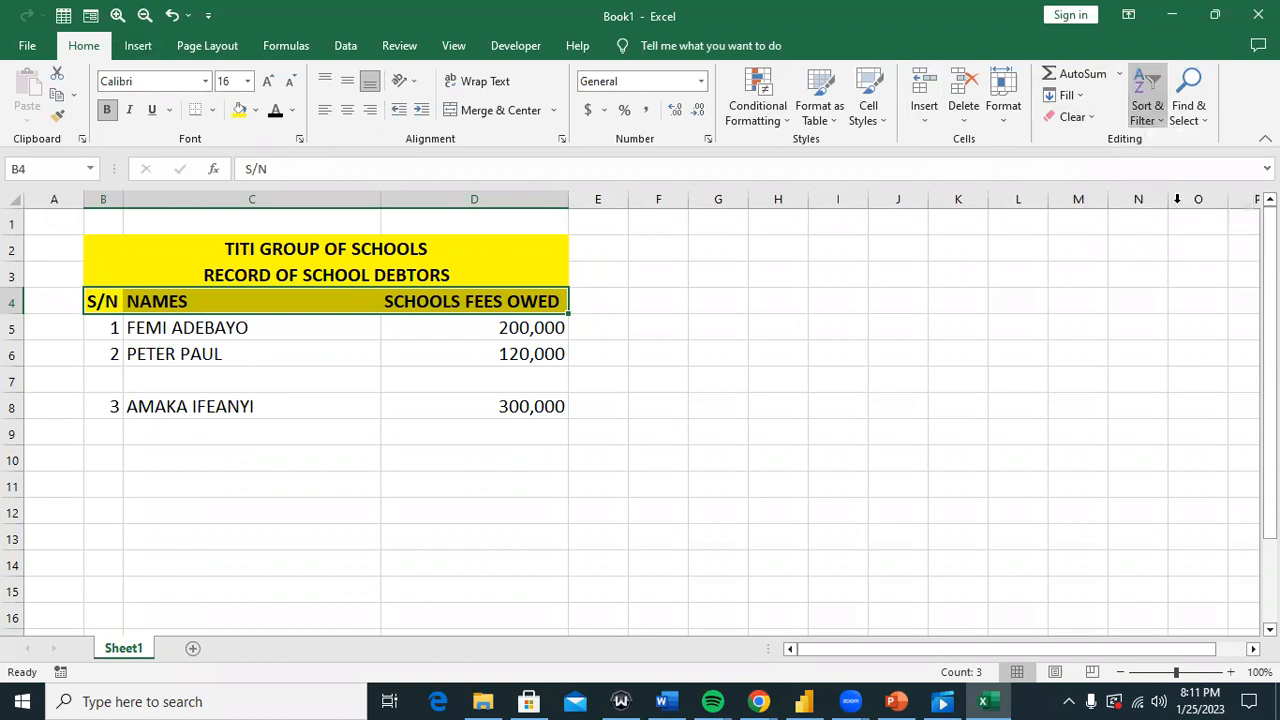
pyautogui.click(584, 330)
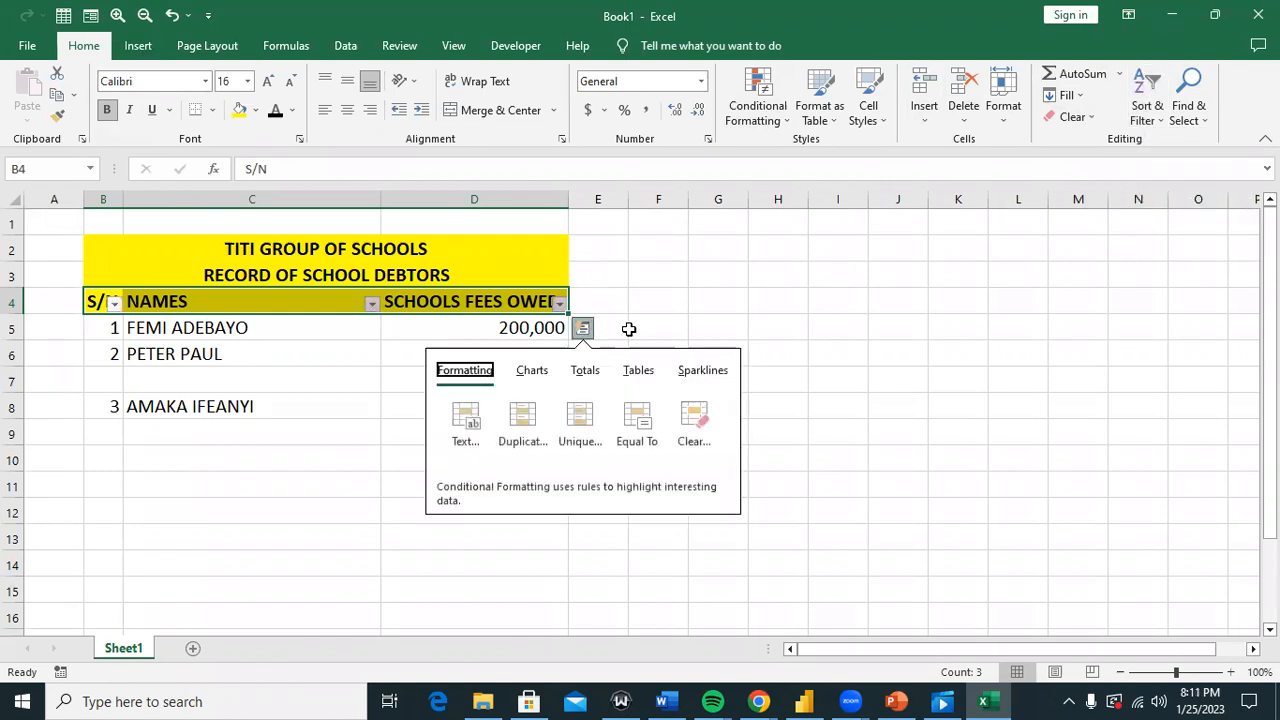
pyautogui.click(630, 331)
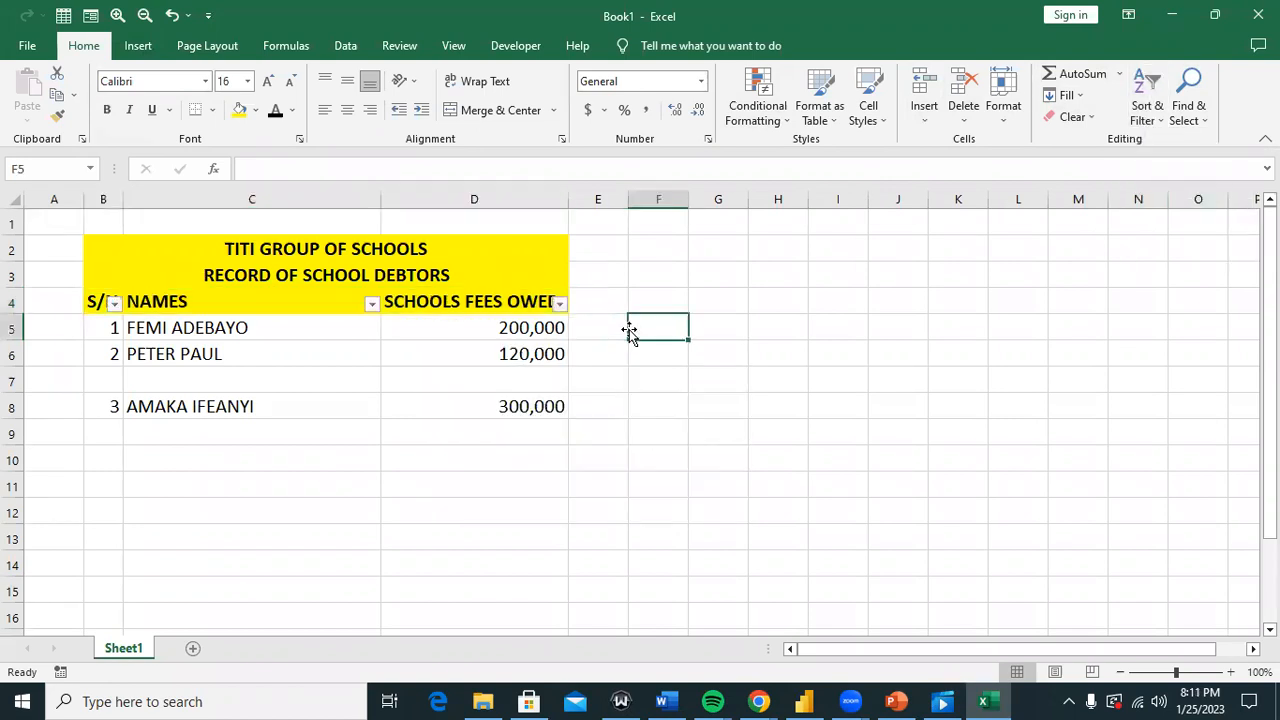
pyautogui.click(372, 305)
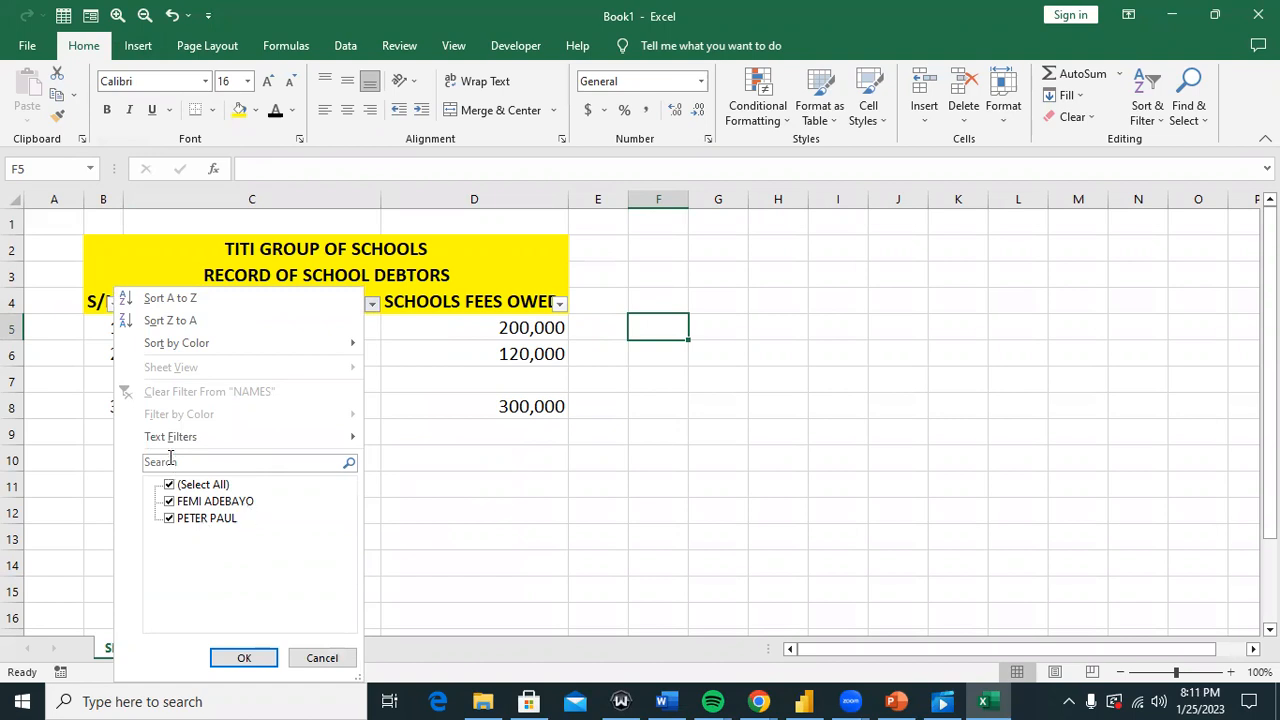
pyautogui.click(464, 460)
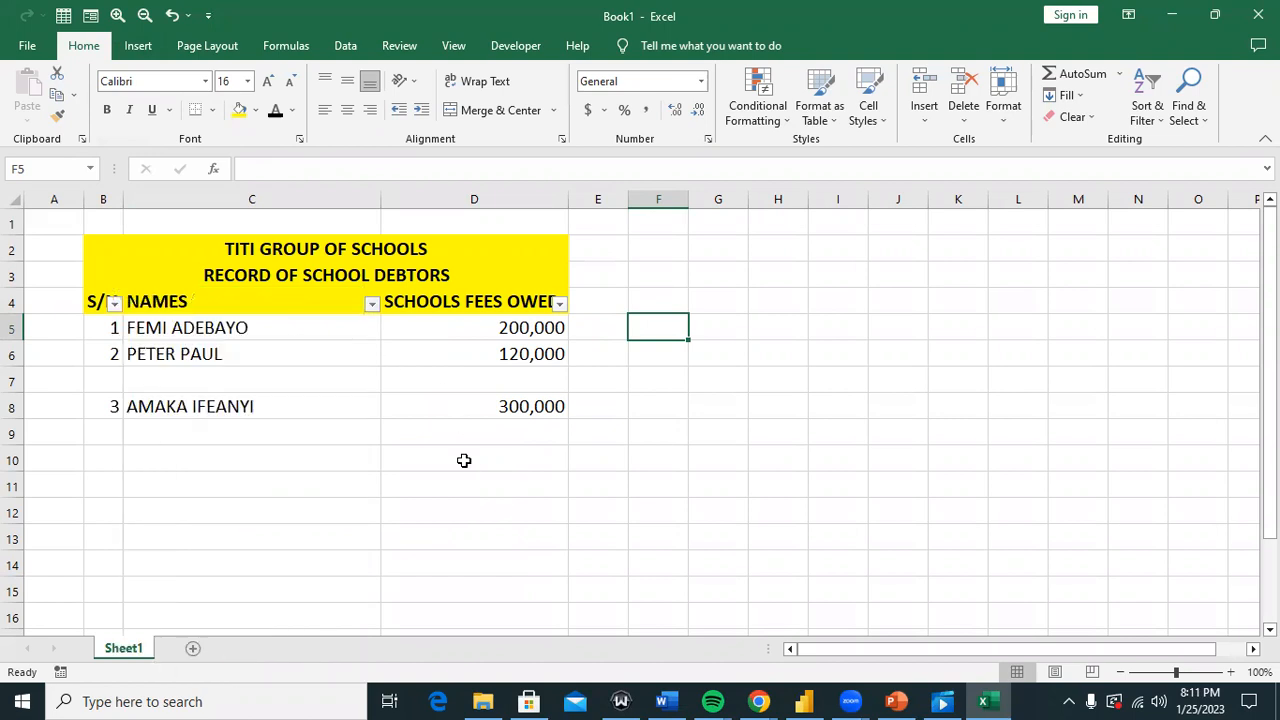
pyautogui.click(243, 487)
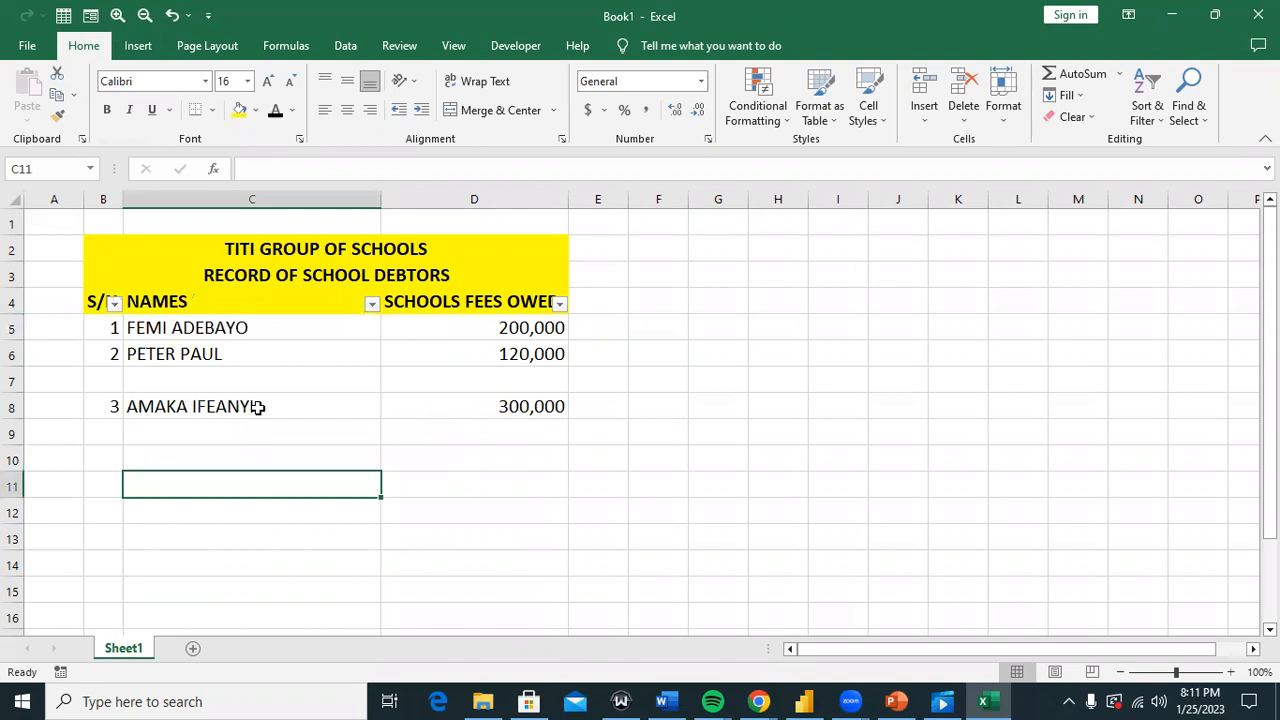
pyautogui.click(171, 386)
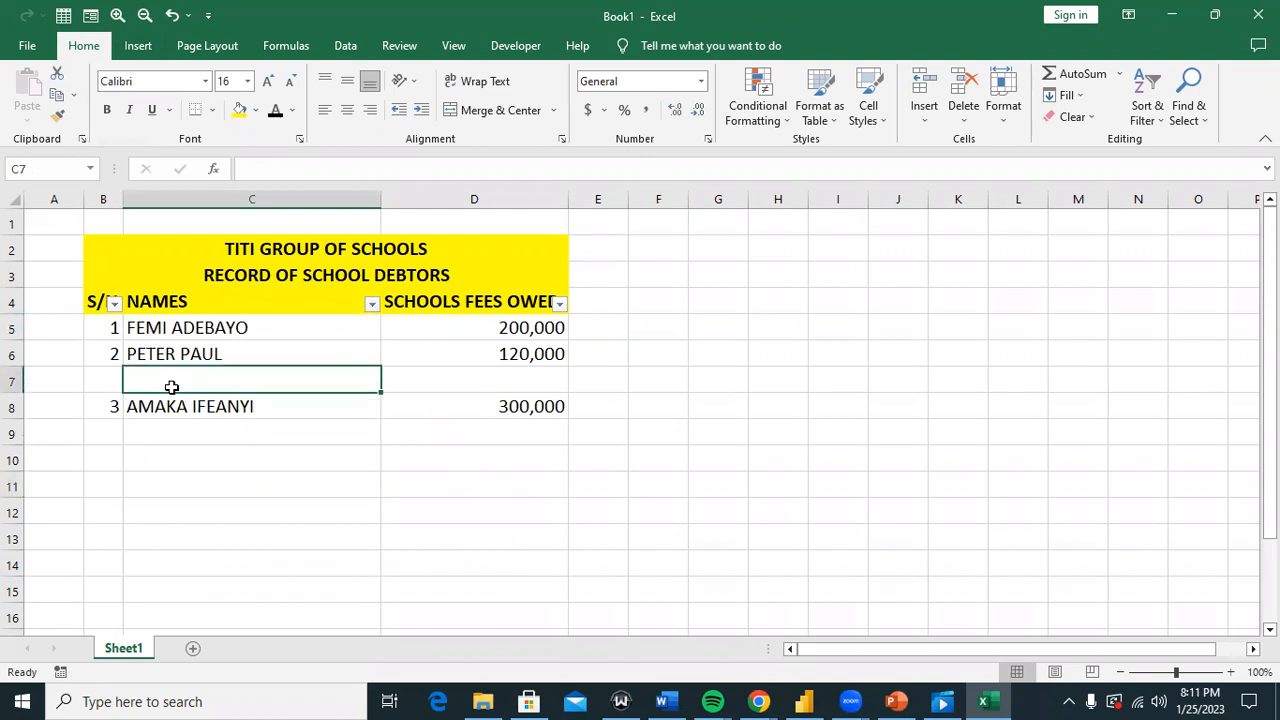
pyautogui.click(101, 376)
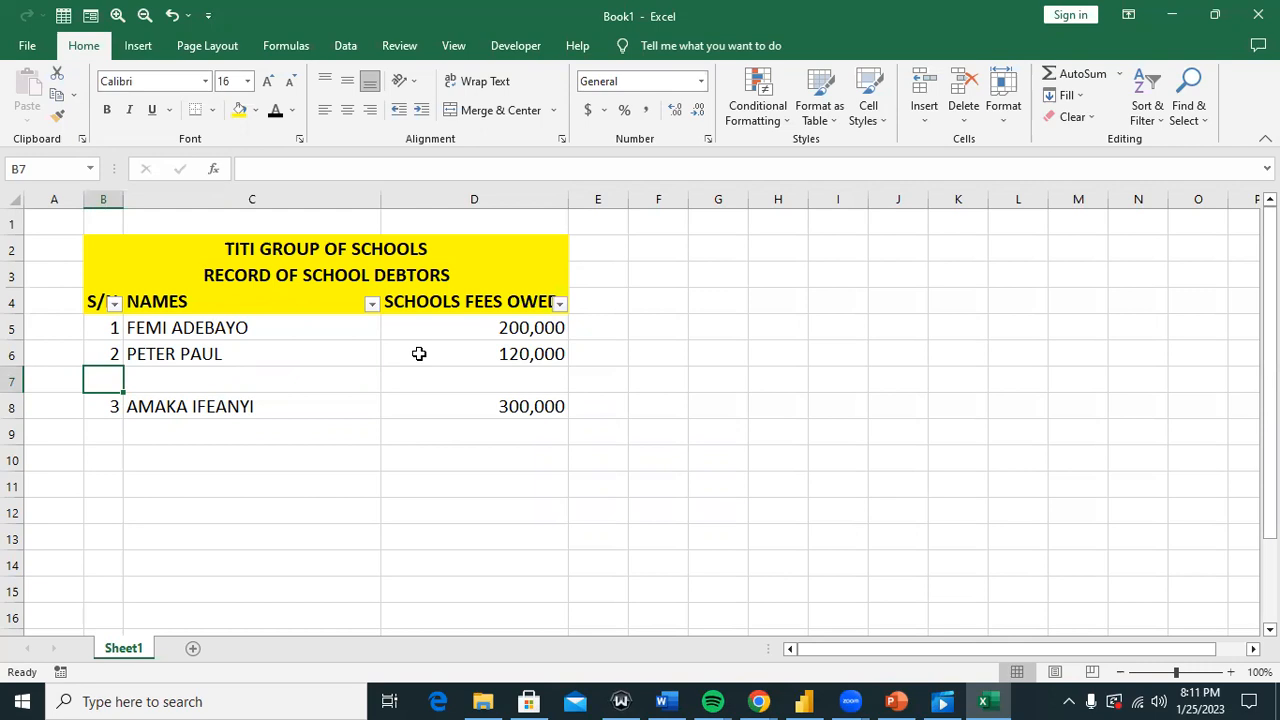
pyautogui.click(277, 377)
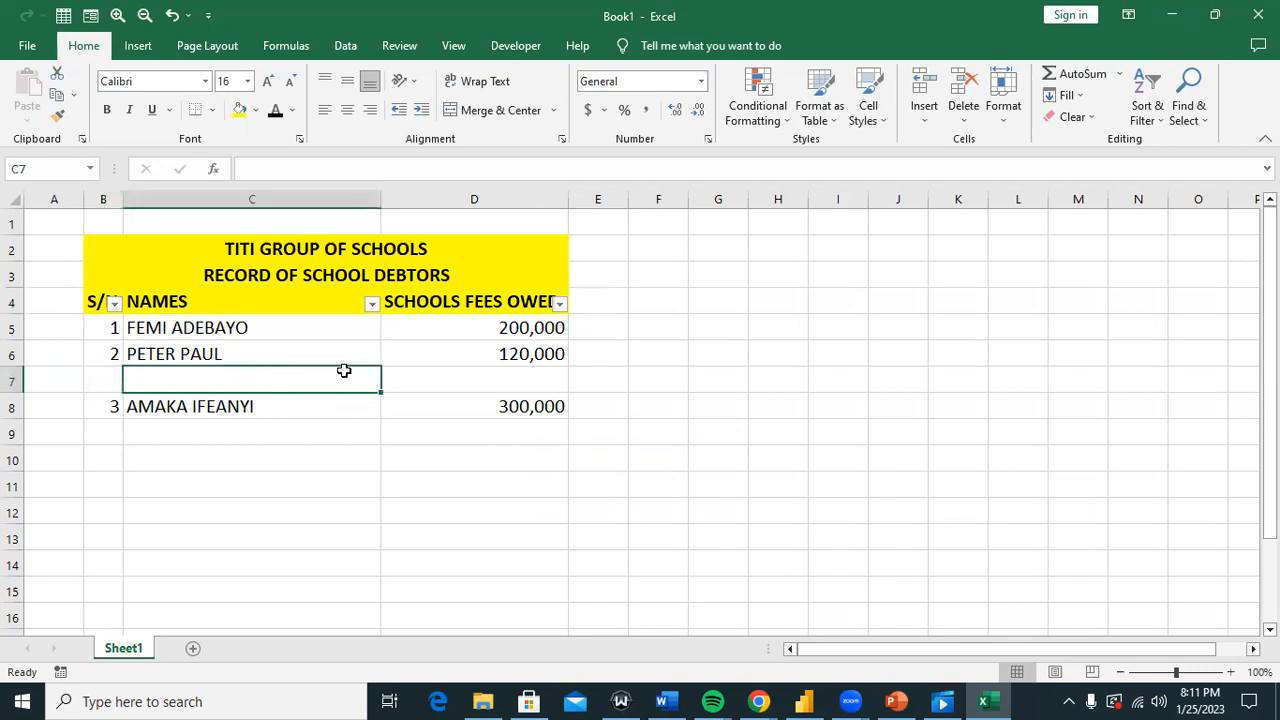
pyautogui.click(451, 369)
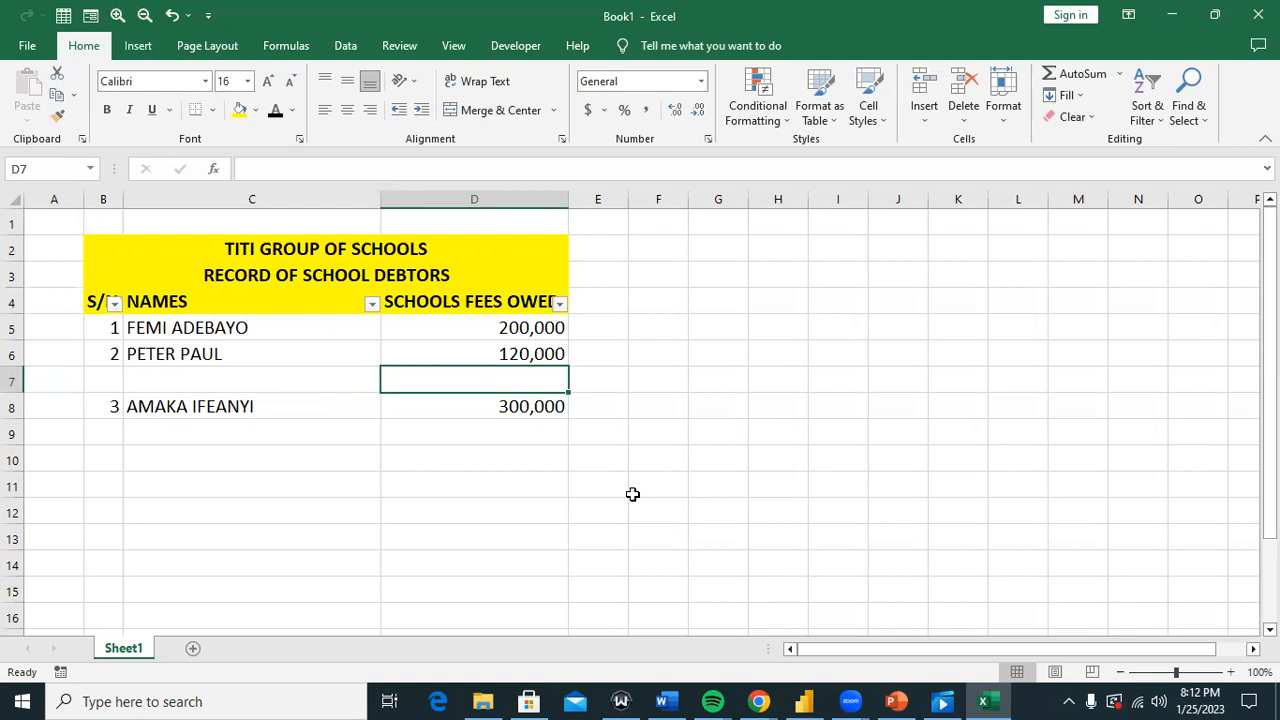
pyautogui.click(288, 362)
pyautogui.click(297, 378)
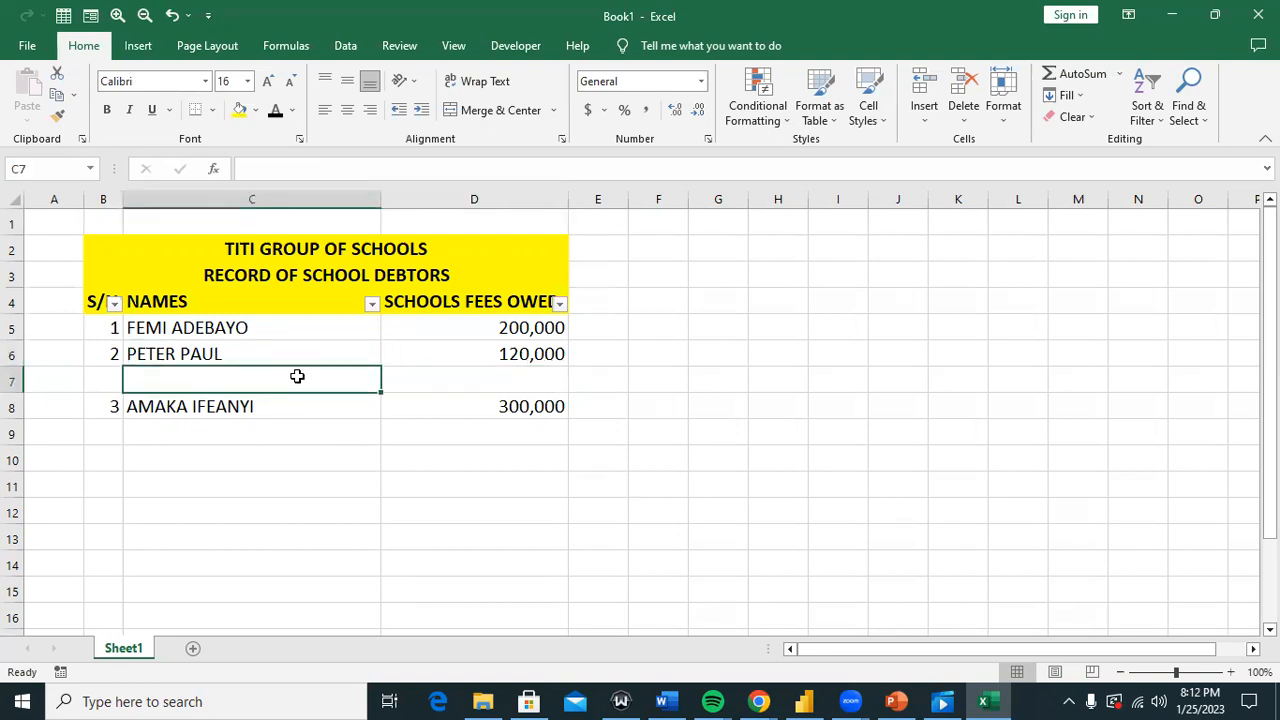
pyautogui.click(373, 304)
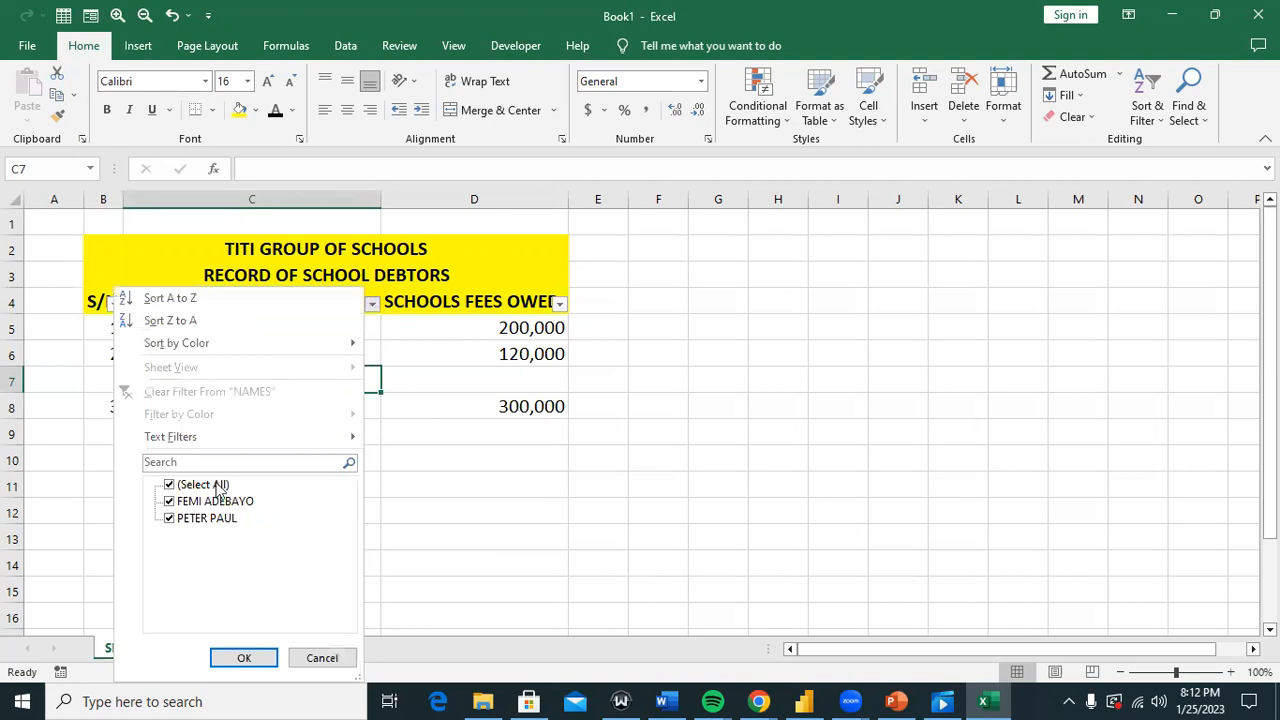
pyautogui.click(458, 400)
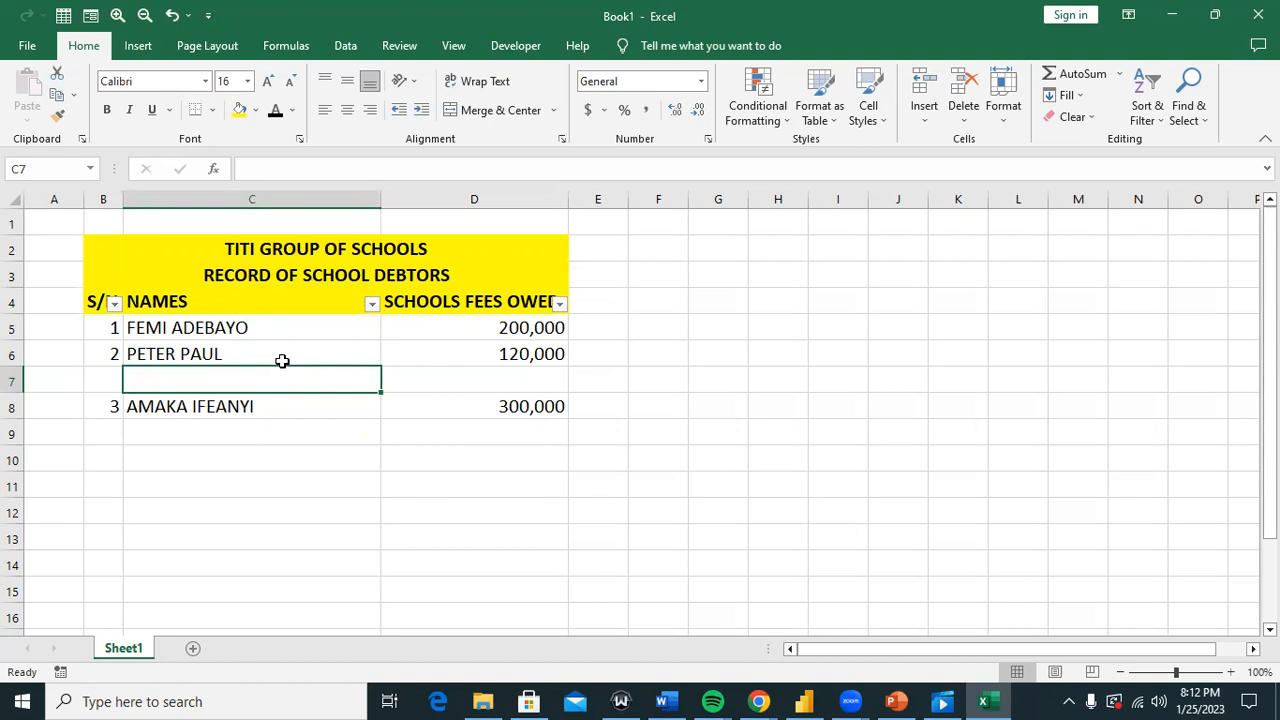
pyautogui.click(372, 303)
pyautogui.click(645, 370)
pyautogui.click(106, 336)
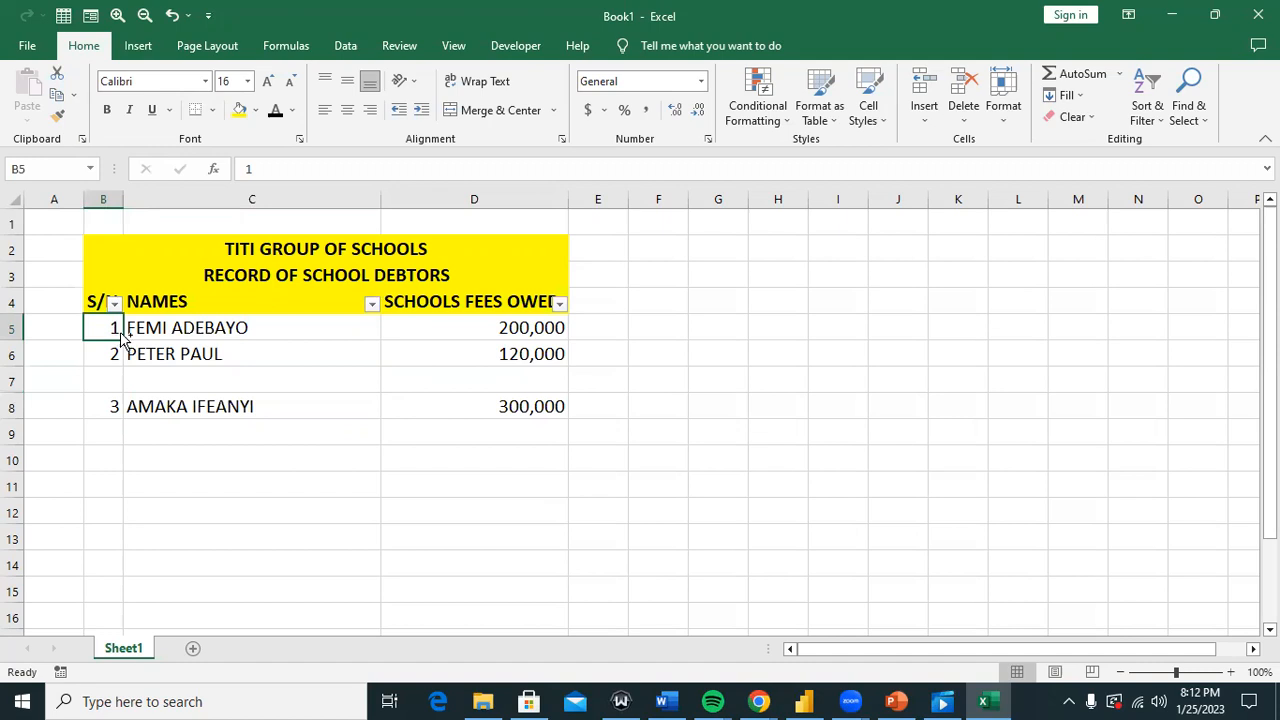
# Step: Select B5:D8 and use Go To Special with Blanks to pick out the empty cells
pyautogui.hotkey('shift', 'Down')
pyautogui.hotkey('shift', 'Left')
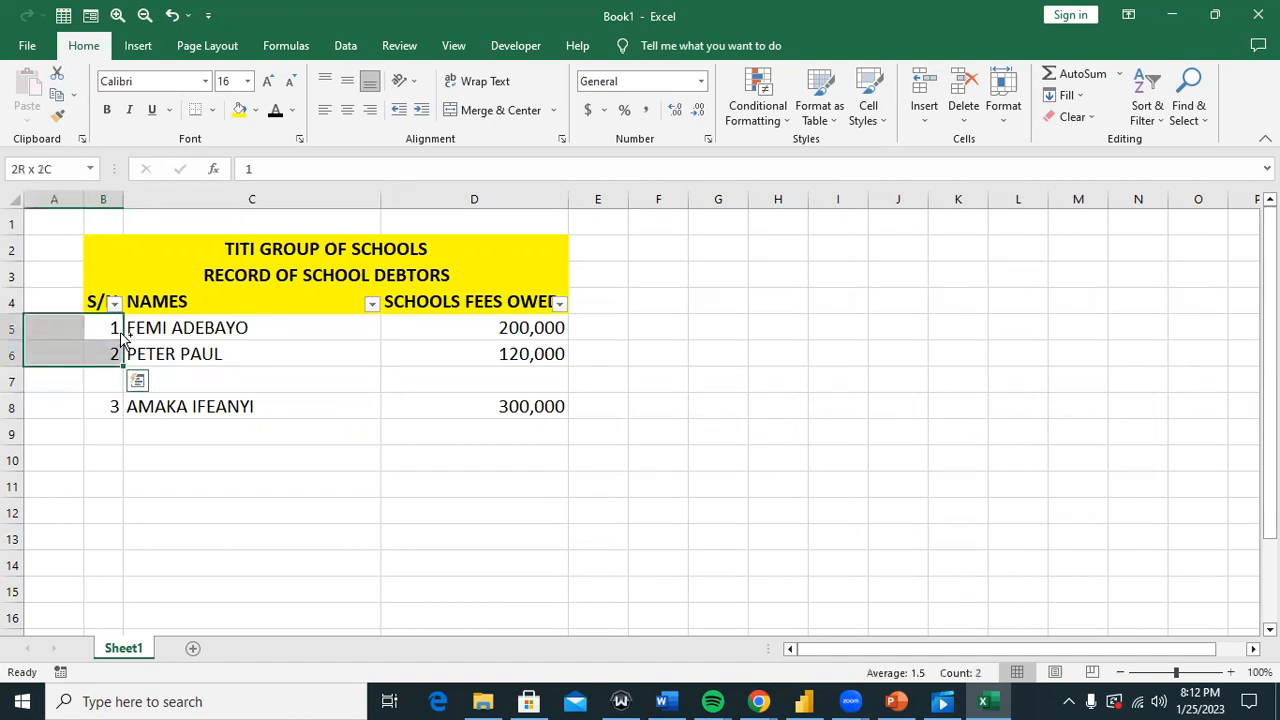
pyautogui.moveTo(112, 332); pyautogui.dragTo(471, 399)
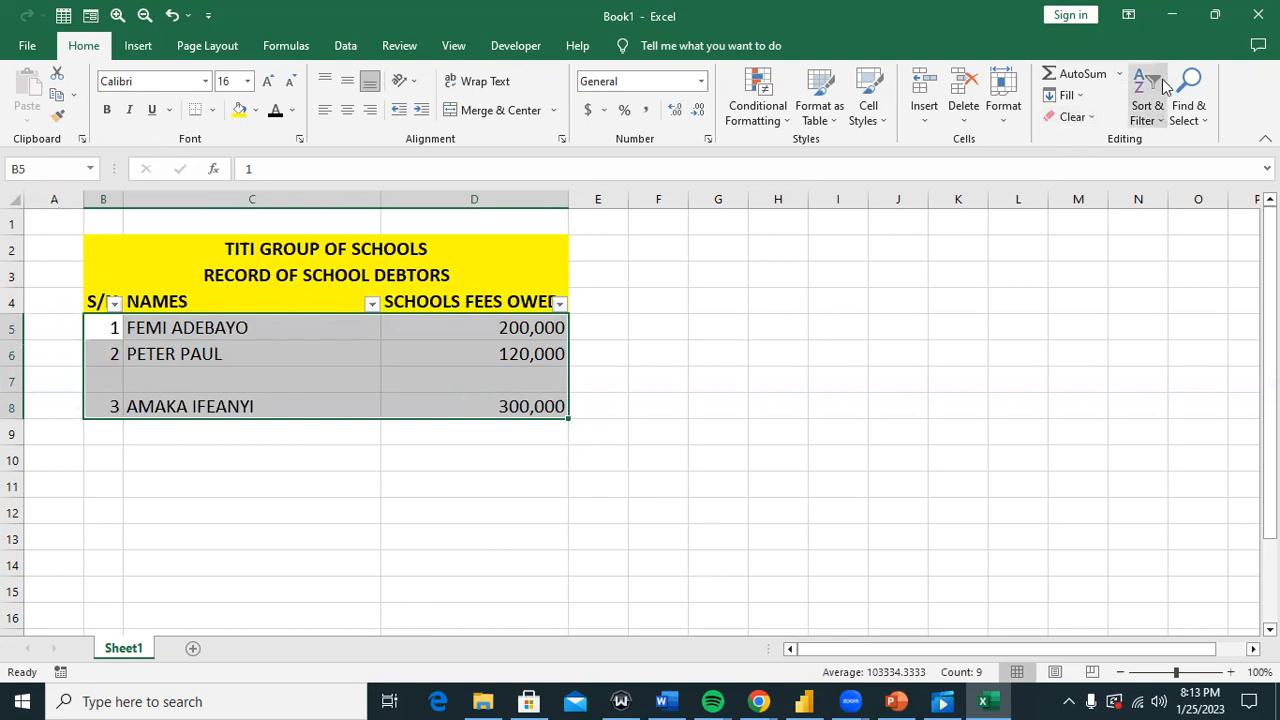
pyautogui.click(1196, 123)
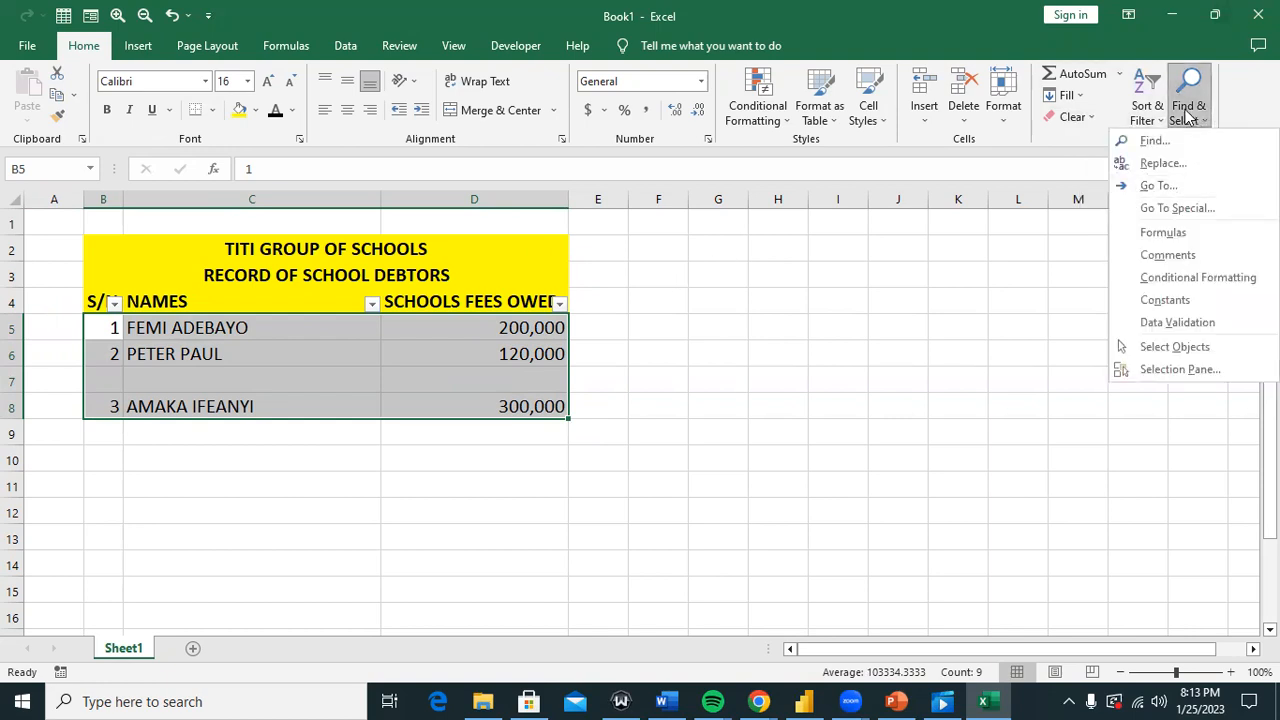
pyautogui.click(1167, 210)
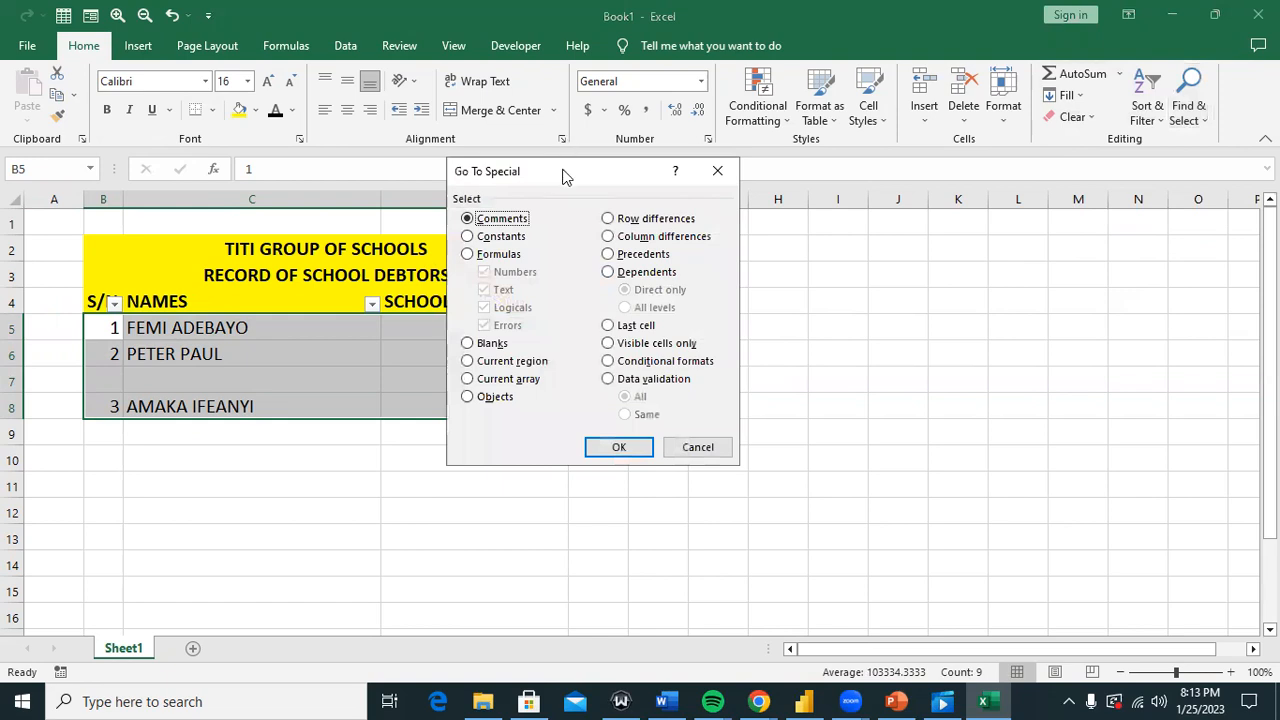
pyautogui.moveTo(563, 168); pyautogui.dragTo(705, 203)
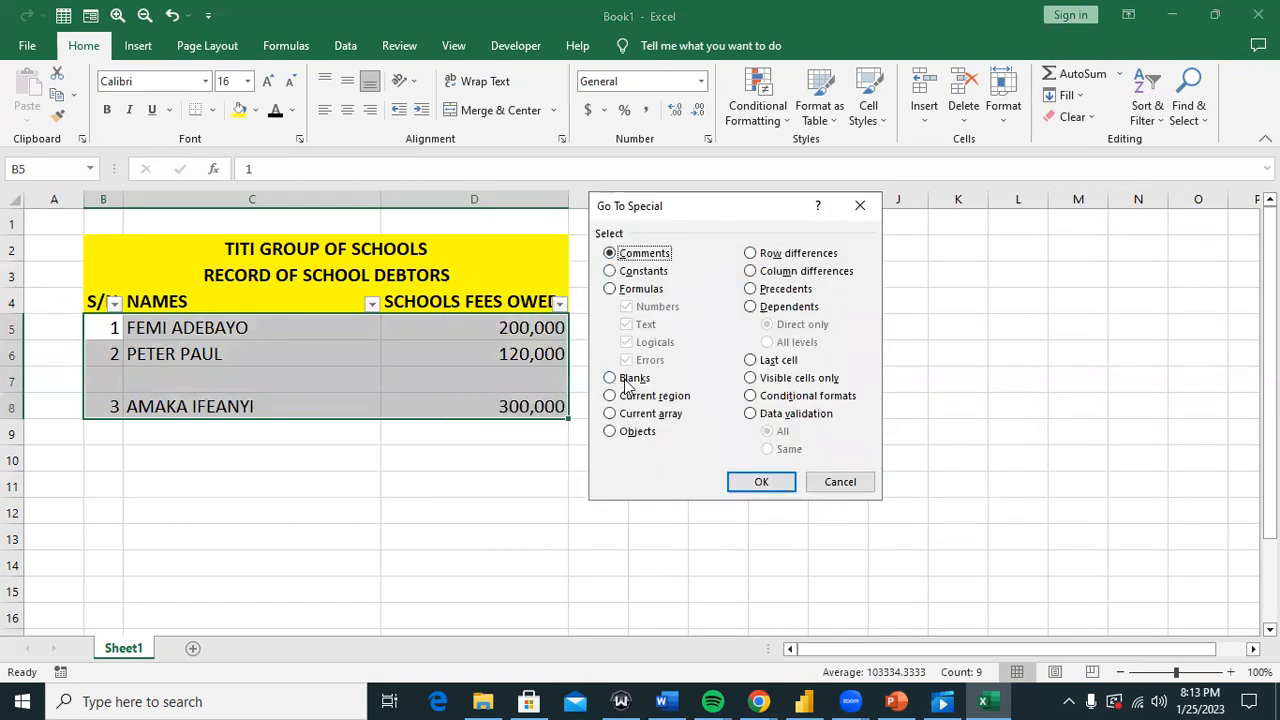
pyautogui.moveTo(673, 212); pyautogui.dragTo(718, 212)
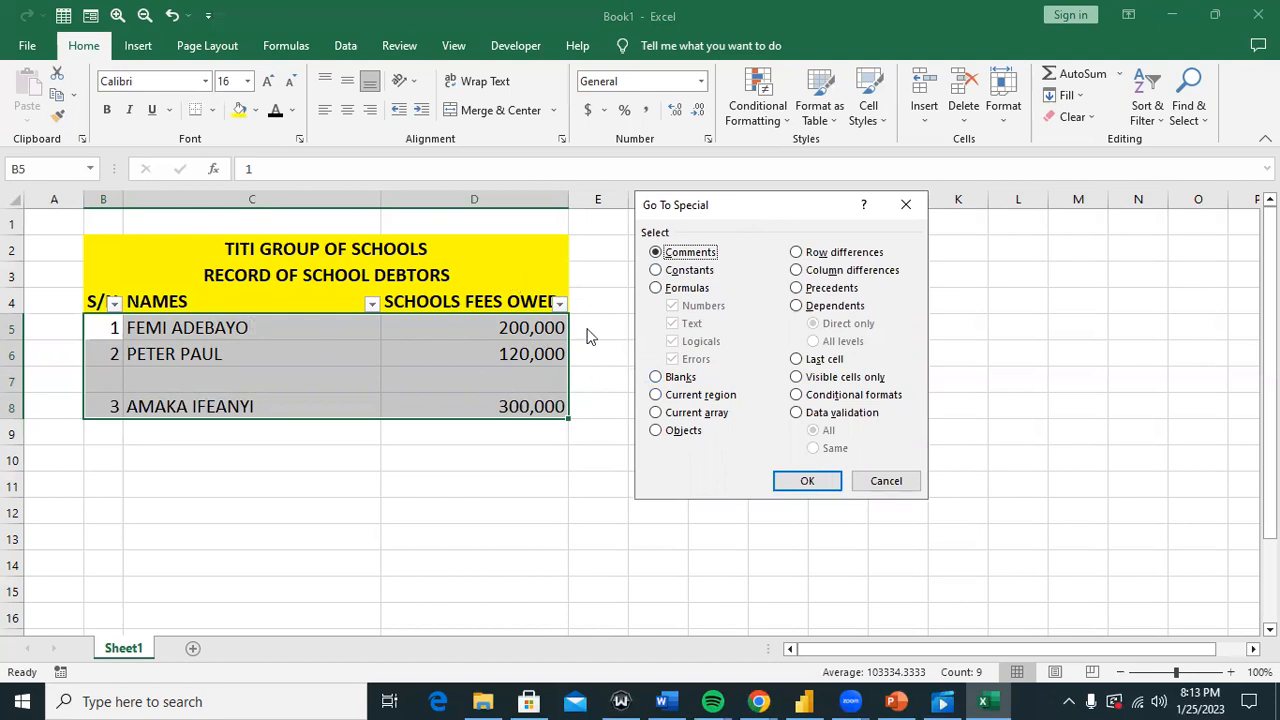
pyautogui.click(681, 377)
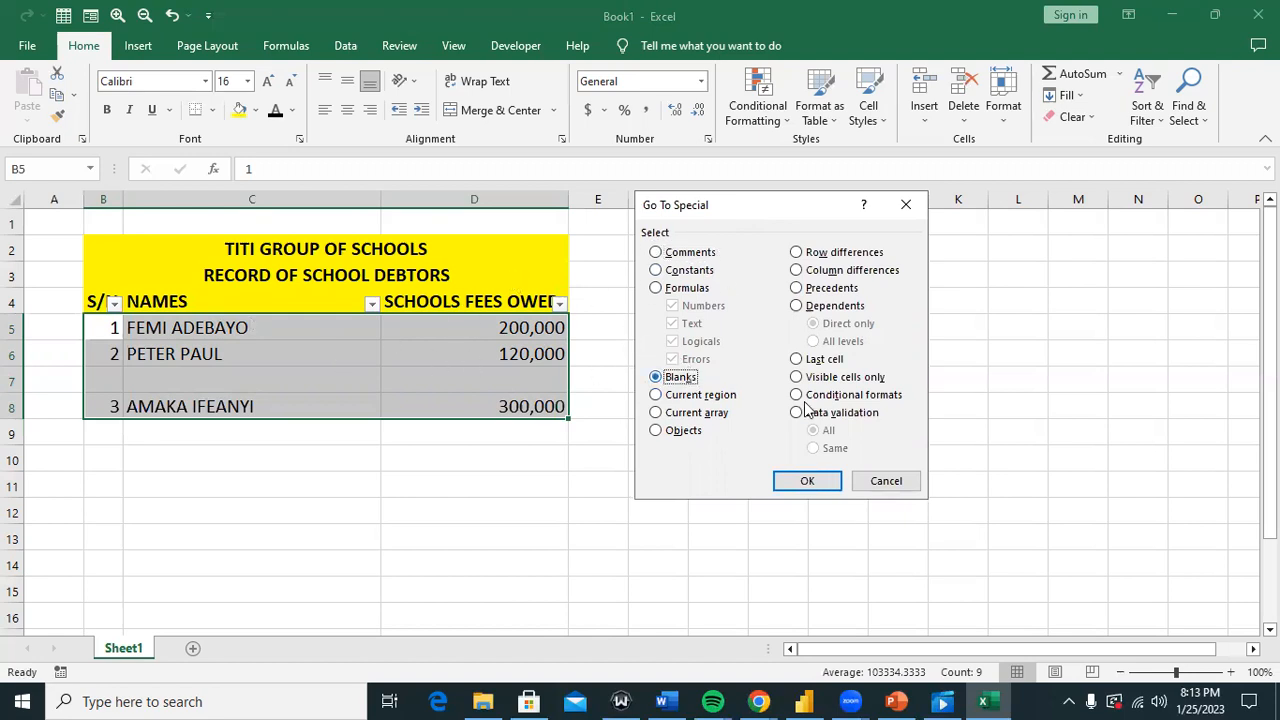
pyautogui.click(810, 481)
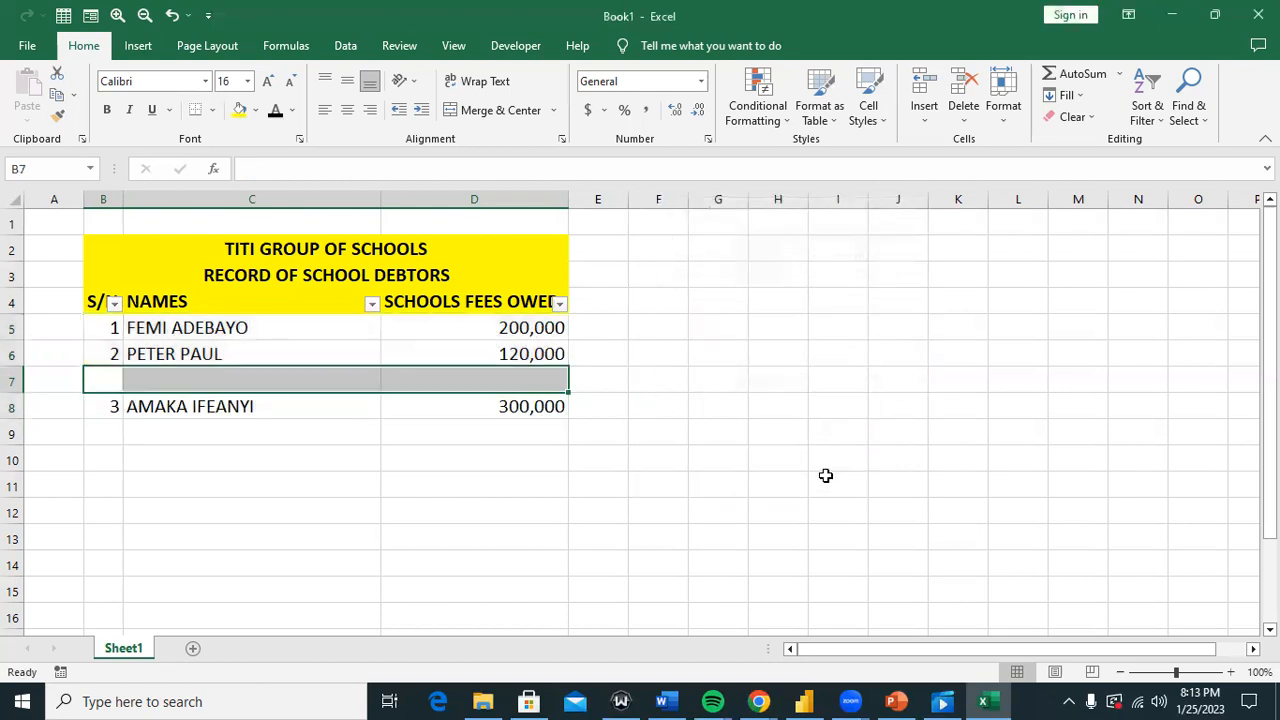
# Step: Fill B7:D7 yellow, delete the sheet row, then undo the deletion
pyautogui.click(239, 110)
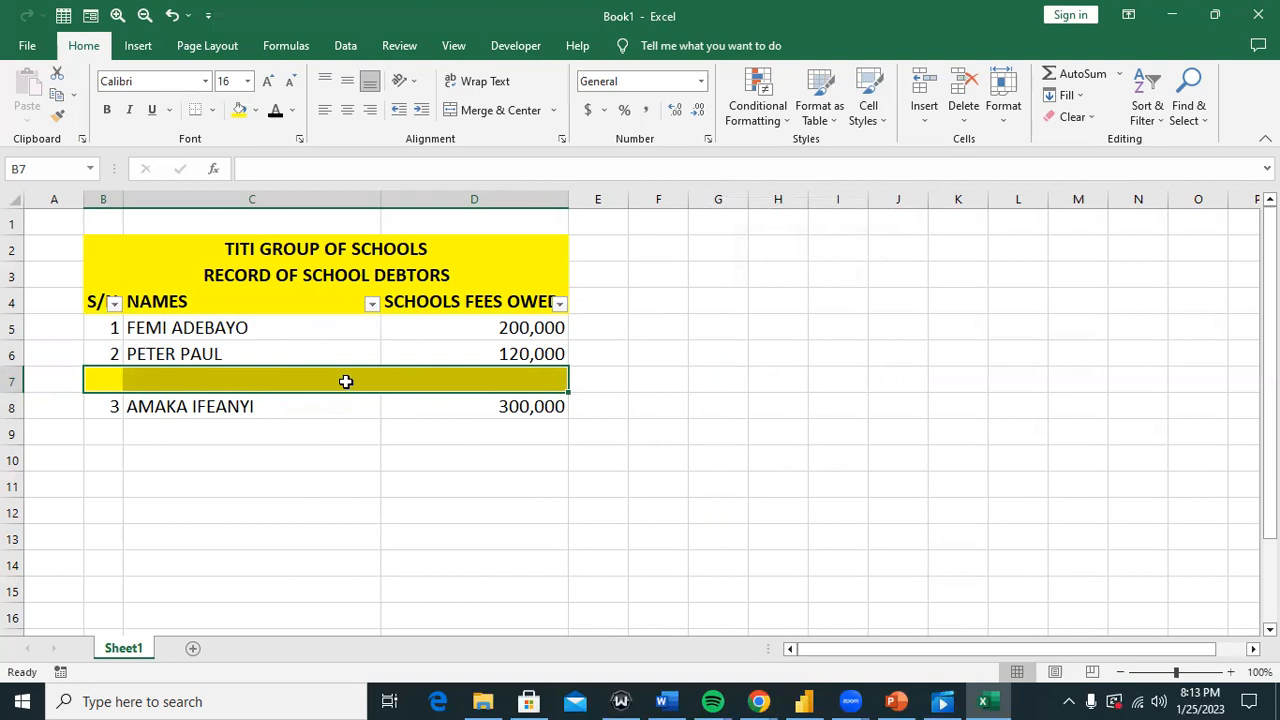
pyautogui.click(965, 120)
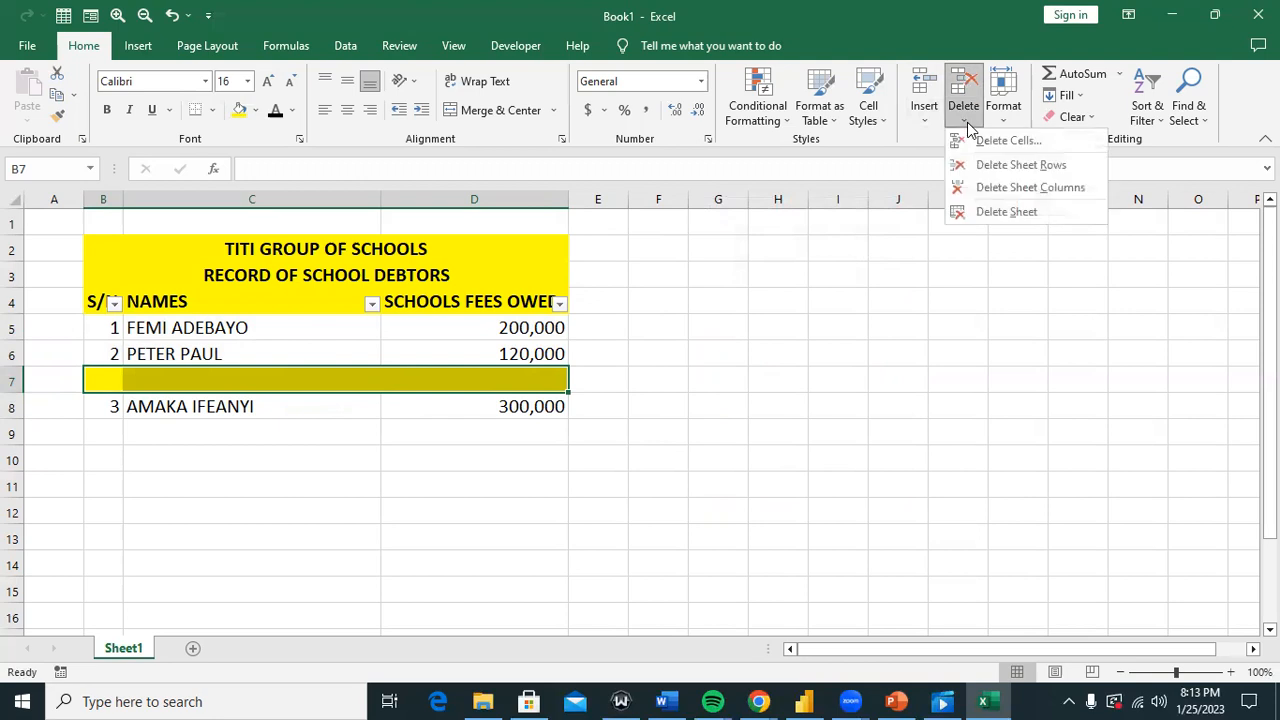
pyautogui.click(1002, 166)
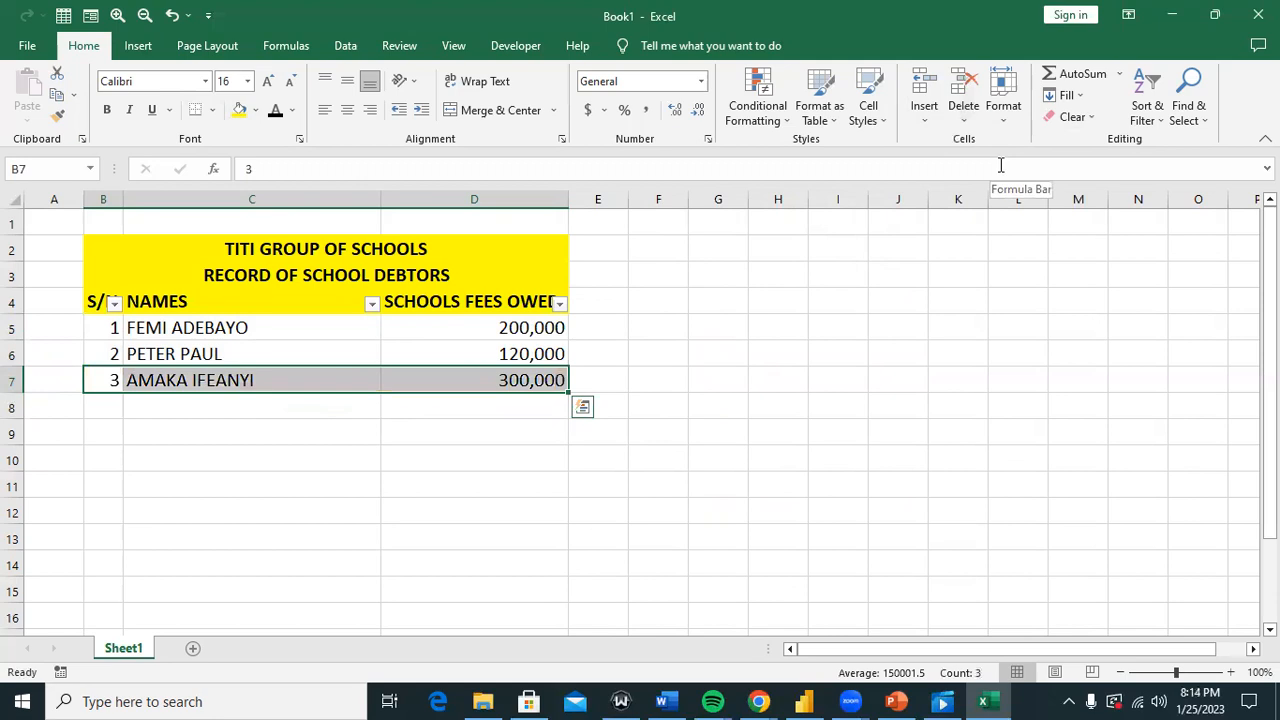
pyautogui.hotkey('ctrl', 'z')
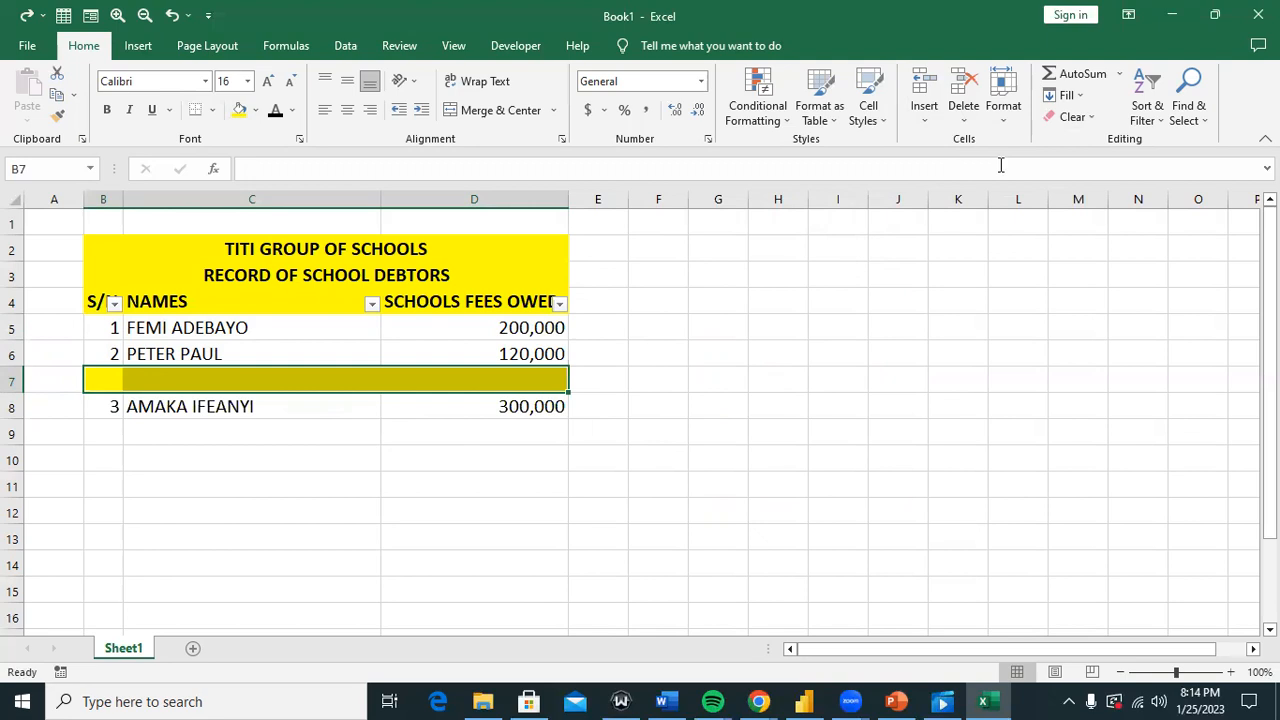
# Step: Delete the entire blank row 7 through the Delete dialog, then bring Power BI Desktop forward
pyautogui.hotkey('ctrl', '-')
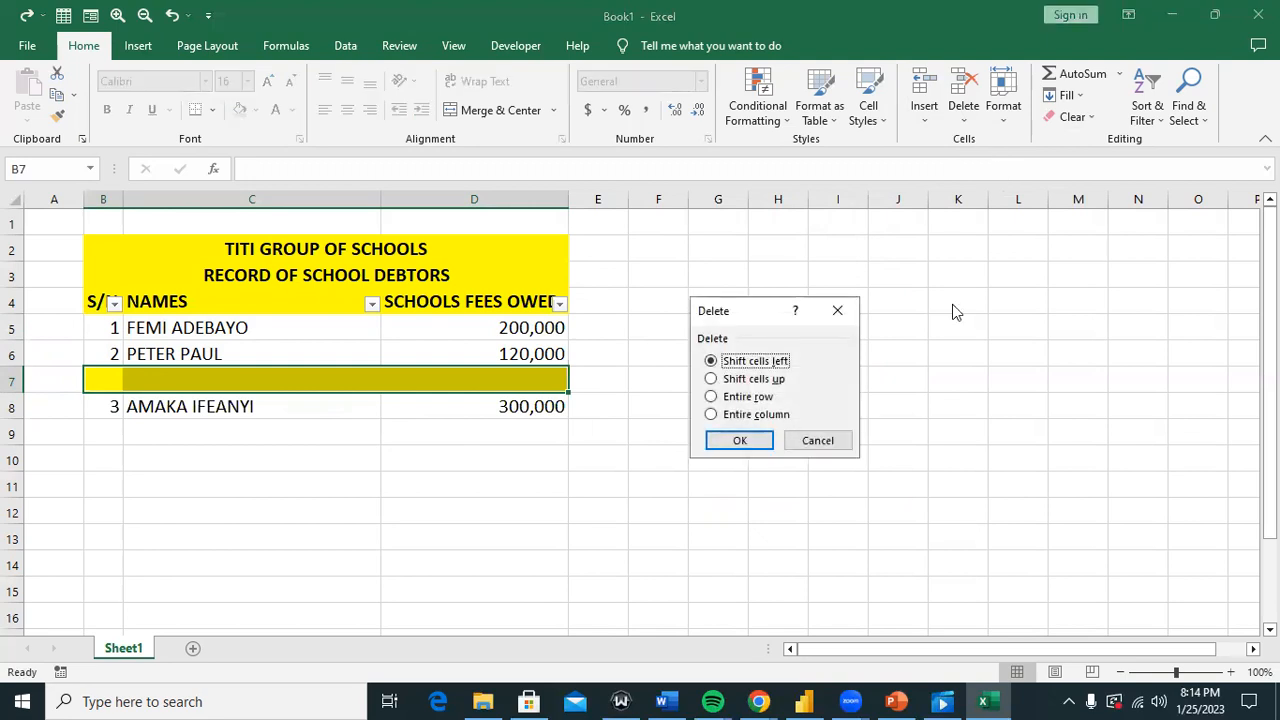
pyautogui.click(729, 398)
pyautogui.click(740, 440)
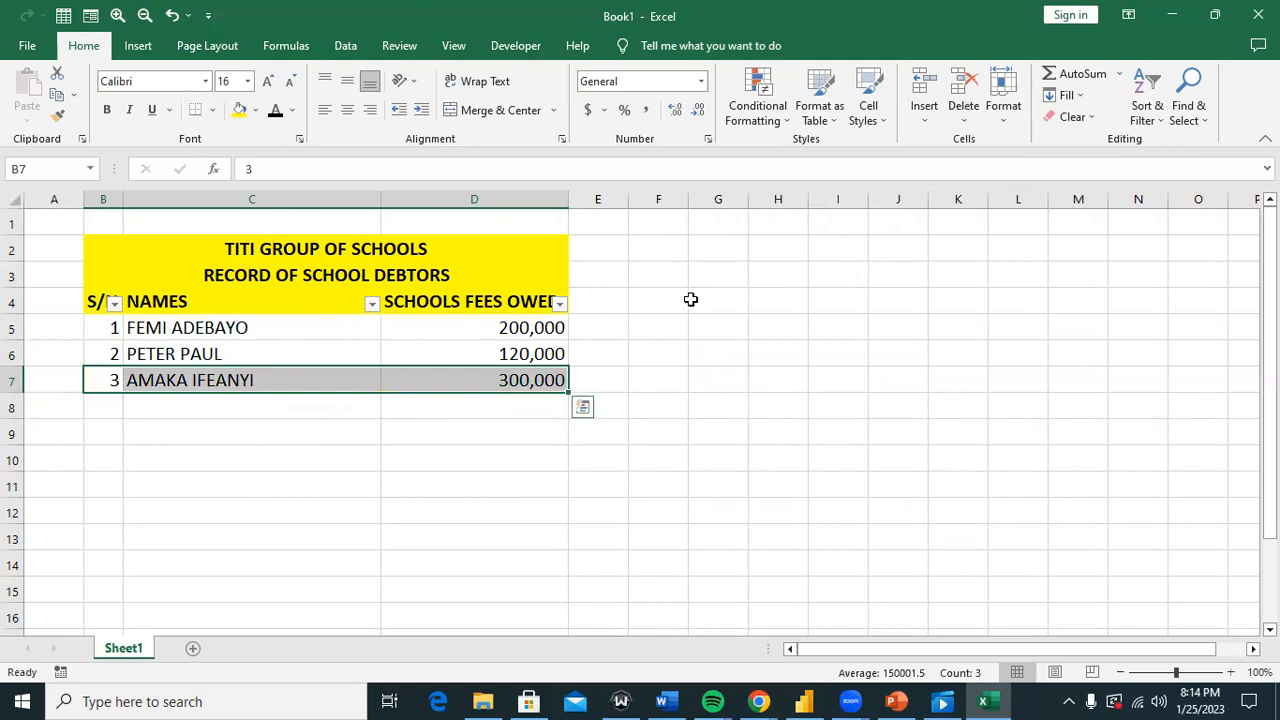
pyautogui.click(419, 462)
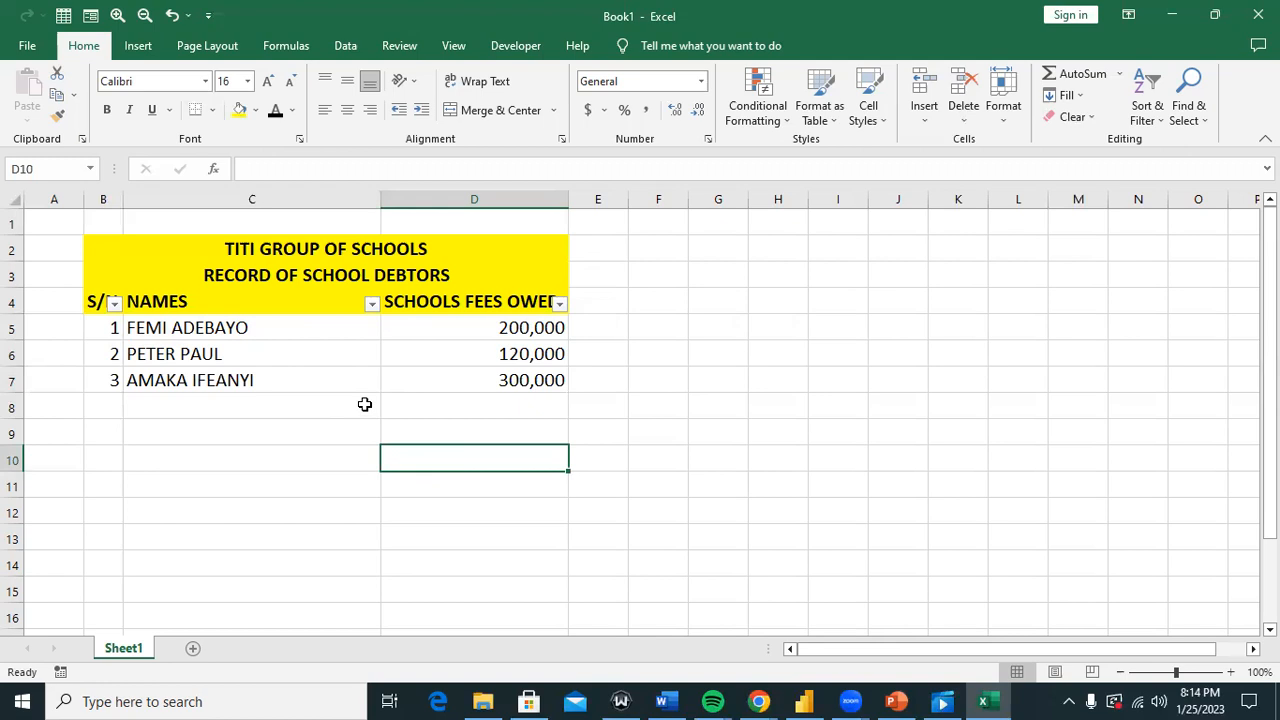
pyautogui.click(805, 700)
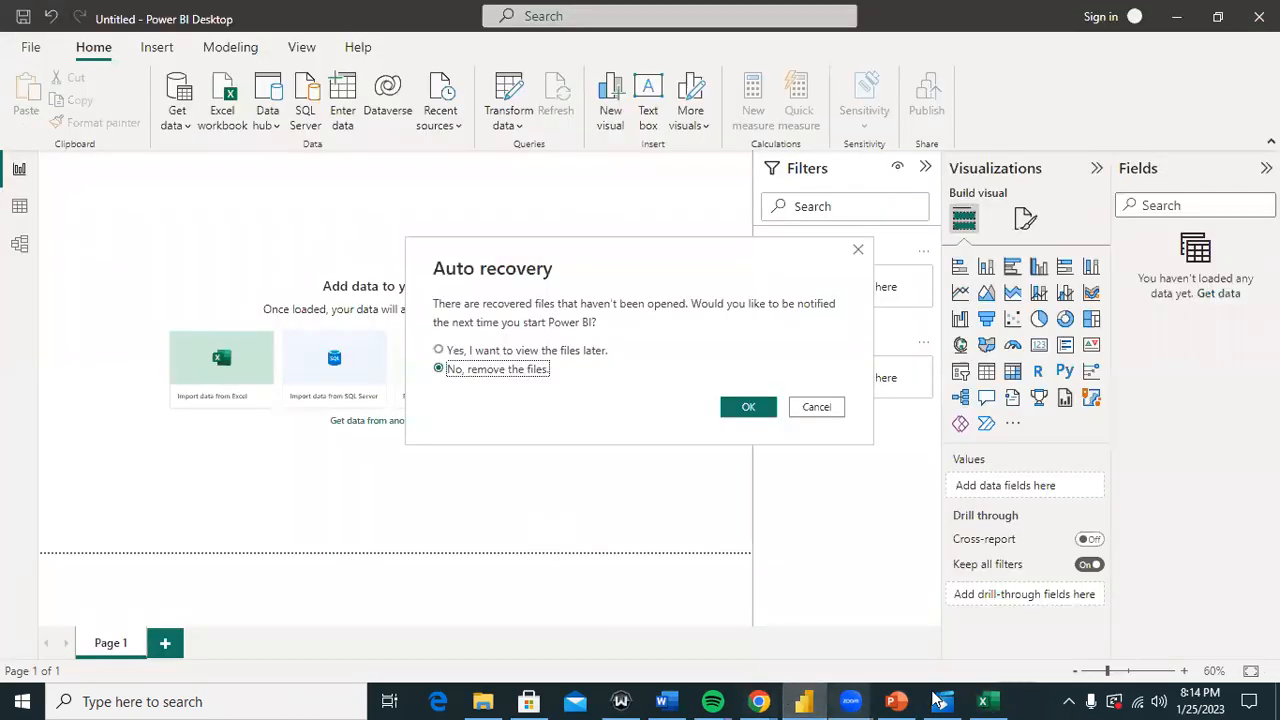
# Step: Cancel Power BI's auto recovery prompt, check the empty Data view, then minimize Power BI
pyautogui.click(988, 700)
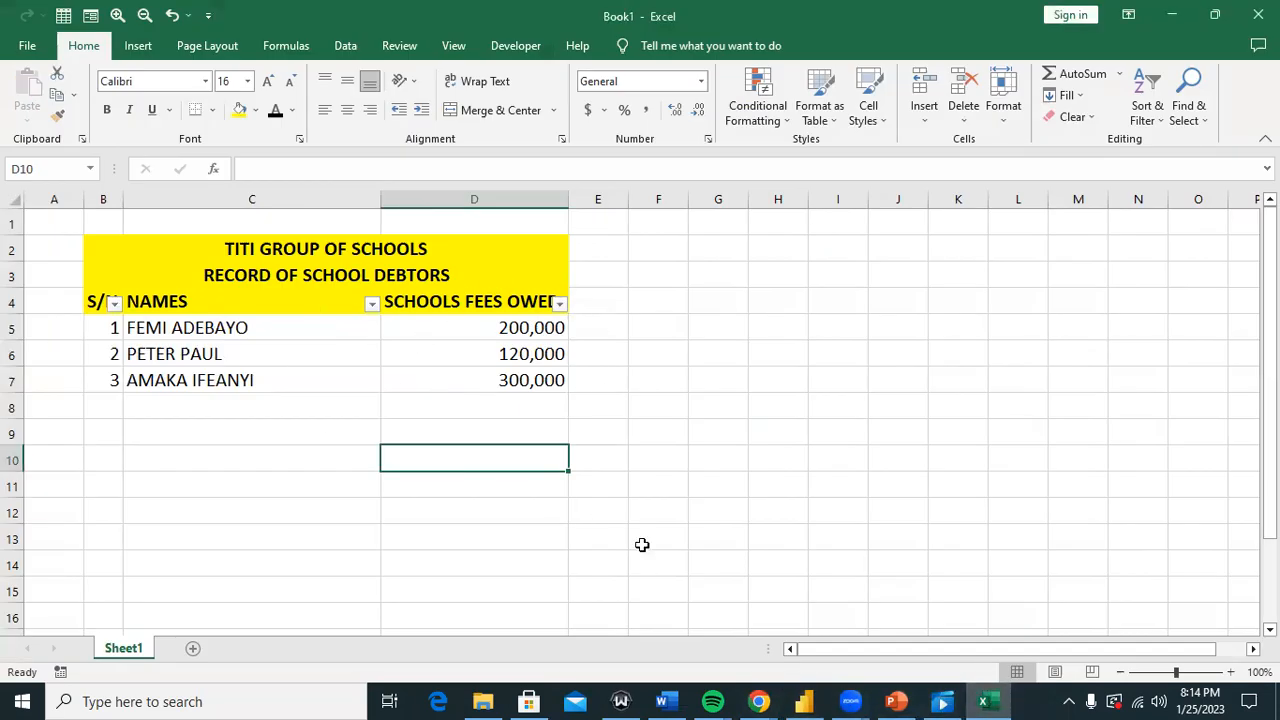
pyautogui.click(804, 701)
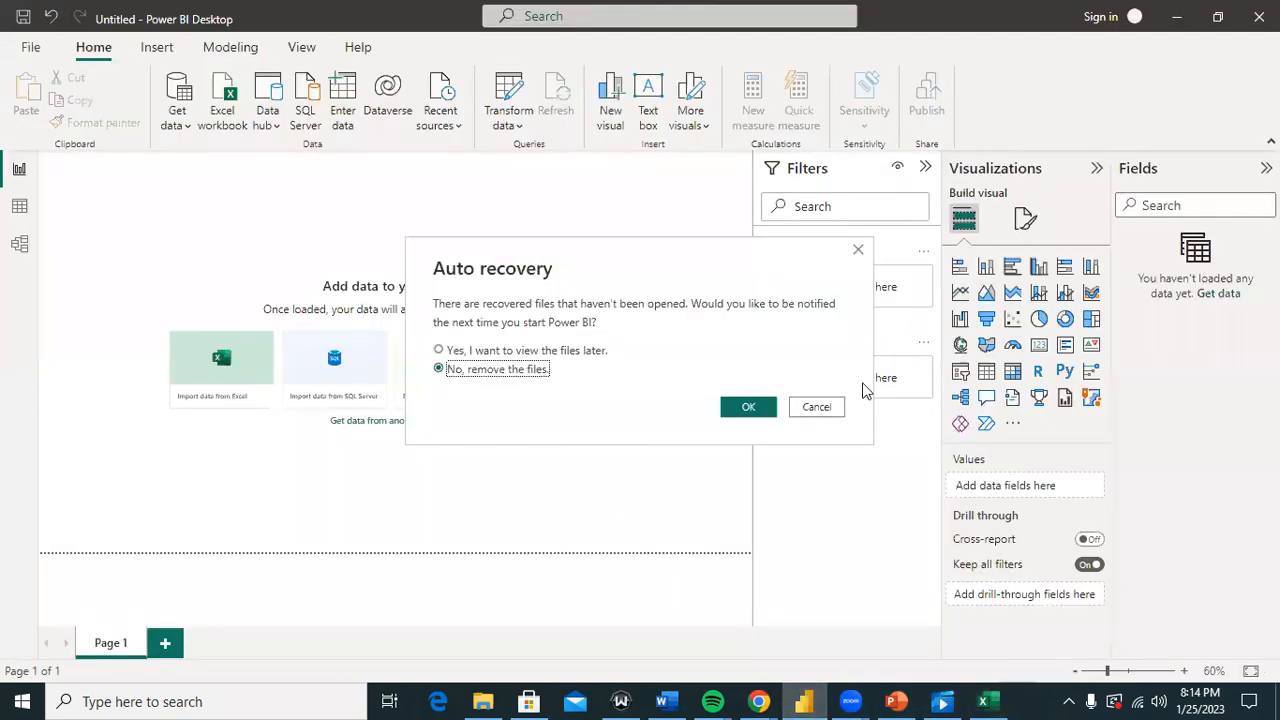
pyautogui.click(838, 408)
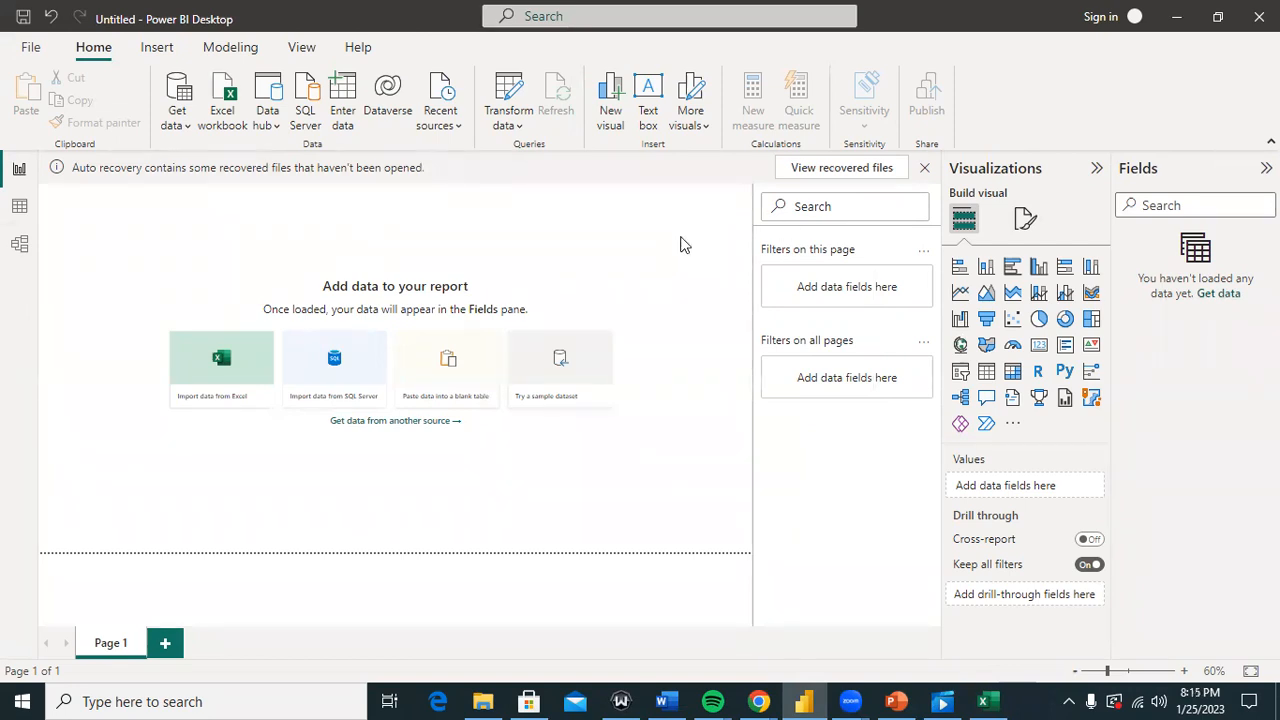
pyautogui.click(18, 208)
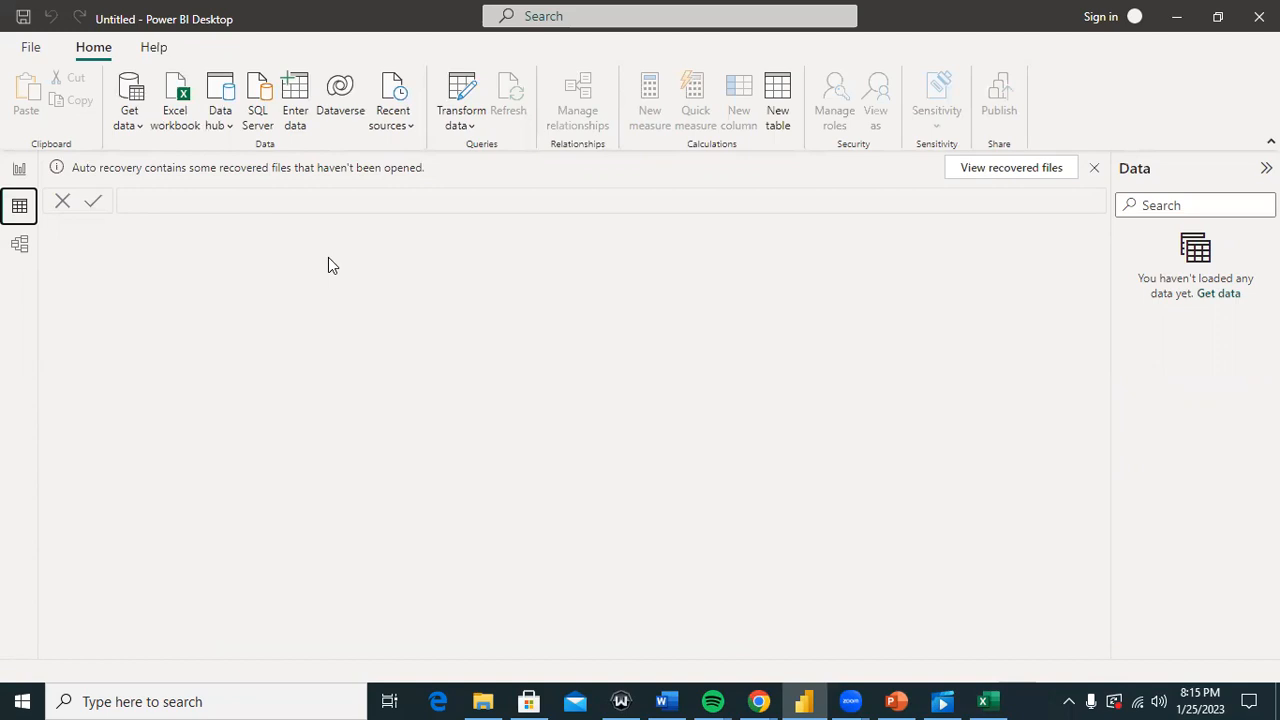
pyautogui.click(806, 700)
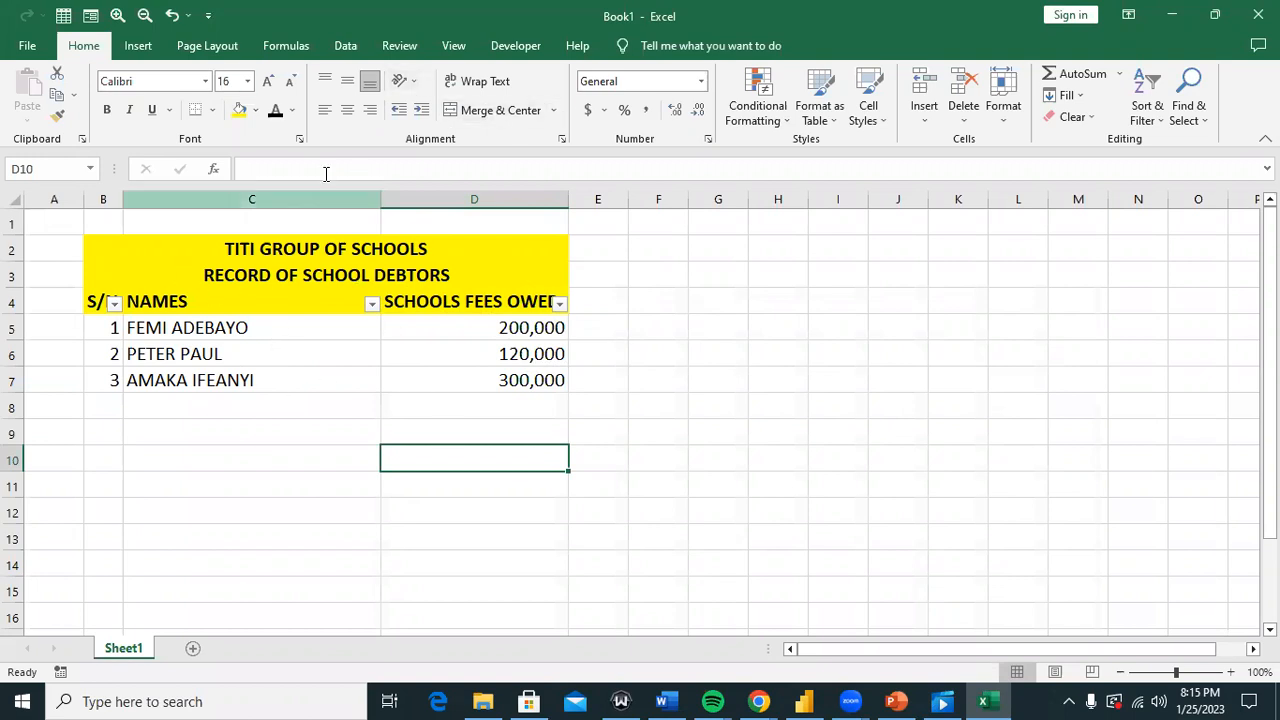
# Step: Browse New Query sources From File, From Database and From Online Services, then return to Power BI
pyautogui.click(346, 46)
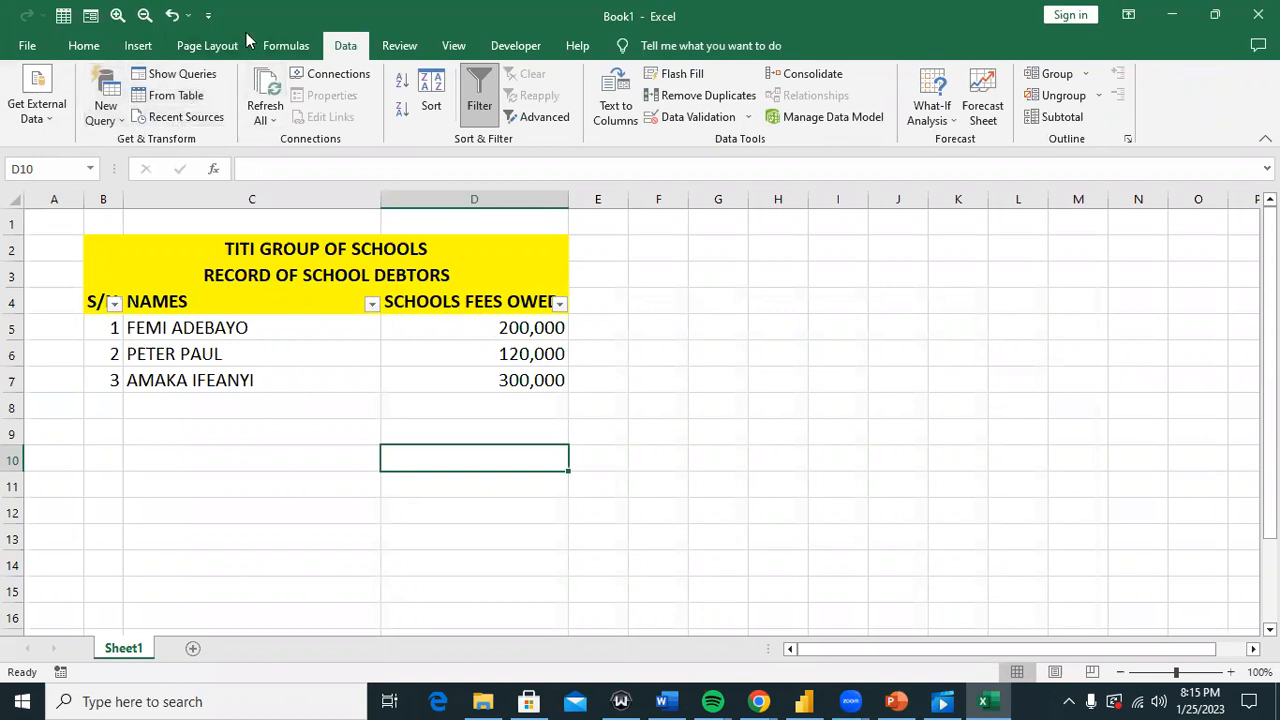
pyautogui.click(108, 118)
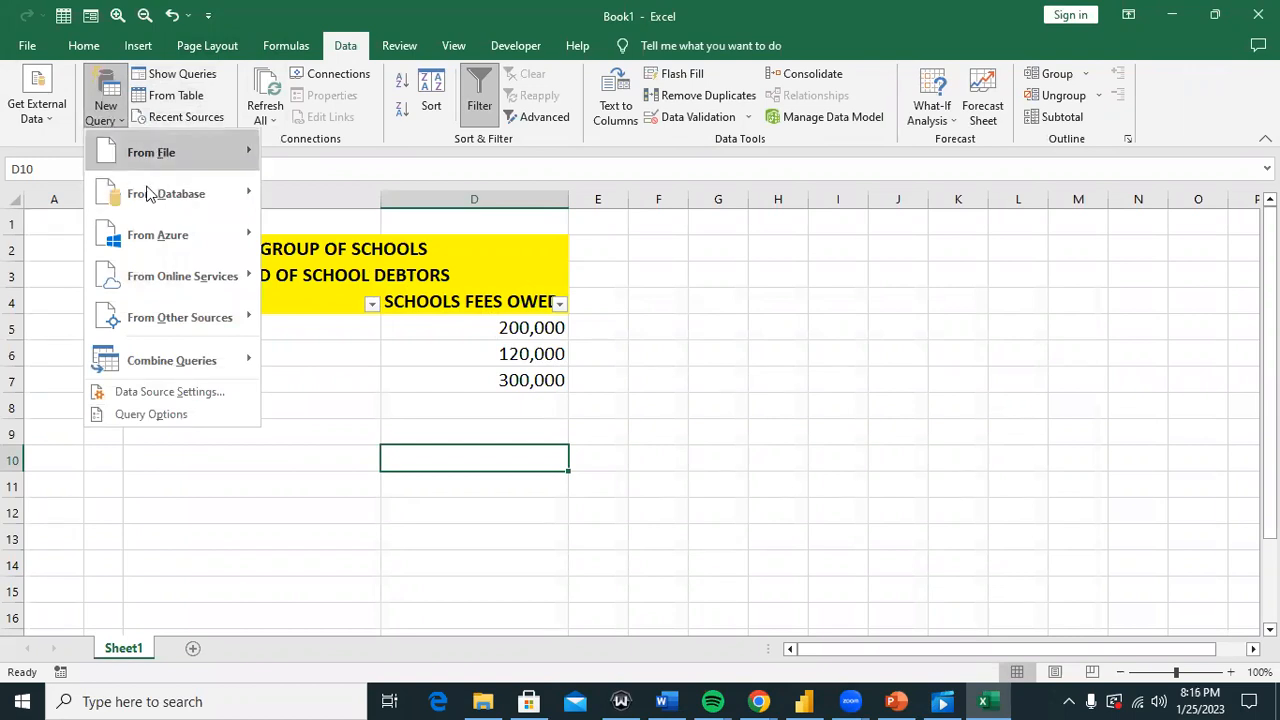
pyautogui.moveTo(135, 178)
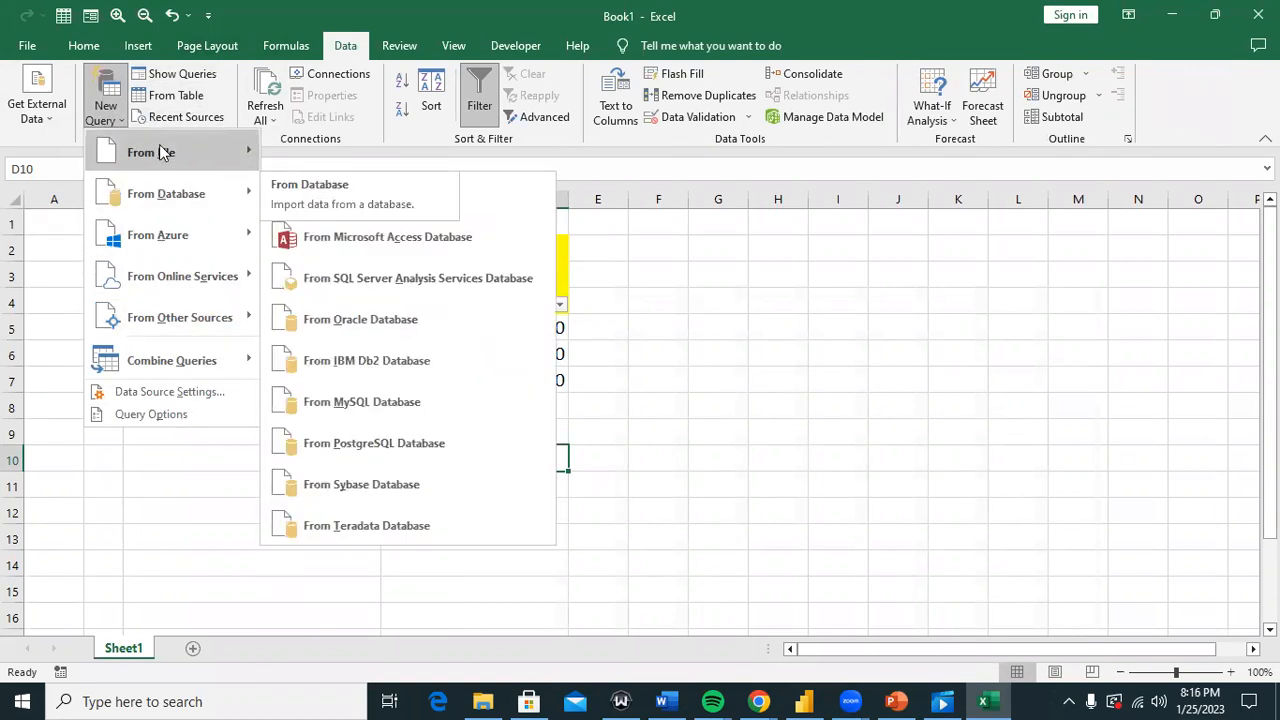
pyautogui.moveTo(163, 151)
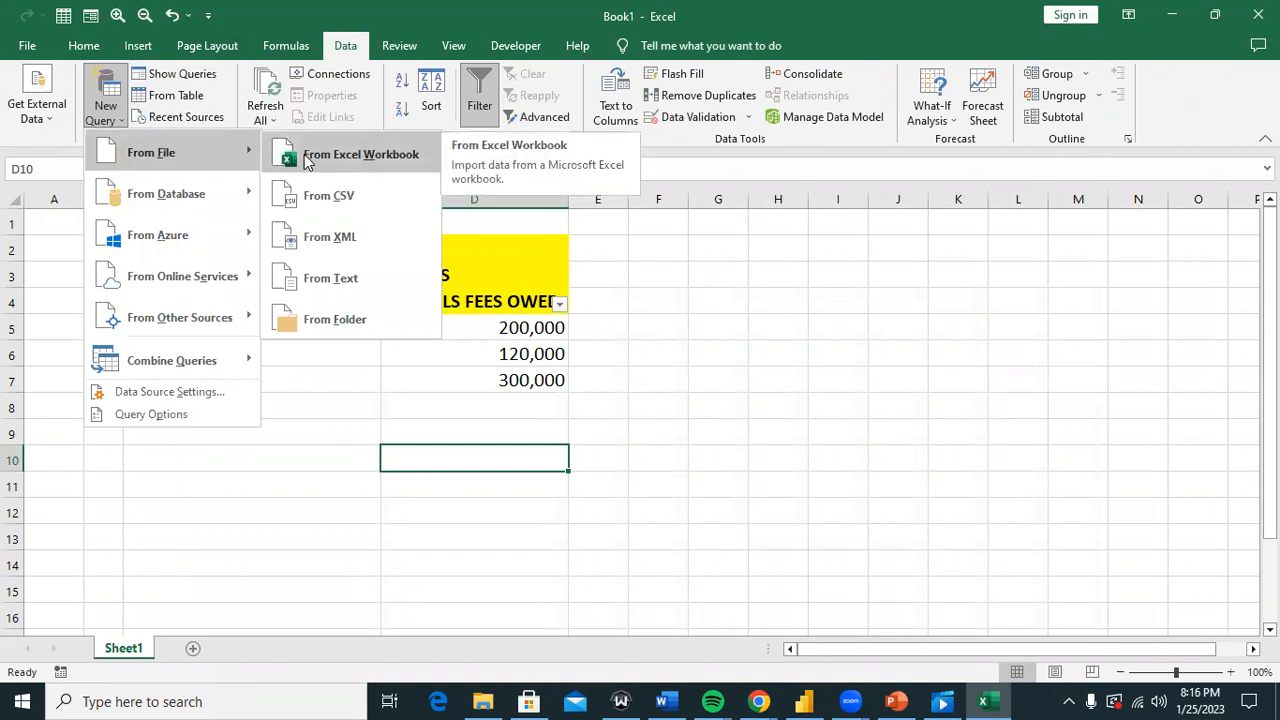
pyautogui.moveTo(248, 195)
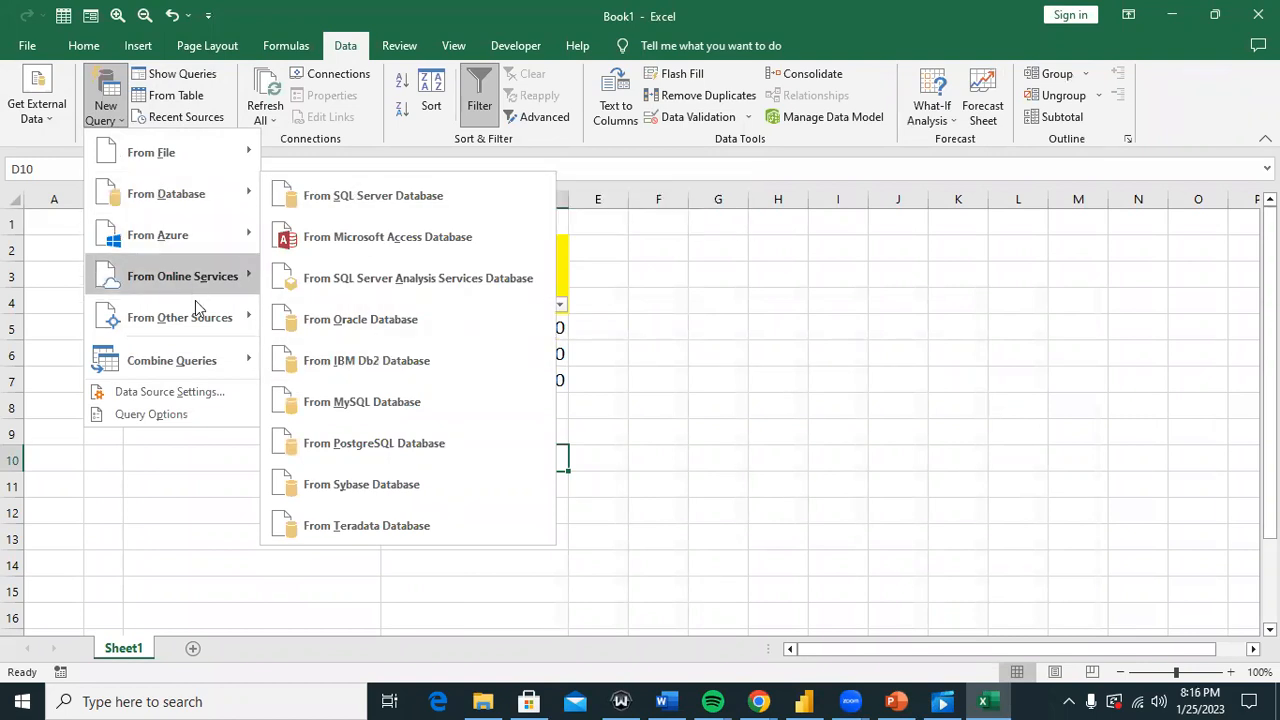
pyautogui.moveTo(200, 277)
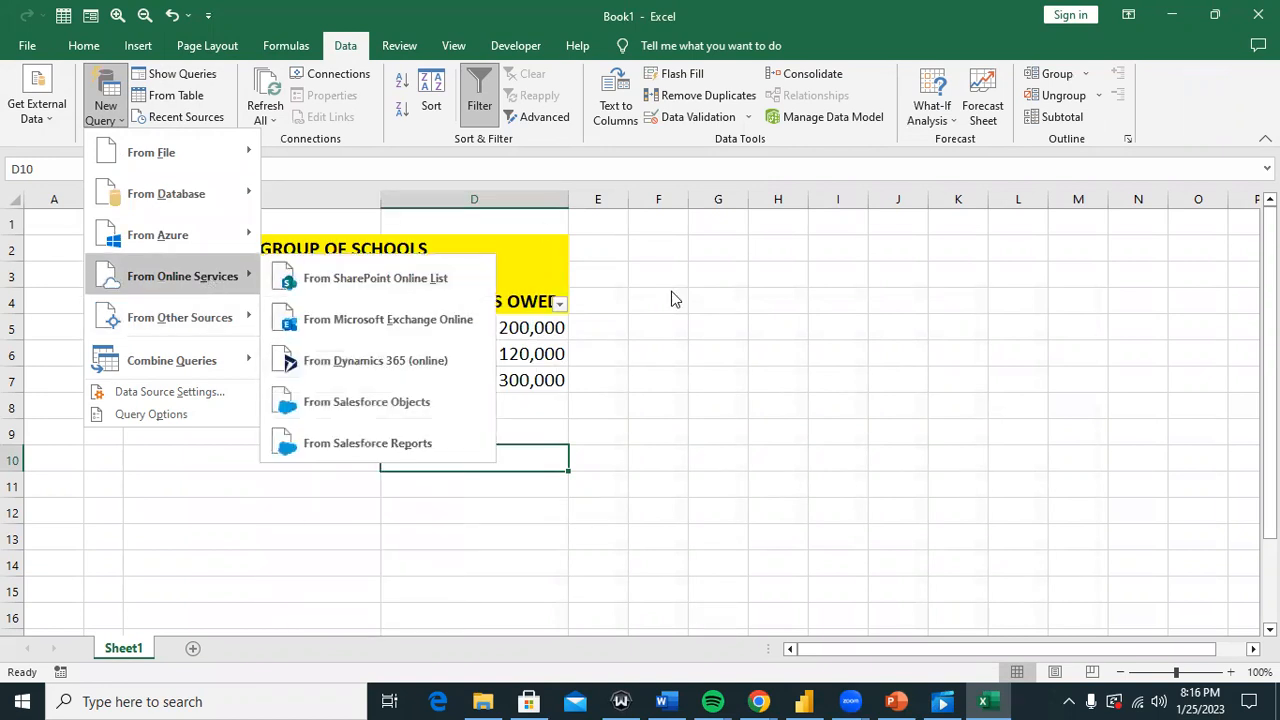
pyautogui.click(682, 320)
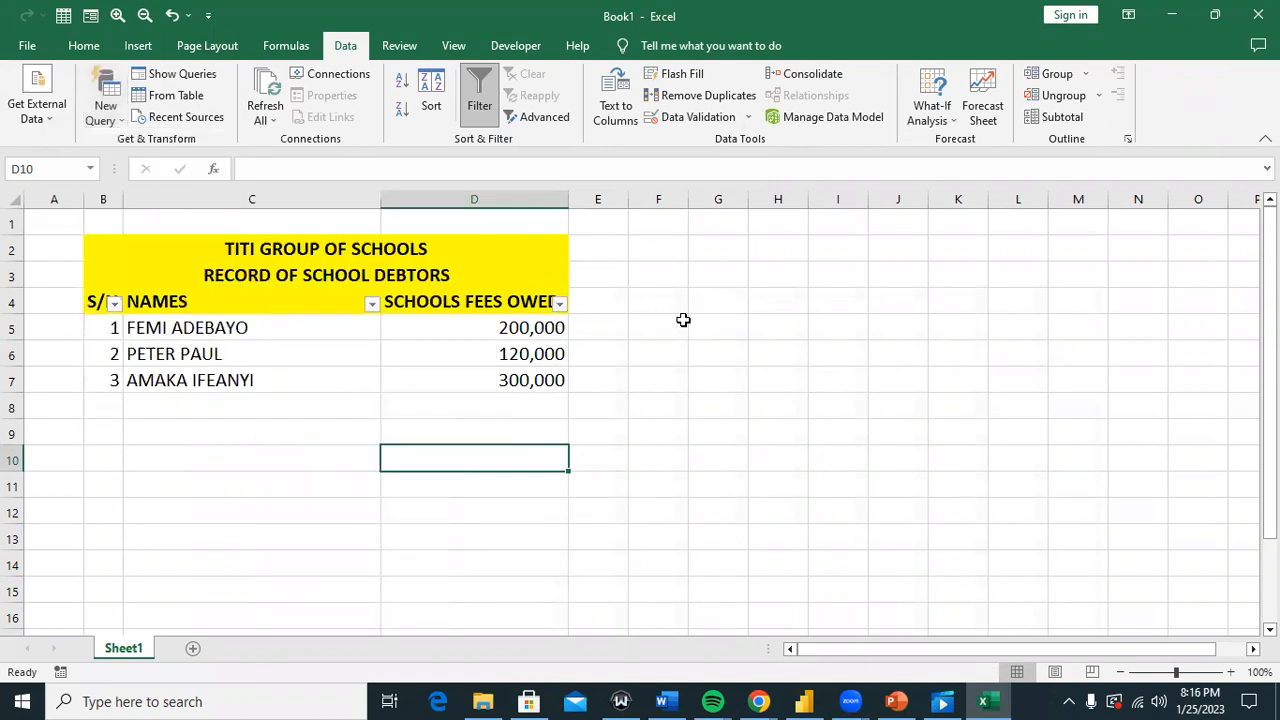
pyautogui.click(804, 701)
# Step: View Power BI's empty Model and Report views, then switch to the PowerPoint slide 'What We Will Cover'
pyautogui.click(19, 205)
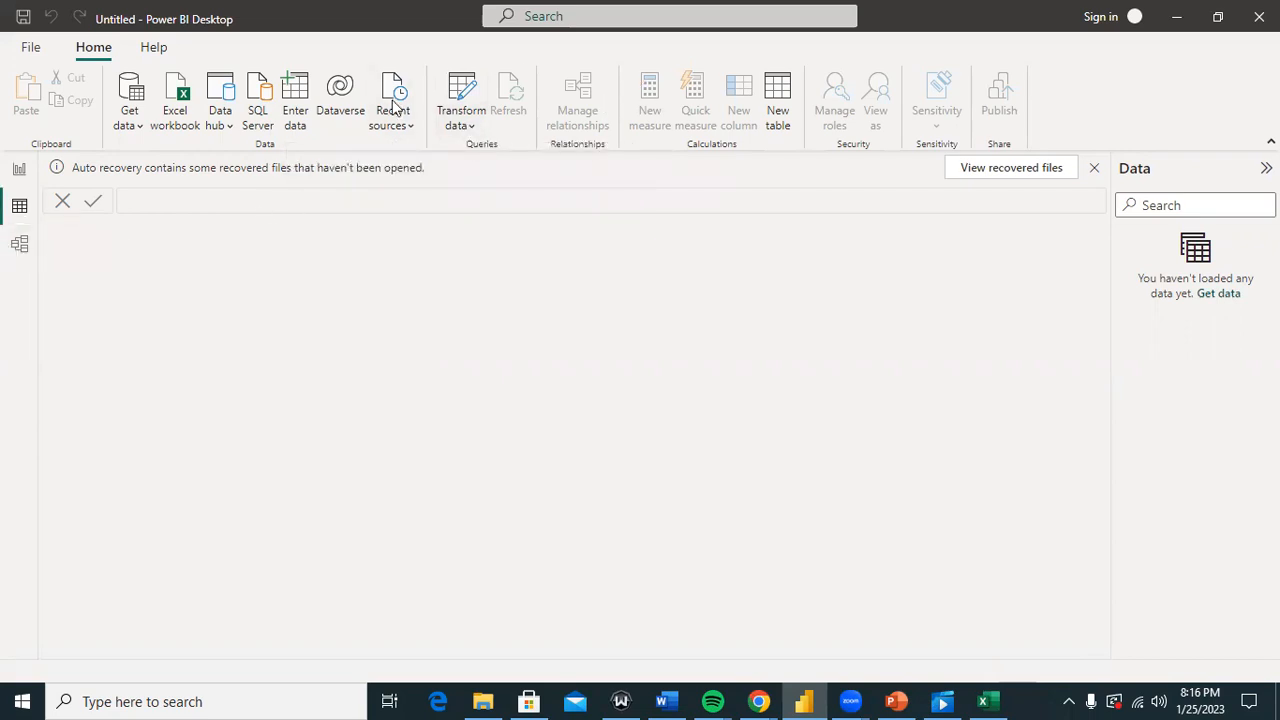
pyautogui.click(19, 244)
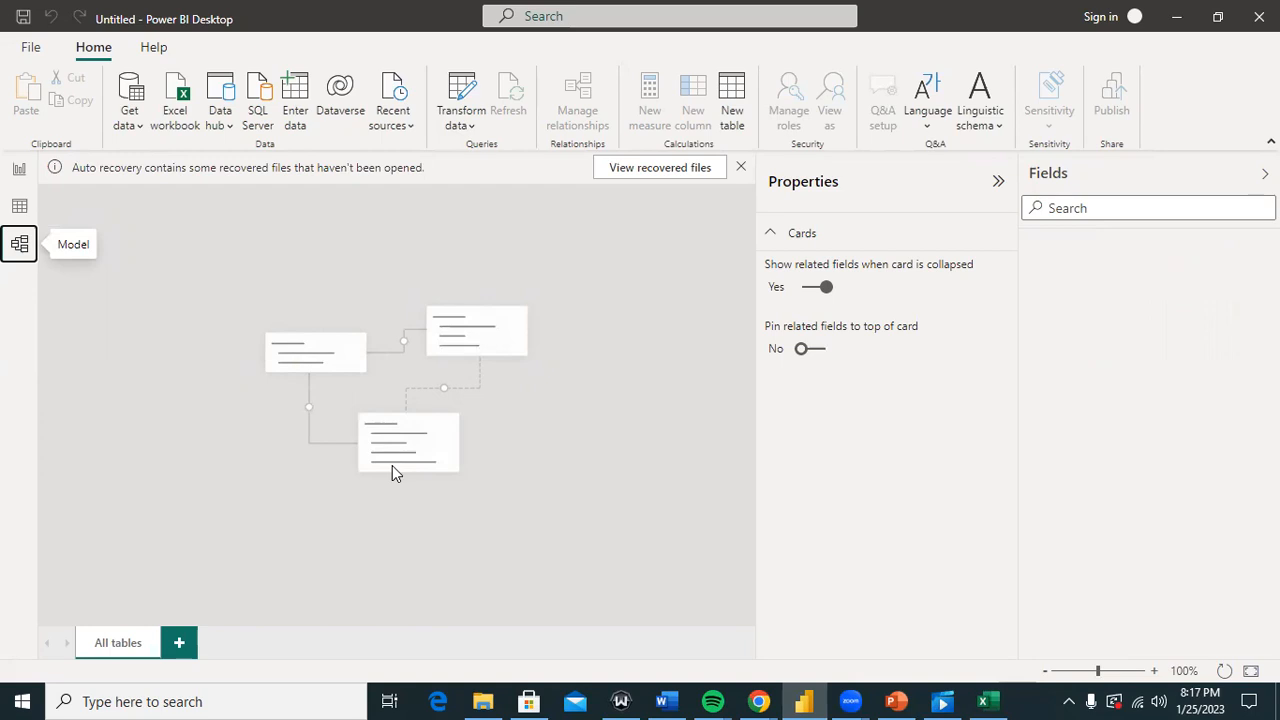
pyautogui.click(21, 170)
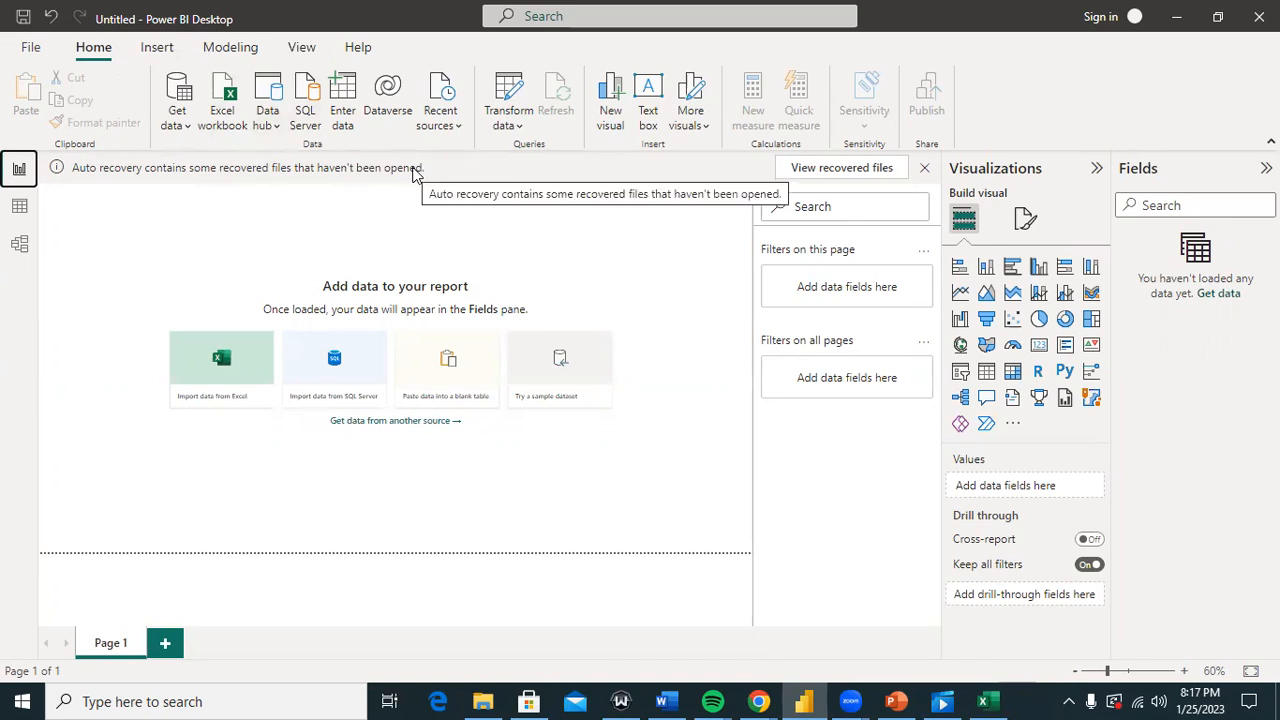
pyautogui.click(895, 701)
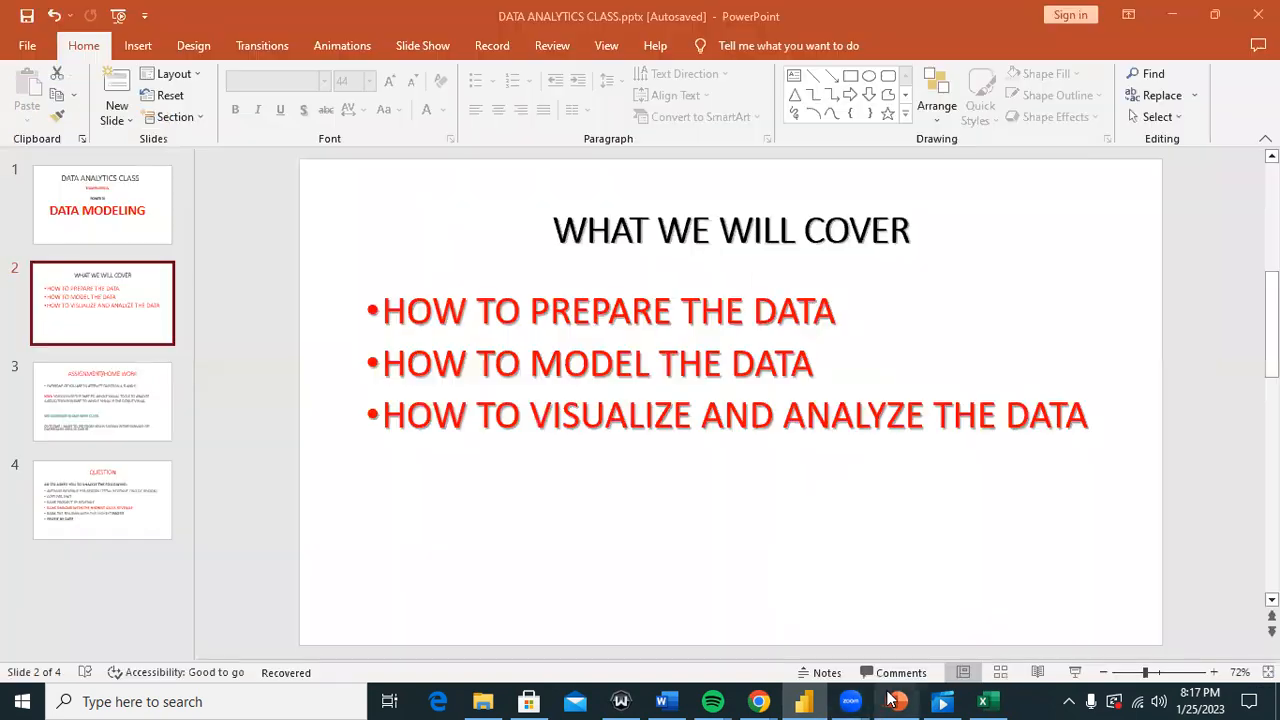
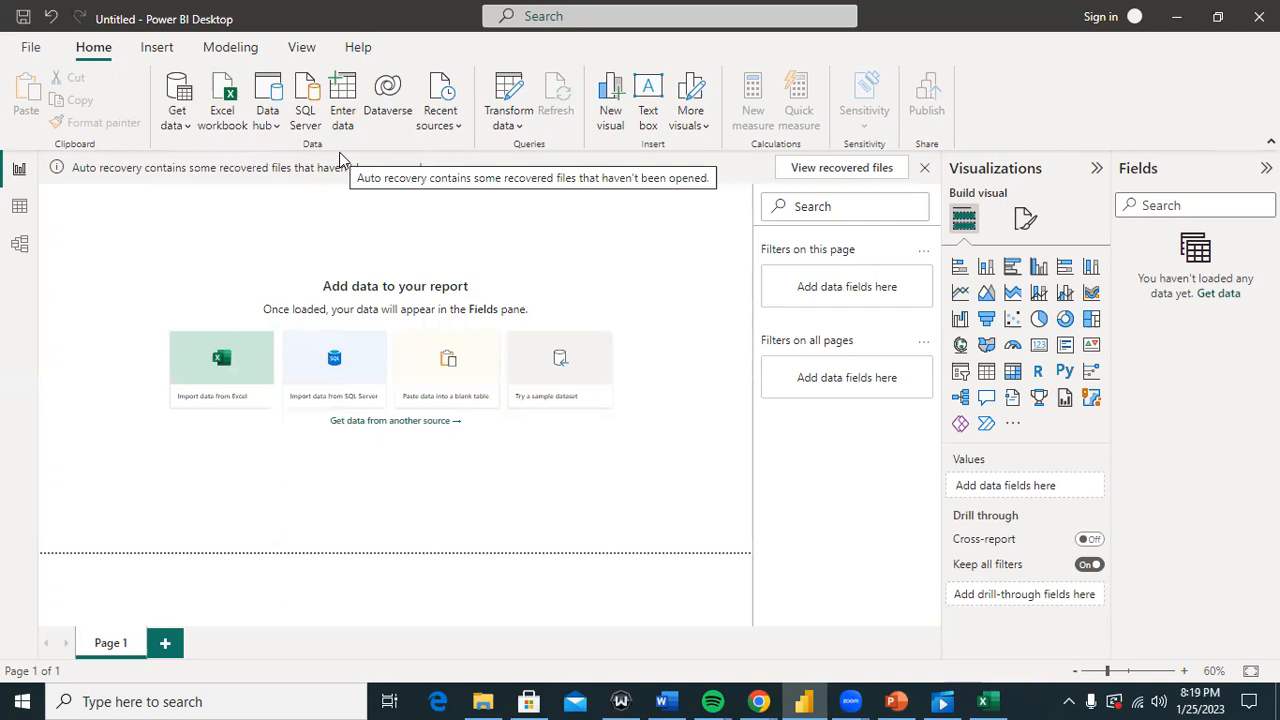
# Step: Show the Get data list of common data sources, including Web
pyautogui.click(179, 120)
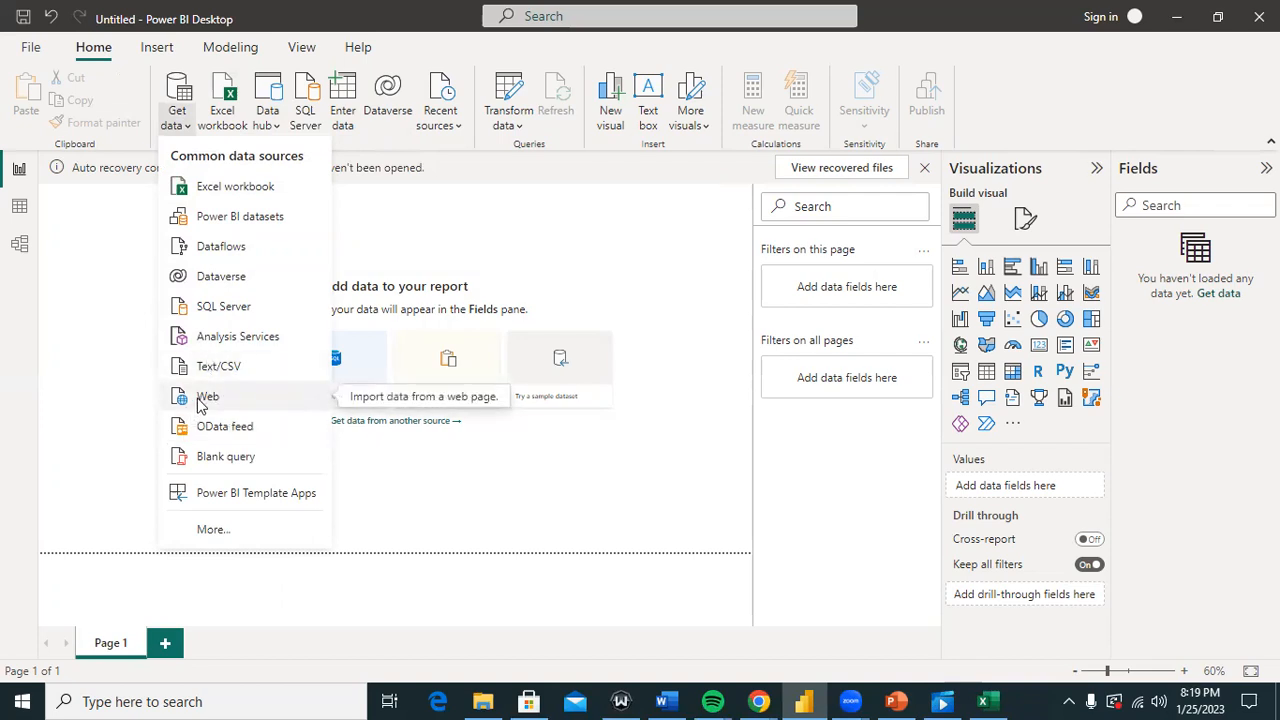
# Step: Close and reopen the common data sources list twice
pyautogui.click(470, 210)
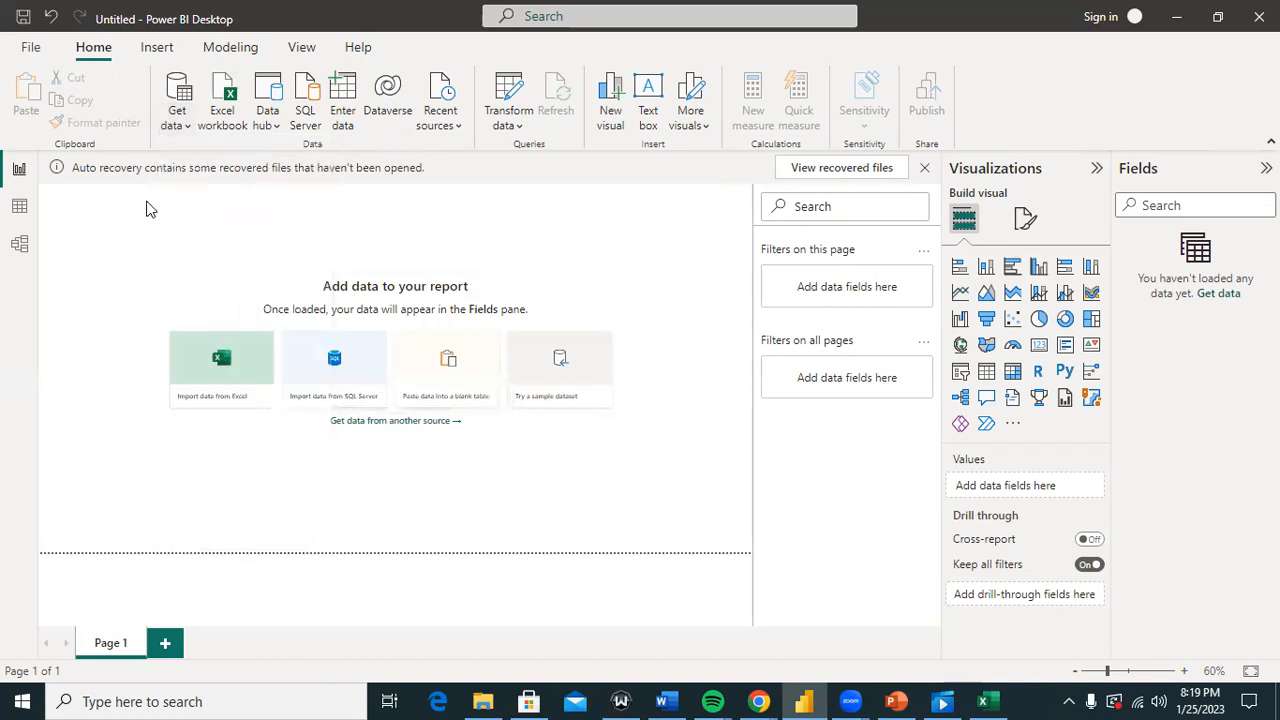
pyautogui.click(176, 118)
pyautogui.click(457, 250)
pyautogui.click(176, 122)
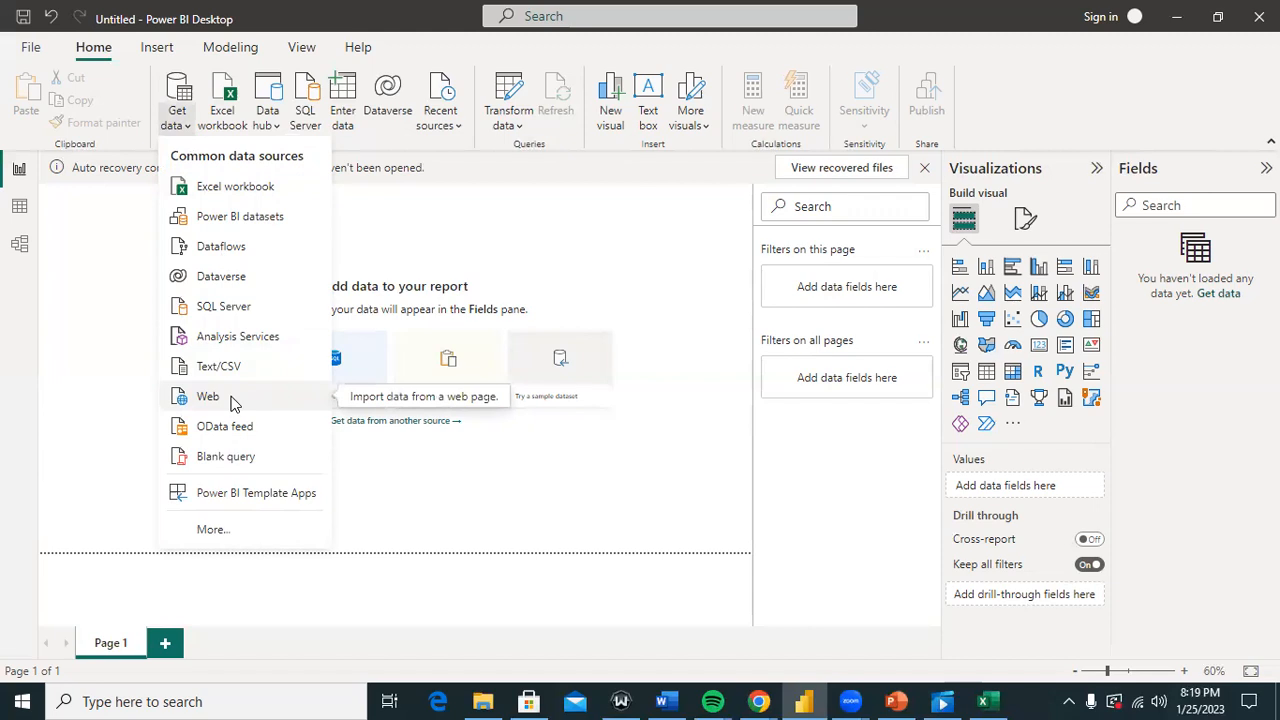
# Step: Glance at the Excel workbook, return to Power BI and open the full Get data catalogue
pyautogui.click(982, 701)
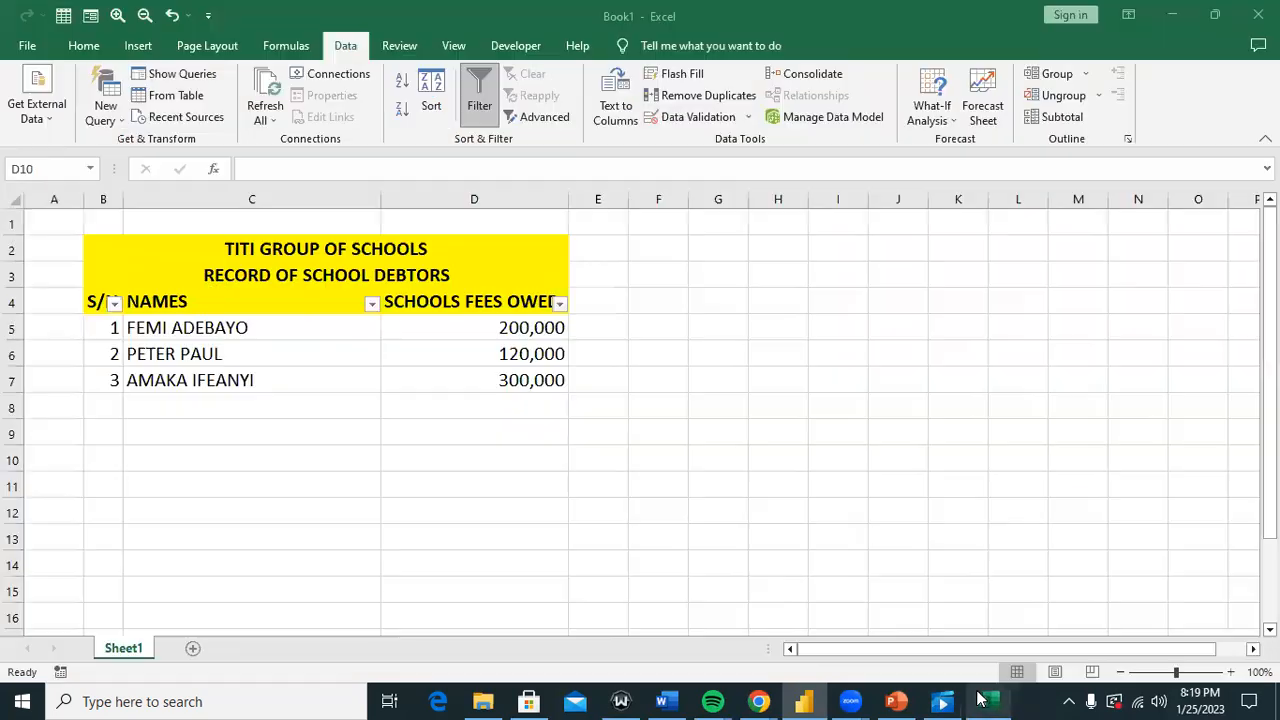
pyautogui.click(806, 700)
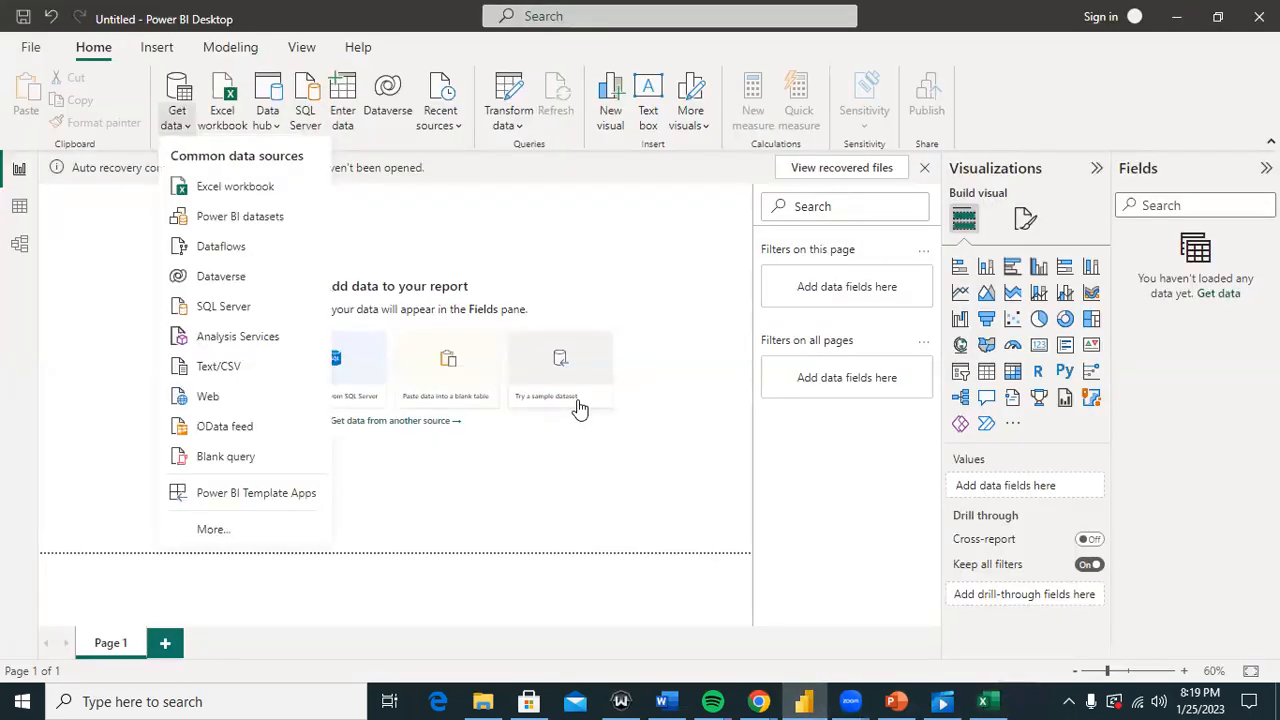
pyautogui.click(179, 108)
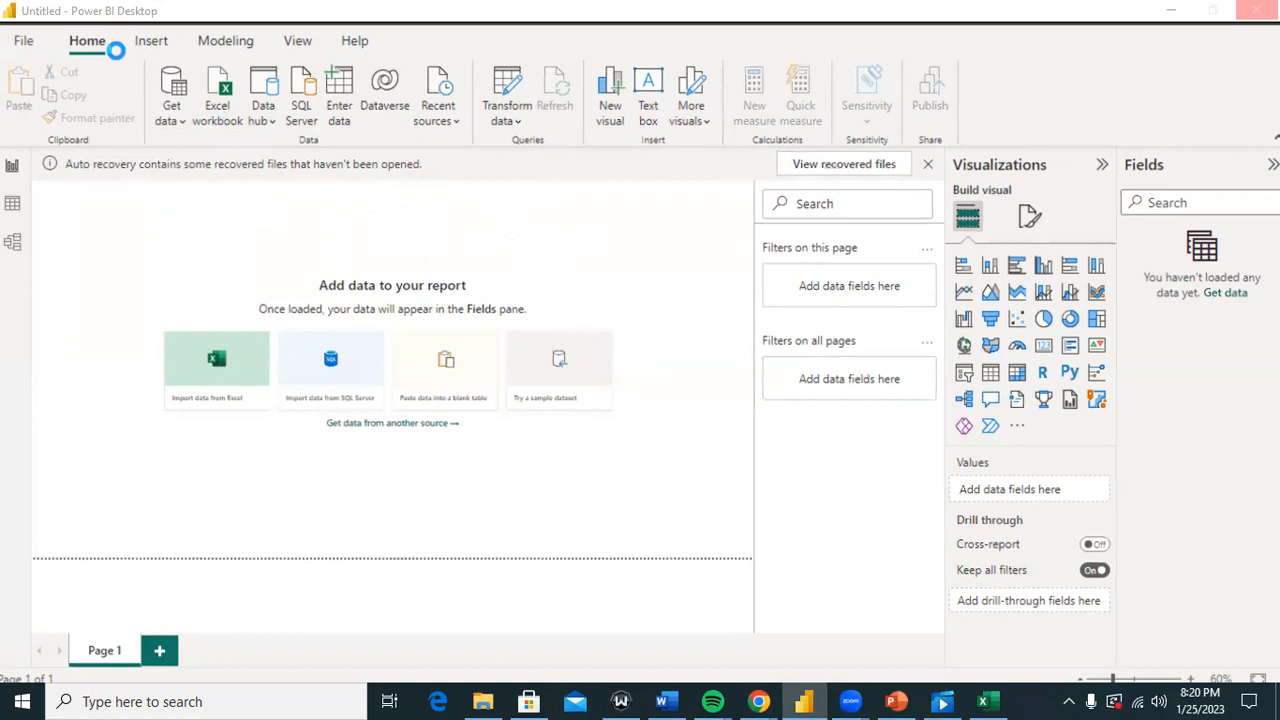
pyautogui.click(175, 105)
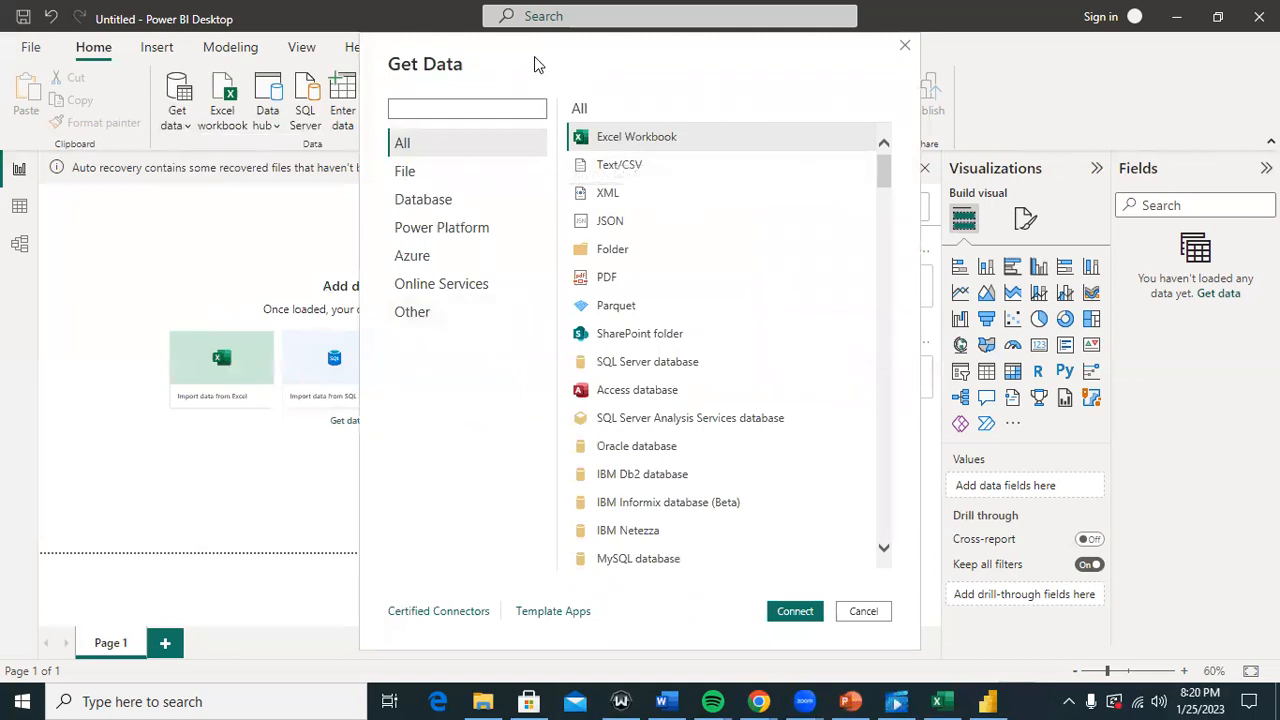
pyautogui.moveTo(517, 72); pyautogui.dragTo(437, 87)
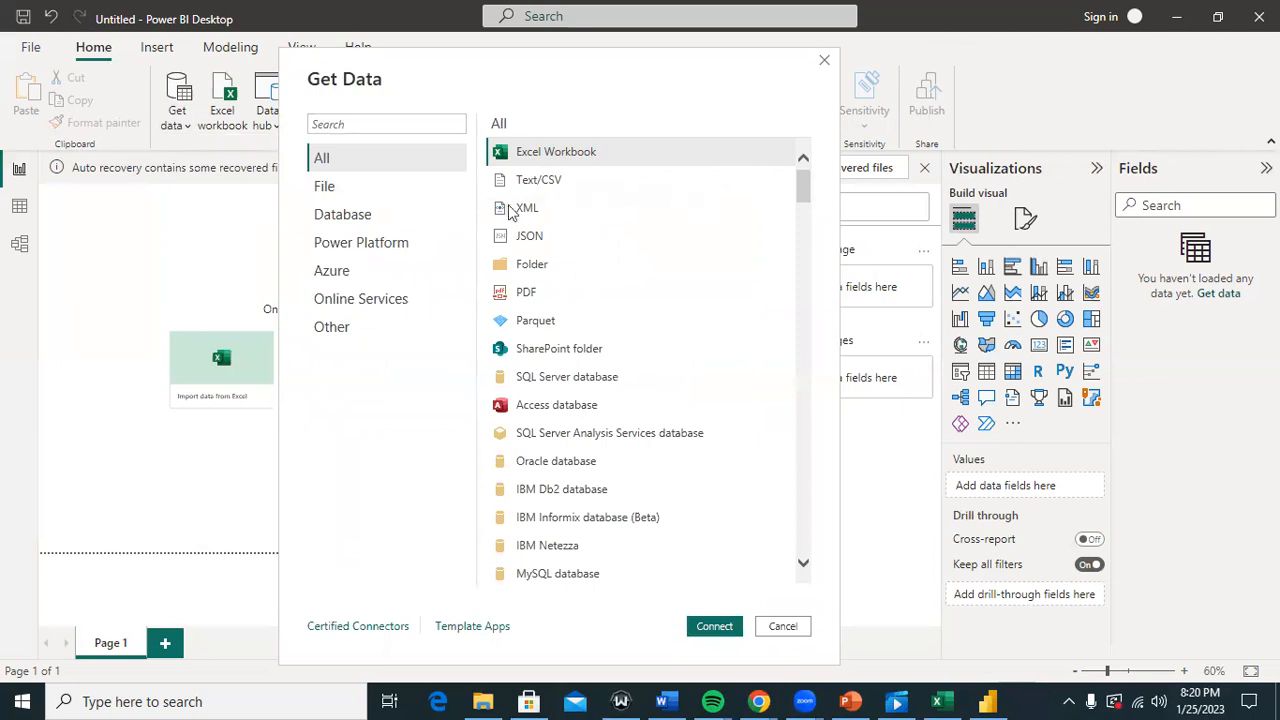
pyautogui.click(400, 305)
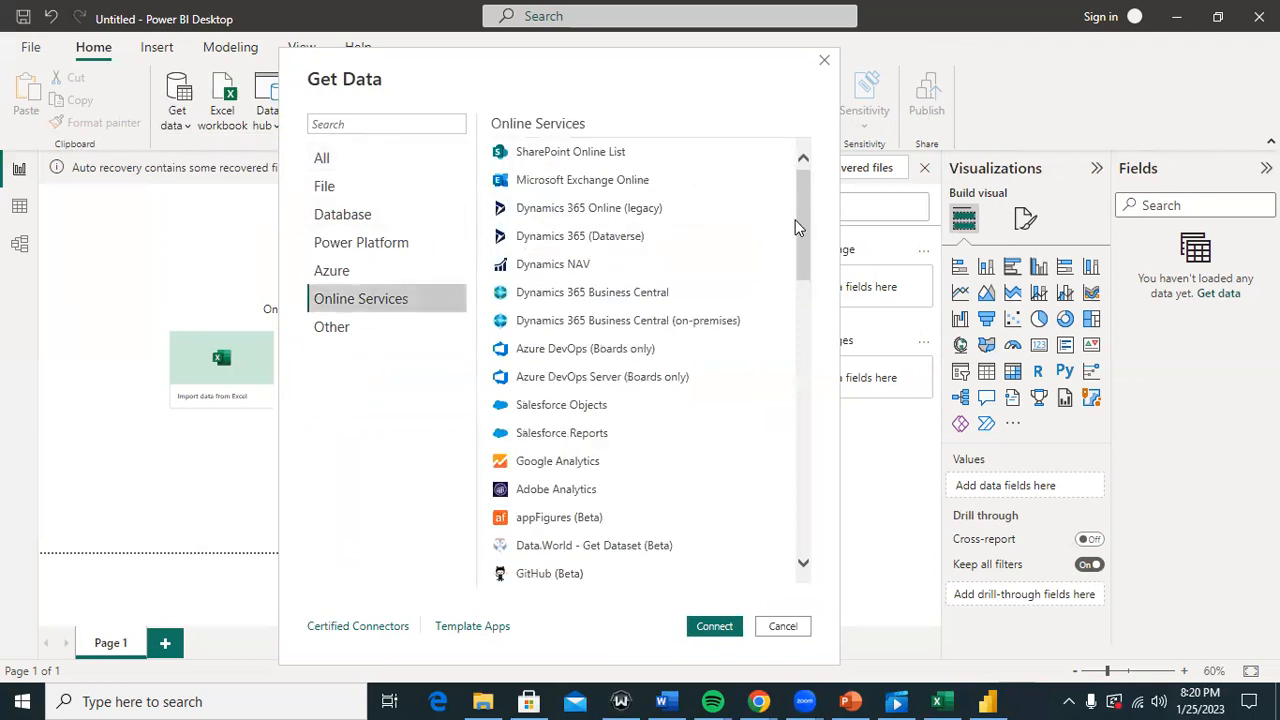
pyautogui.moveTo(797, 229); pyautogui.dragTo(805, 100)
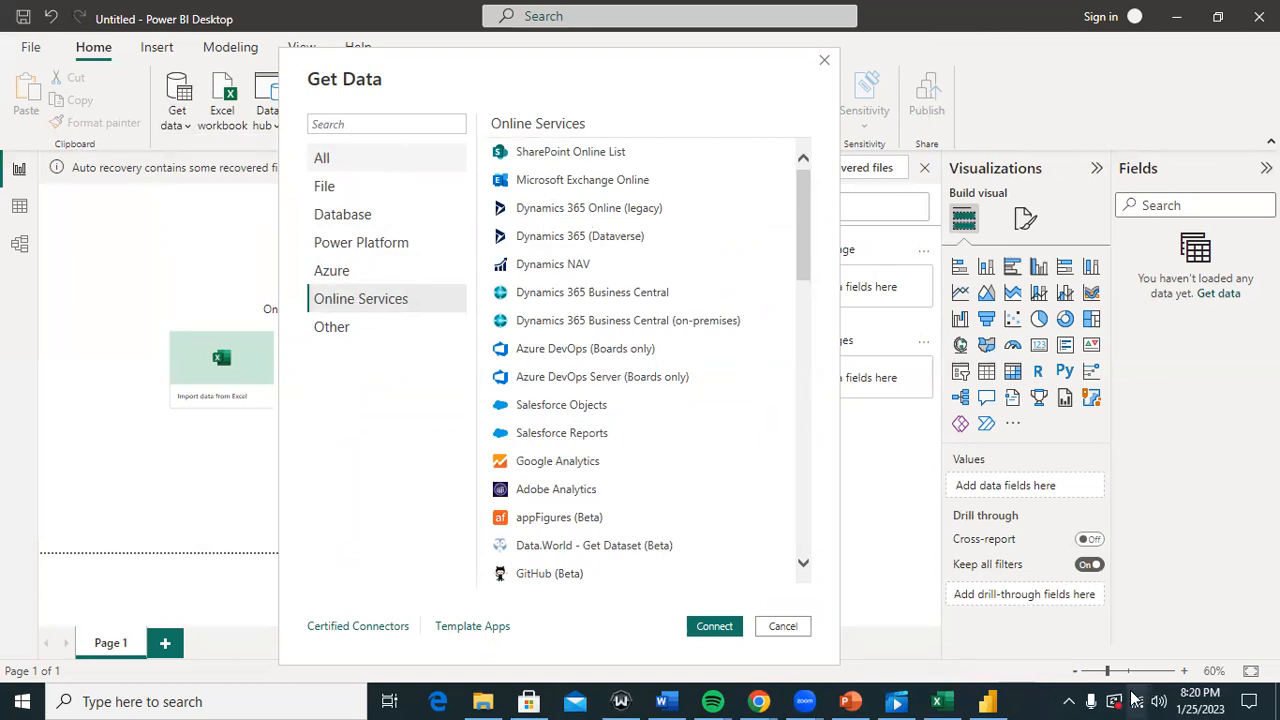
pyautogui.click(1068, 701)
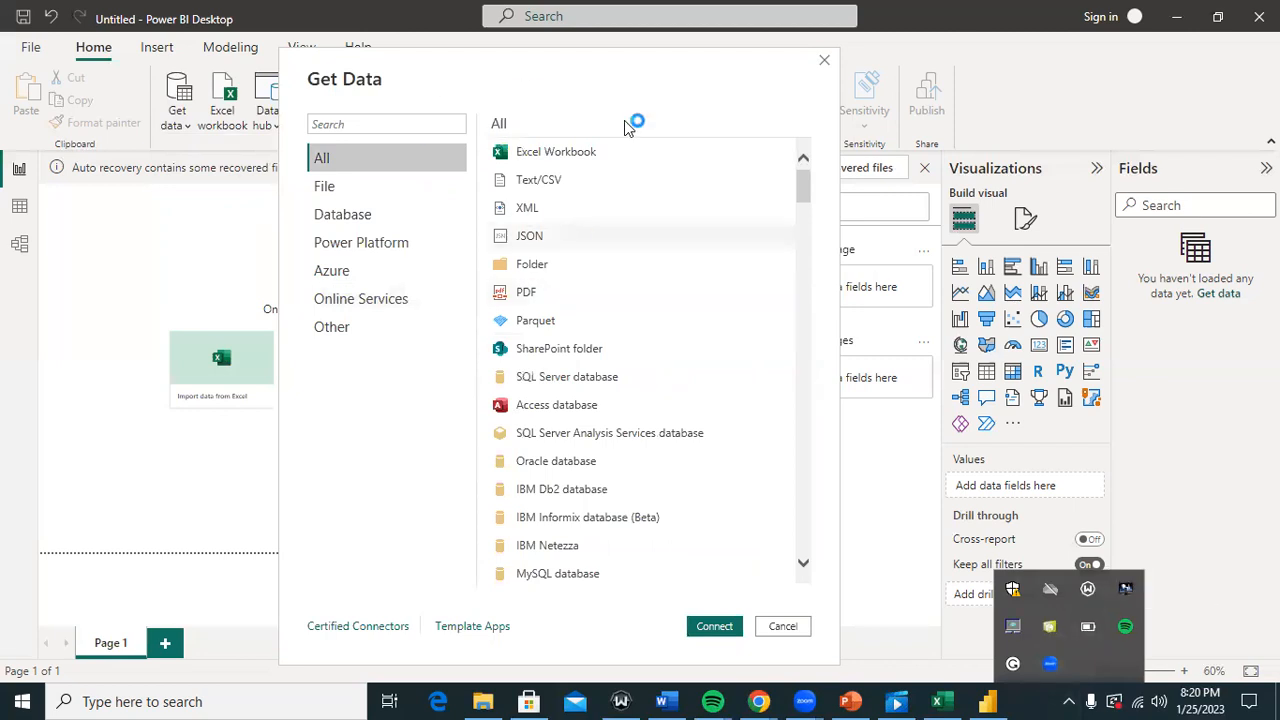
pyautogui.moveTo(800, 195); pyautogui.dragTo(815, 595)
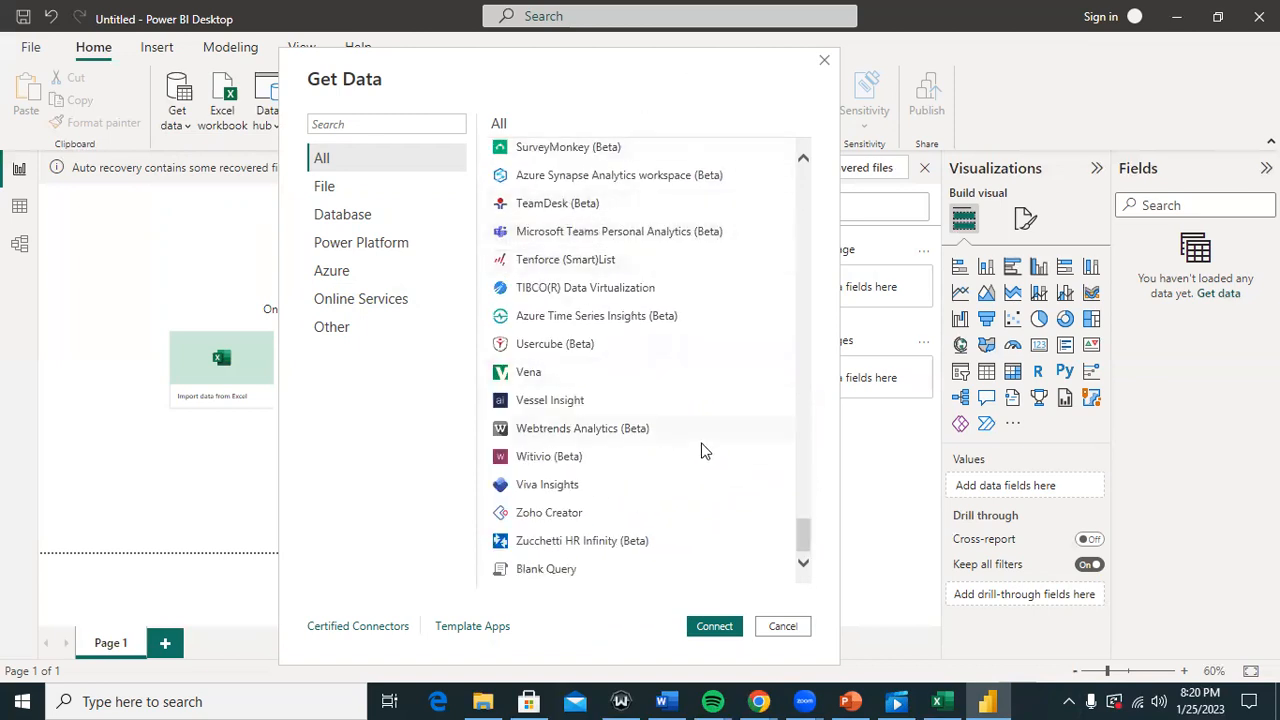
pyautogui.click(362, 330)
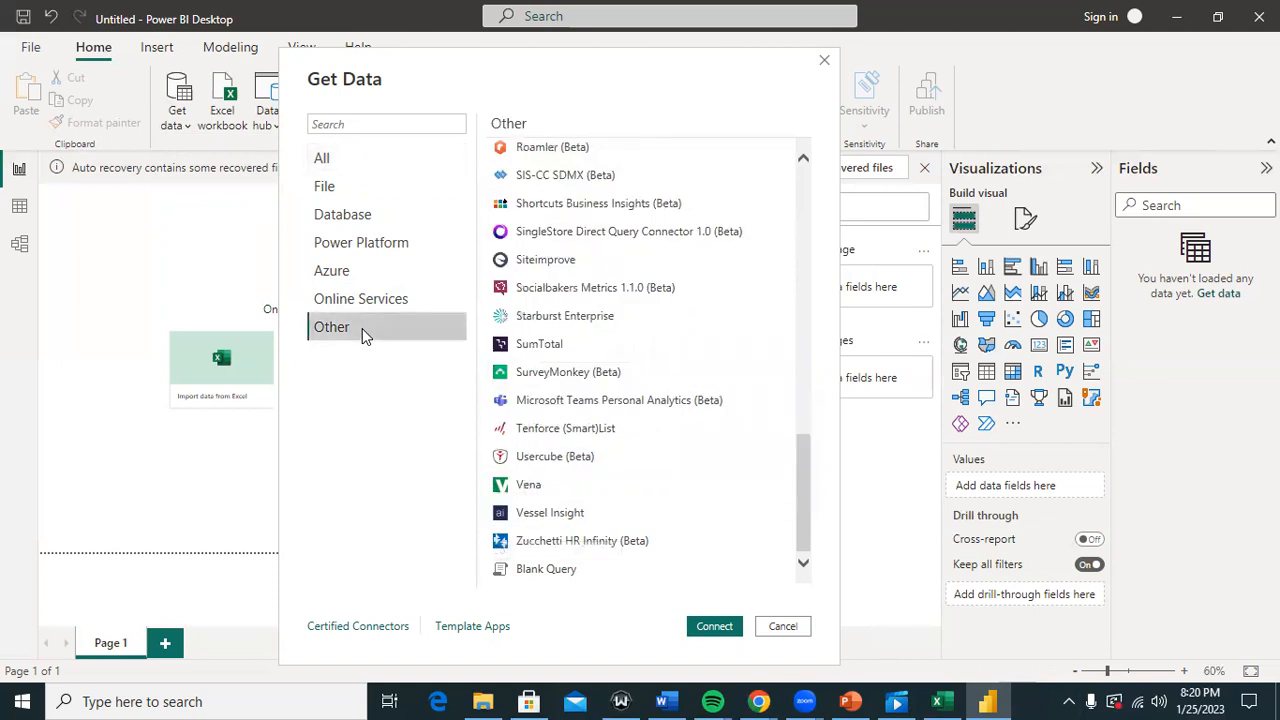
pyautogui.click(795, 632)
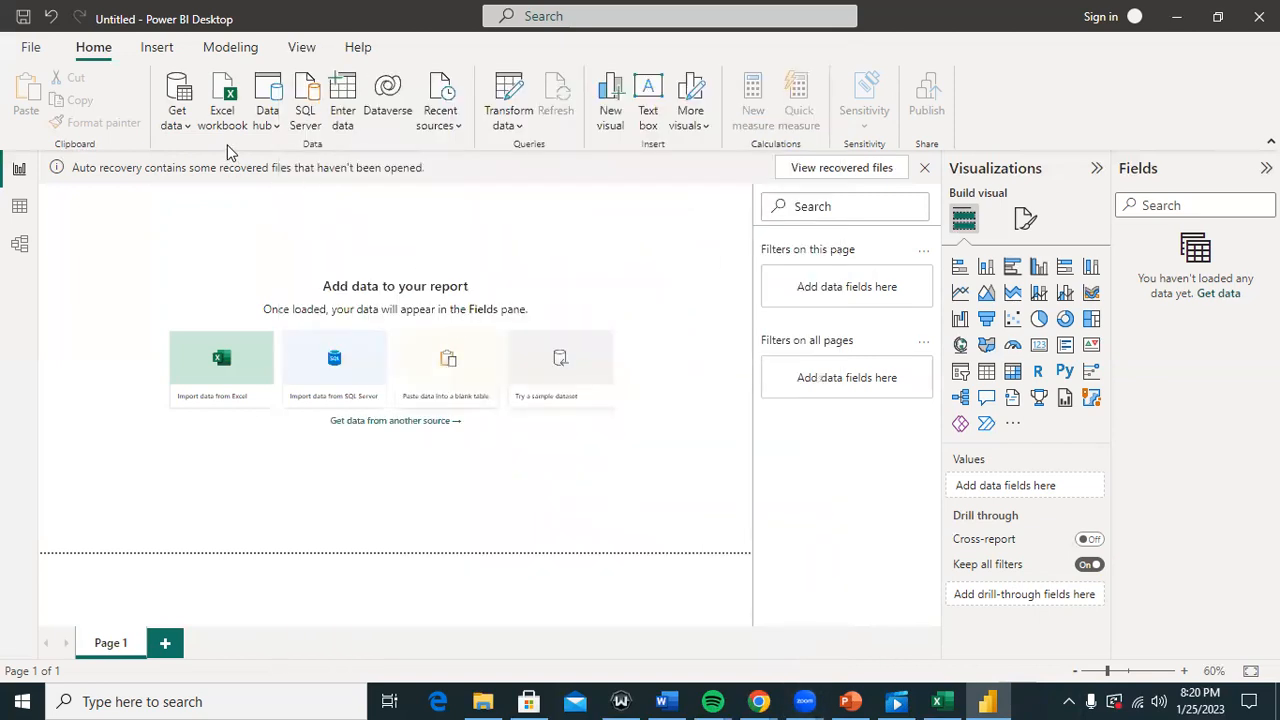
# Step: Import from Web using the raw.githubusercontent.com URL for superstoreSales.csv and confirm it
pyautogui.click(185, 130)
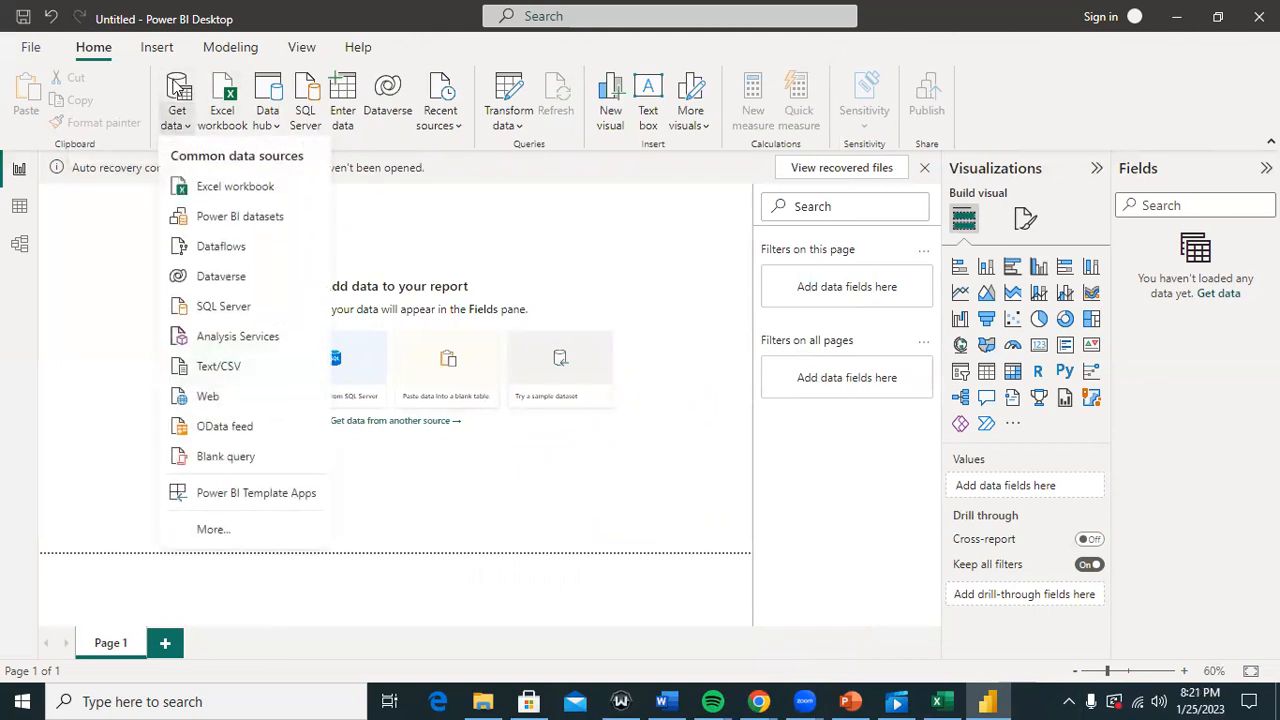
pyautogui.click(213, 397)
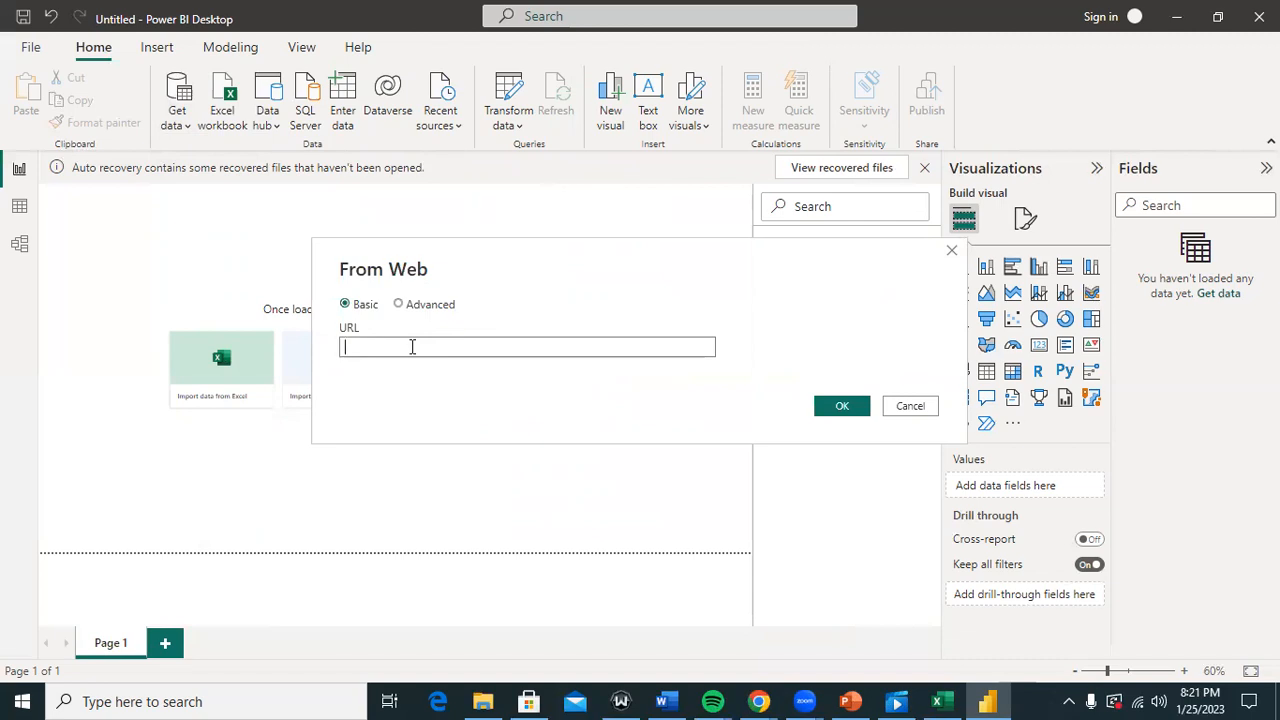
pyautogui.write('h')
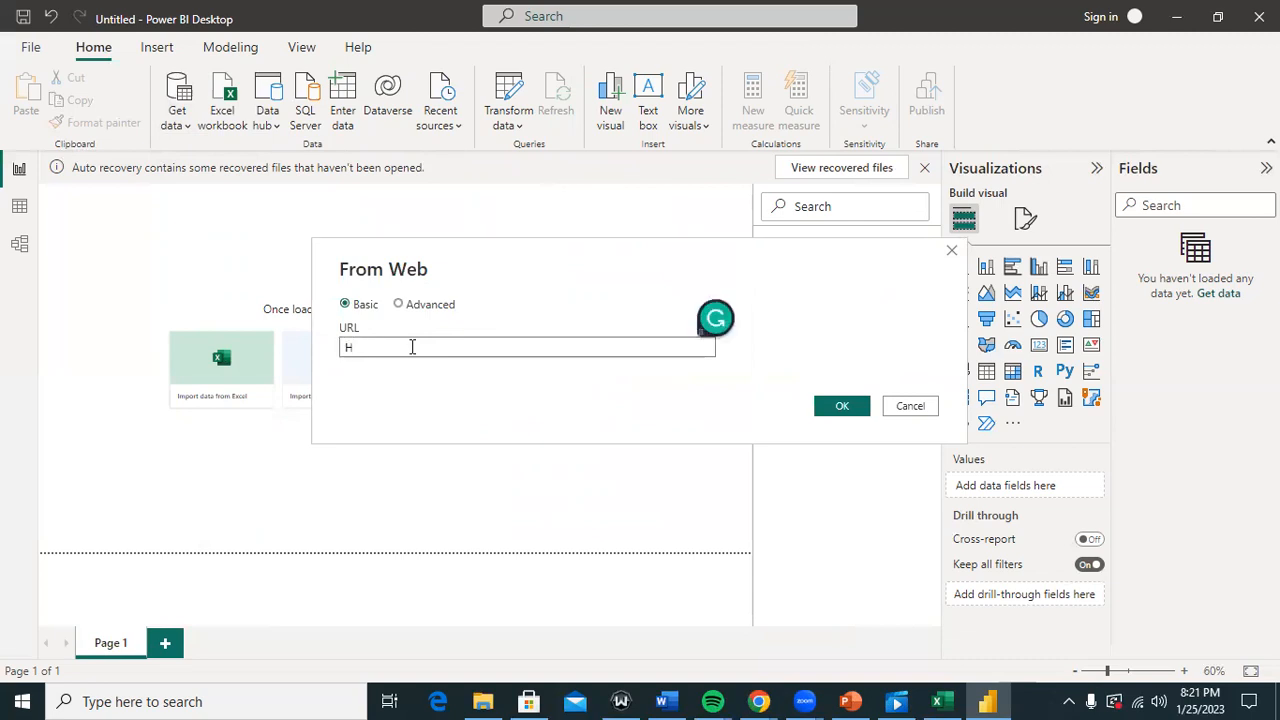
pyautogui.press('BackSpace')
pyautogui.write('https:/')
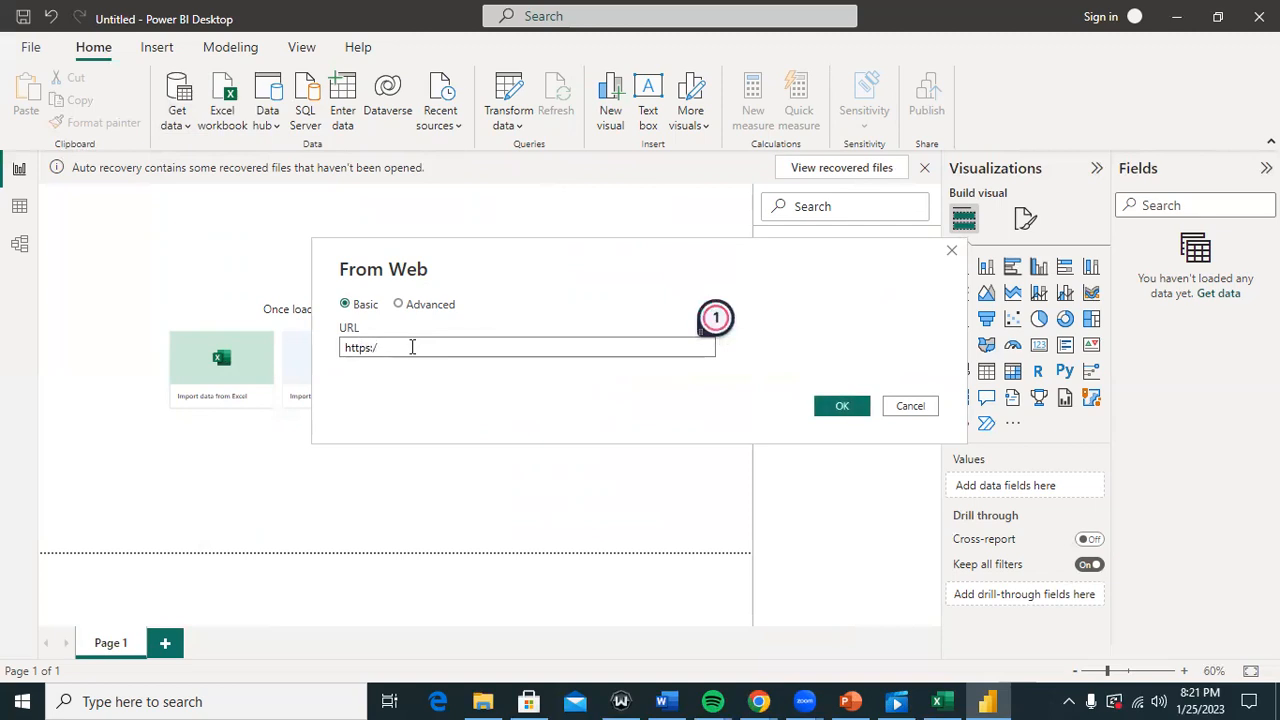
pyautogui.write('/raw')
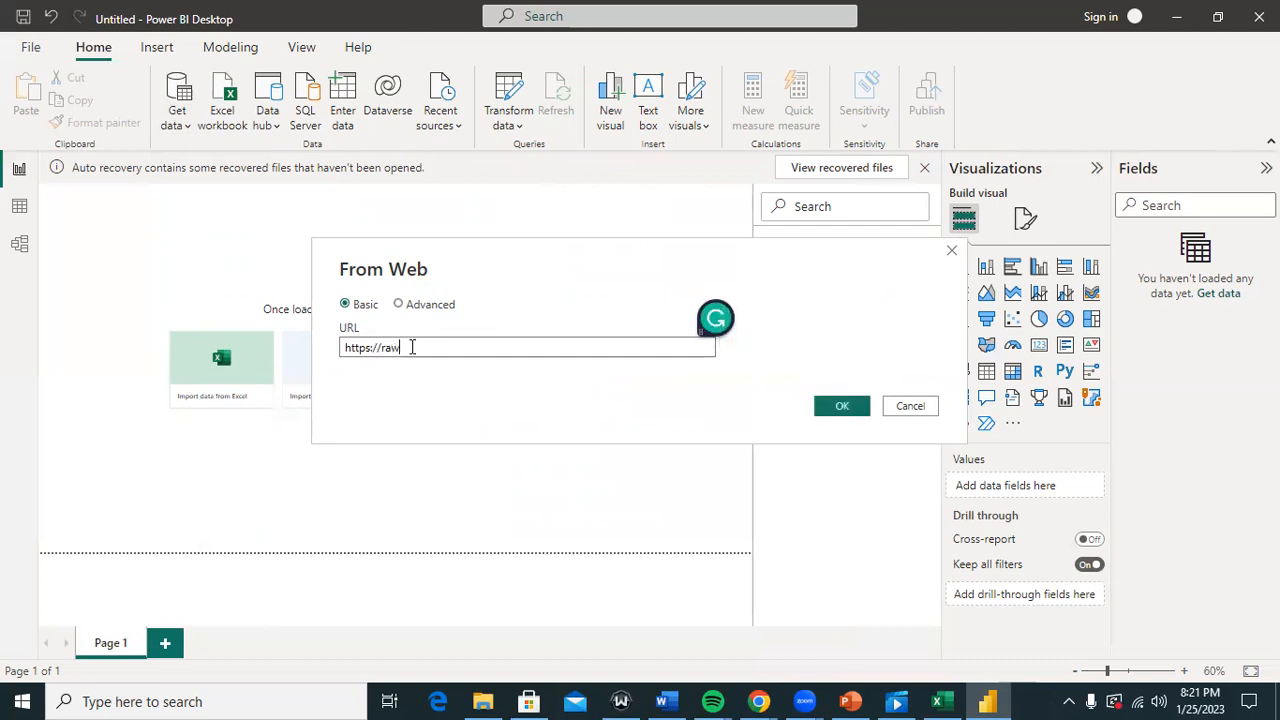
pyautogui.write('.githubusercontent')
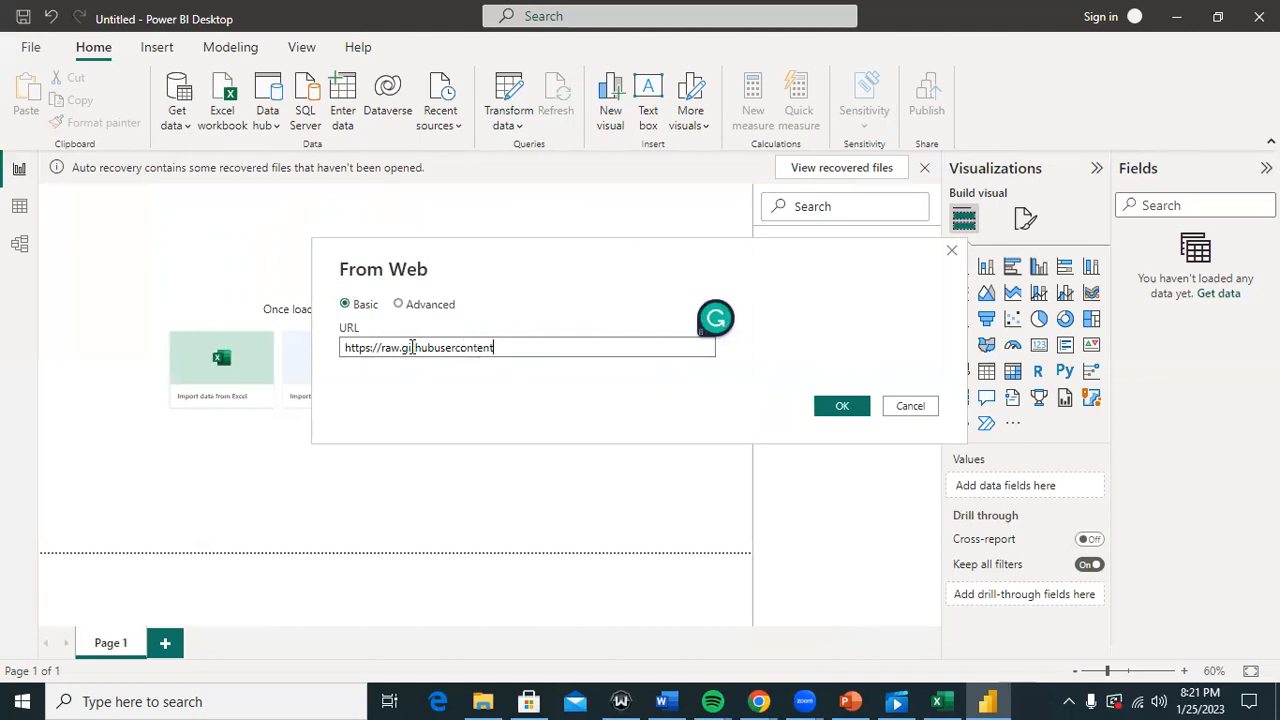
pyautogui.write('.com/curran/data/gh-pages')
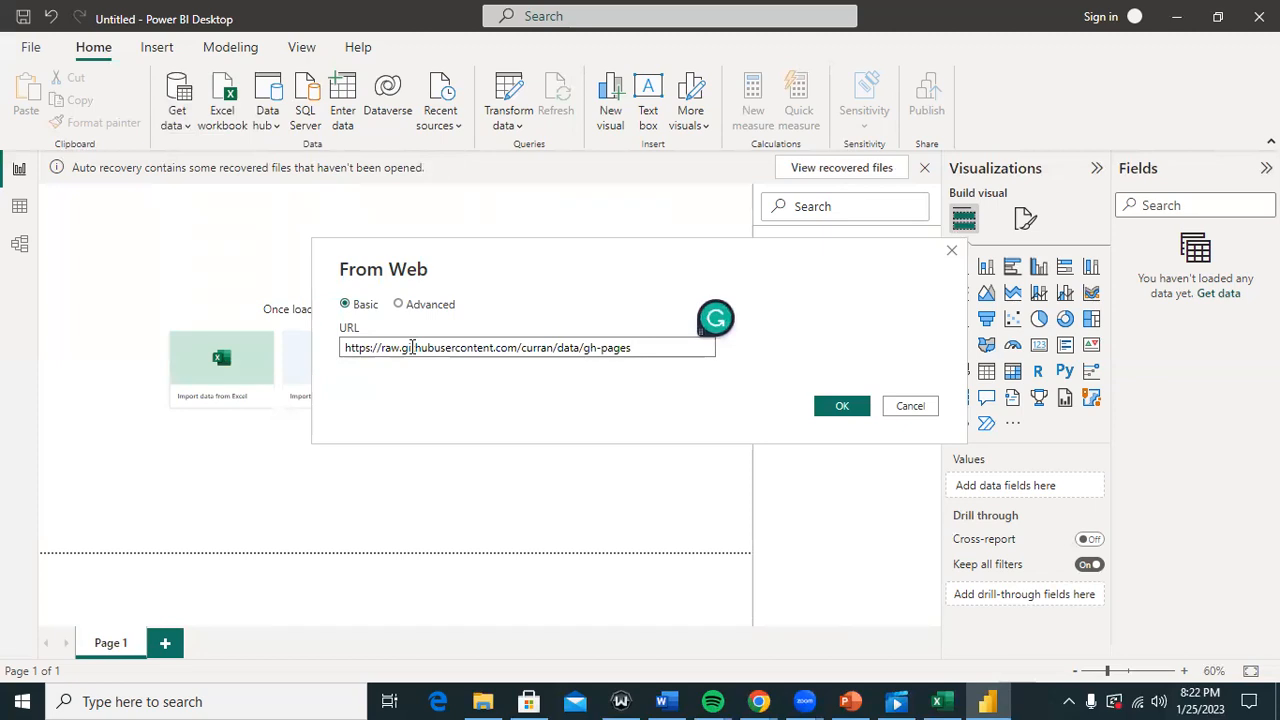
pyautogui.write('/superstoreSales')
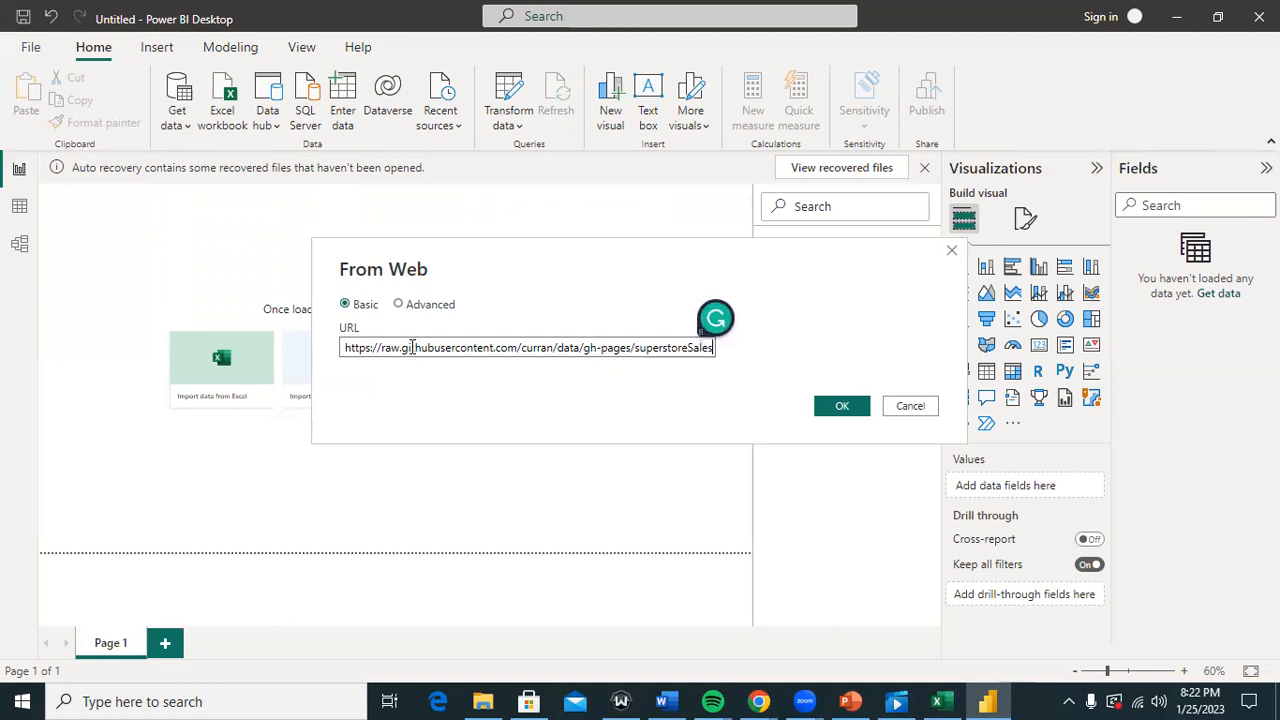
pyautogui.write('/sup')
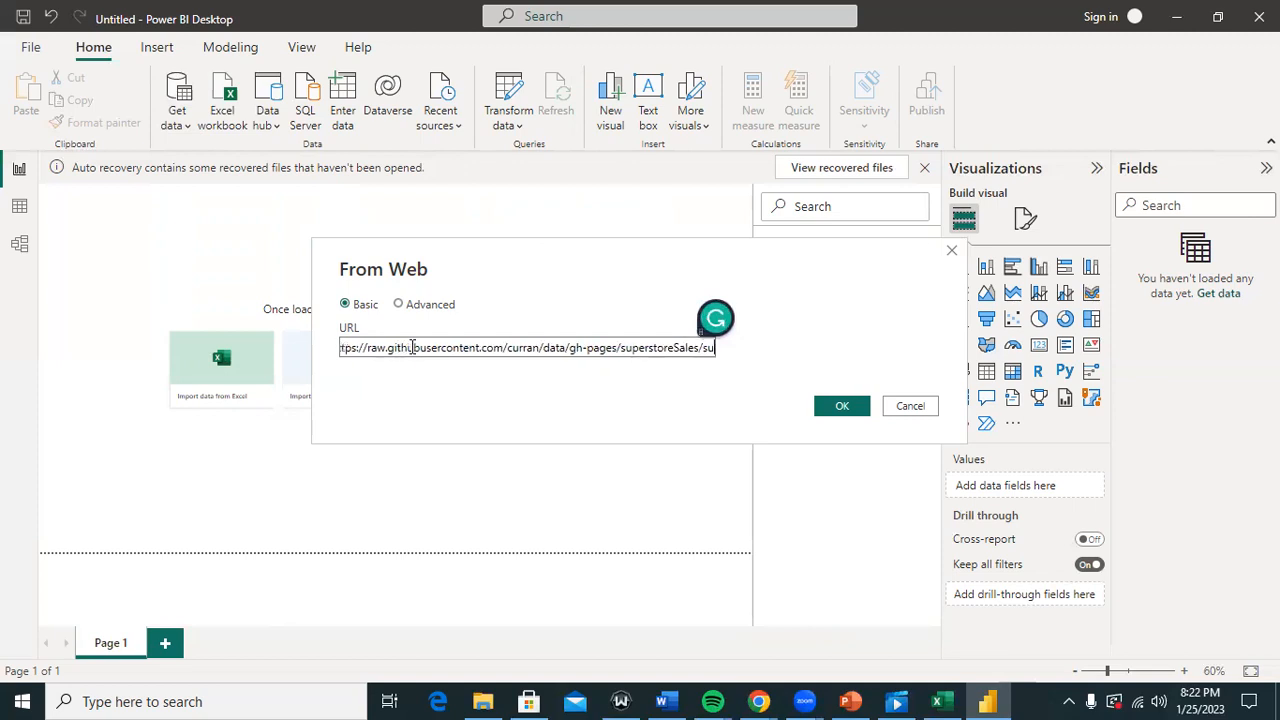
pyautogui.write('erstore')
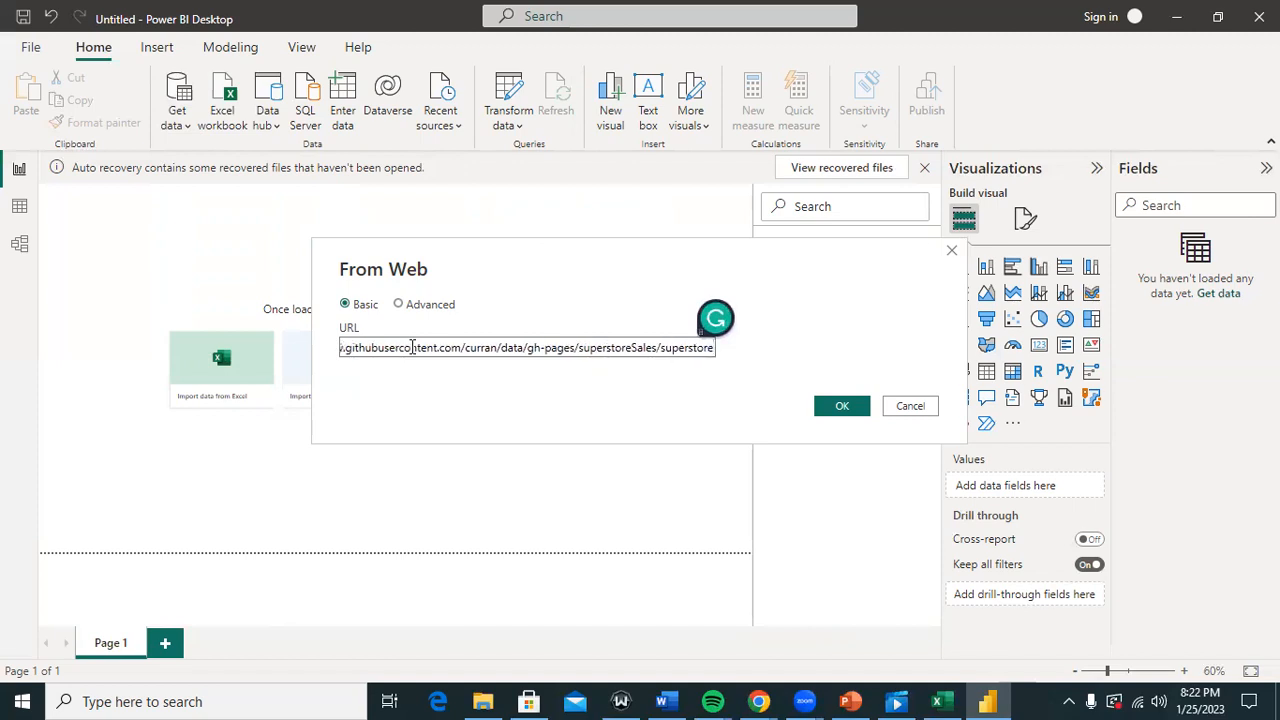
pyautogui.write('Sales')
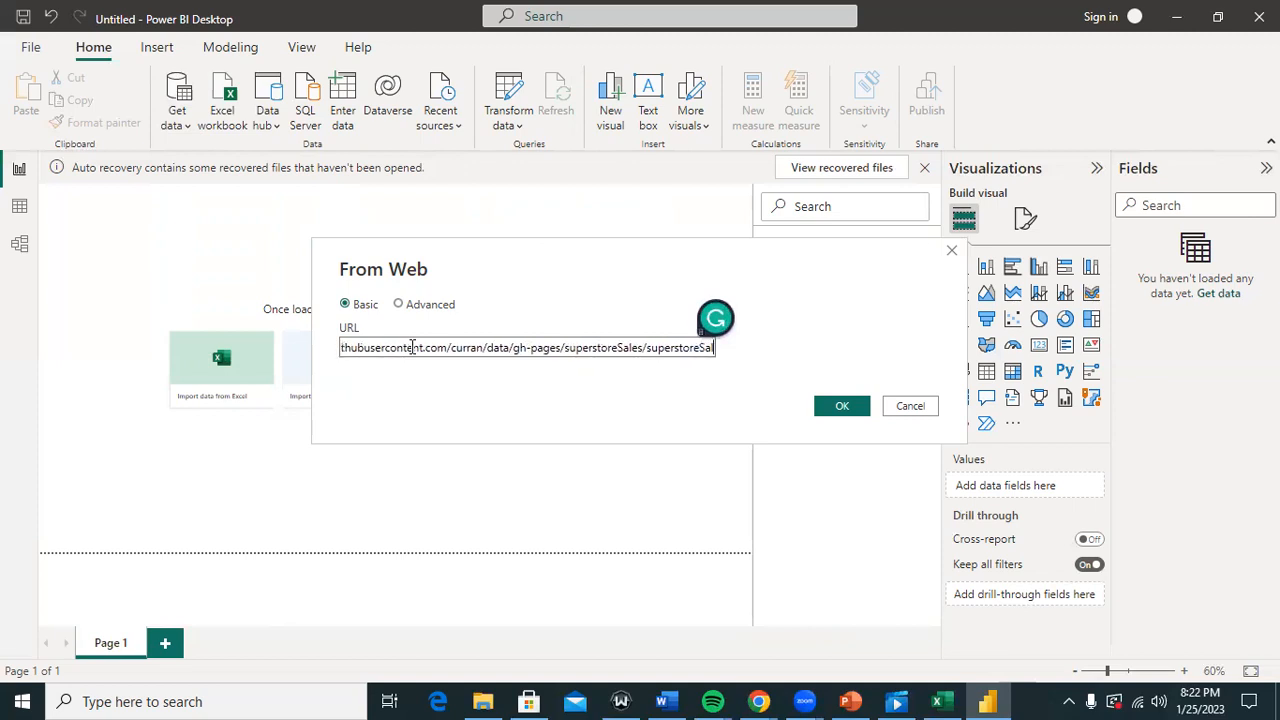
pyautogui.write('.csv')
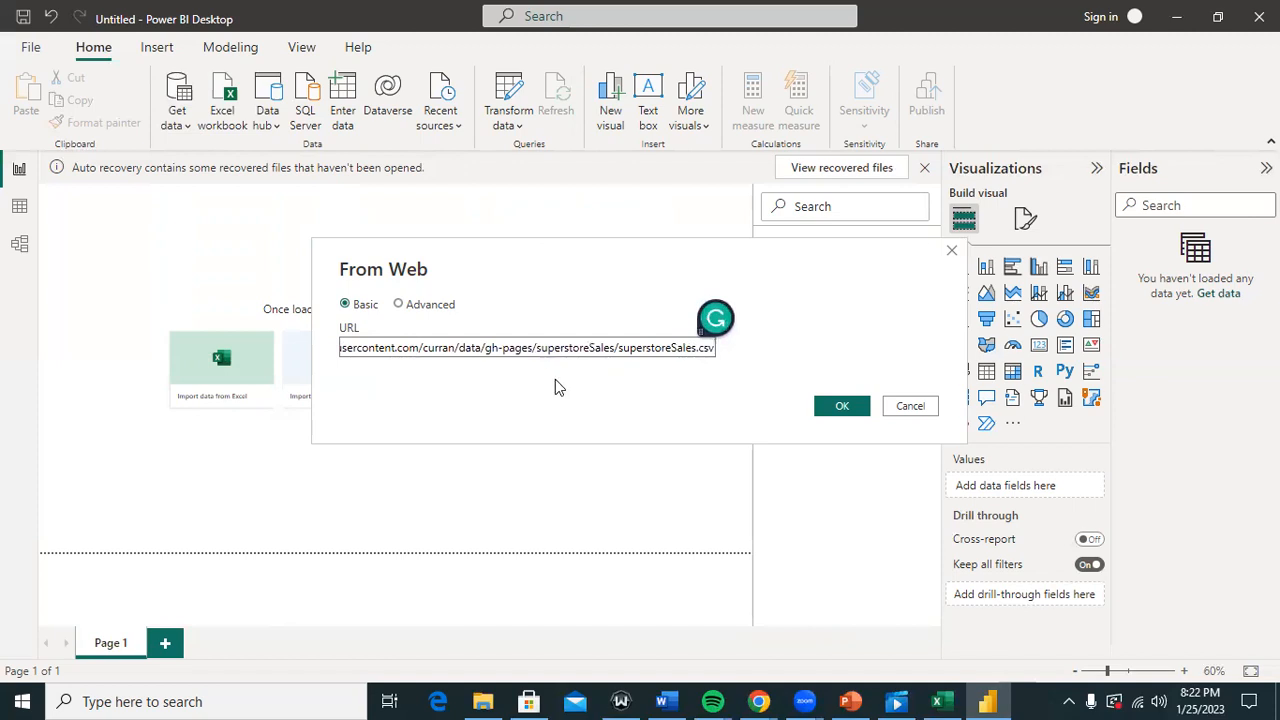
pyautogui.click(842, 407)
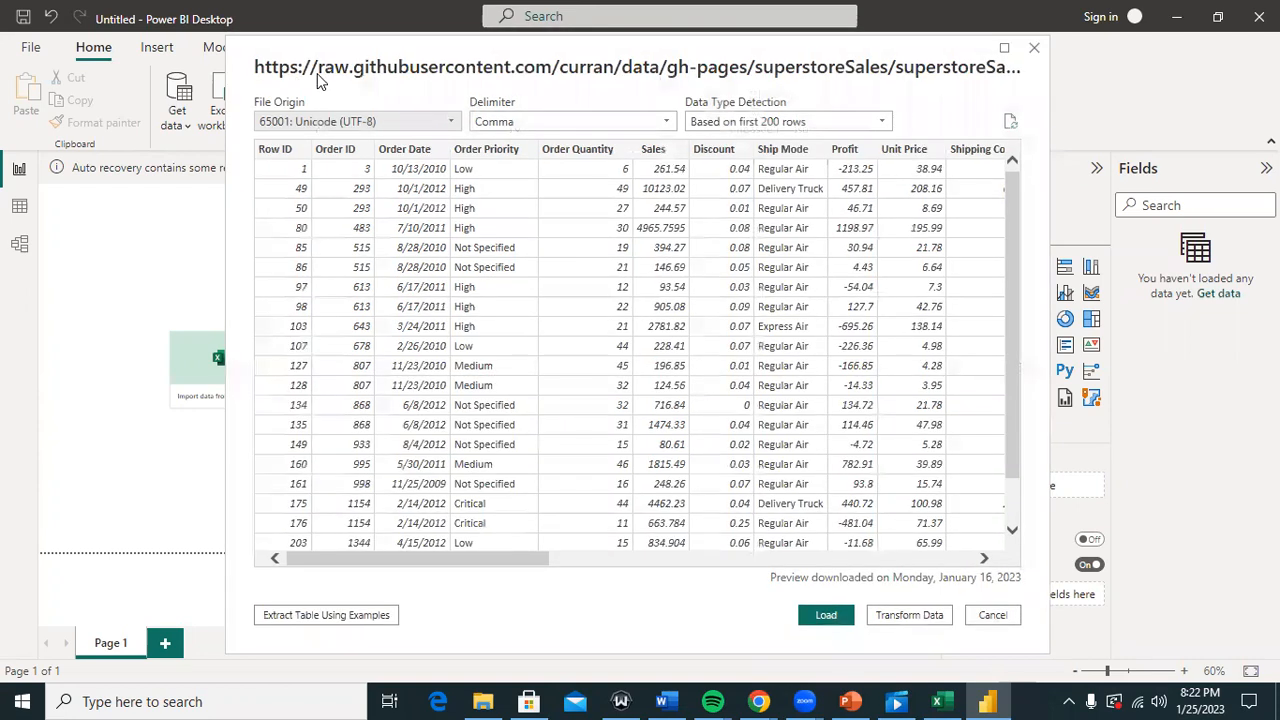
pyautogui.moveTo(348, 52); pyautogui.dragTo(230, 88)
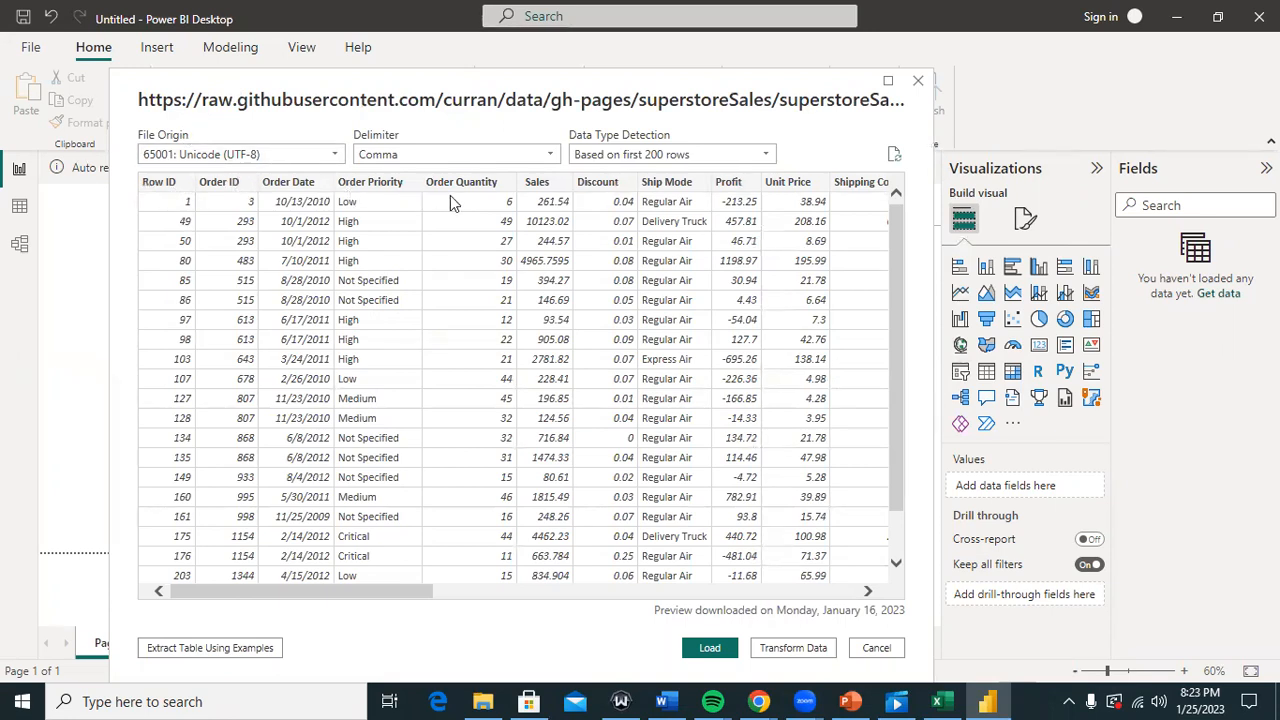
pyautogui.moveTo(430, 596); pyautogui.dragTo(505, 592)
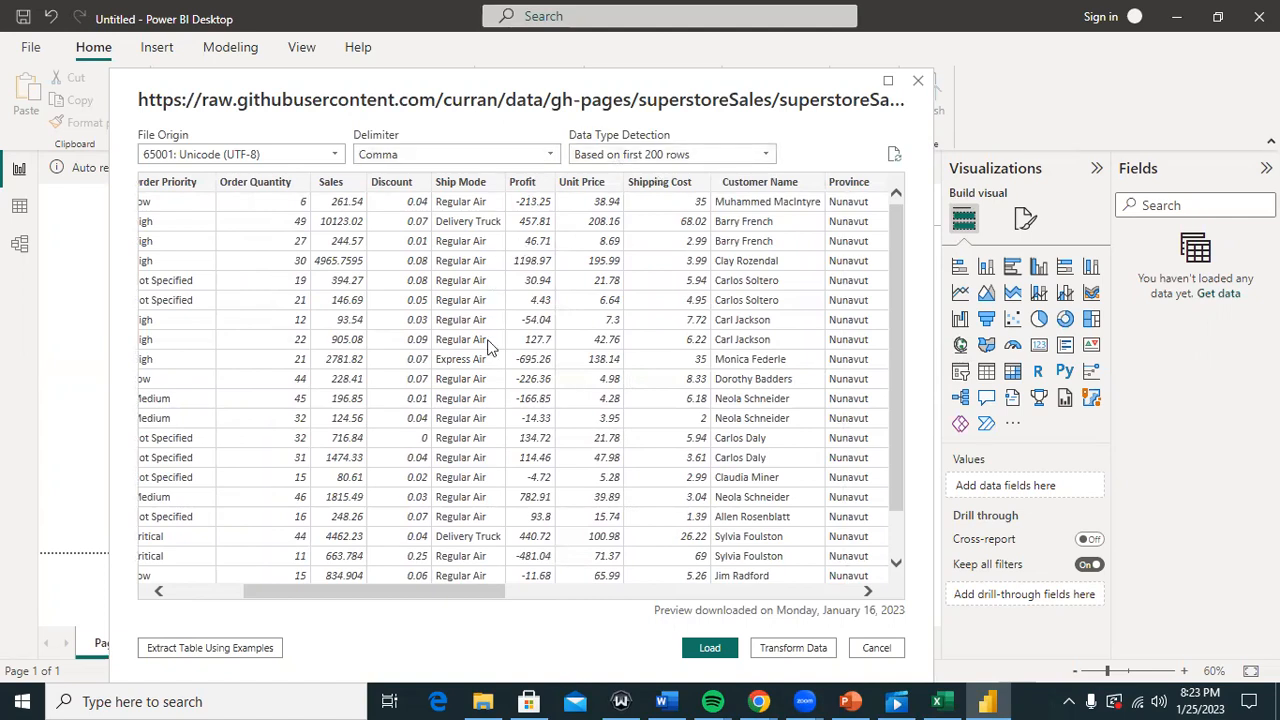
pyautogui.moveTo(388, 591); pyautogui.dragTo(720, 580)
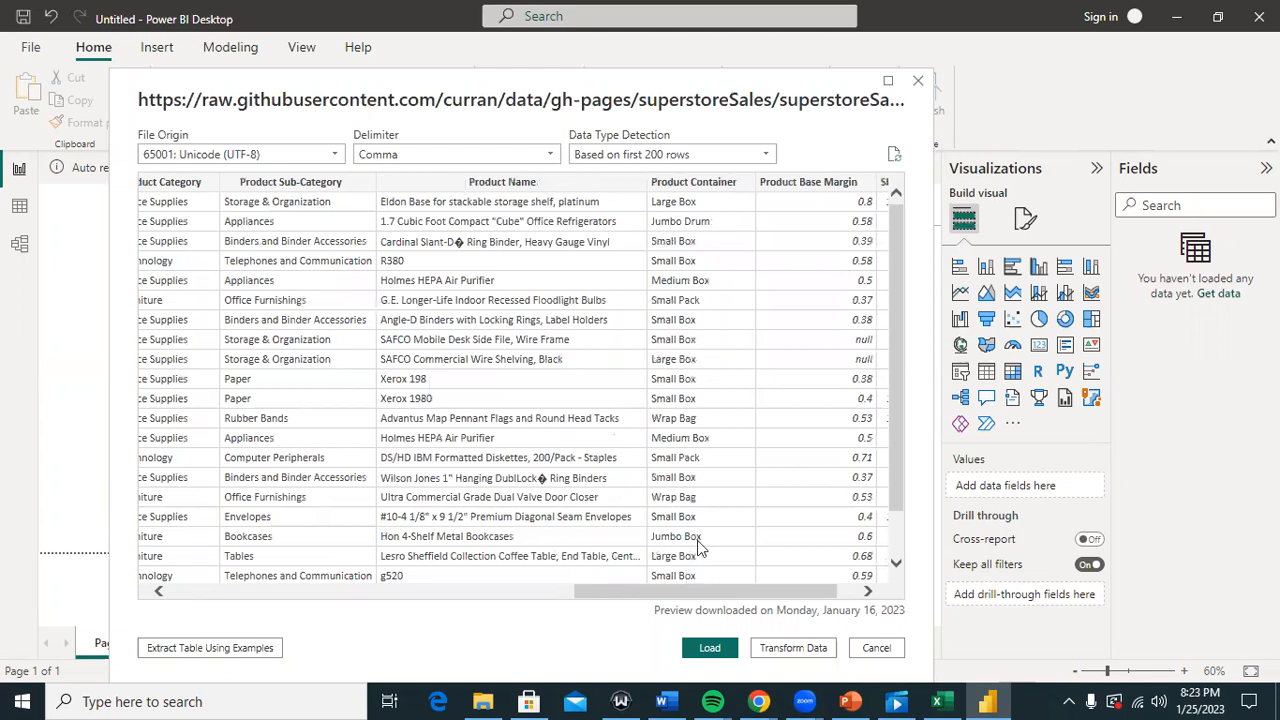
pyautogui.moveTo(717, 591); pyautogui.dragTo(866, 595)
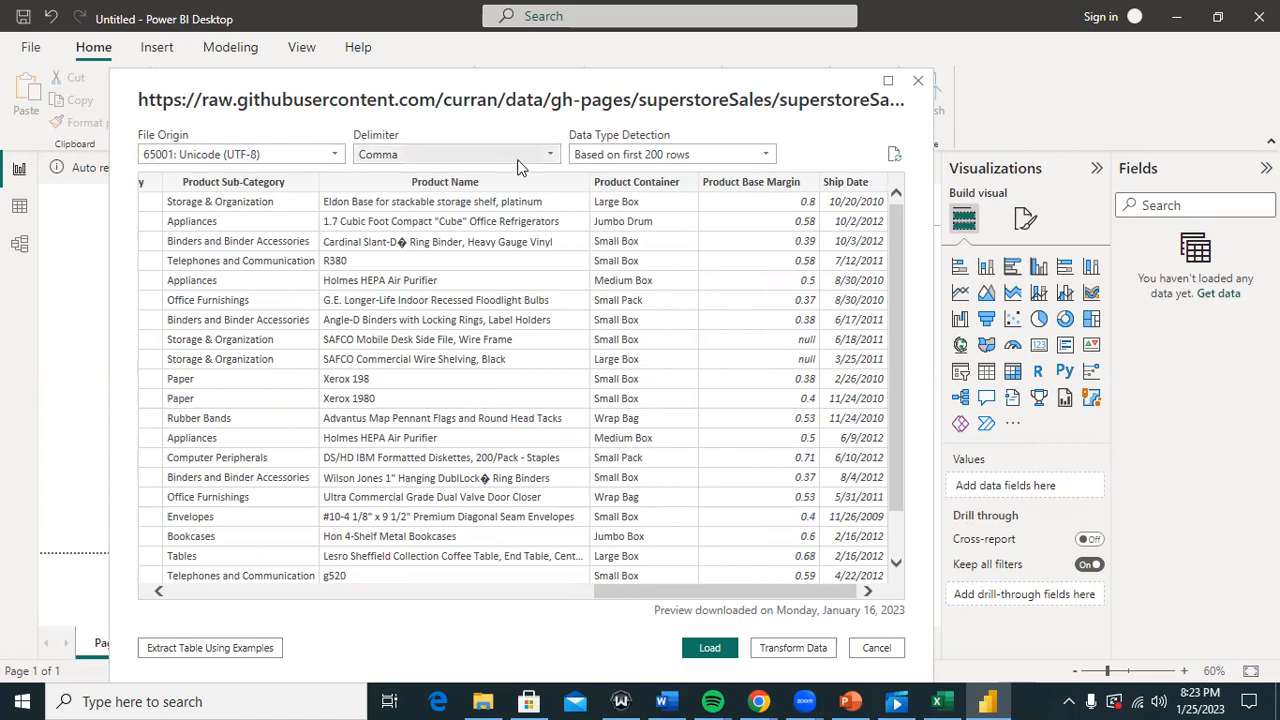
# Step: Keep Comma as the delimiter, review the preview, and load the superstoreSales data
pyautogui.click(452, 158)
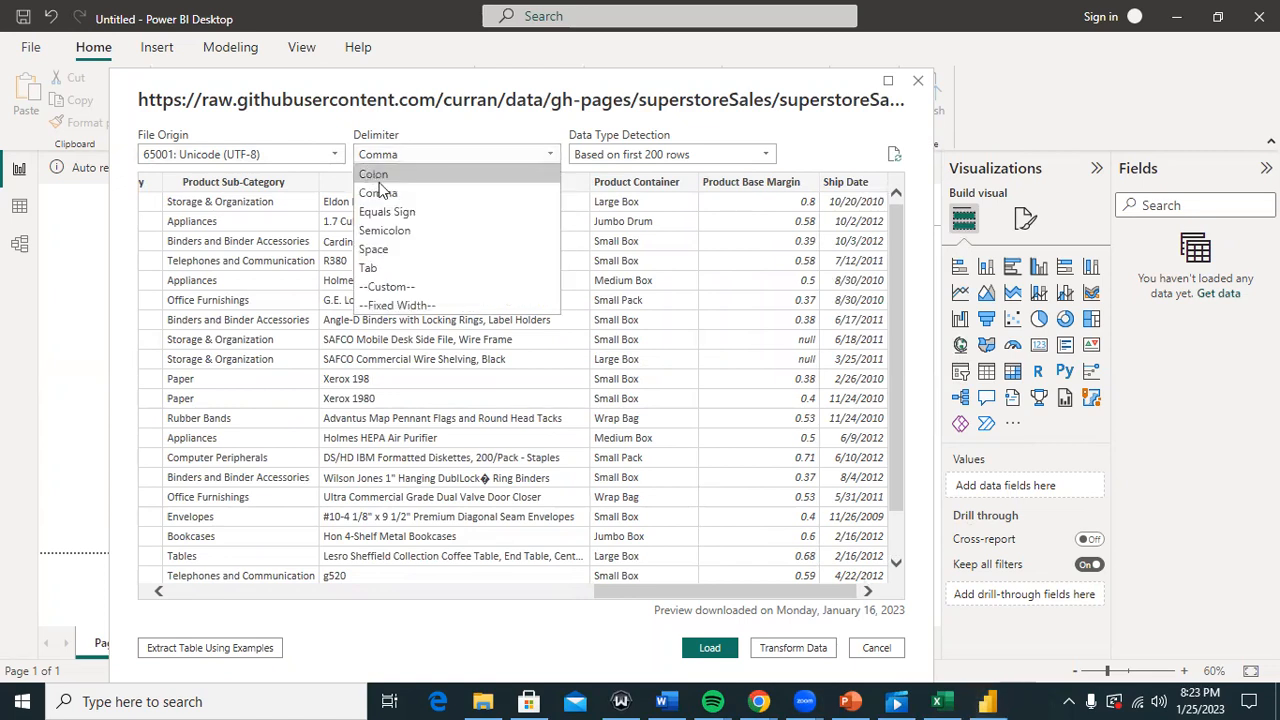
pyautogui.click(356, 118)
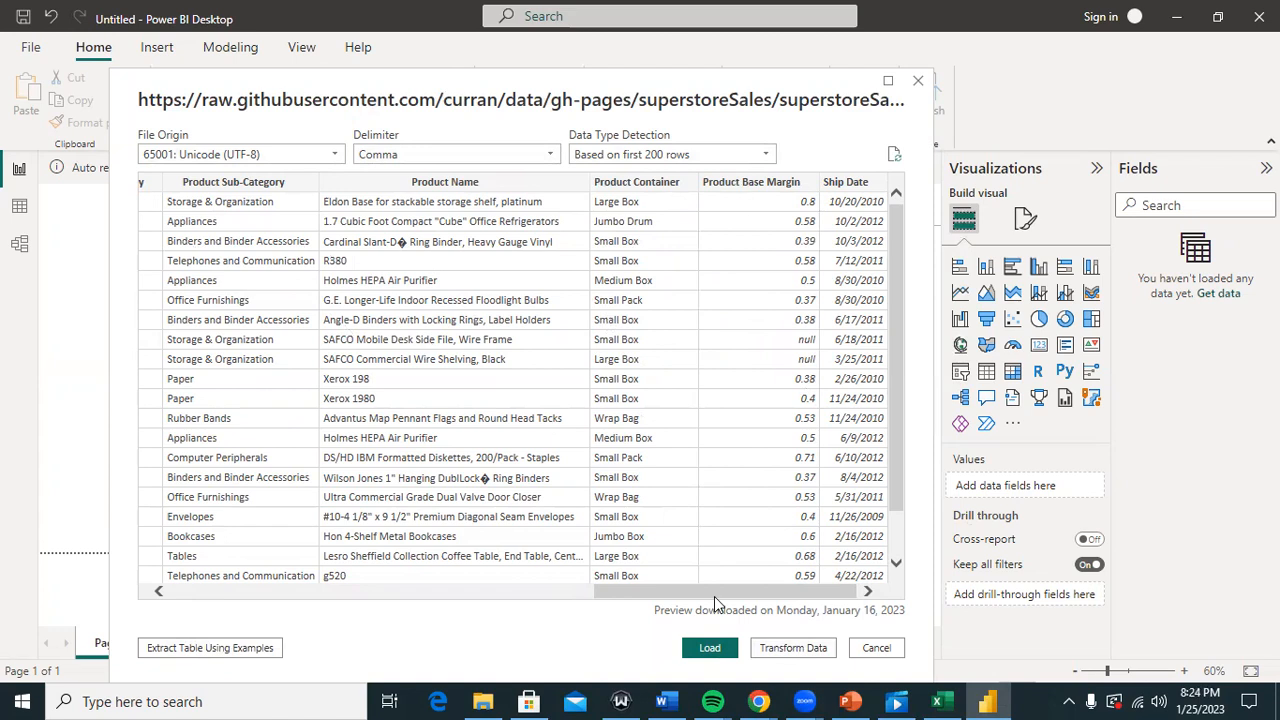
pyautogui.moveTo(757, 587)
pyautogui.mouseDown()
pyautogui.moveTo(512, 598)
pyautogui.moveTo(759, 596)
pyautogui.mouseUp()
pyautogui.moveTo(891, 365); pyautogui.dragTo(889, 263)
pyautogui.click(710, 648)
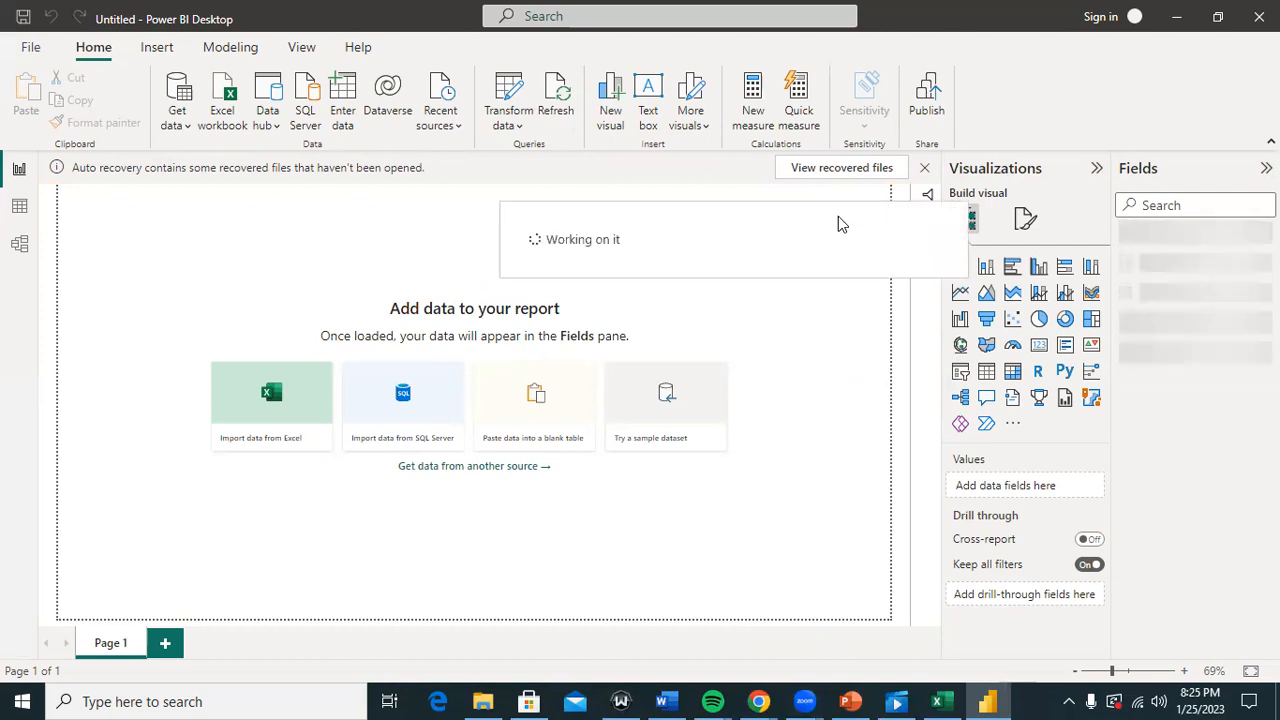
# Step: Browse the 8,399 rows of the superstoreSales table in Table view
pyautogui.click(18, 210)
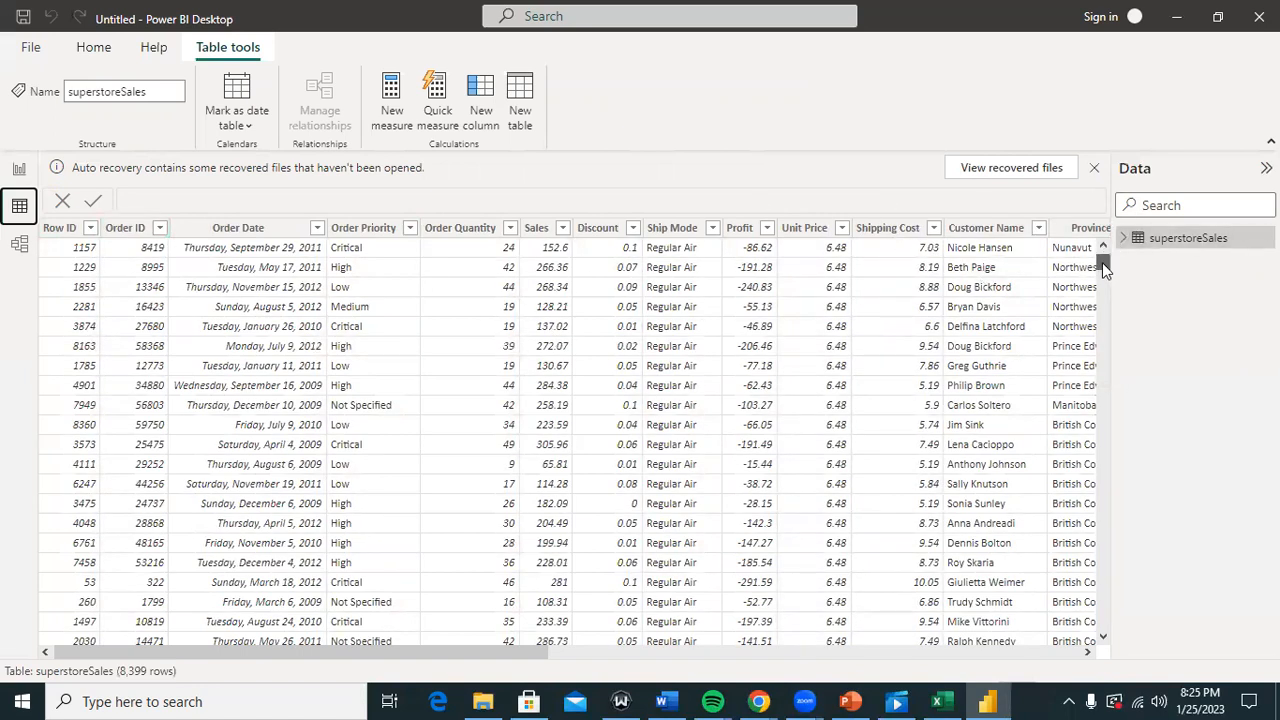
pyautogui.scroll(-20, 1106, 293)
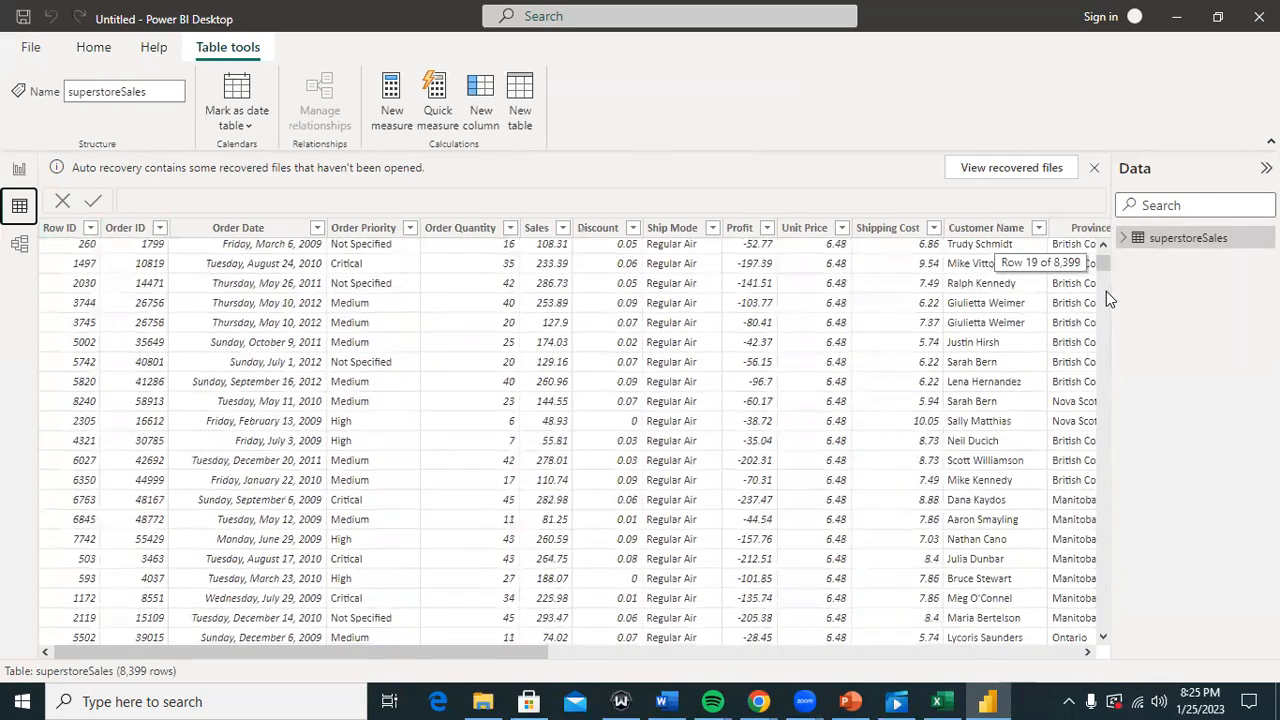
pyautogui.scroll(-20, 1106, 293)
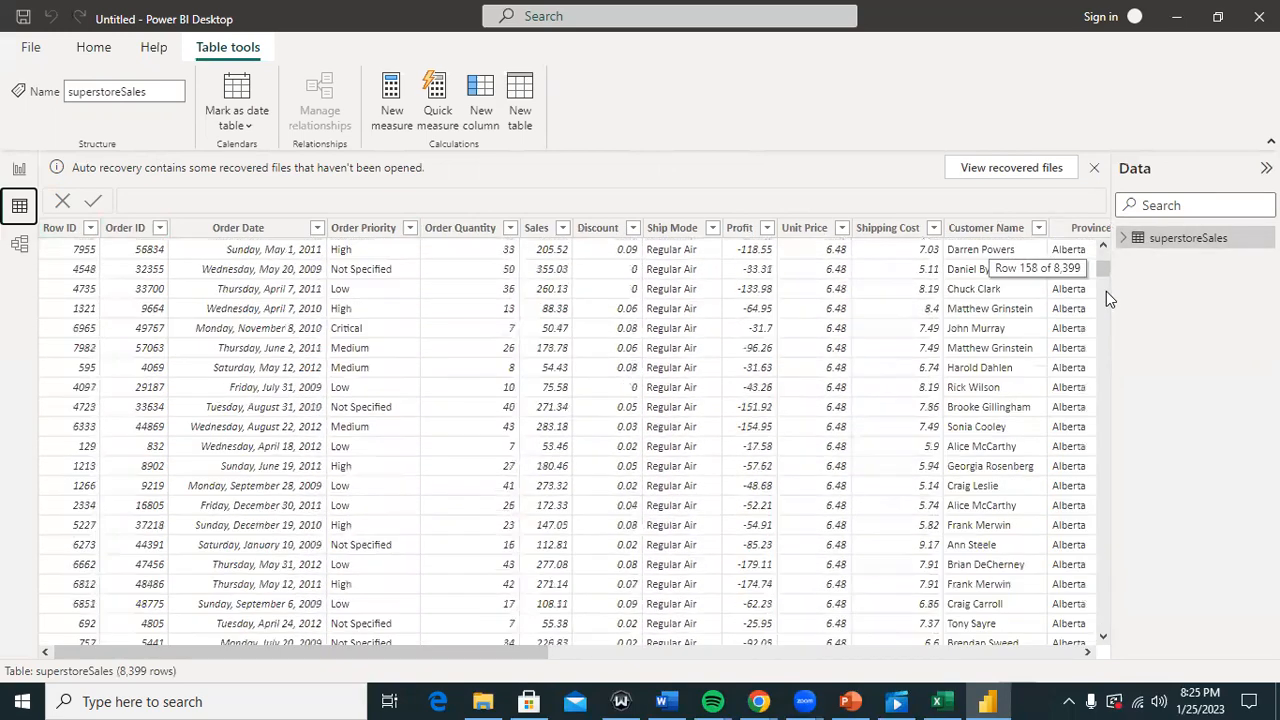
pyautogui.scroll(-20, 1106, 291)
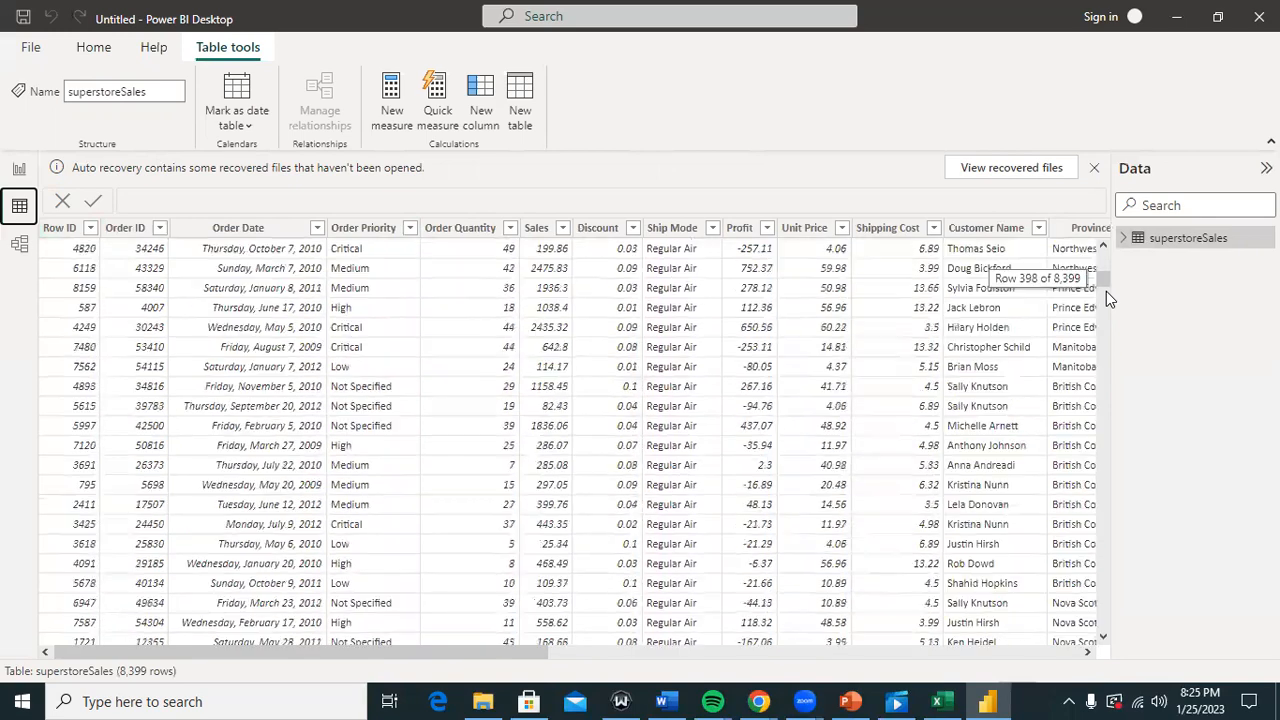
pyautogui.scroll(-2, 1106, 291)
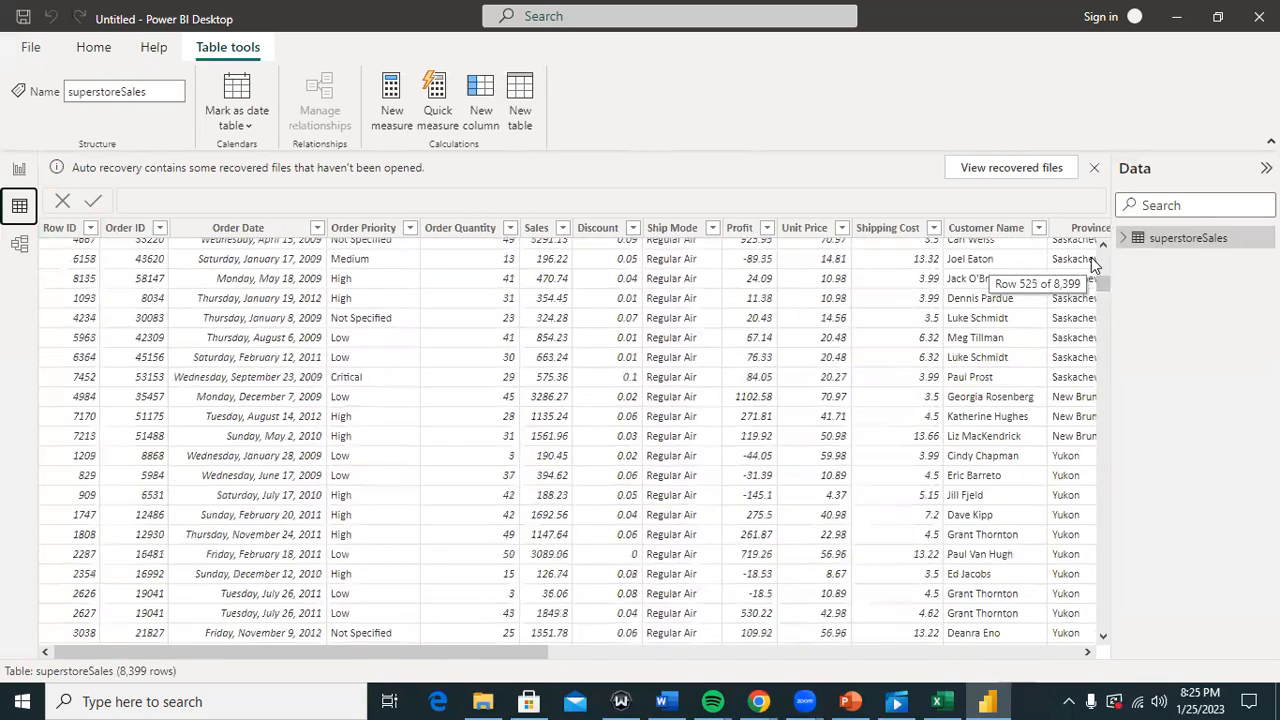
pyautogui.moveTo(1105, 285); pyautogui.dragTo(1106, 368)
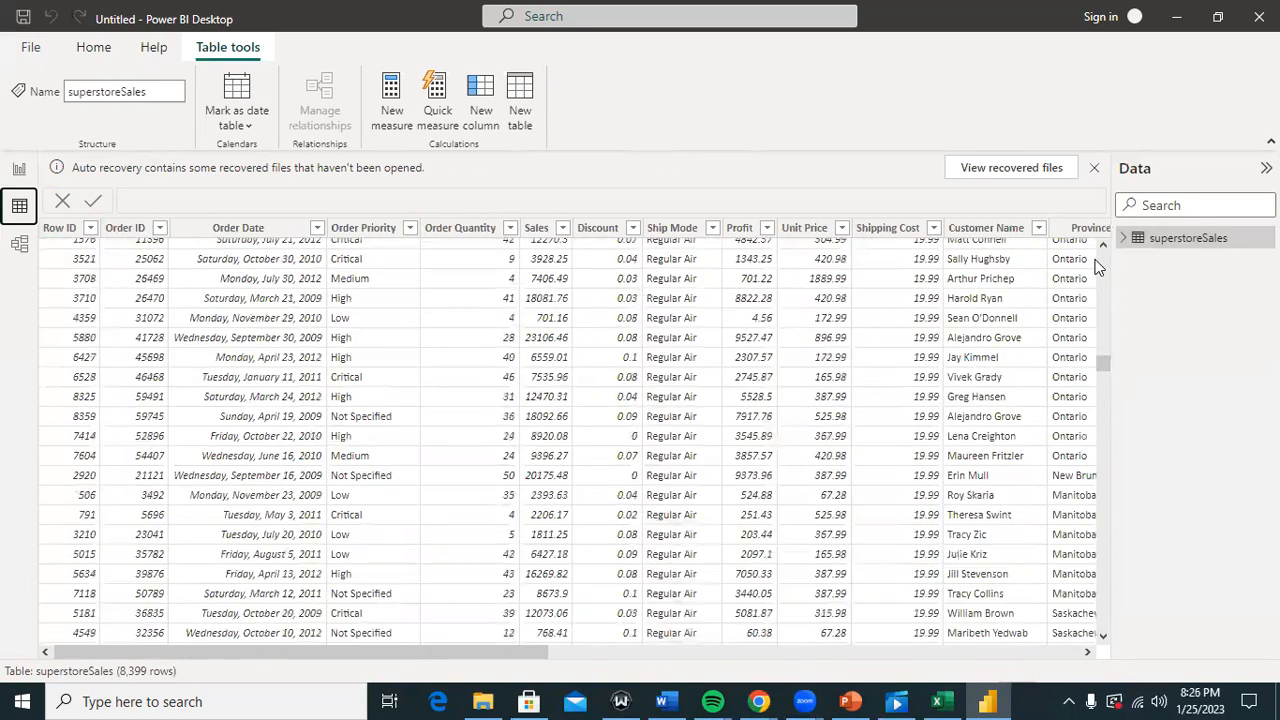
# Step: Return to the report canvas and expand superstoreSales in the Fields pane to list Sales, Profit and Region
pyautogui.click(18, 170)
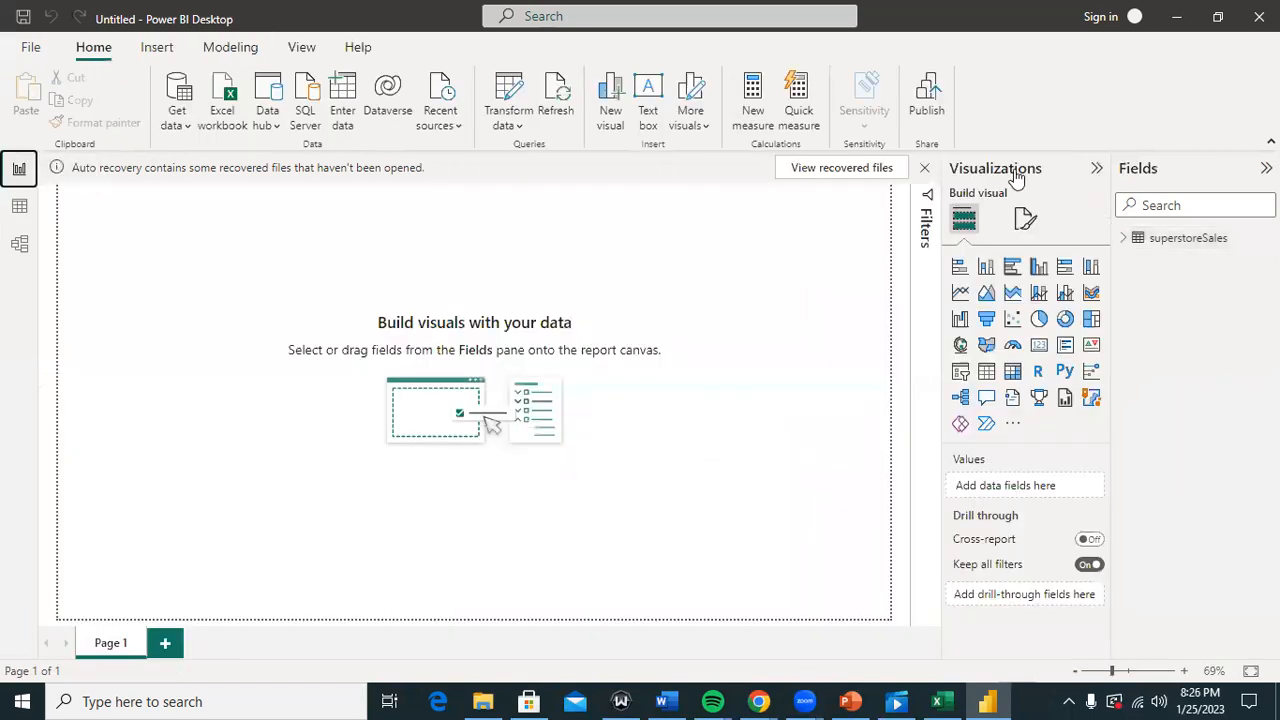
pyautogui.click(1123, 240)
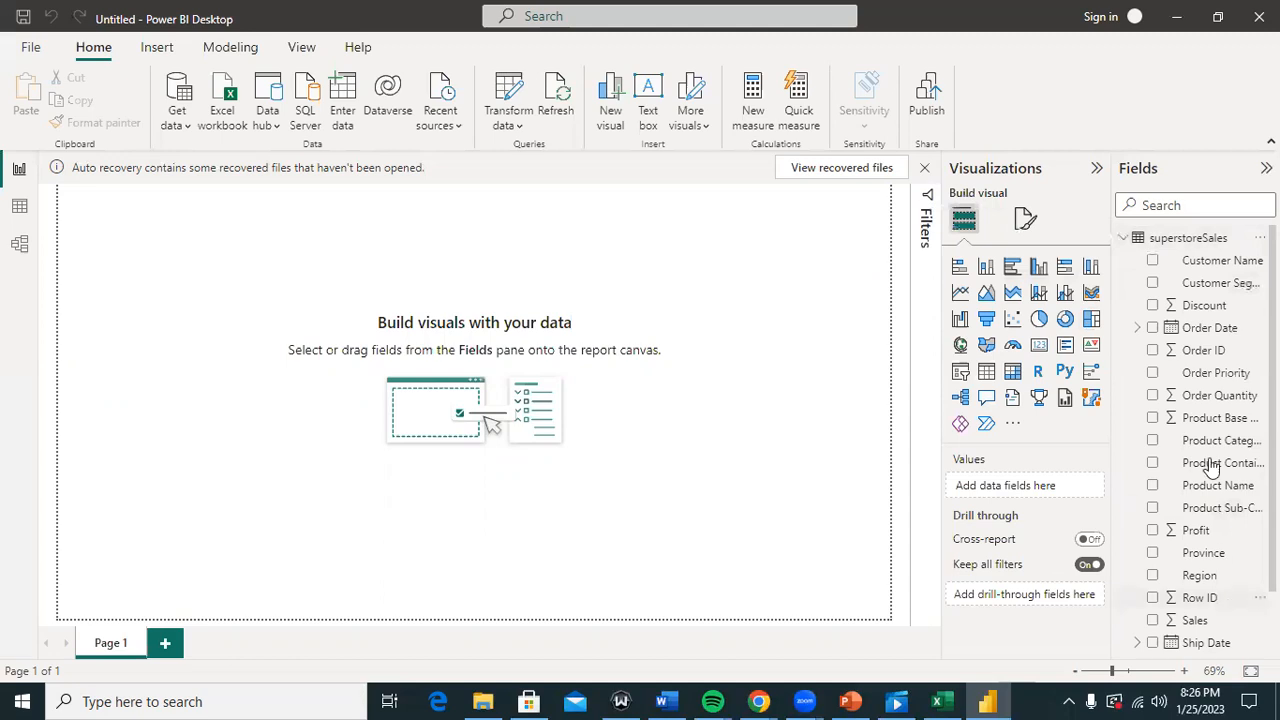
pyautogui.scroll(-1, 1245, 325)
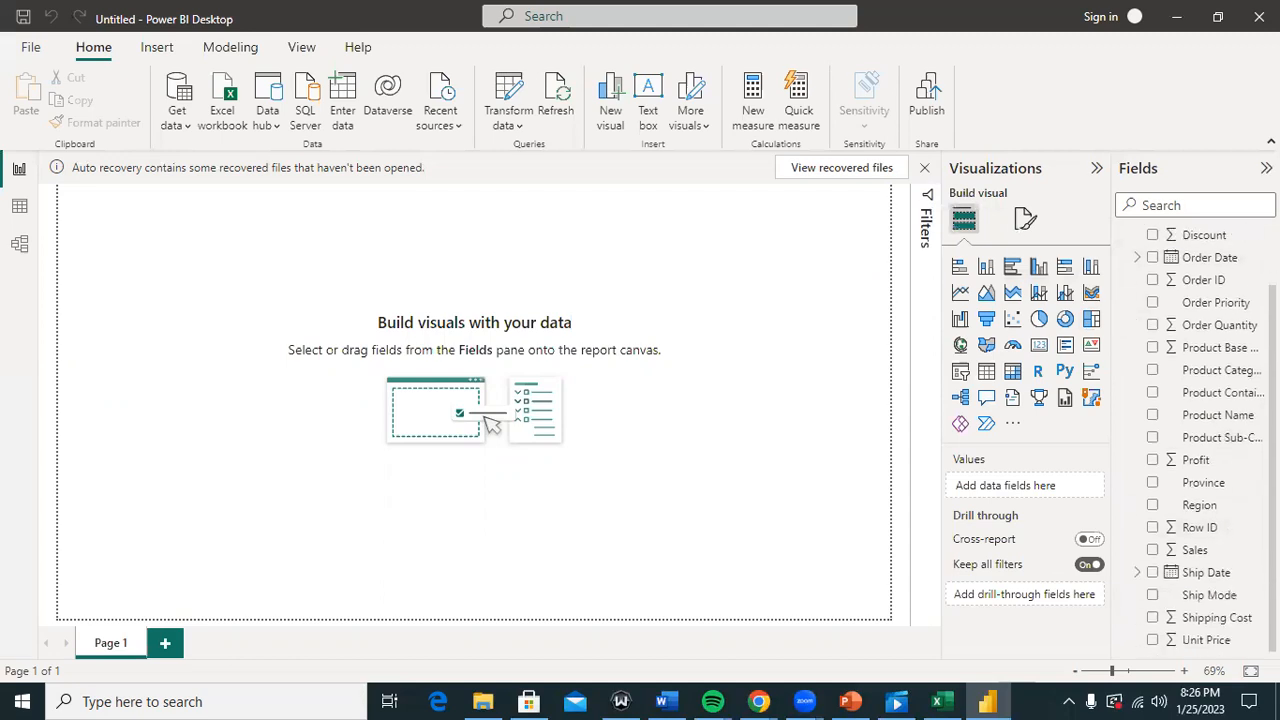
pyautogui.scroll(1, 1200, 440)
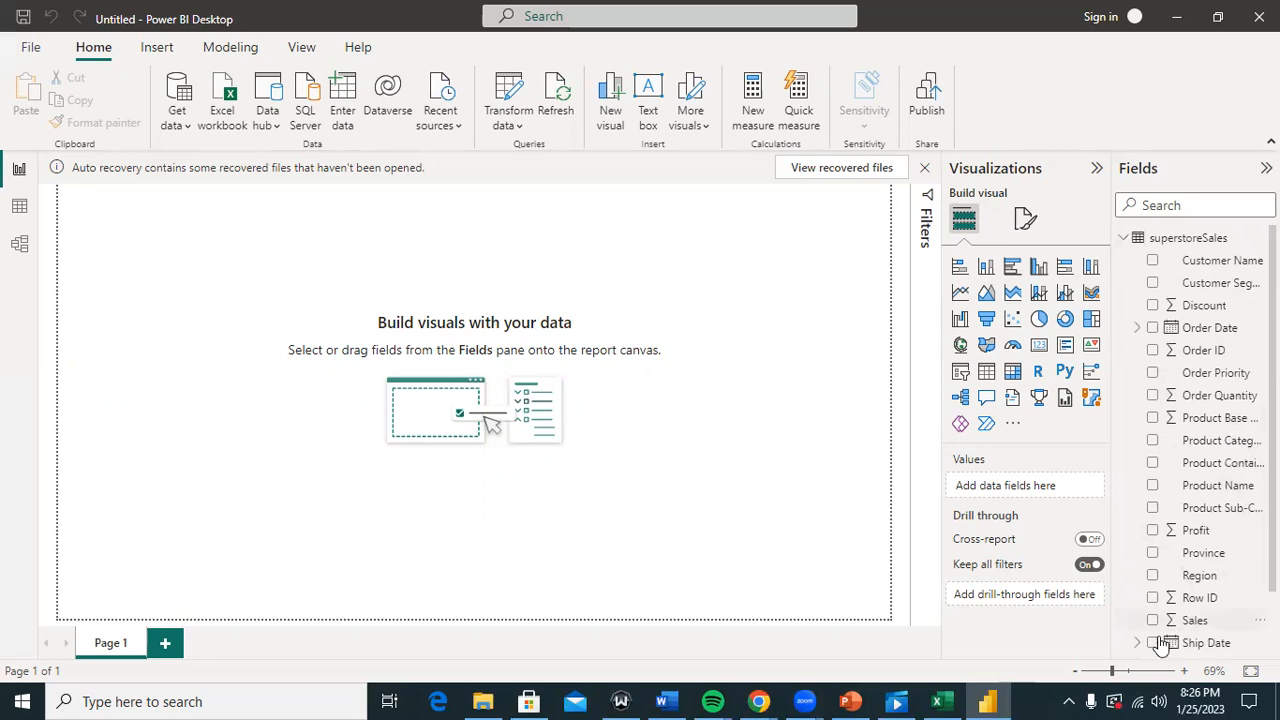
pyautogui.click(1068, 701)
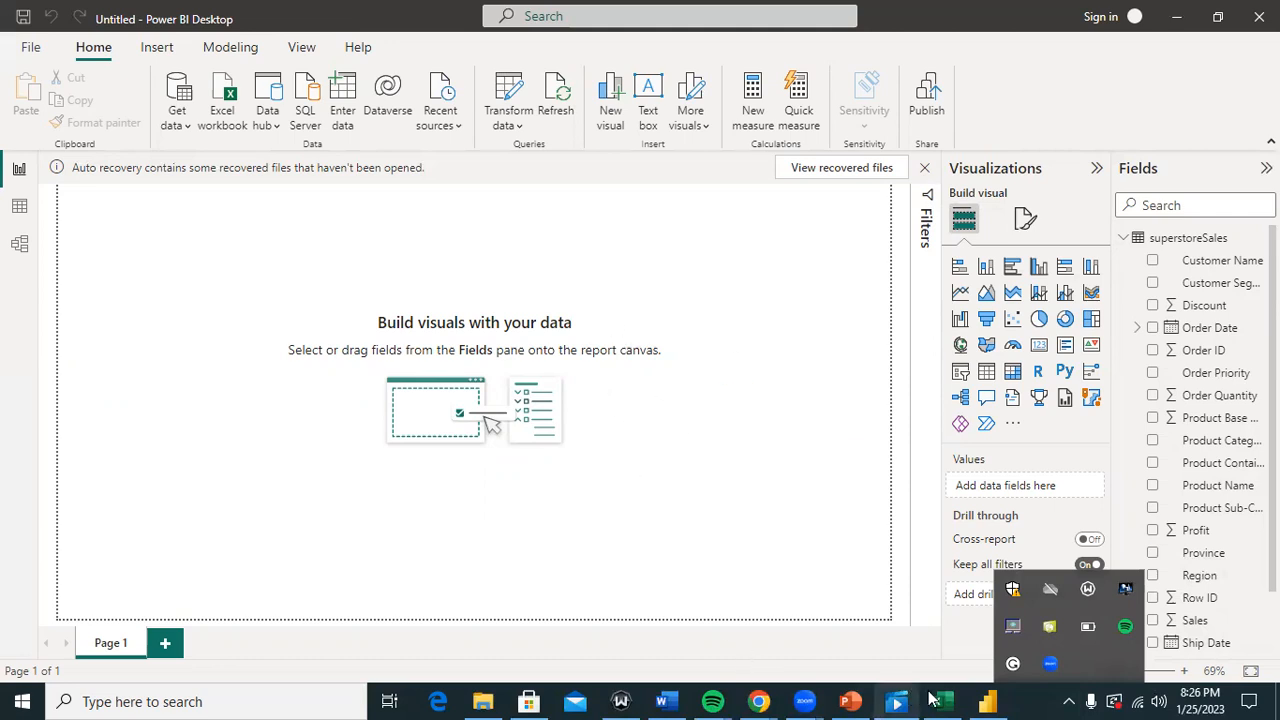
pyautogui.moveTo(862, 698)
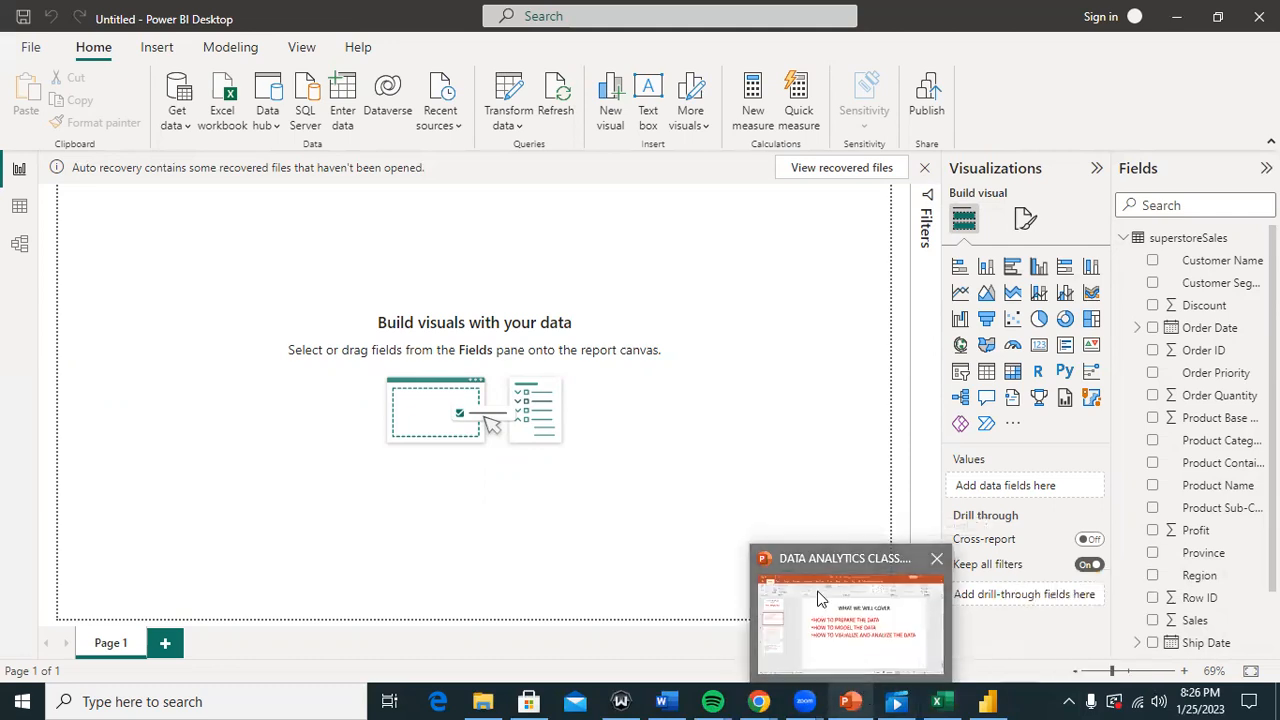
pyautogui.click(822, 600)
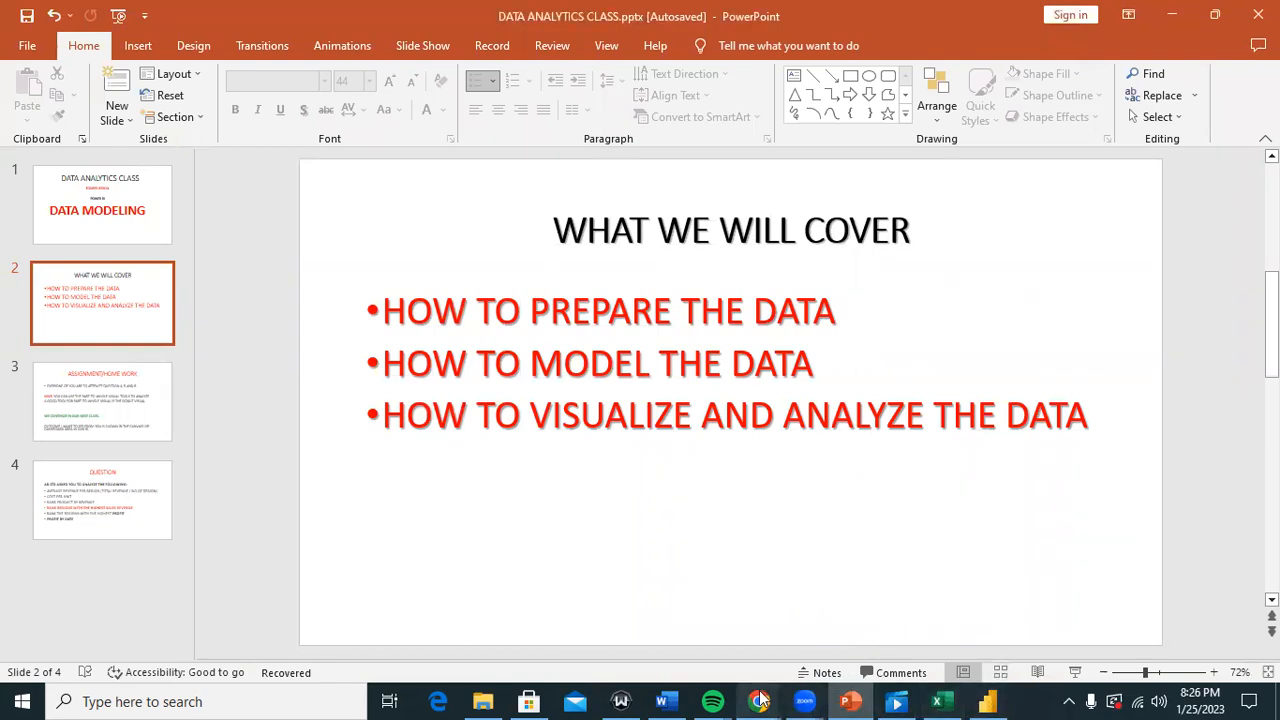
pyautogui.moveTo(899, 700)
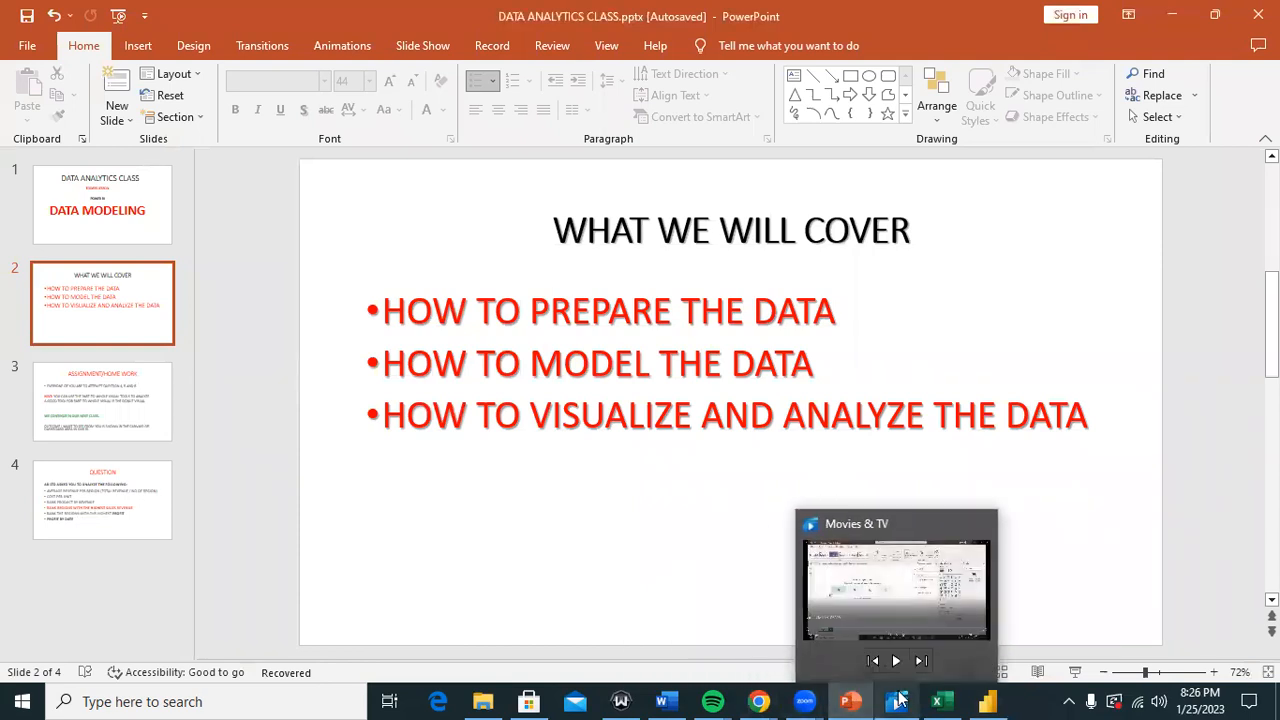
pyautogui.click(987, 701)
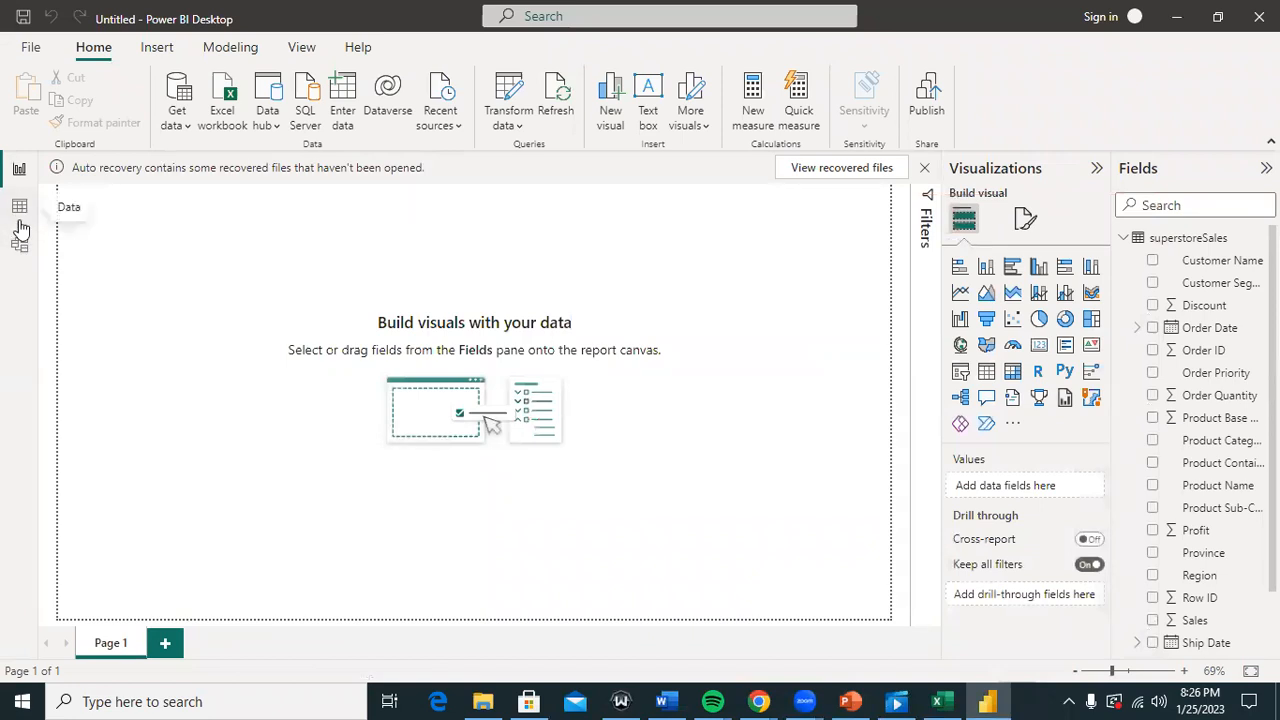
# Step: In Model view, move the superstoreSales card, make it taller, and collapse the Properties pane
pyautogui.click(19, 244)
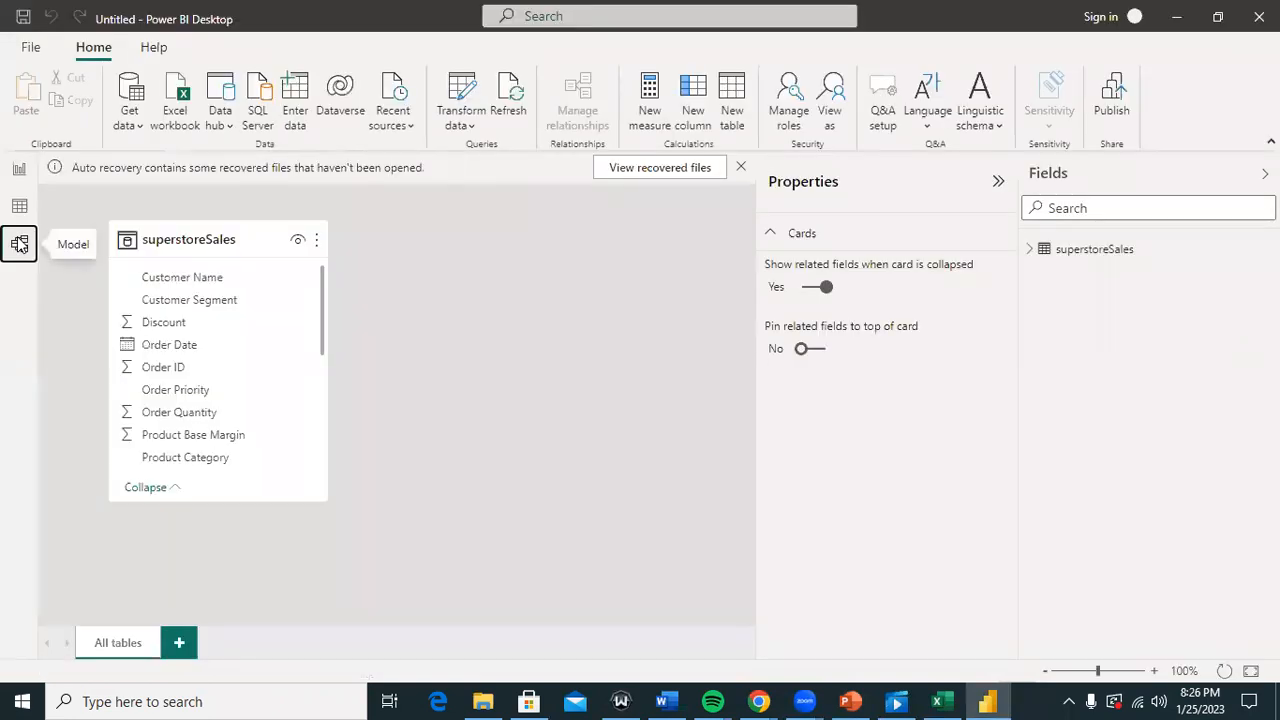
pyautogui.moveTo(249, 236); pyautogui.dragTo(350, 212)
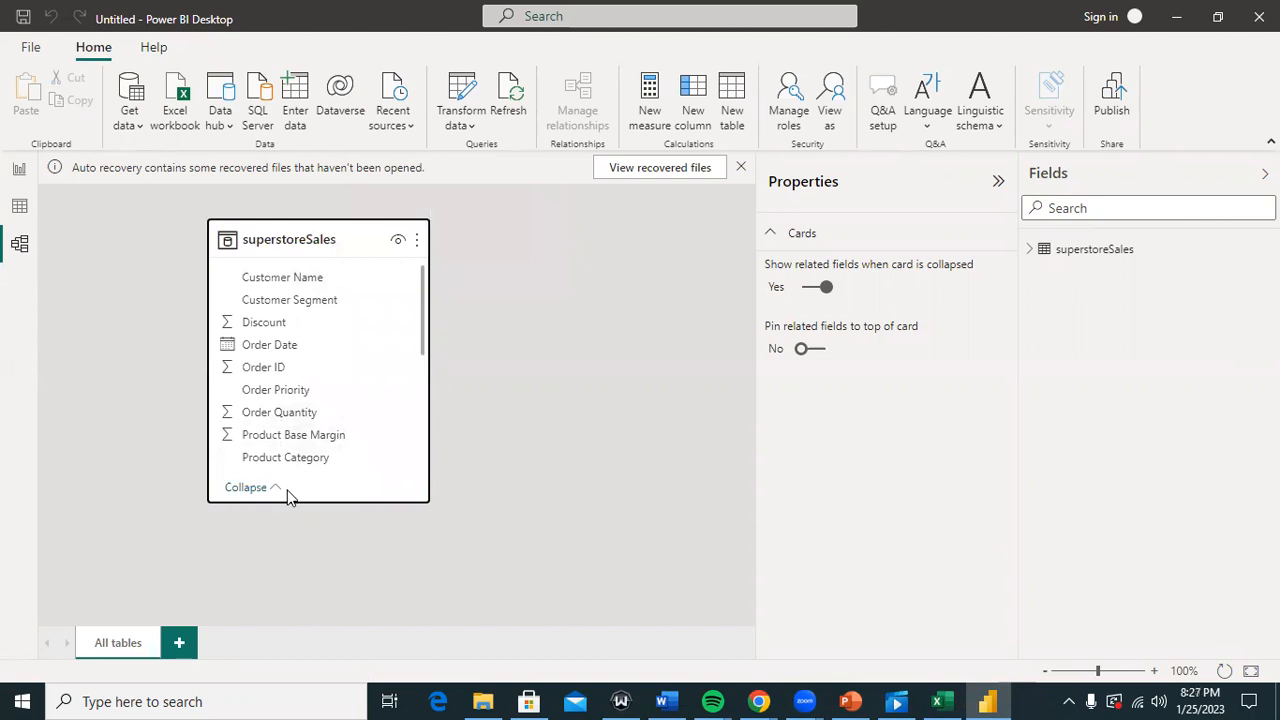
pyautogui.moveTo(292, 502); pyautogui.dragTo(330, 595)
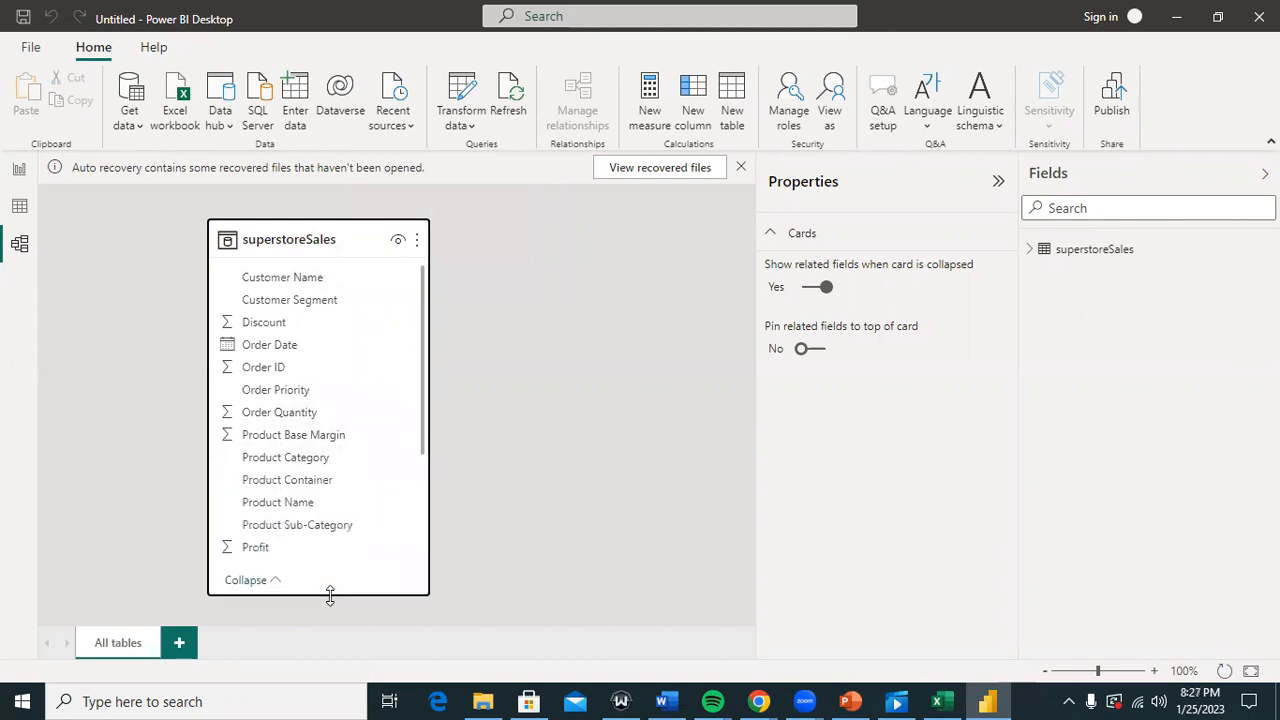
pyautogui.moveTo(284, 236); pyautogui.dragTo(279, 197)
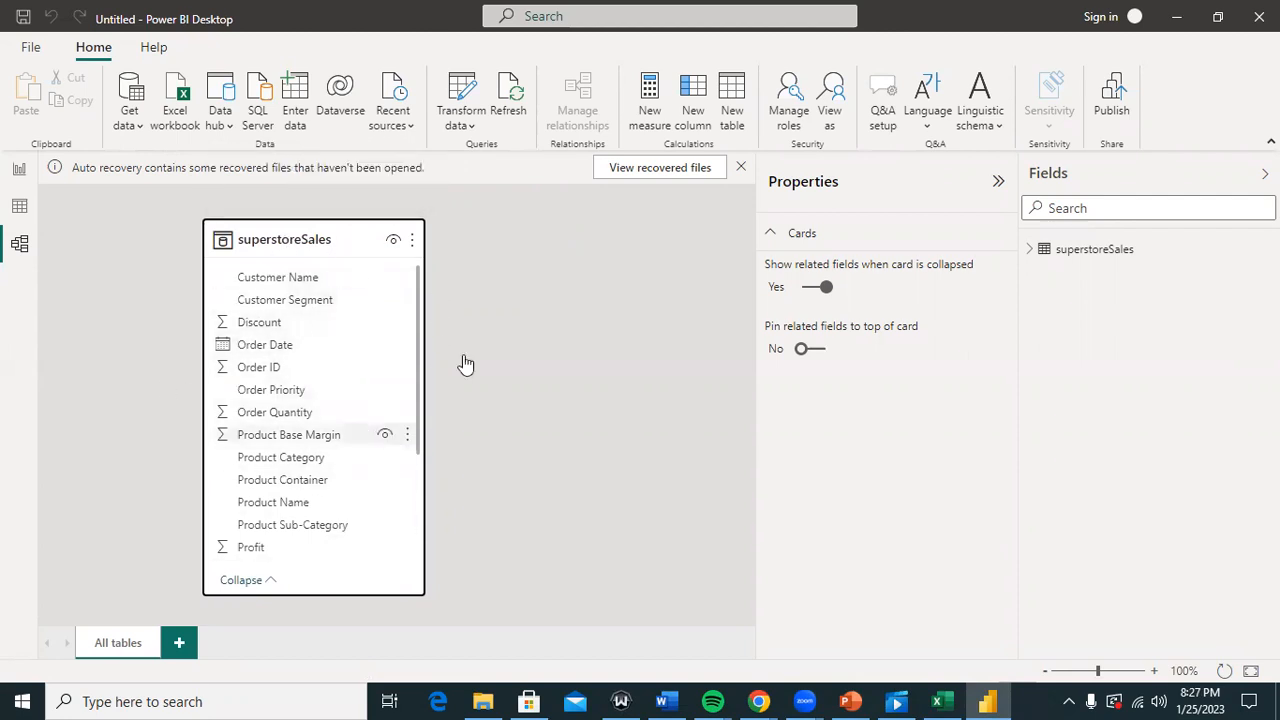
pyautogui.click(999, 182)
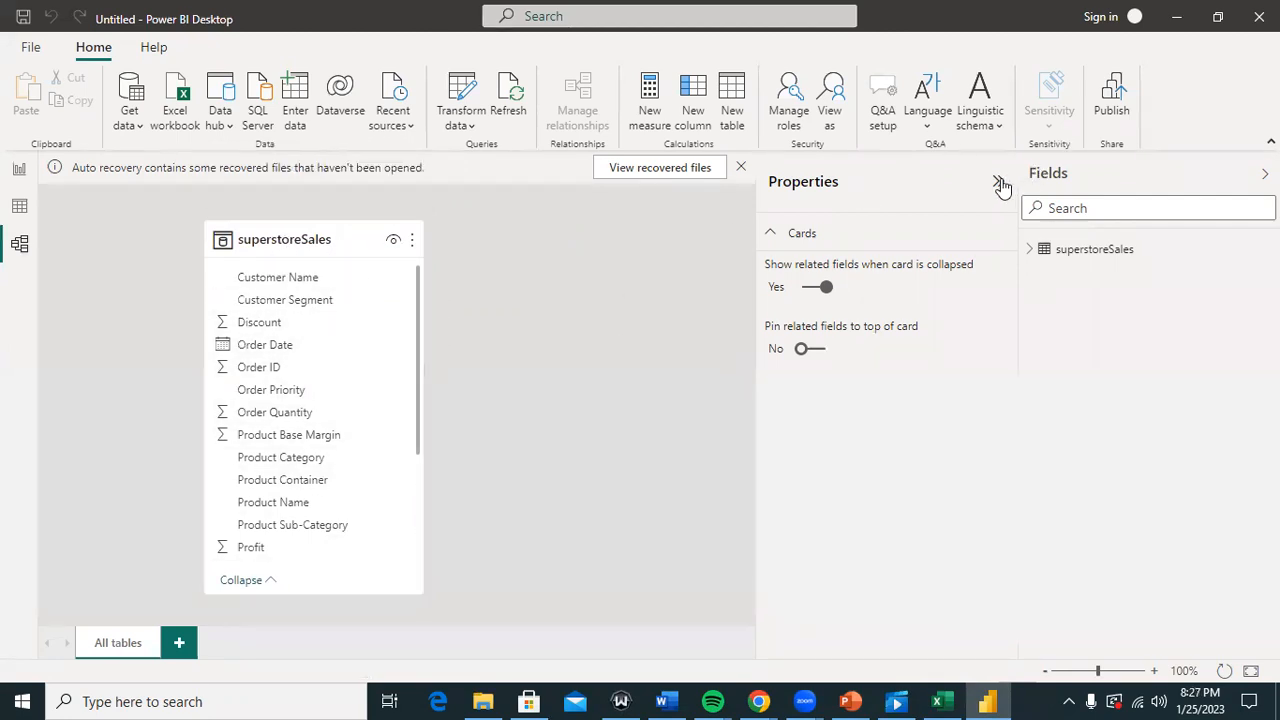
# Step: Move the superstoreSales card up-left, then bring the Excel workbook Book1 to the front
pyautogui.click(417, 312)
pyautogui.moveTo(416, 311); pyautogui.dragTo(260, 205)
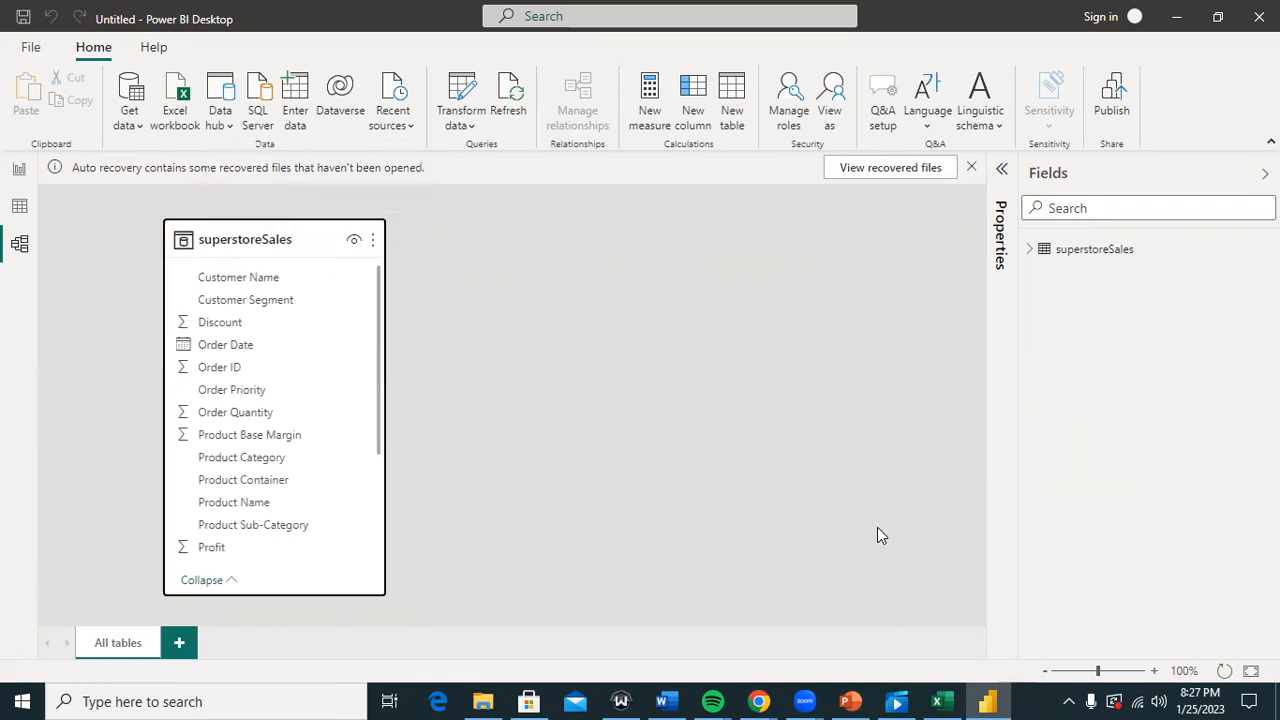
pyautogui.click(940, 701)
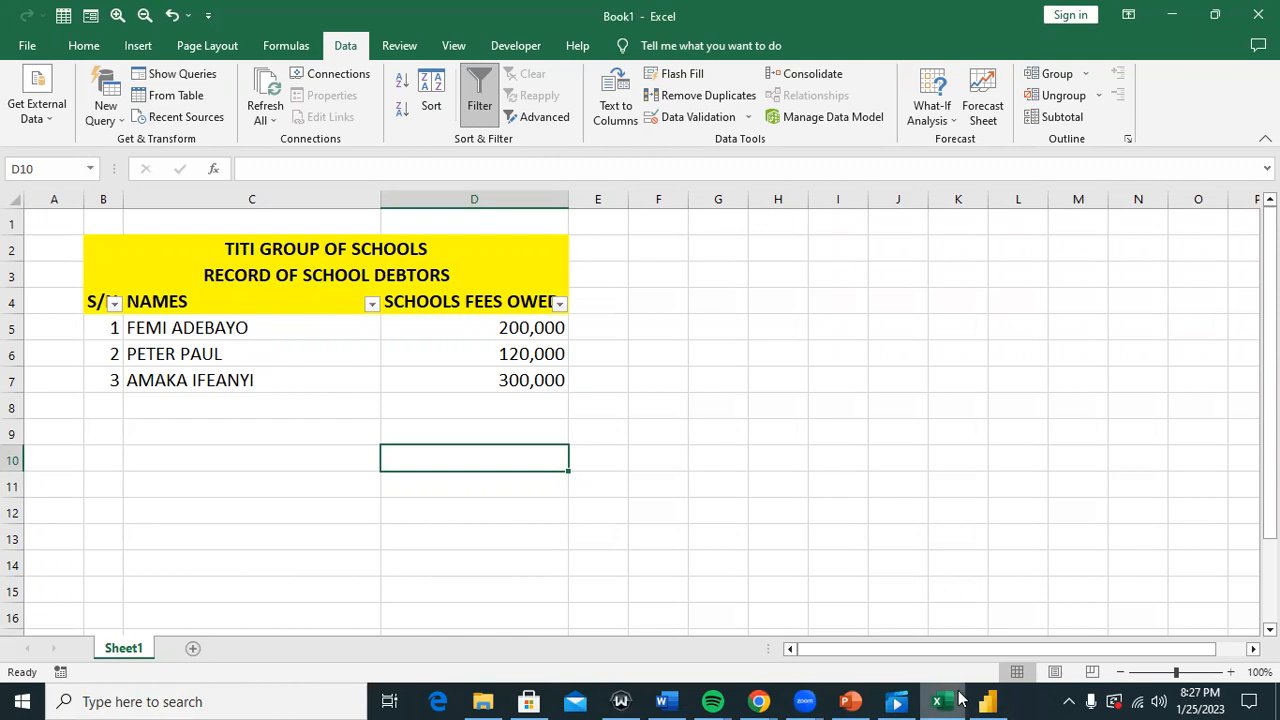
# Step: Bring the Power BI Desktop window with the superstoreSales model back to the front
pyautogui.moveTo(958, 694)
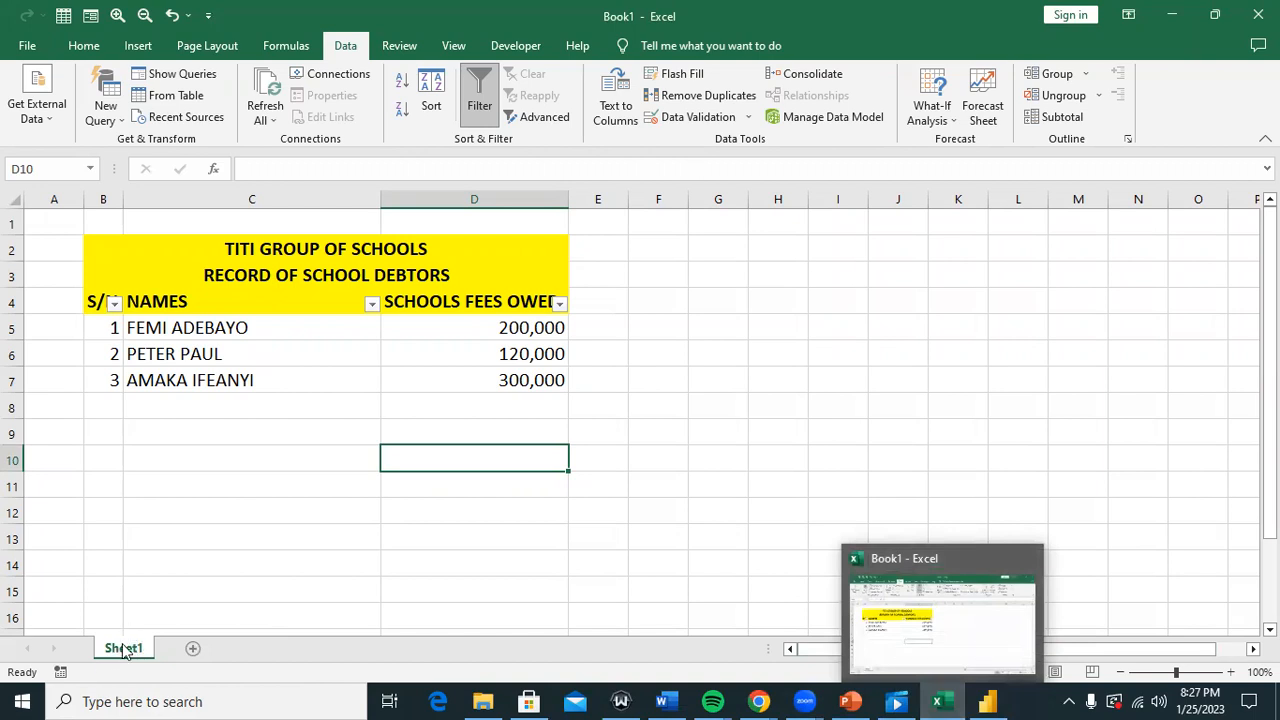
pyautogui.moveTo(855, 693)
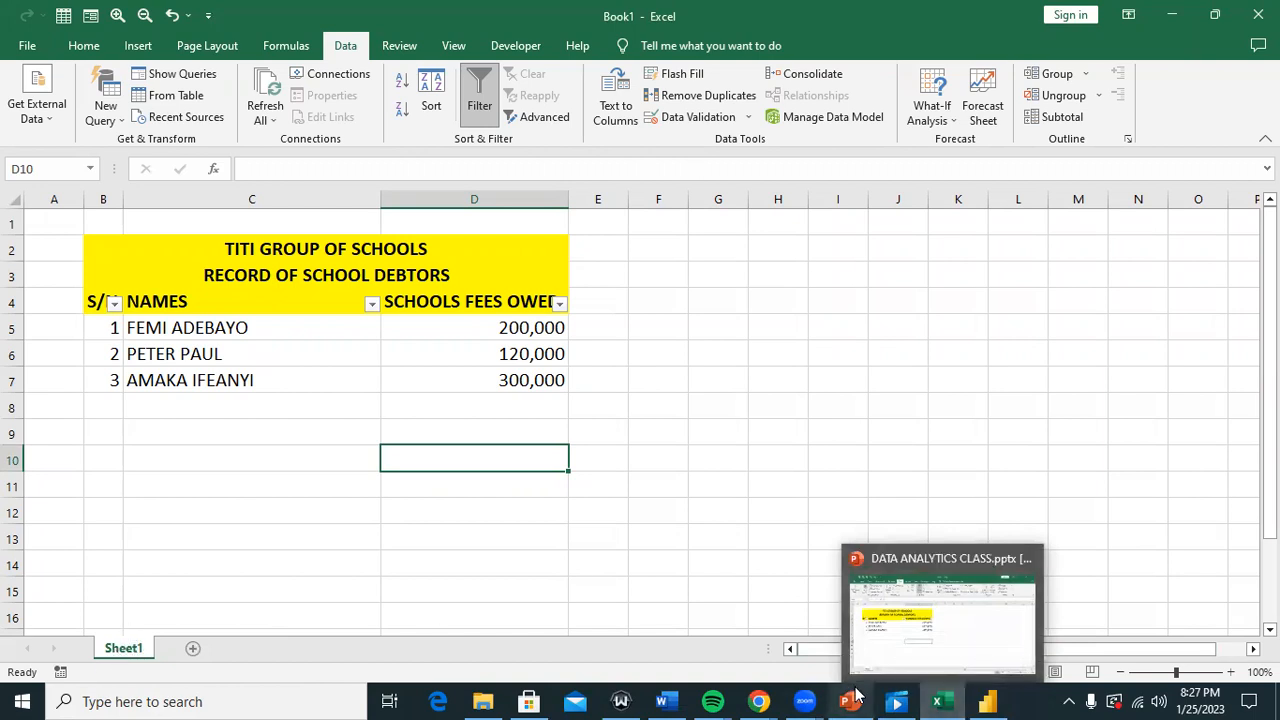
pyautogui.click(990, 699)
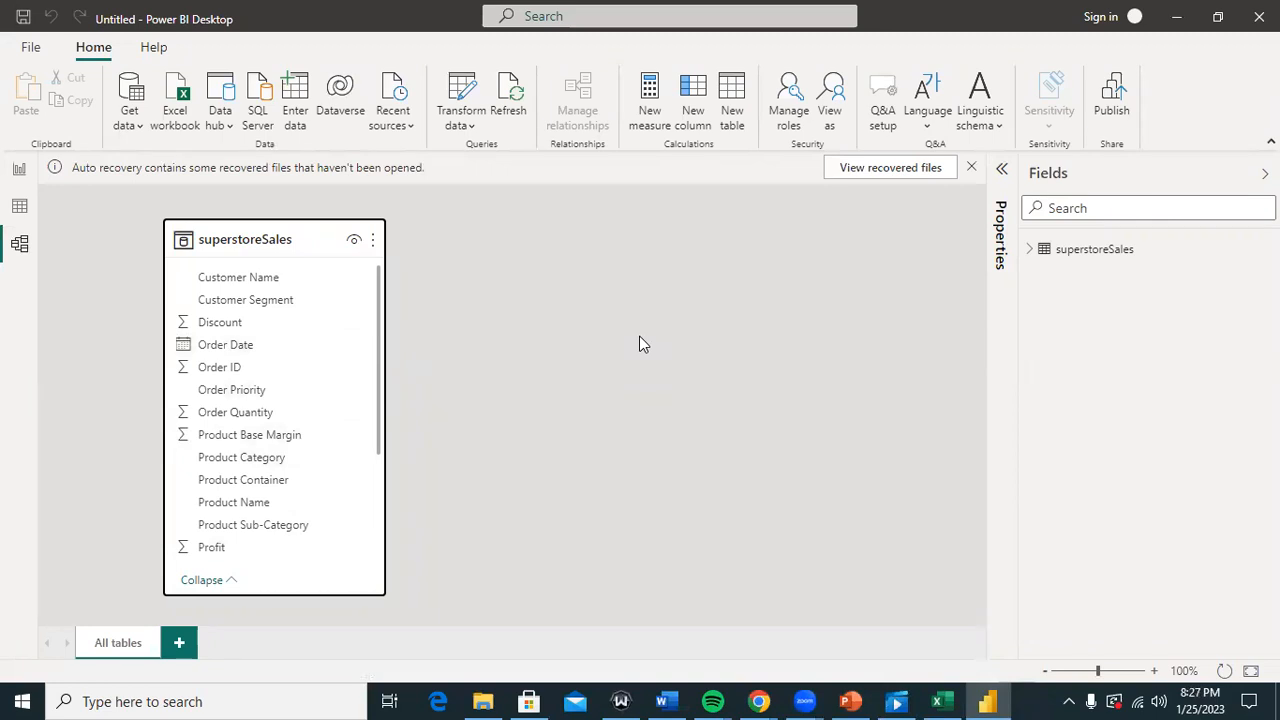
# Step: Switch between Report and Model views, ending on the blank Page 1 report canvas
pyautogui.click(18, 174)
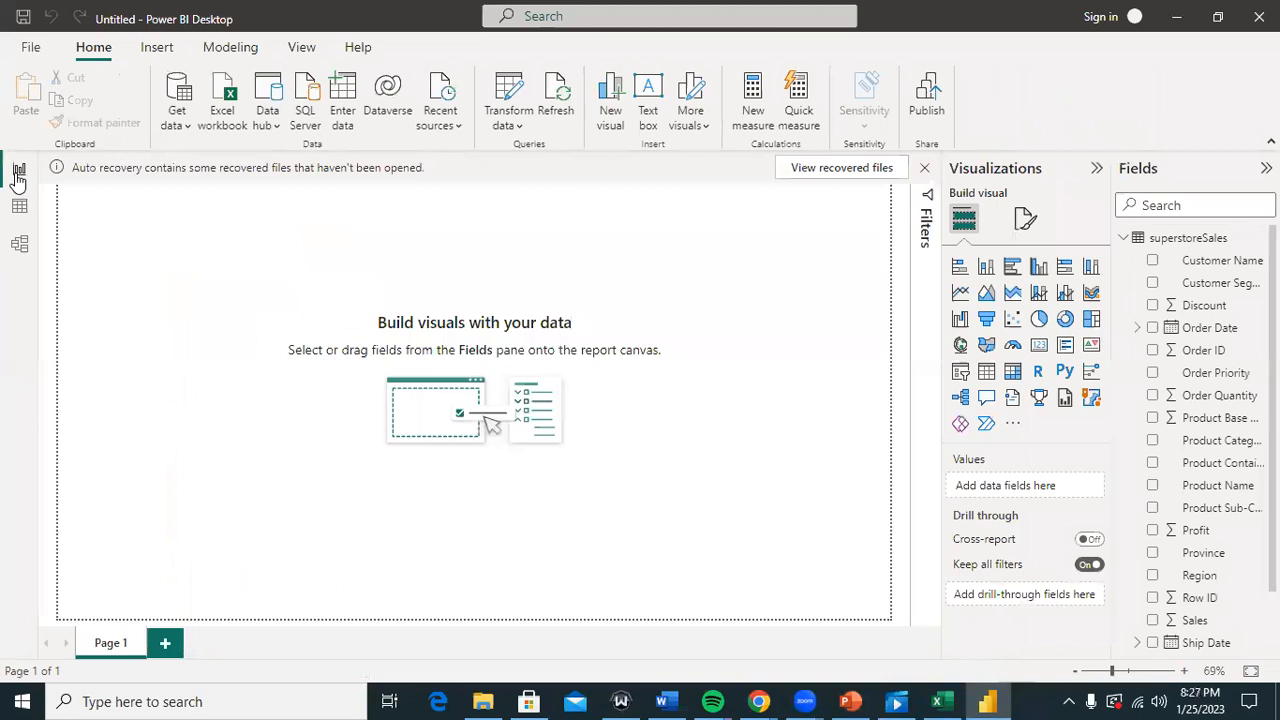
pyautogui.click(19, 243)
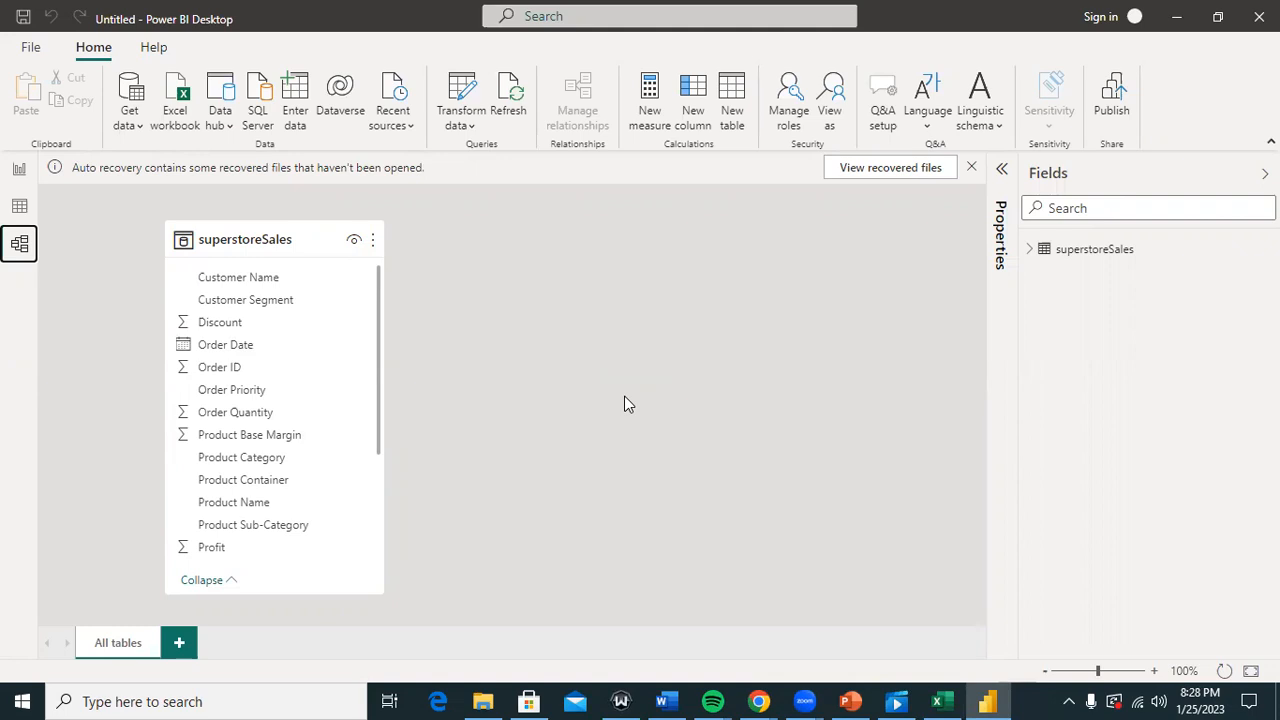
pyautogui.click(19, 169)
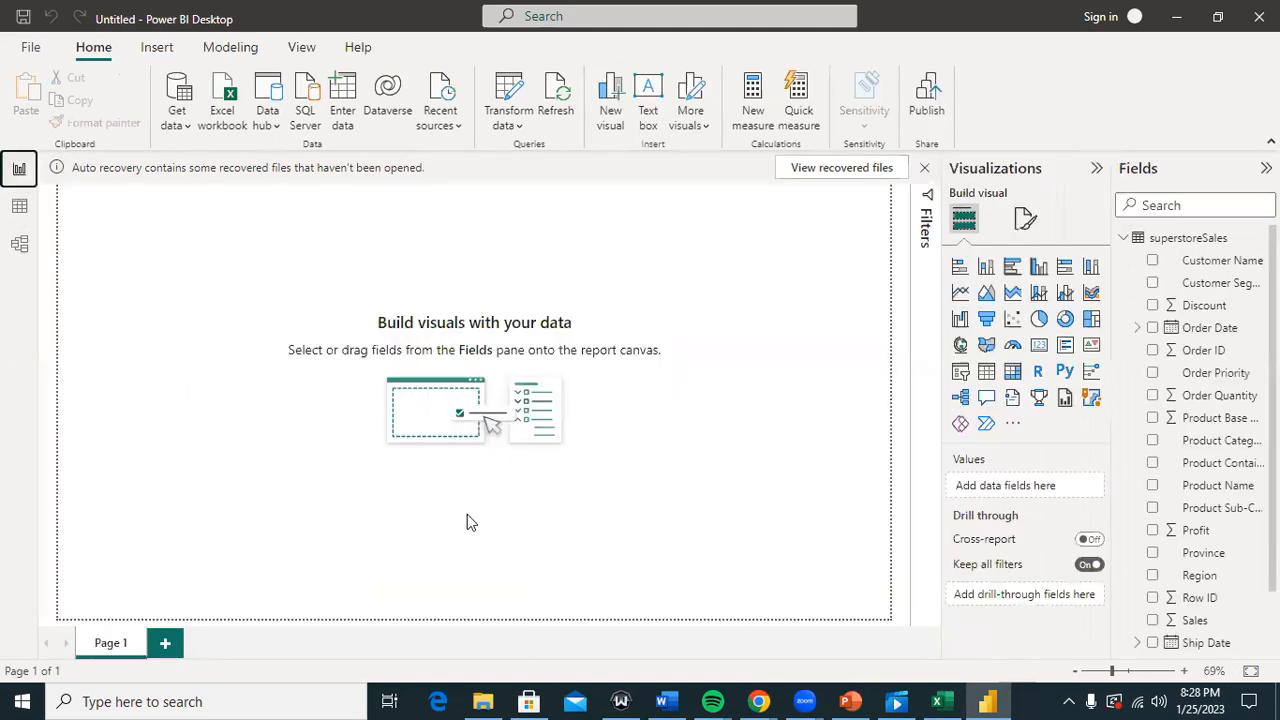
pyautogui.click(850, 701)
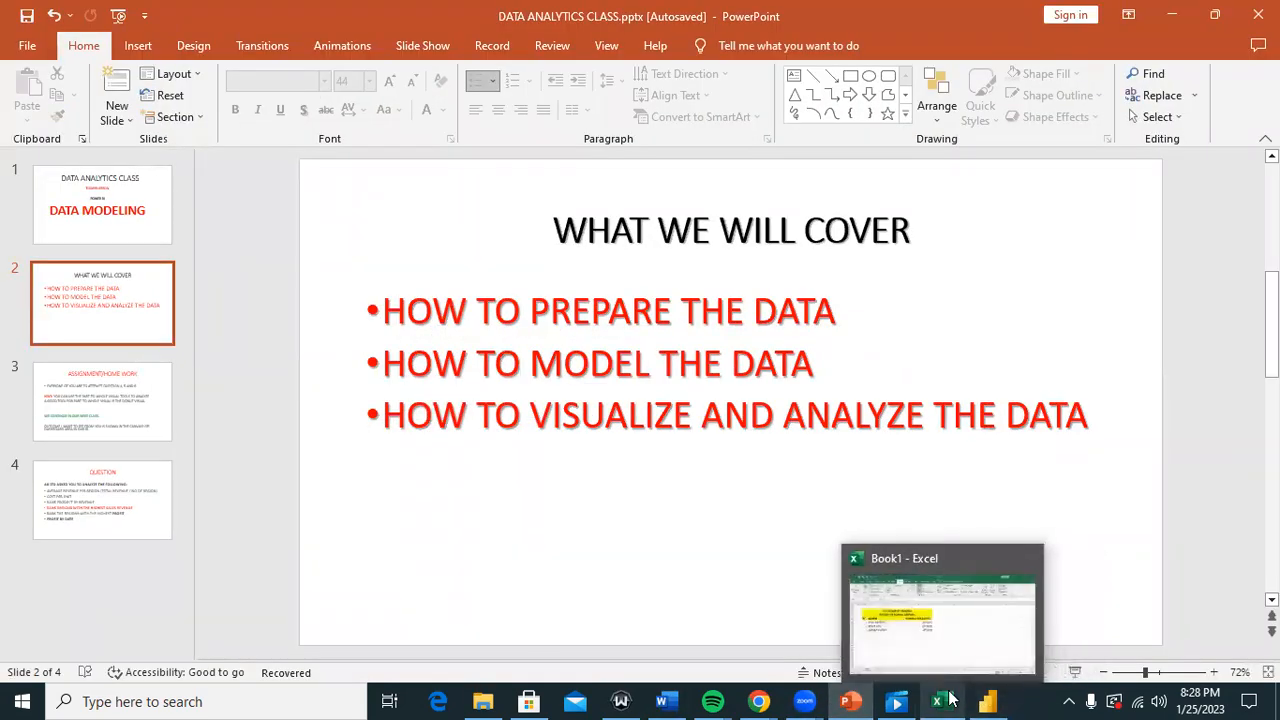
pyautogui.click(983, 700)
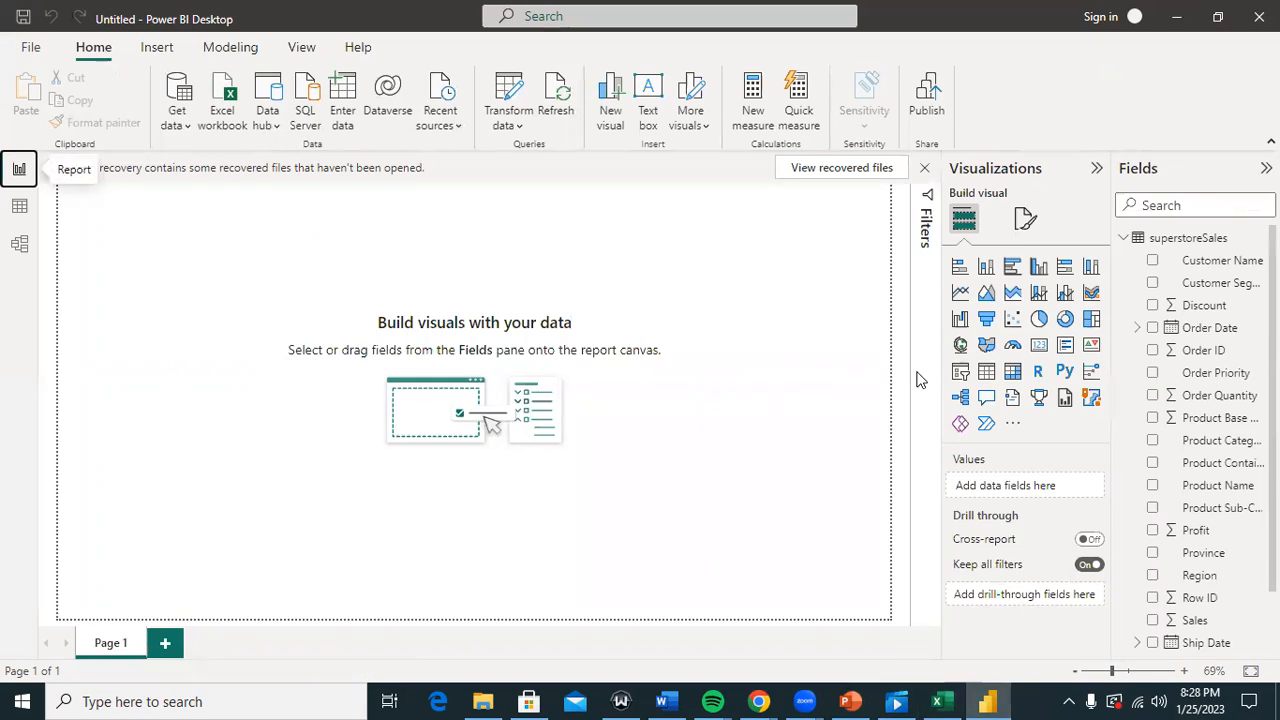
pyautogui.click(19, 244)
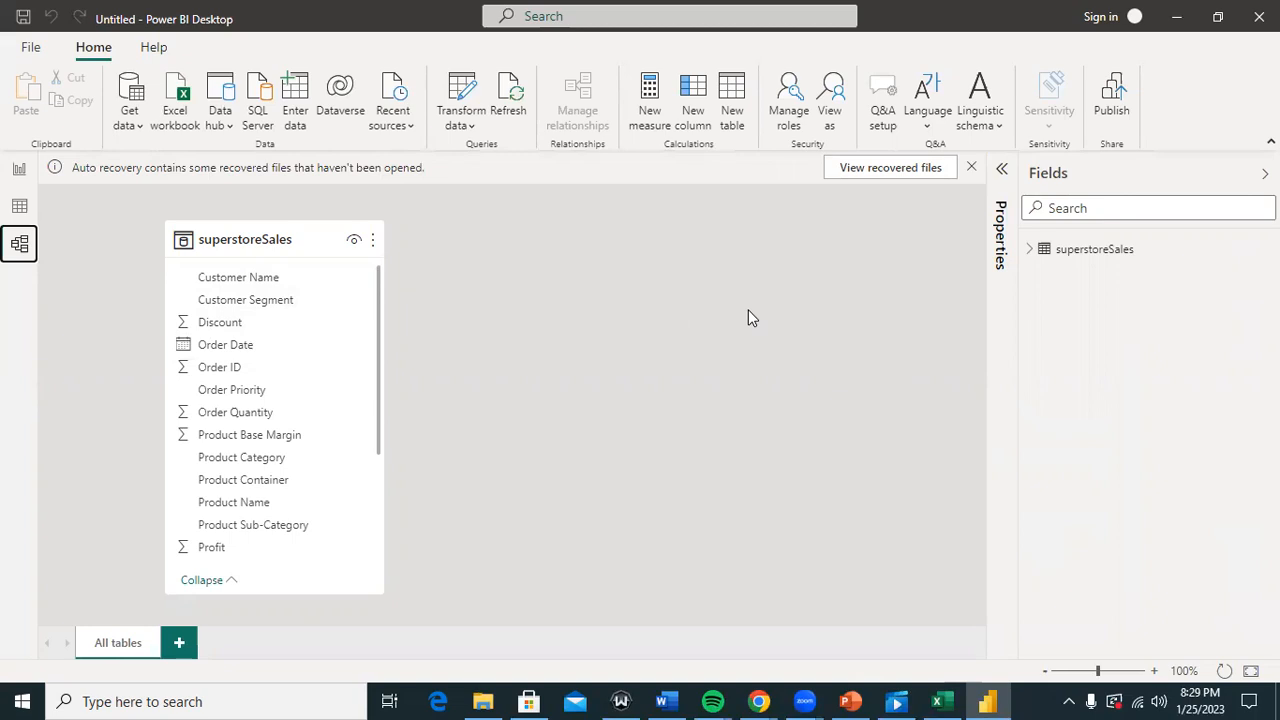
pyautogui.click(20, 170)
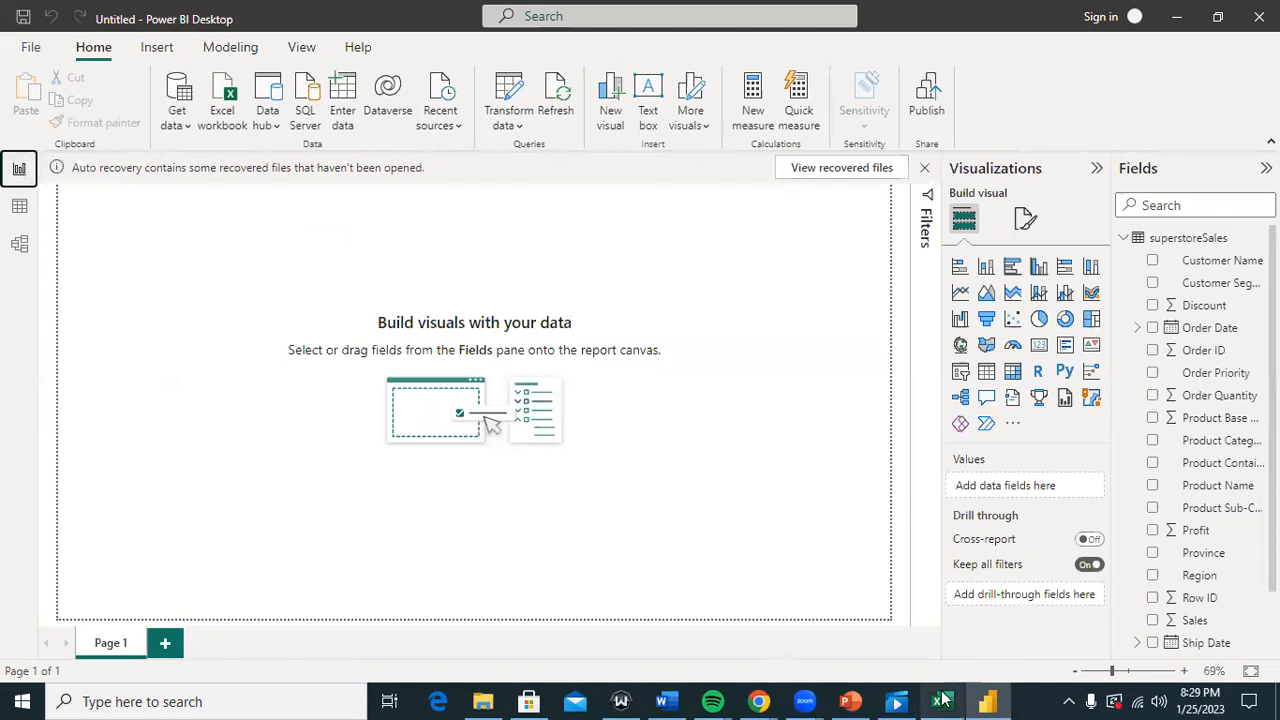
pyautogui.click(852, 701)
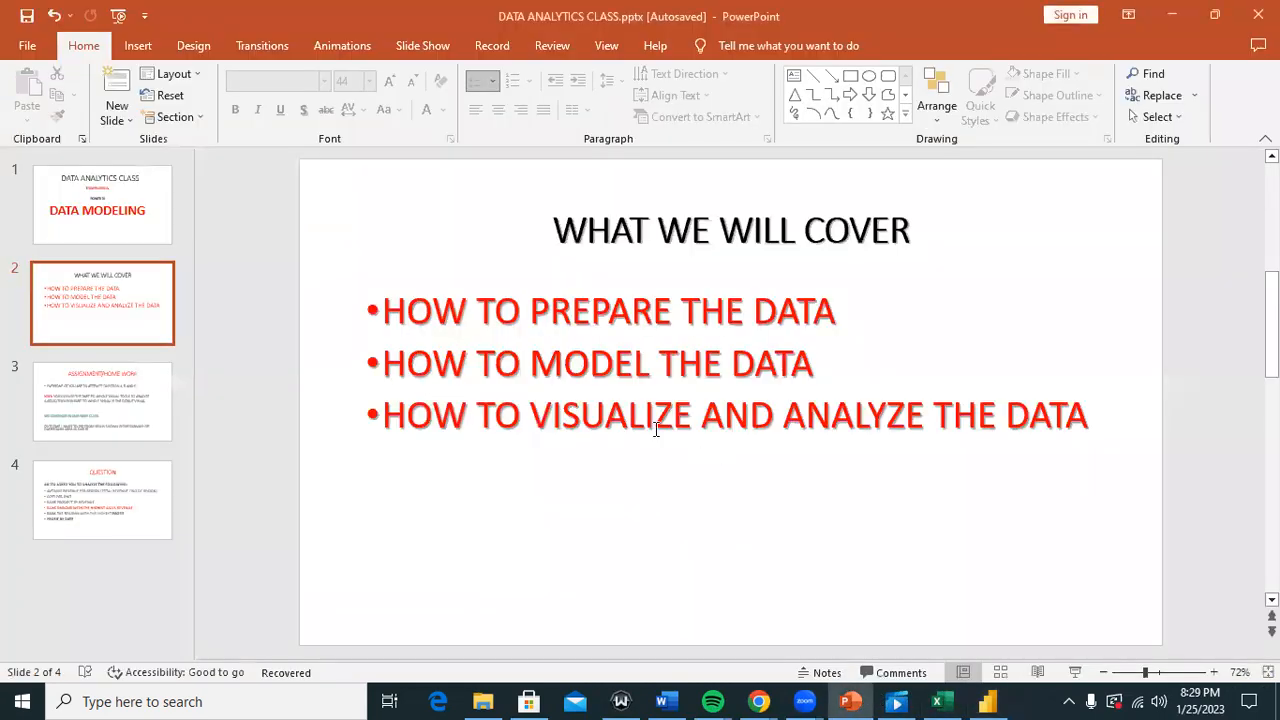
pyautogui.click(987, 701)
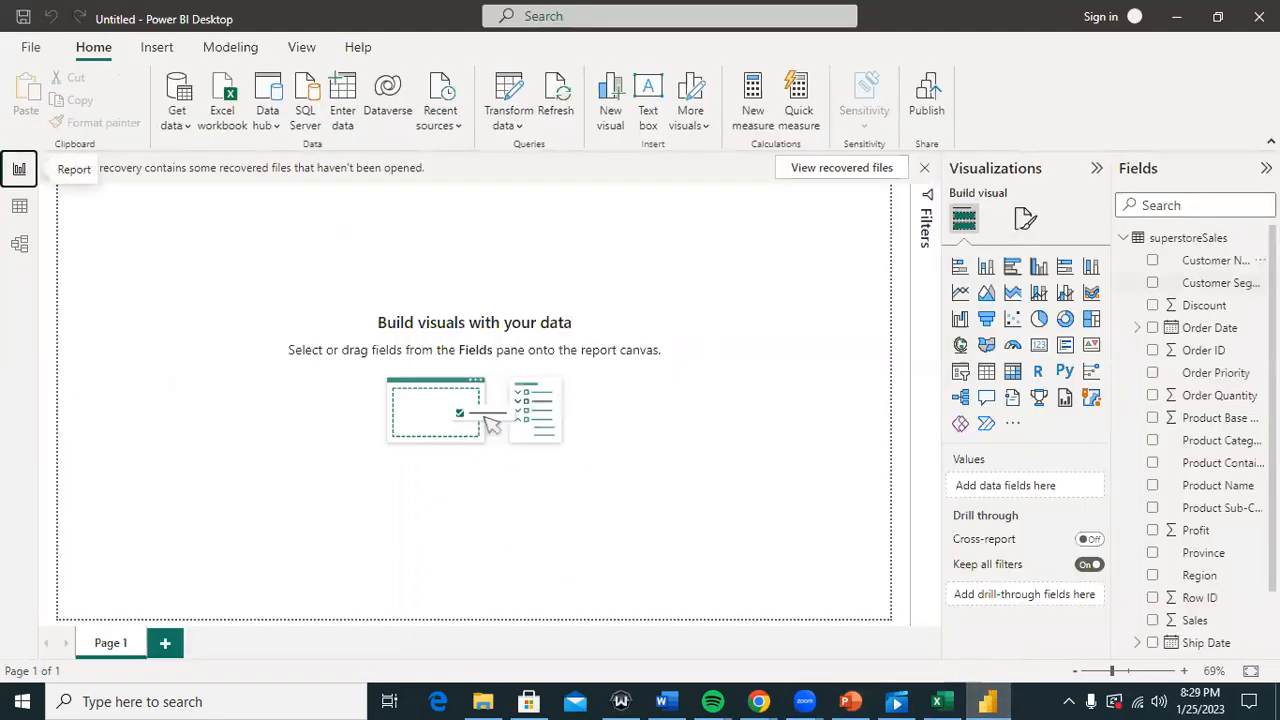
pyautogui.scroll(-1, 1157, 578)
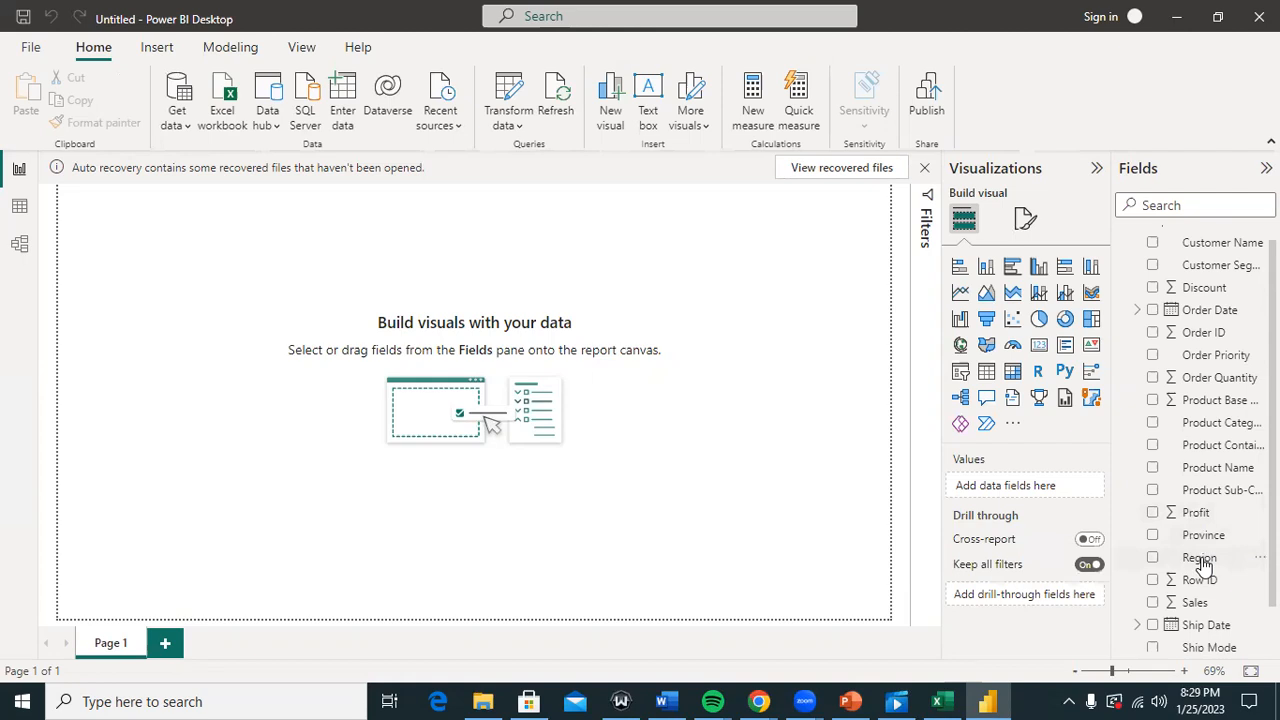
# Step: Add an empty stacked bar chart and position it near the centre of the page
pyautogui.click(959, 270)
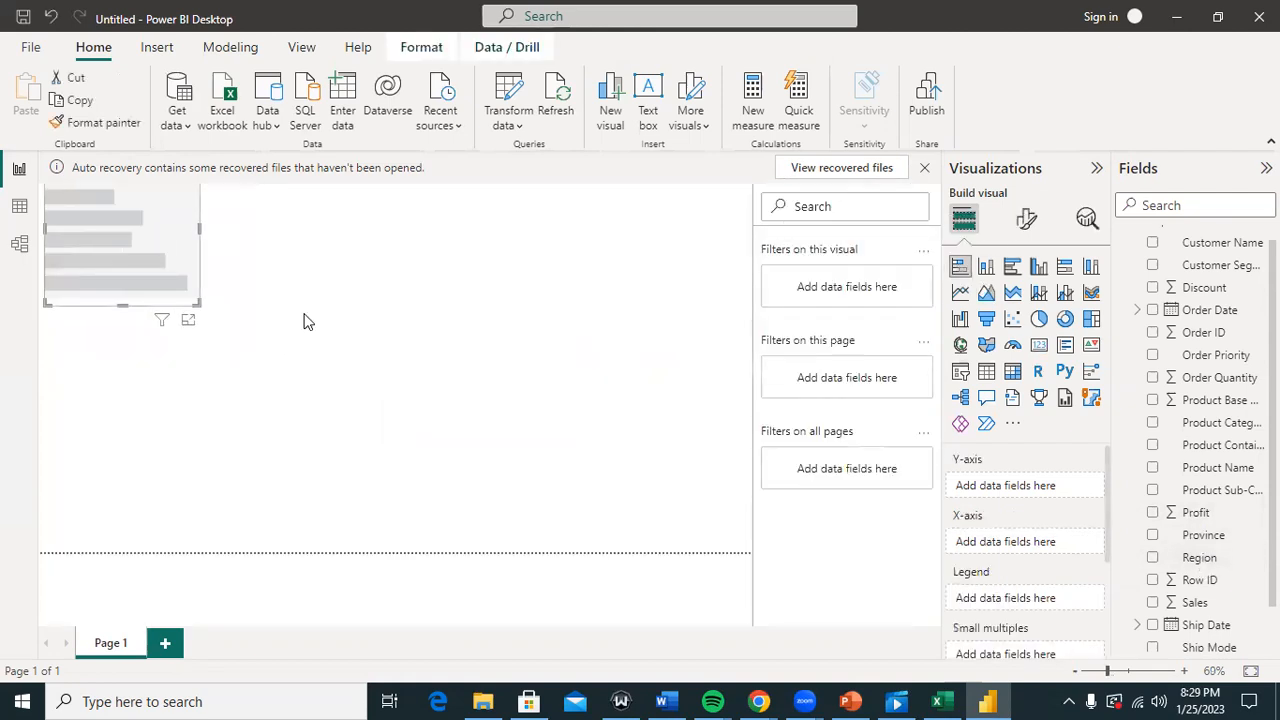
pyautogui.moveTo(308, 322); pyautogui.dragTo(385, 309)
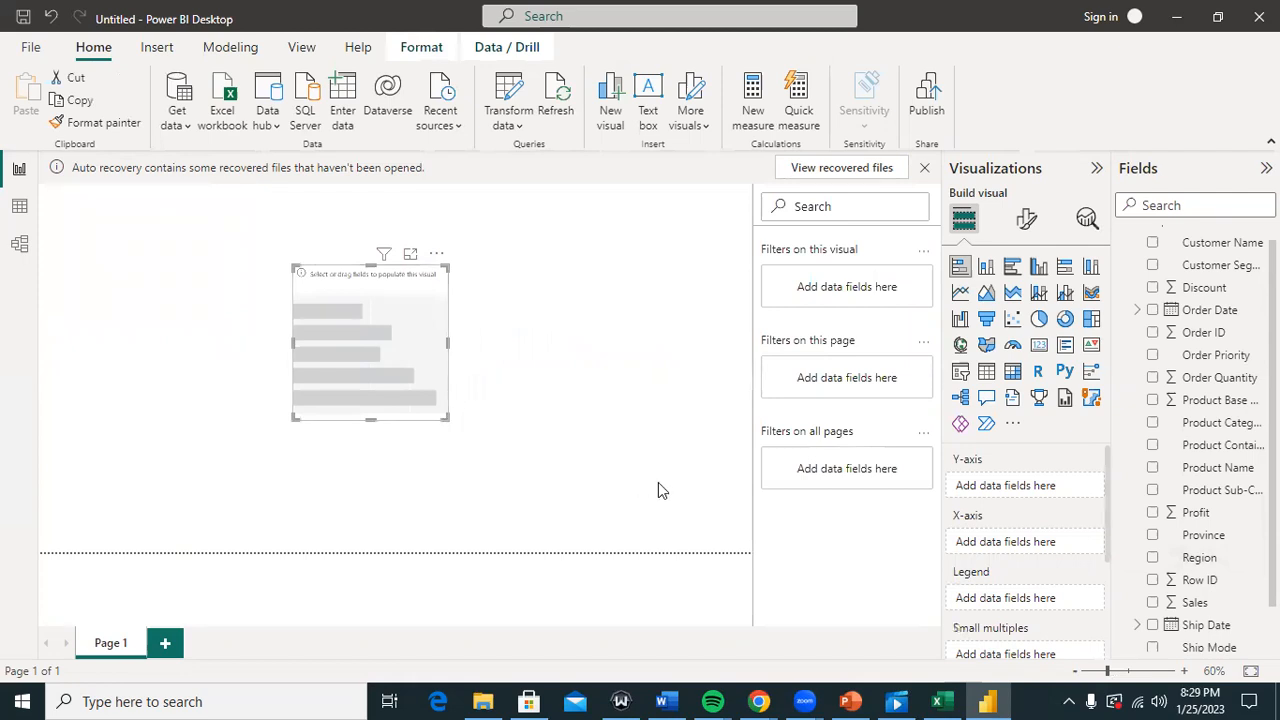
pyautogui.moveTo(658, 490); pyautogui.dragTo(660, 482)
pyautogui.moveTo(507, 268); pyautogui.dragTo(467, 289)
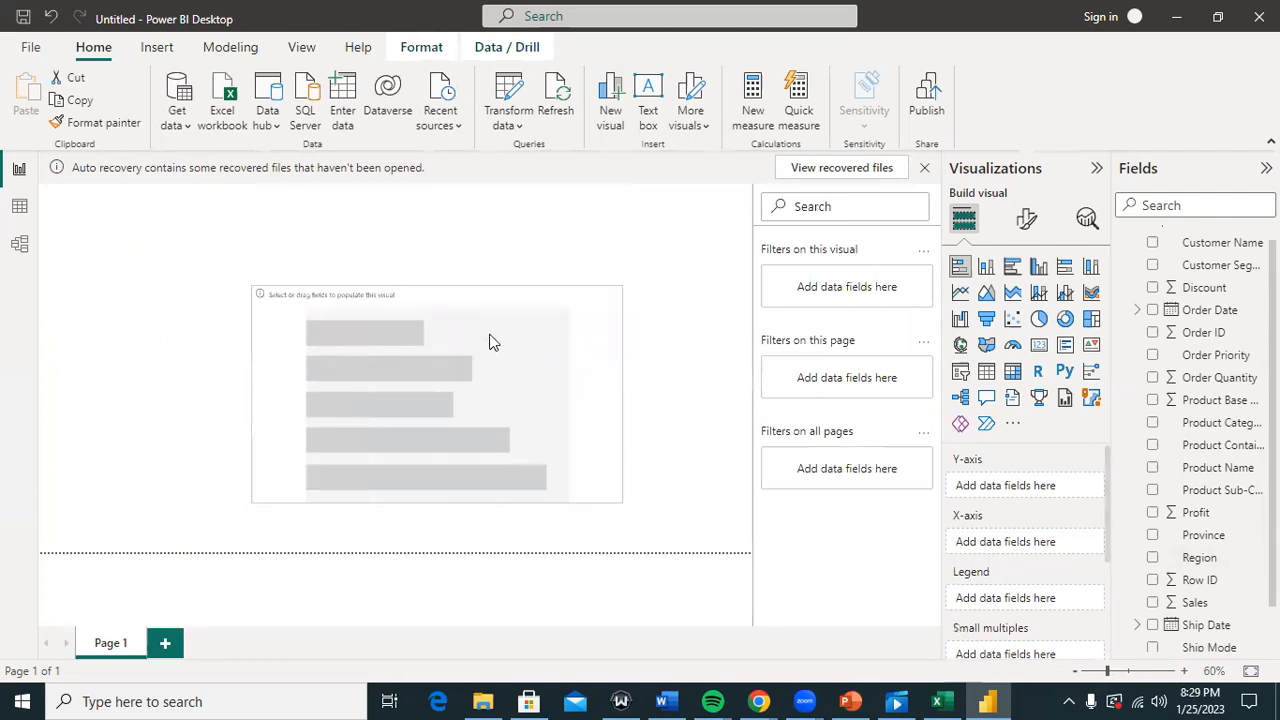
pyautogui.moveTo(490, 342); pyautogui.dragTo(495, 298)
# Step: Put Region on the Y-axis and Sum of Profit as values, then enlarge the chart
pyautogui.moveTo(1205, 563); pyautogui.dragTo(491, 405)
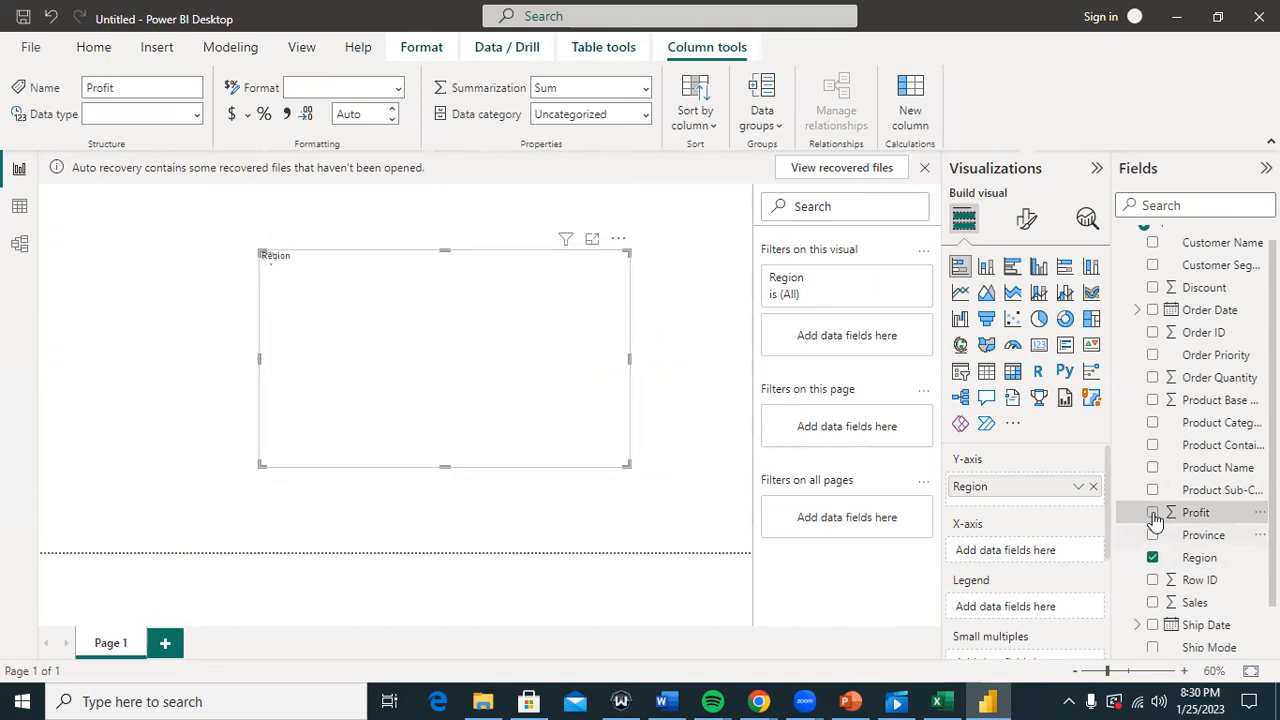
pyautogui.click(1153, 513)
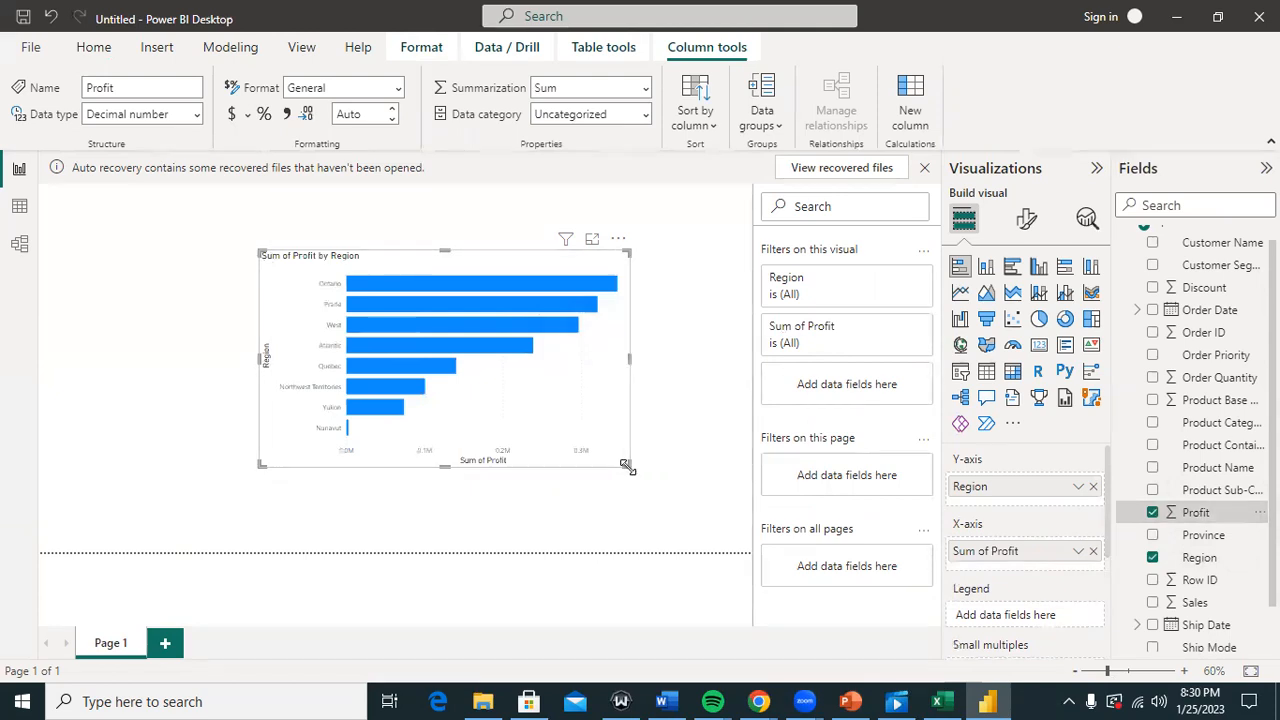
pyautogui.moveTo(625, 466); pyautogui.dragTo(699, 514)
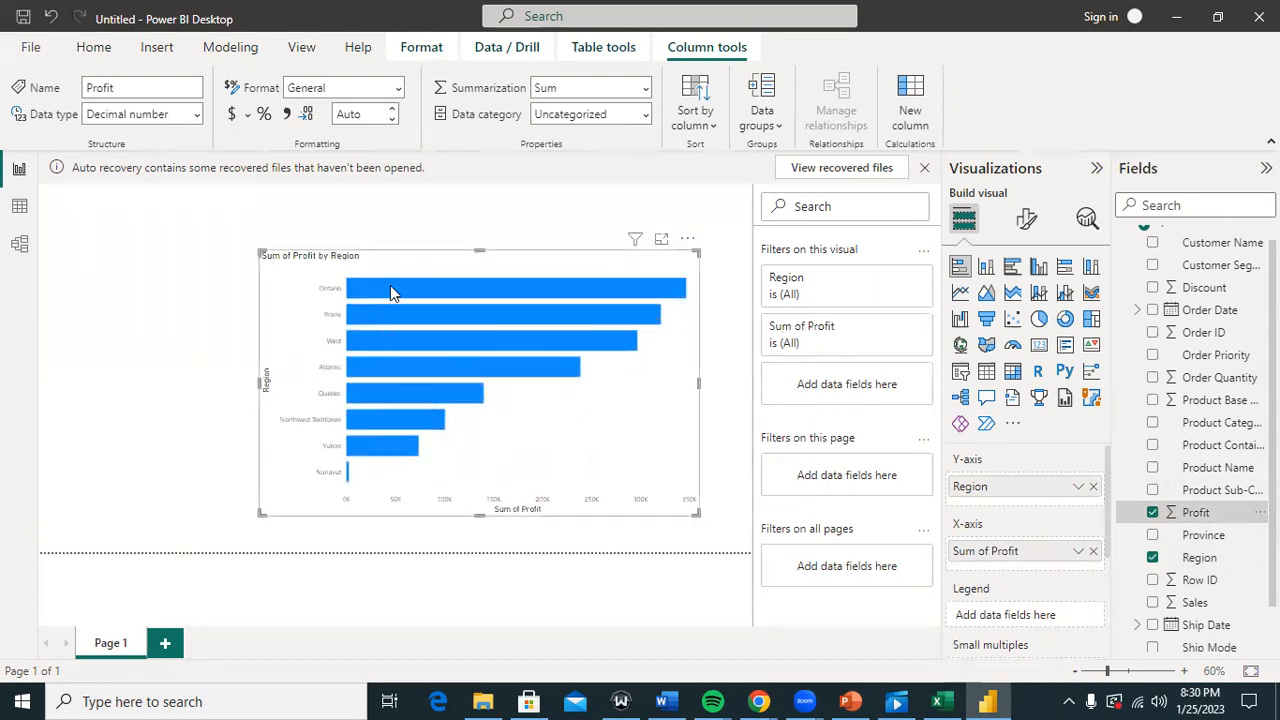
pyautogui.moveTo(391, 288)
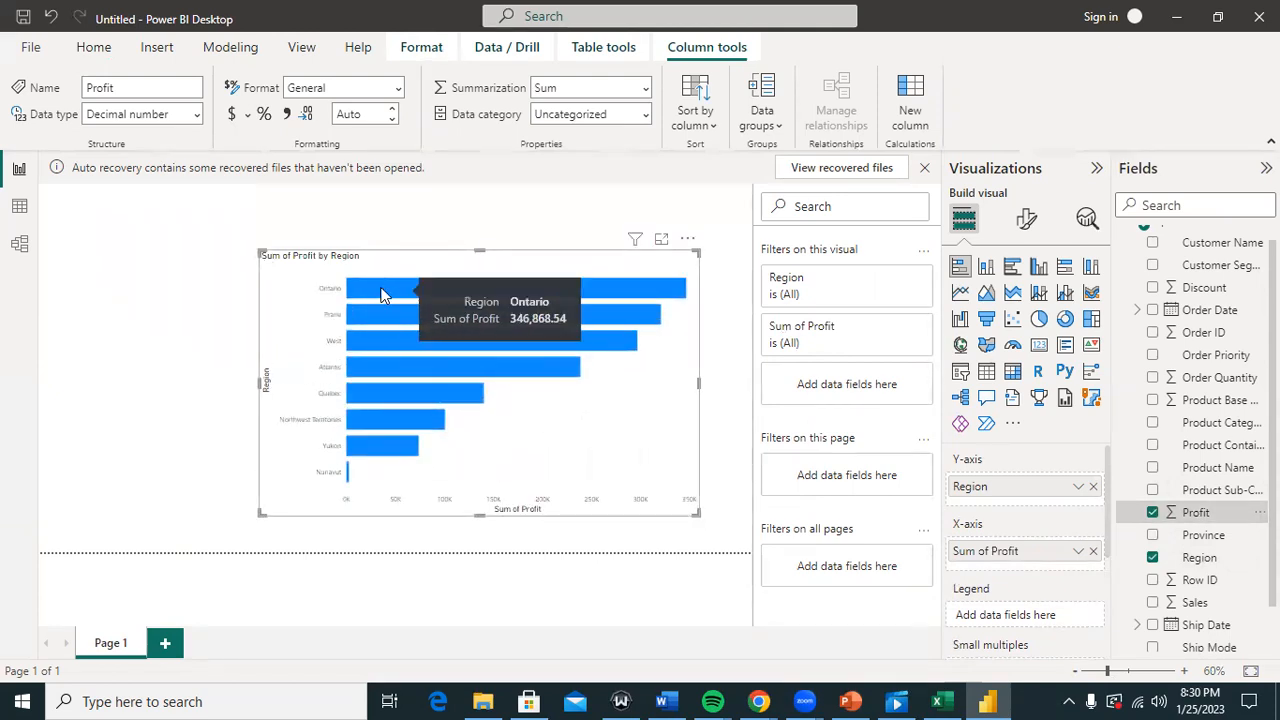
pyautogui.moveTo(383, 353)
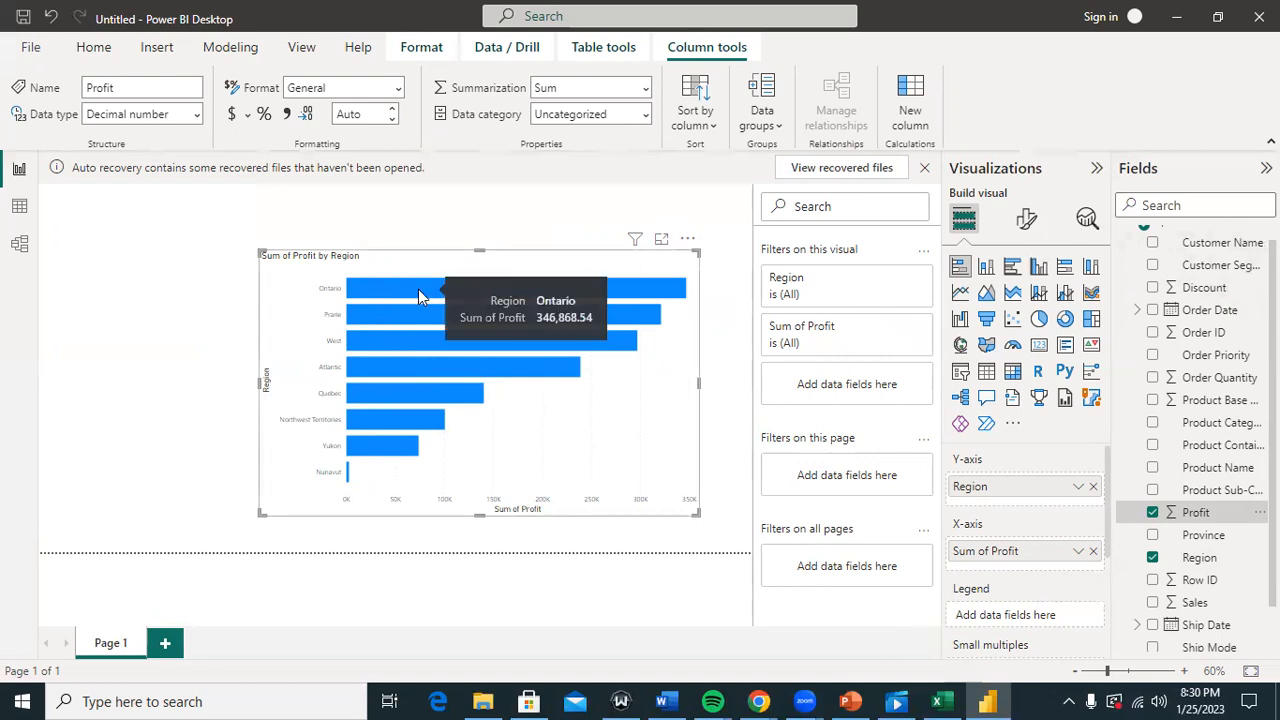
pyautogui.moveTo(409, 317)
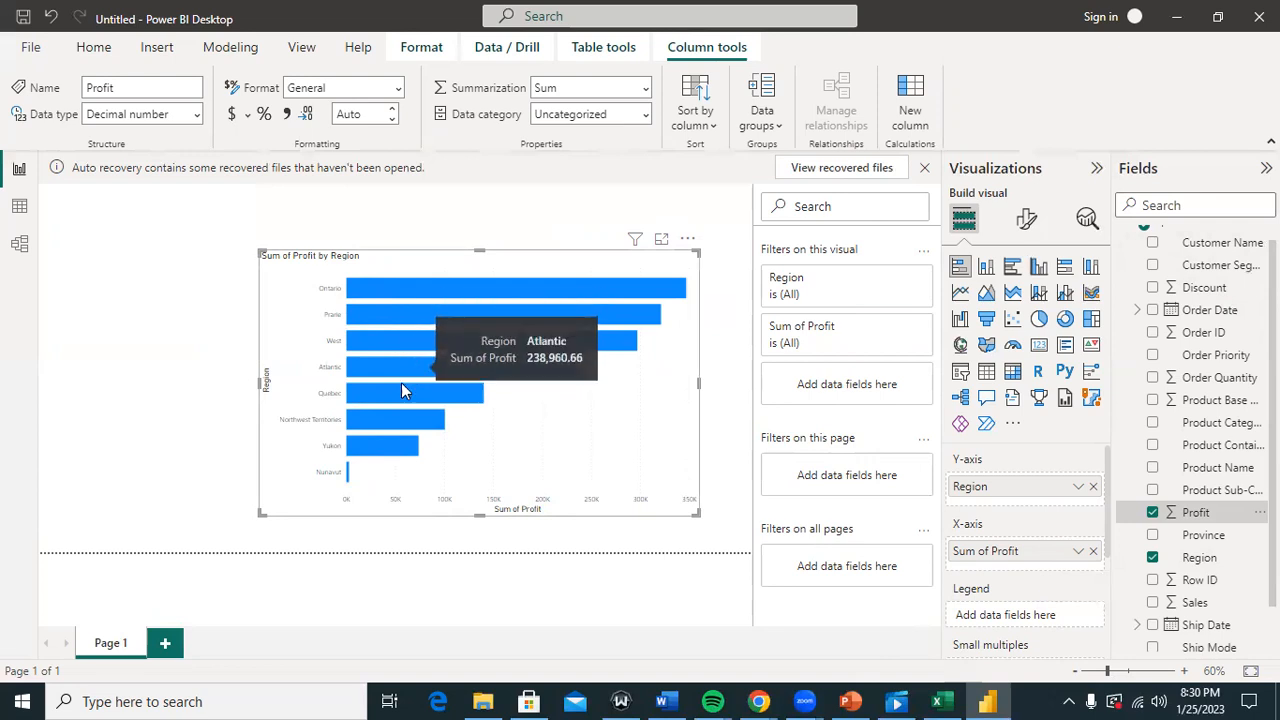
pyautogui.moveTo(401, 394)
pyautogui.moveTo(397, 422)
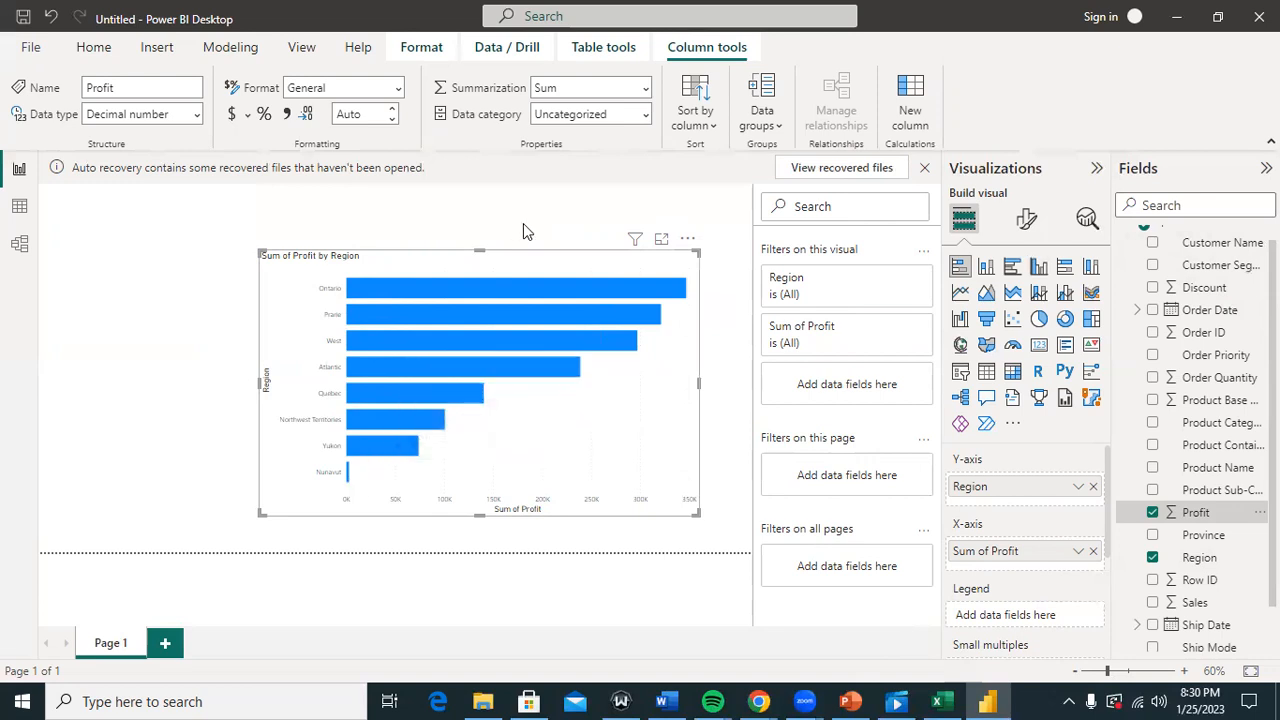
# Step: Drag the Sum of Profit by Region bar chart to the page's top-left corner and deselect it
pyautogui.moveTo(502, 264); pyautogui.dragTo(281, 195)
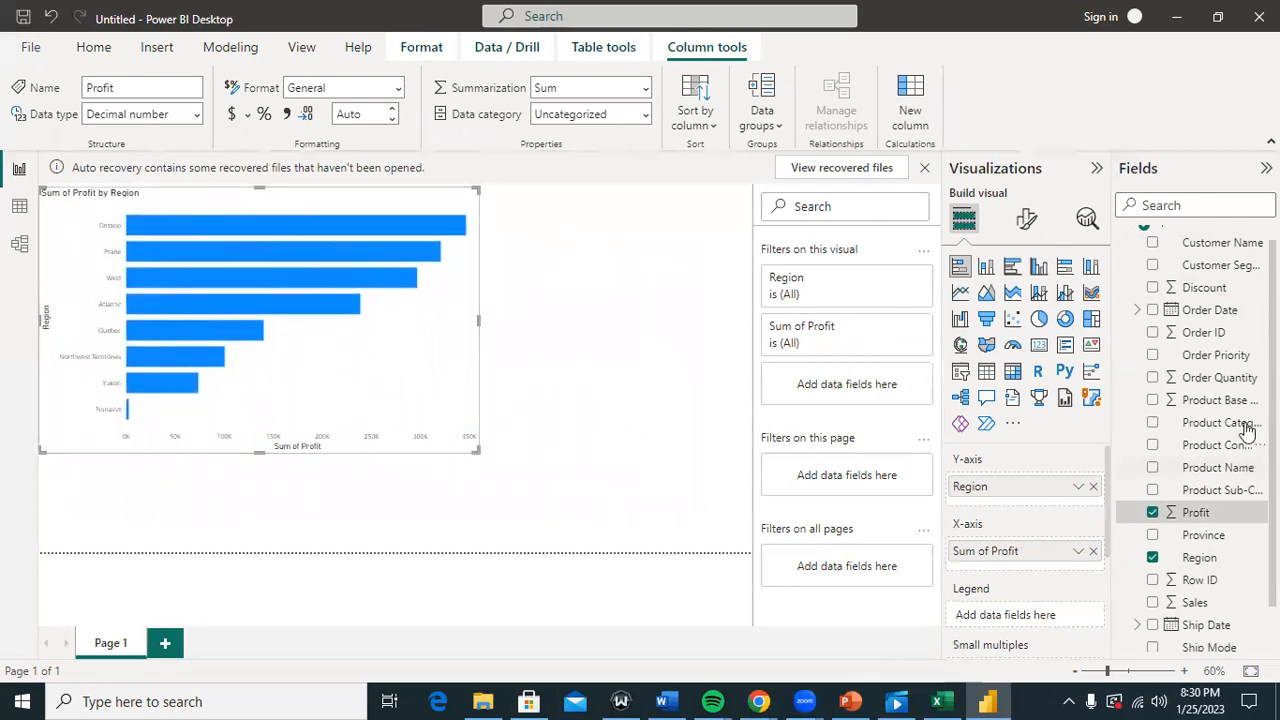
pyautogui.scroll(-1, 1248, 380)
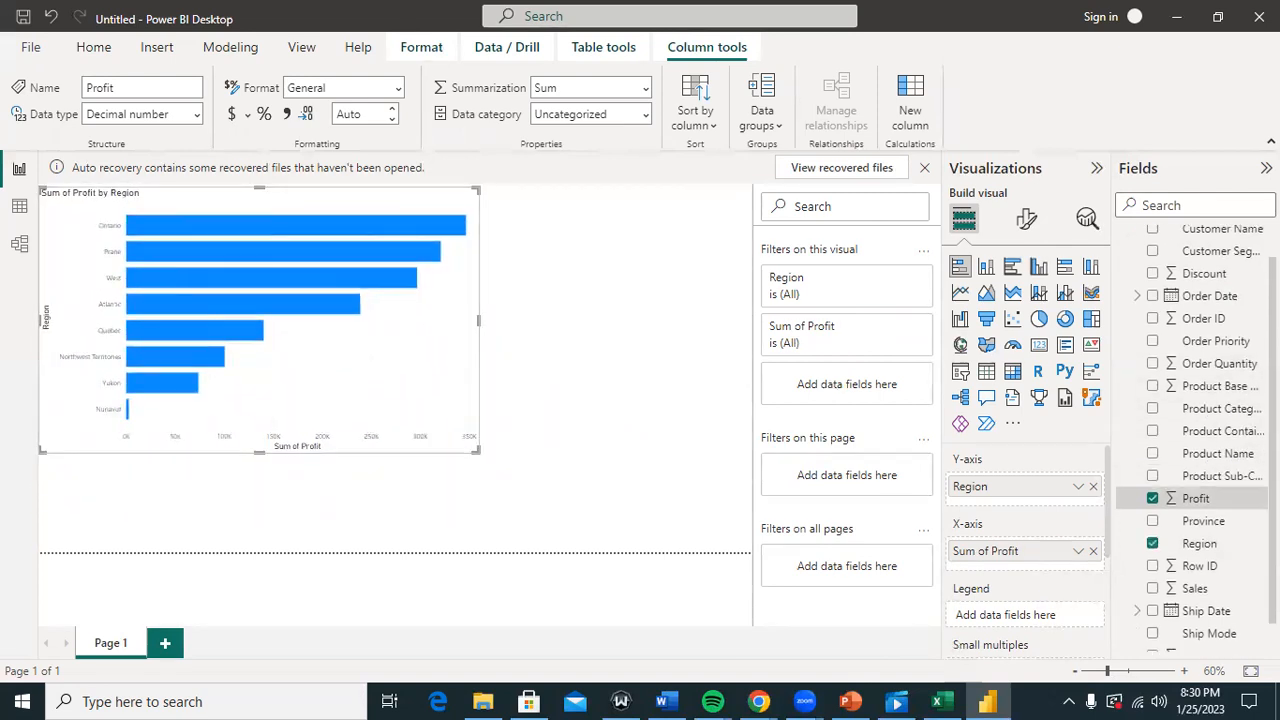
pyautogui.scroll(2, 1190, 595)
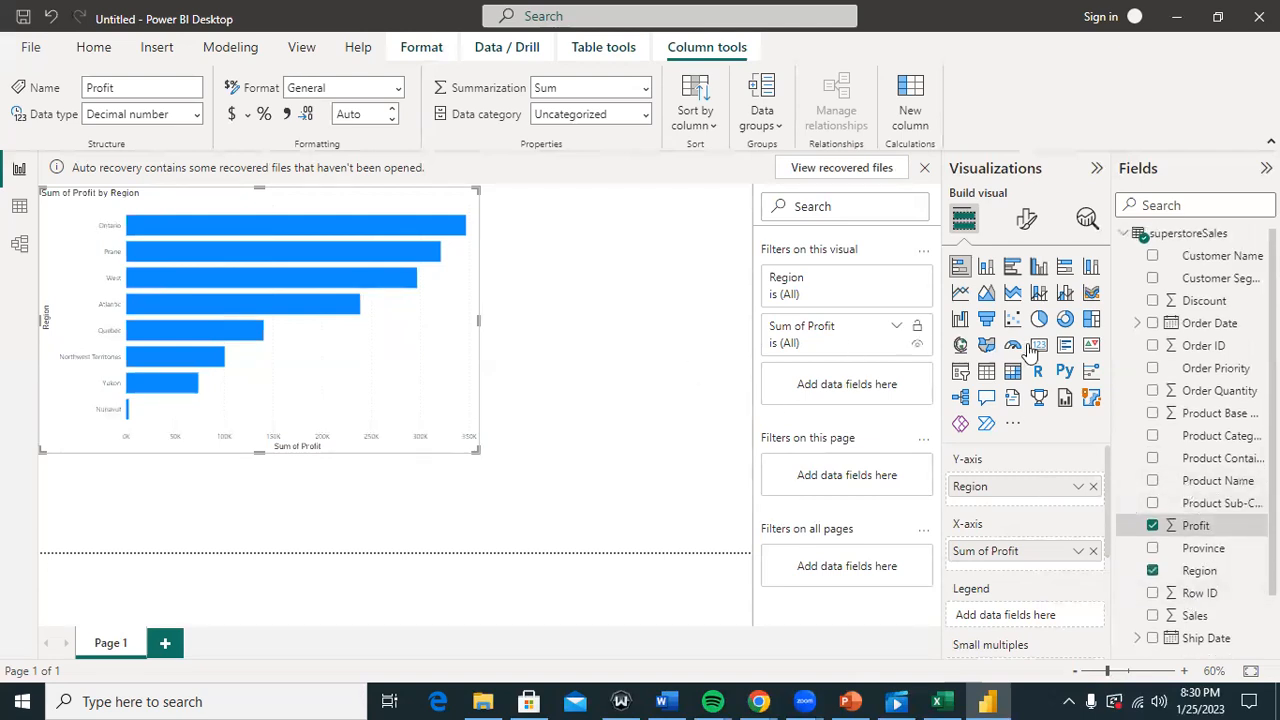
pyautogui.press('Escape')
# Step: Add an empty donut chart right of the bar chart and make it taller
pyautogui.click(1066, 326)
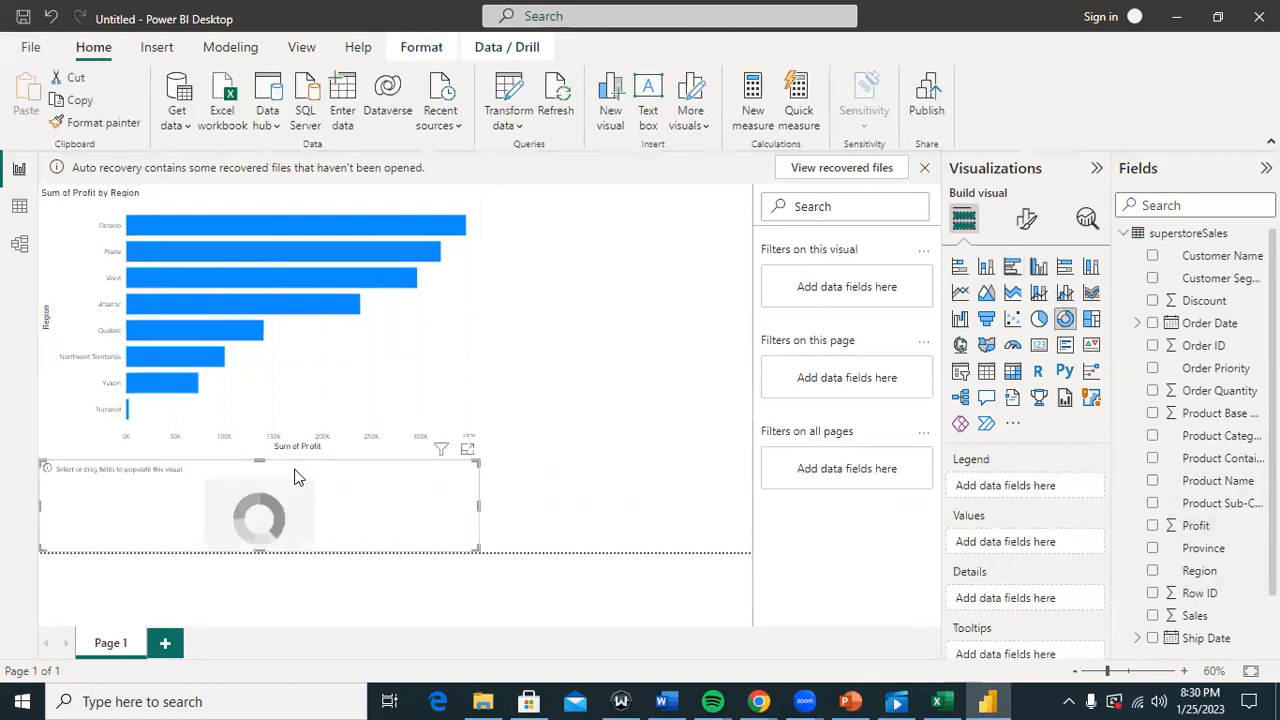
pyautogui.moveTo(314, 480); pyautogui.dragTo(611, 268)
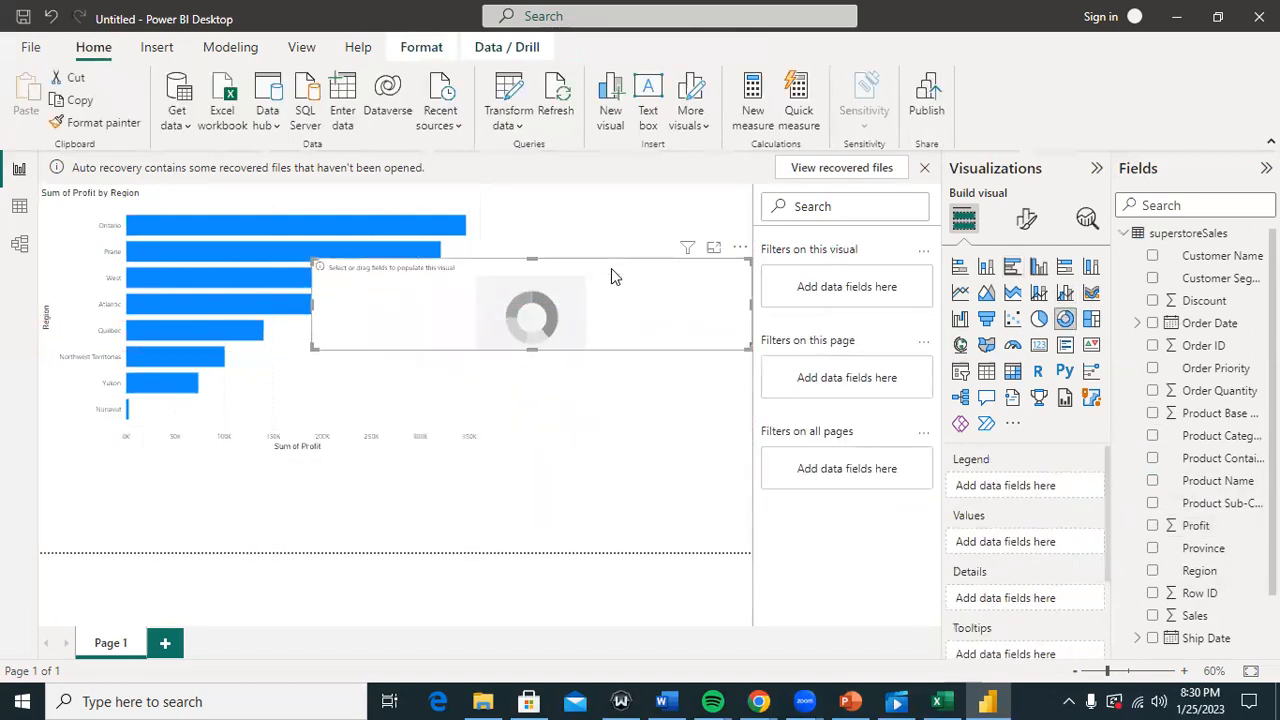
pyautogui.moveTo(531, 349); pyautogui.dragTo(572, 516)
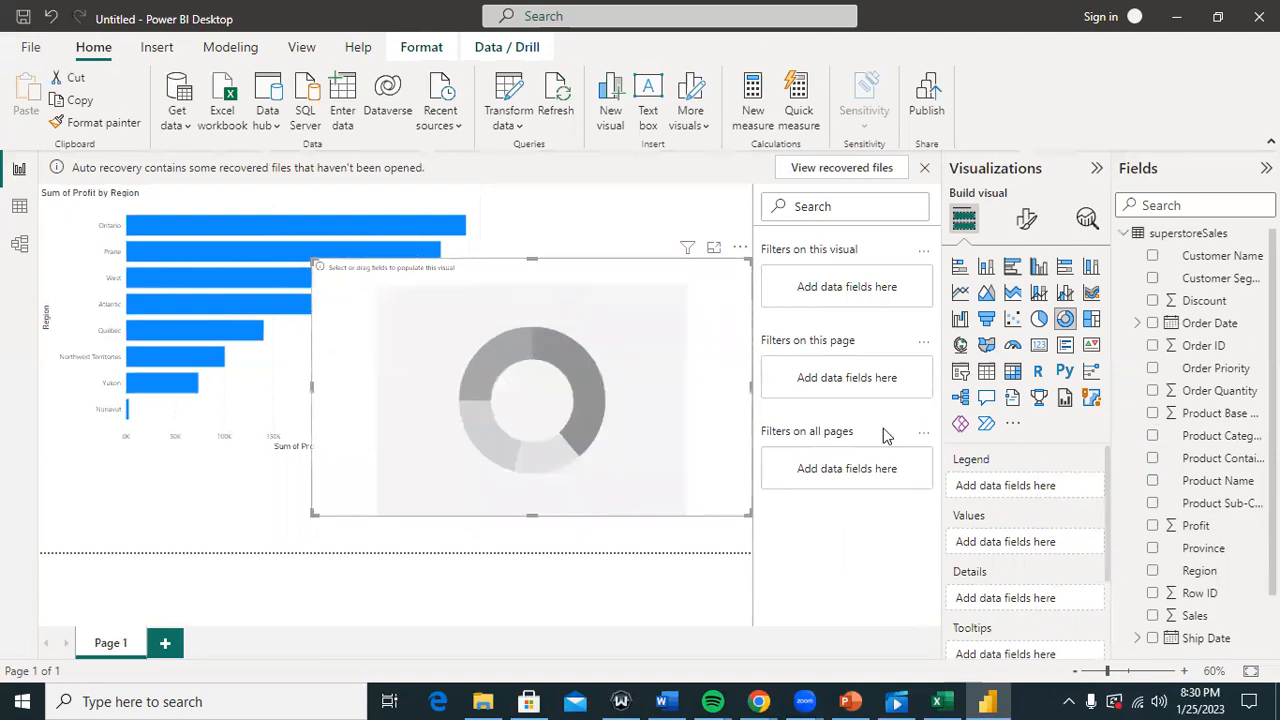
# Step: Set Product Name as the donut's legend and Sales as its values, then enlarge it
pyautogui.click(1220, 484)
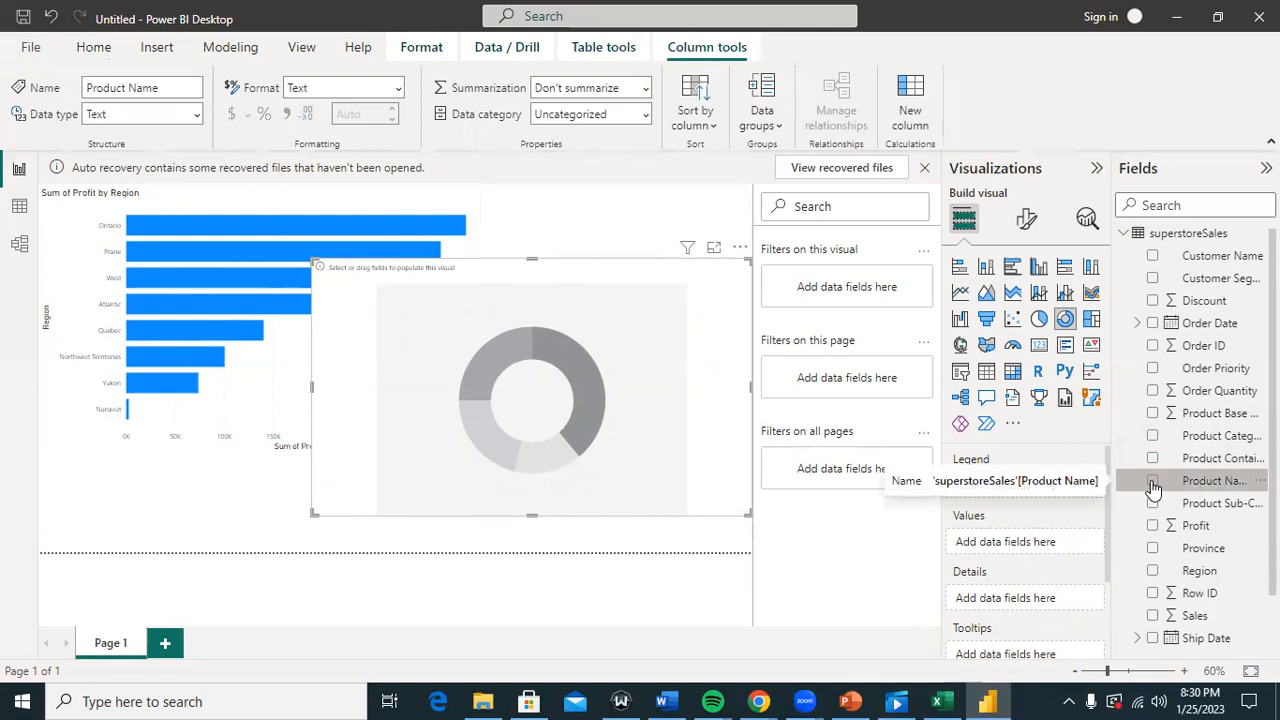
pyautogui.click(1153, 482)
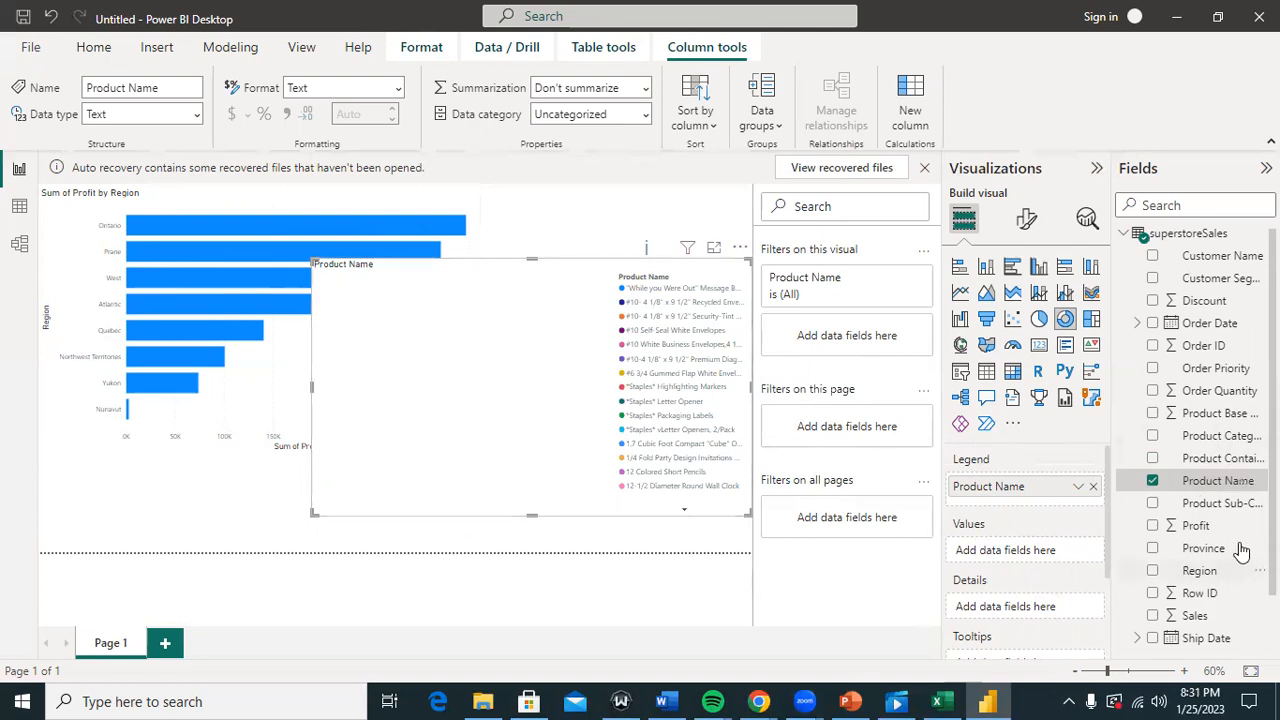
pyautogui.moveTo(1228, 570)
pyautogui.mouseDown()
pyautogui.moveTo(1165, 614)
pyautogui.moveTo(1185, 545)
pyautogui.moveTo(1203, 566)
pyautogui.mouseUp()
pyautogui.click(1154, 616)
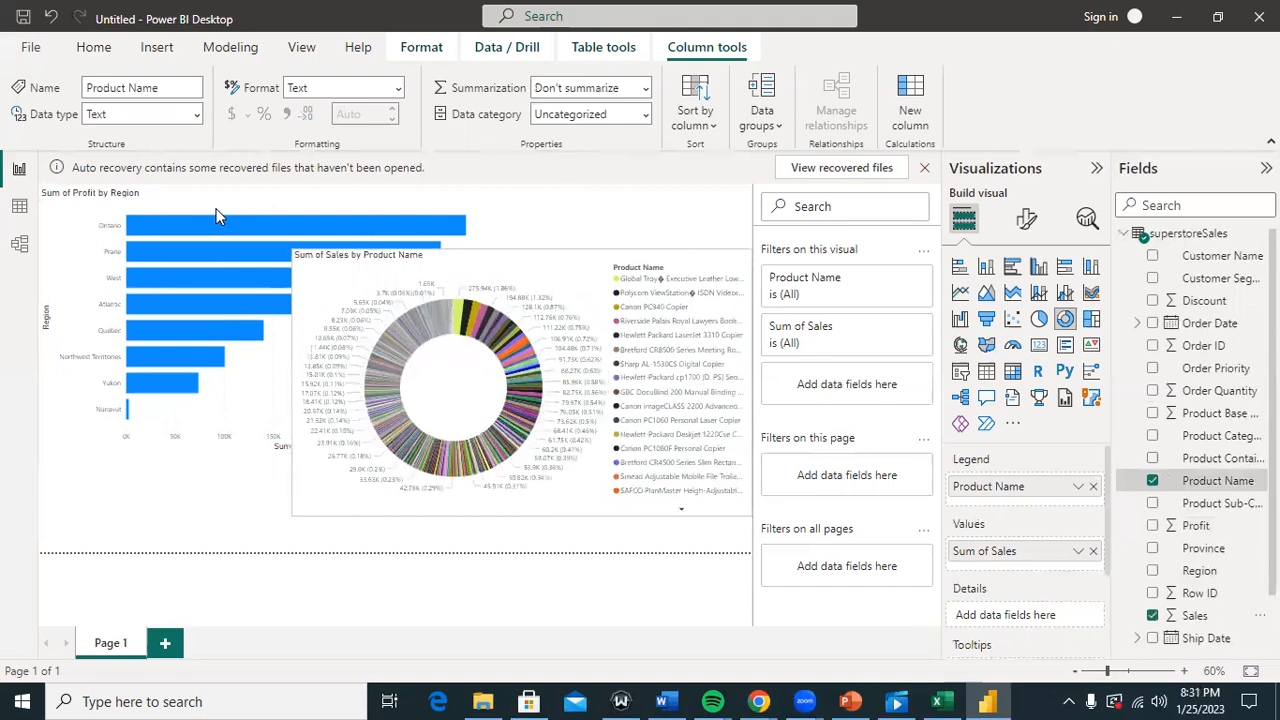
pyautogui.moveTo(292, 249); pyautogui.dragTo(216, 209)
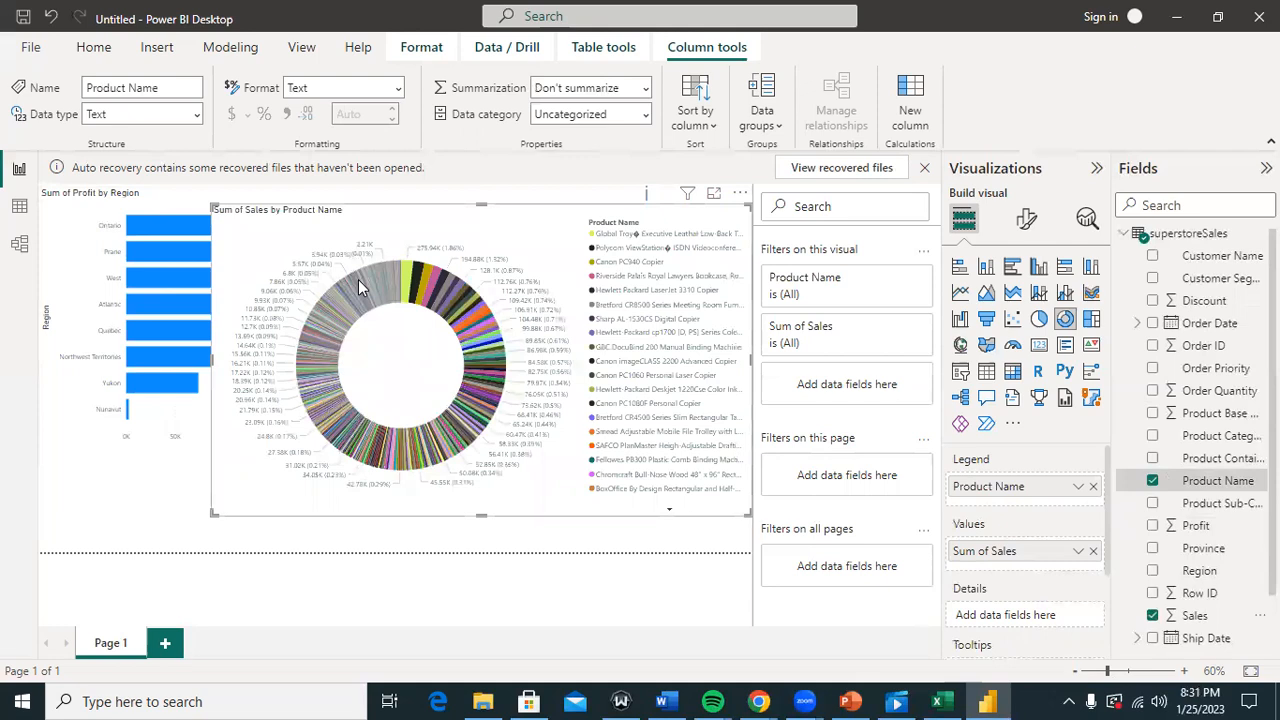
pyautogui.moveTo(359, 281)
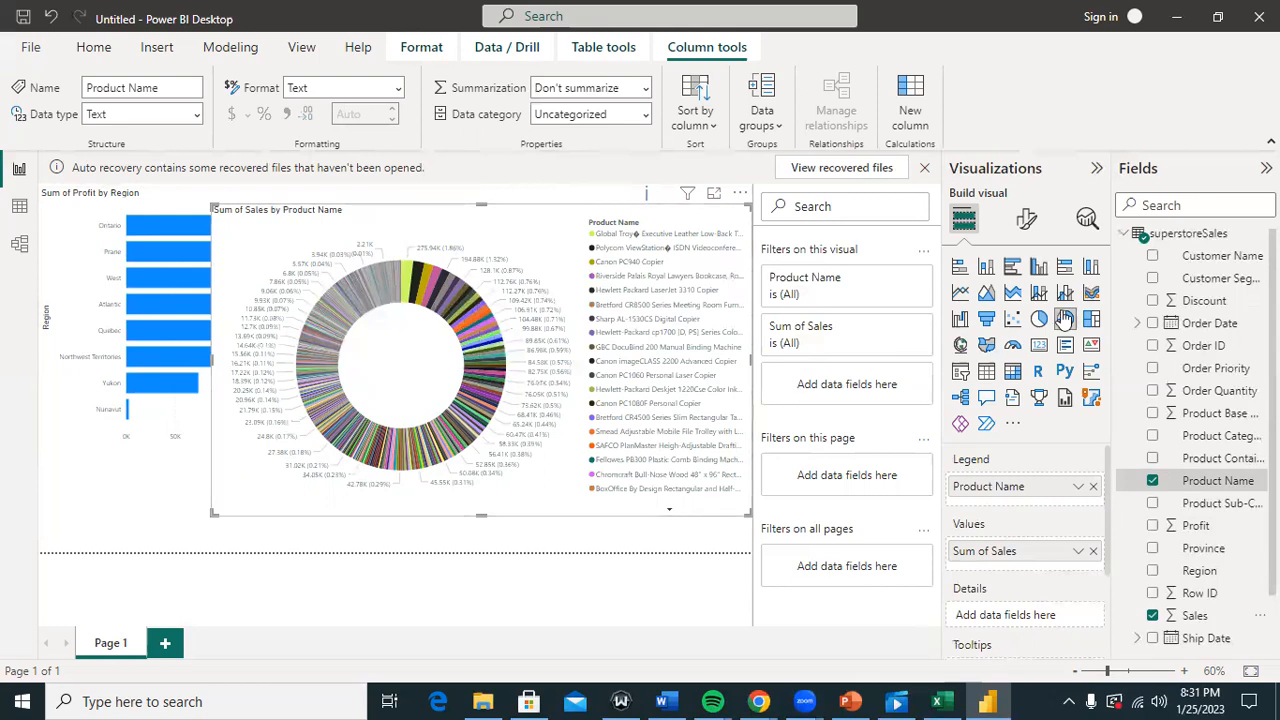
# Step: Cycle the donut through table, matrix and funnel visuals, ending on a clustered column chart
pyautogui.click(986, 376)
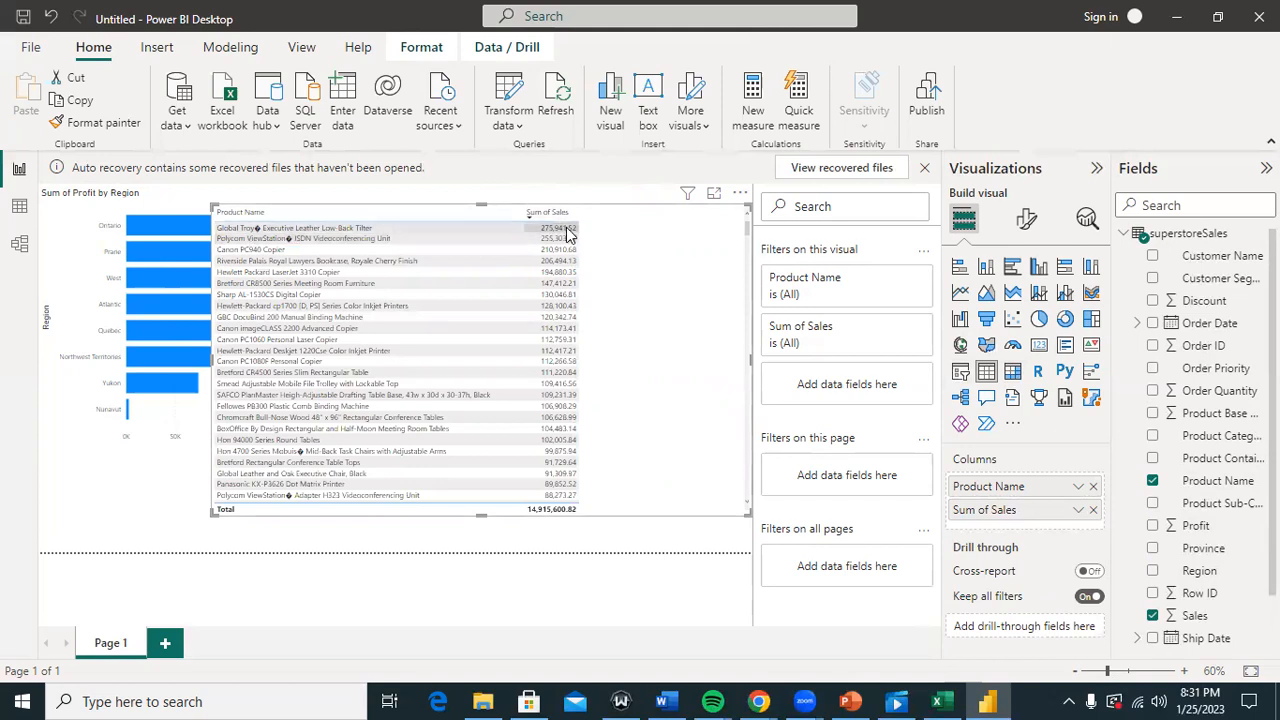
pyautogui.click(1012, 372)
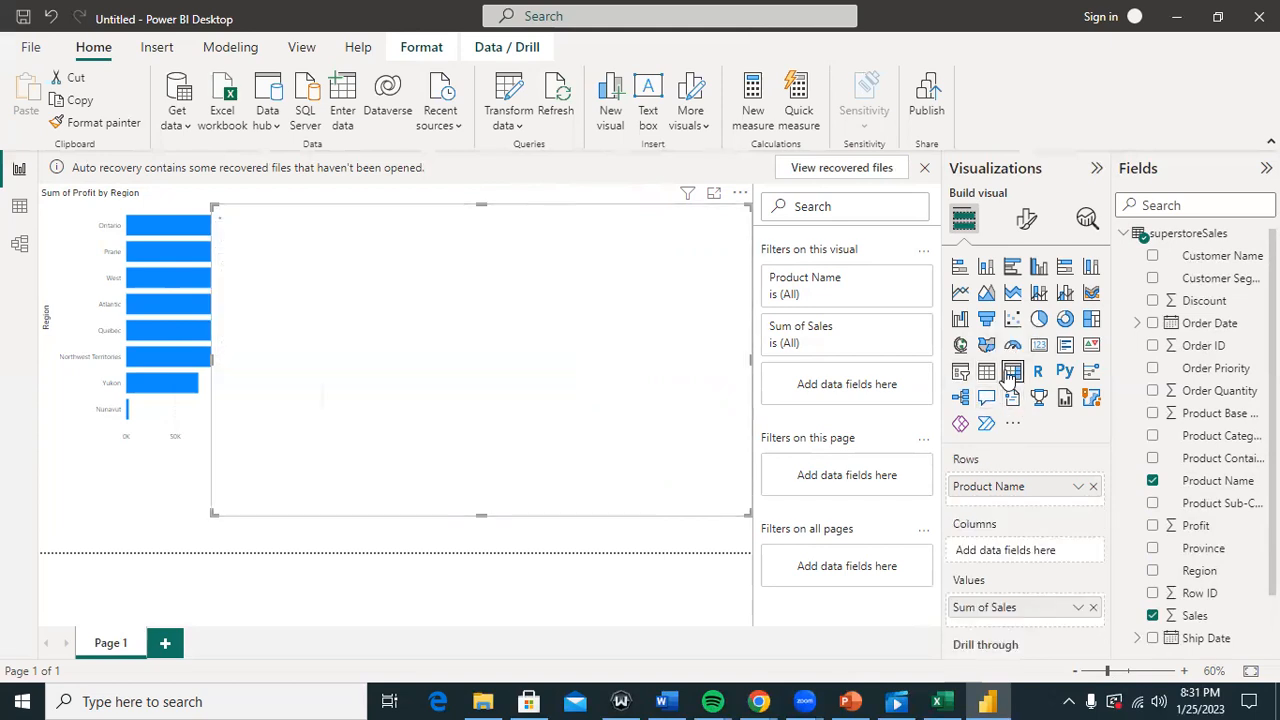
pyautogui.click(1070, 701)
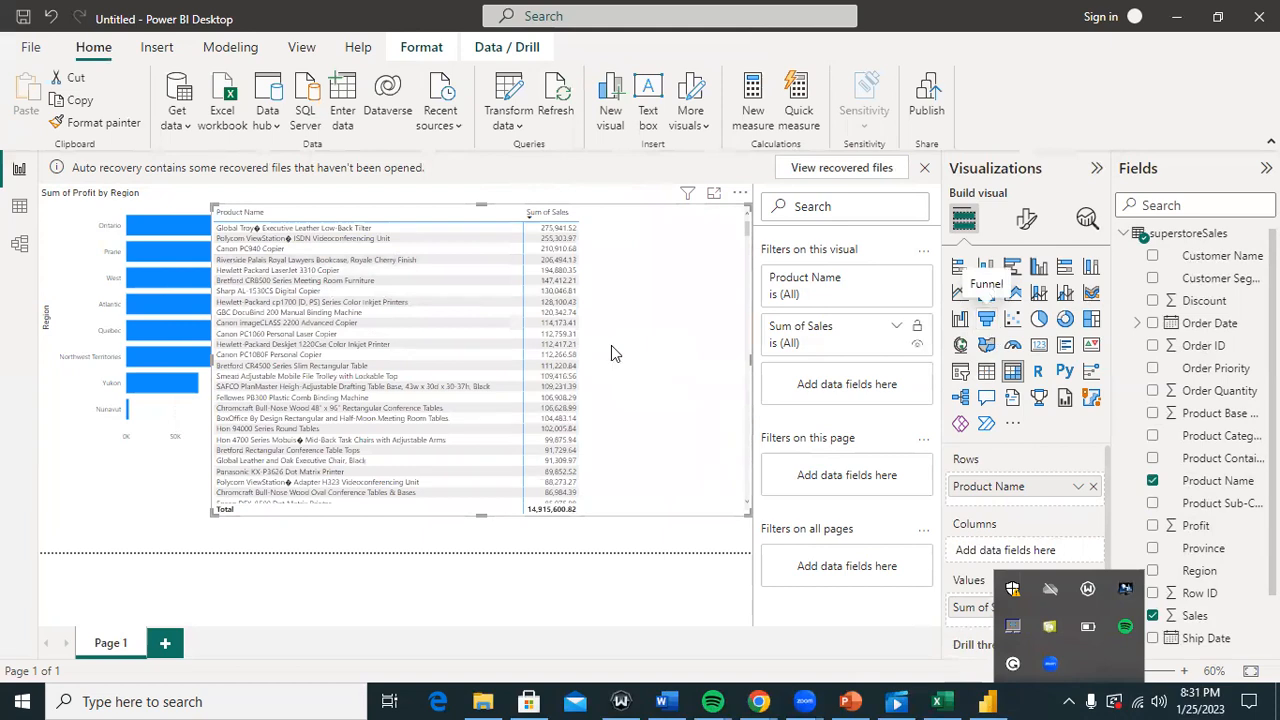
pyautogui.click(986, 318)
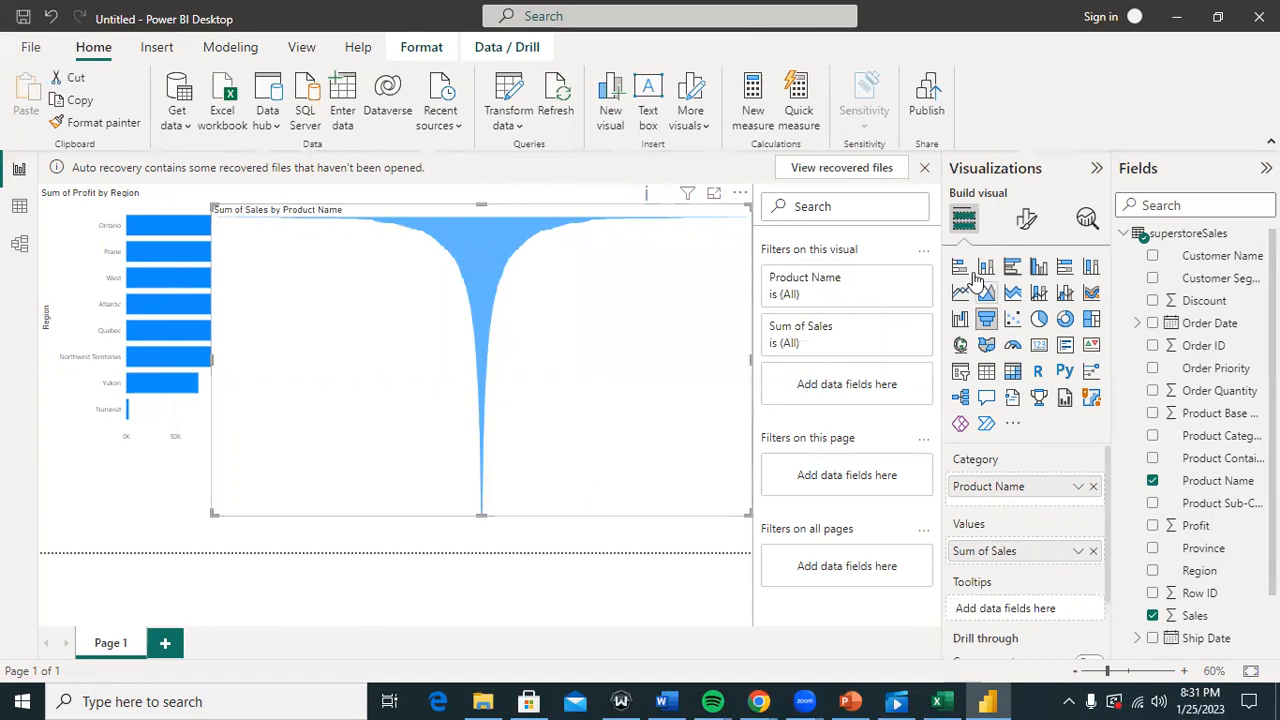
pyautogui.click(1038, 268)
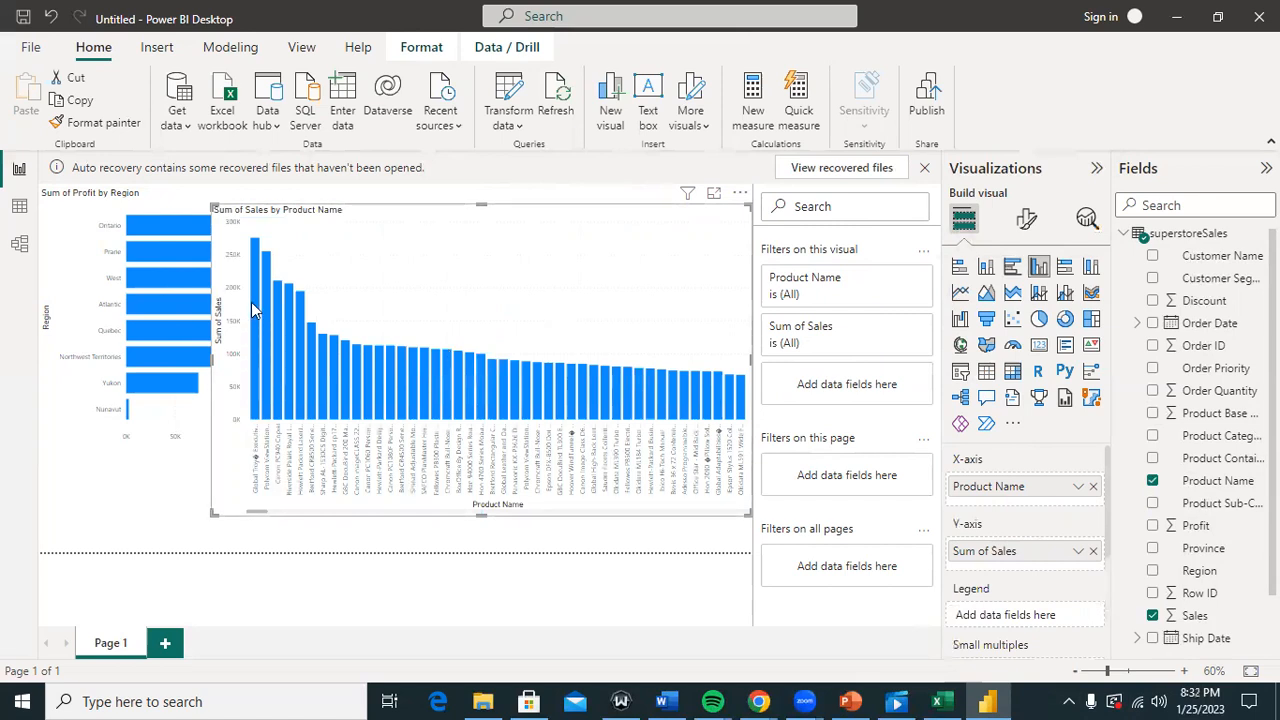
pyautogui.moveTo(253, 250)
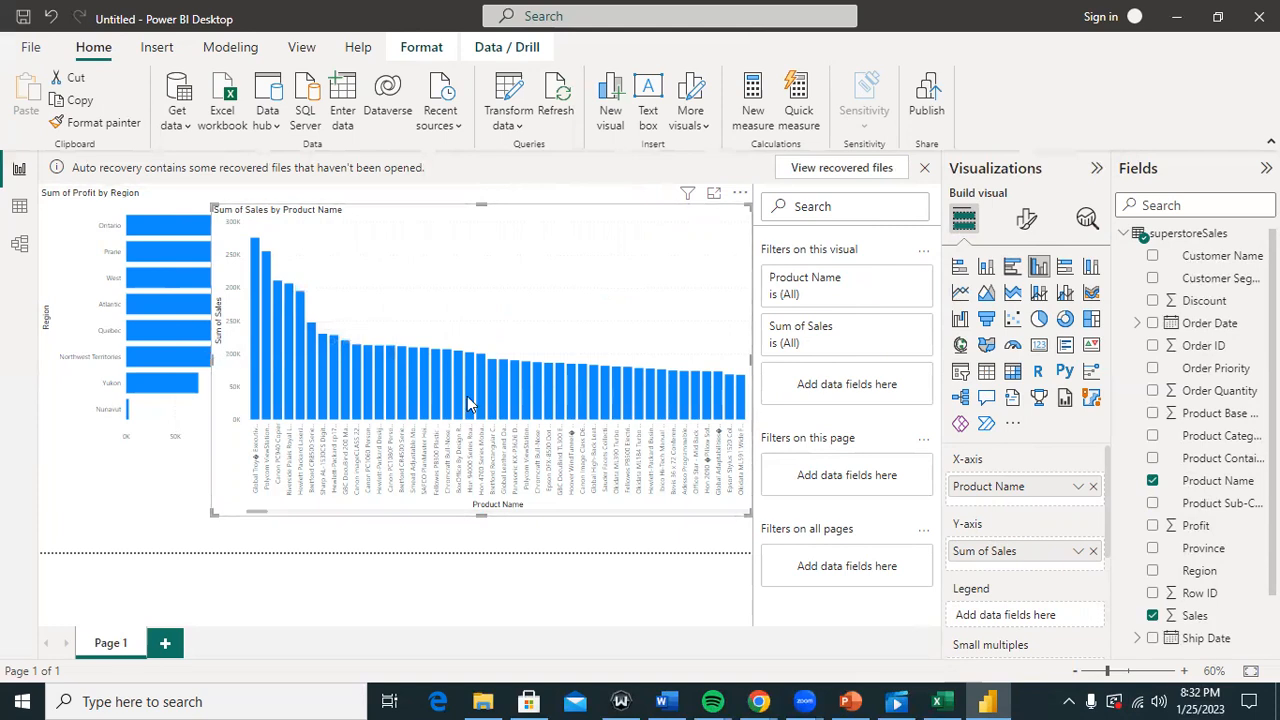
# Step: Narrow the sales chart to uncover the profit chart, then narrow the Sum of Profit by Region chart
pyautogui.moveTo(212, 360); pyautogui.dragTo(467, 396)
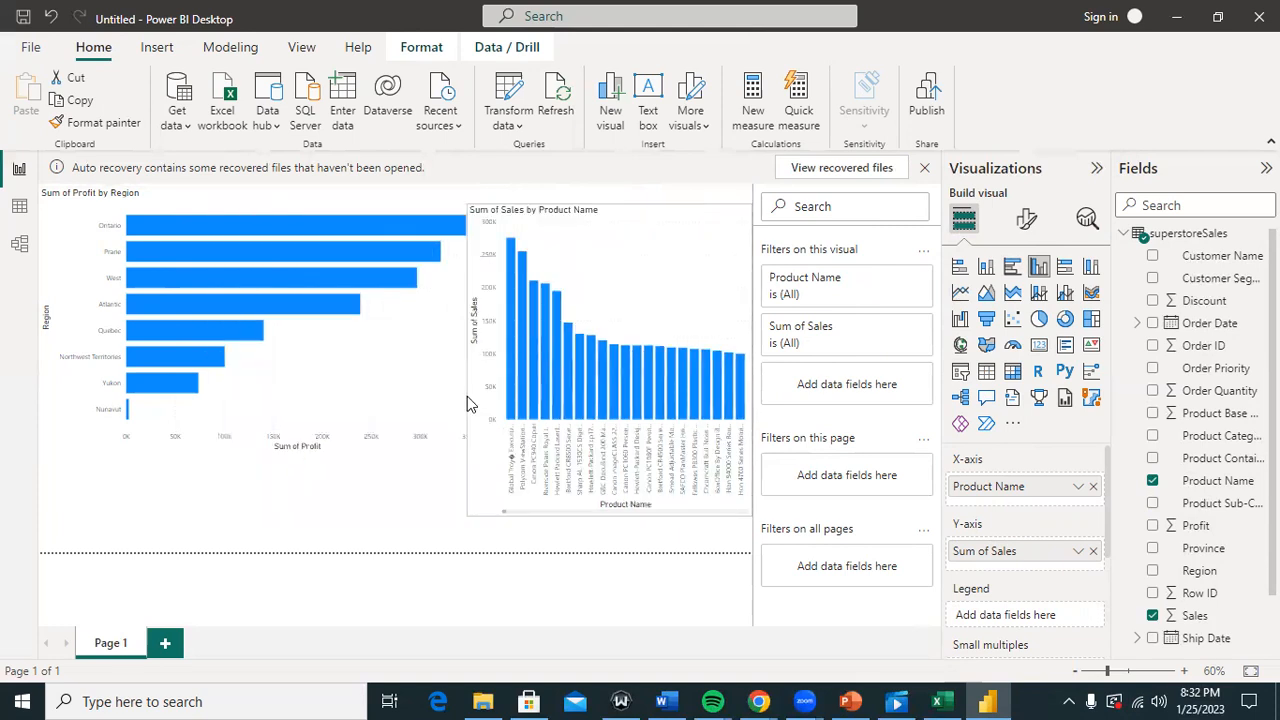
pyautogui.click(412, 376)
pyautogui.moveTo(471, 340); pyautogui.dragTo(481, 322)
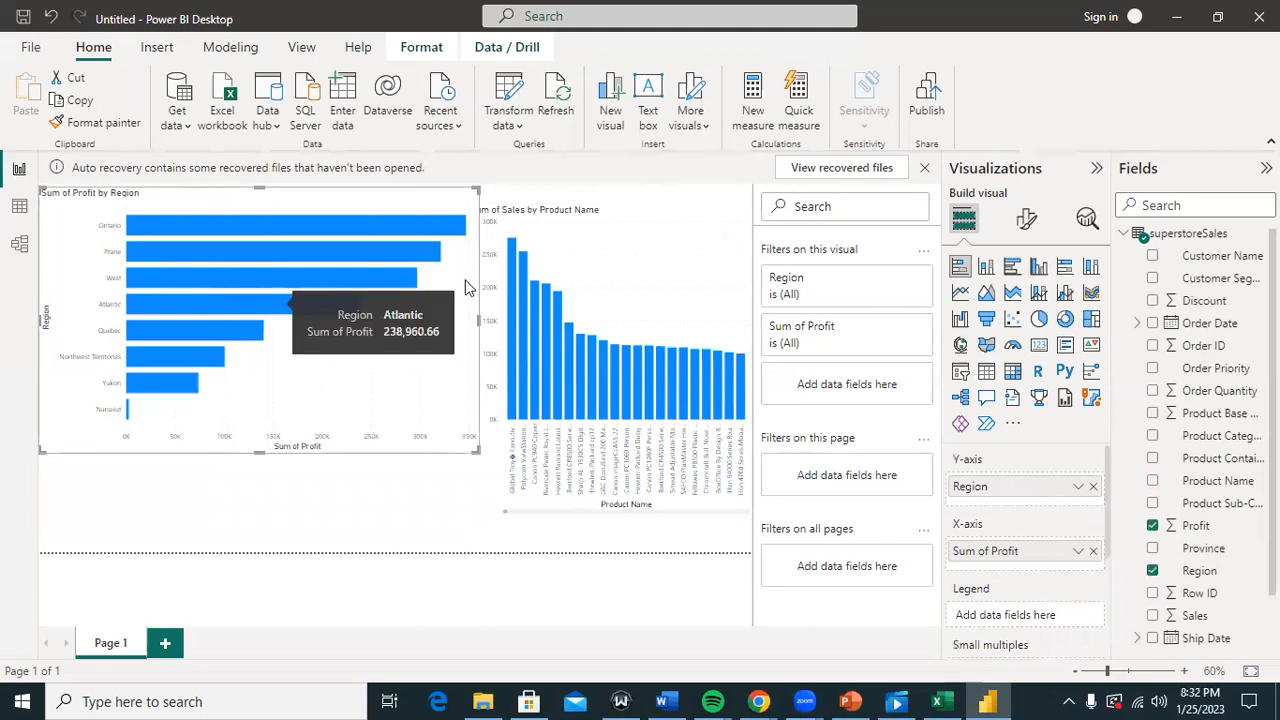
pyautogui.moveTo(479, 318); pyautogui.dragTo(266, 336)
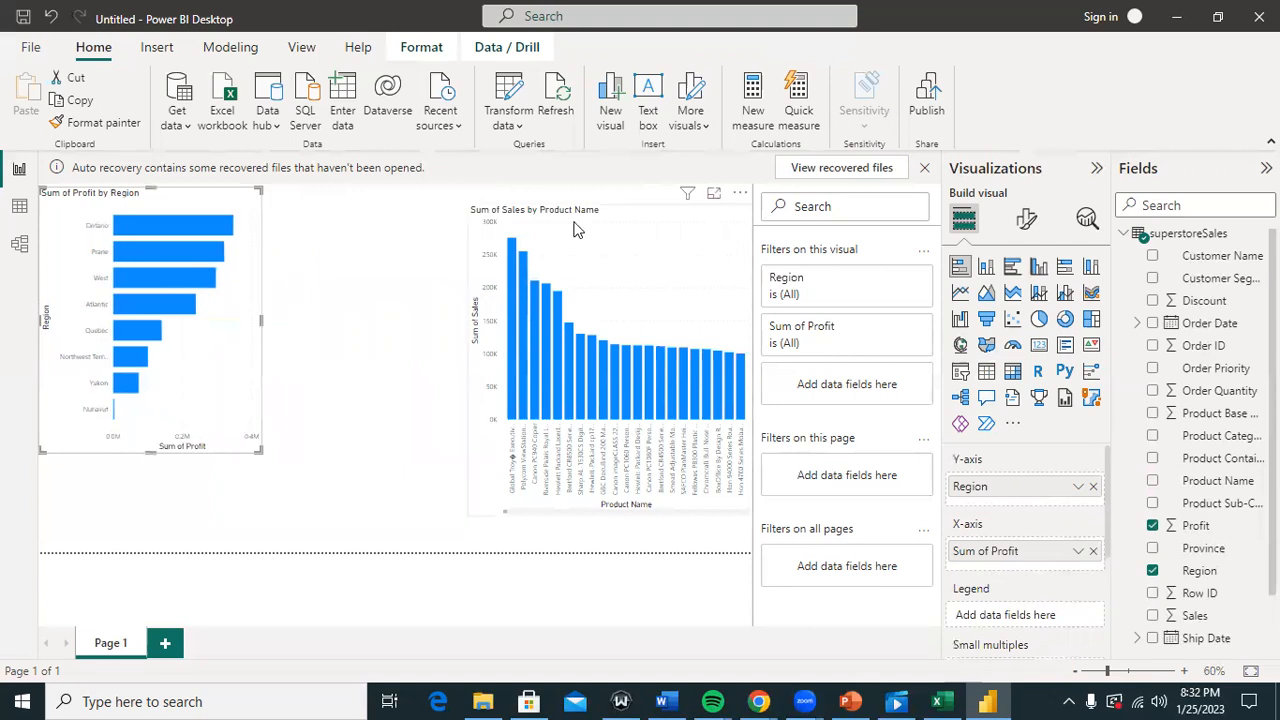
# Step: Move the sales column chart beside the profit chart and adjust its height
pyautogui.moveTo(579, 230); pyautogui.dragTo(451, 228)
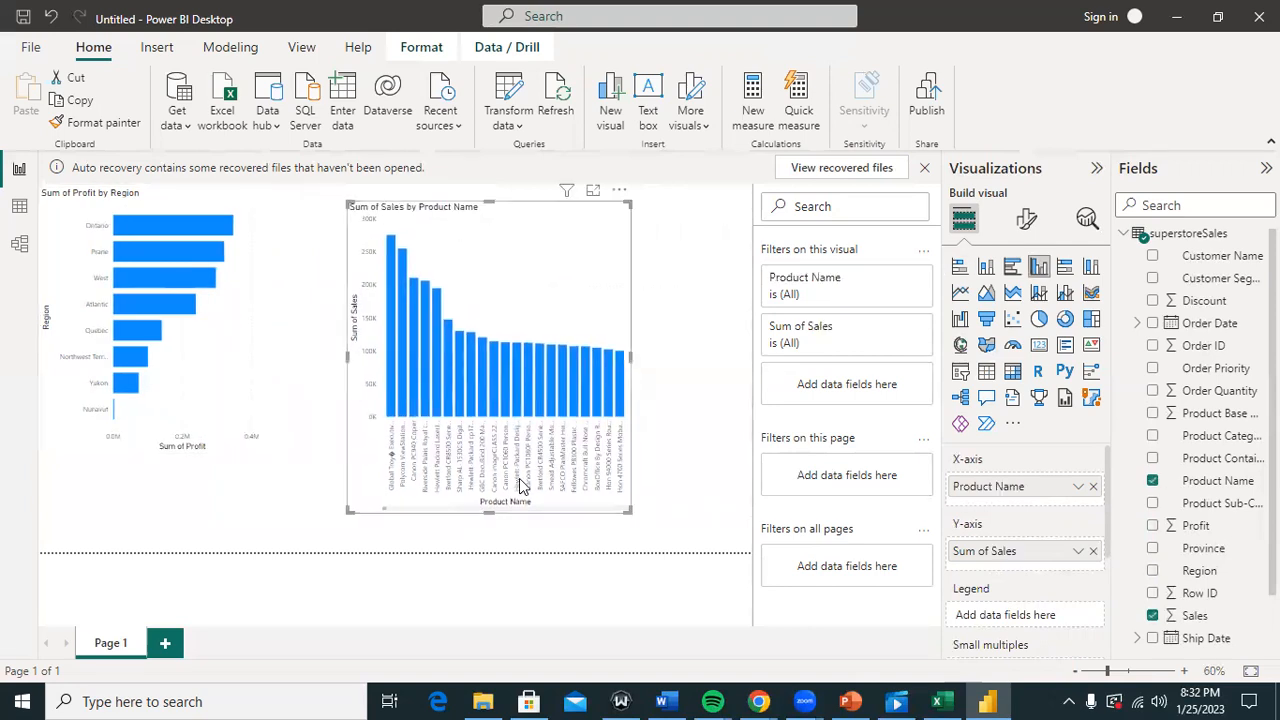
pyautogui.moveTo(489, 512); pyautogui.dragTo(489, 506)
pyautogui.moveTo(500, 428); pyautogui.dragTo(500, 422)
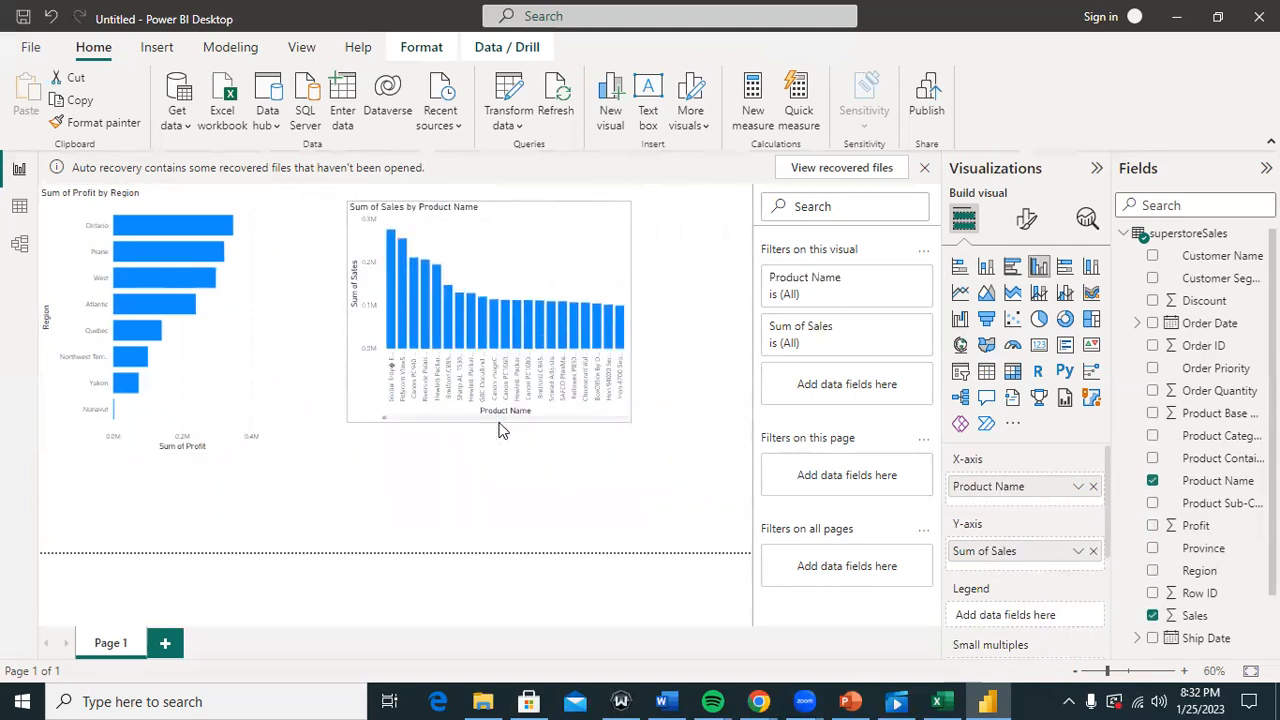
pyautogui.moveTo(546, 216); pyautogui.dragTo(635, 209)
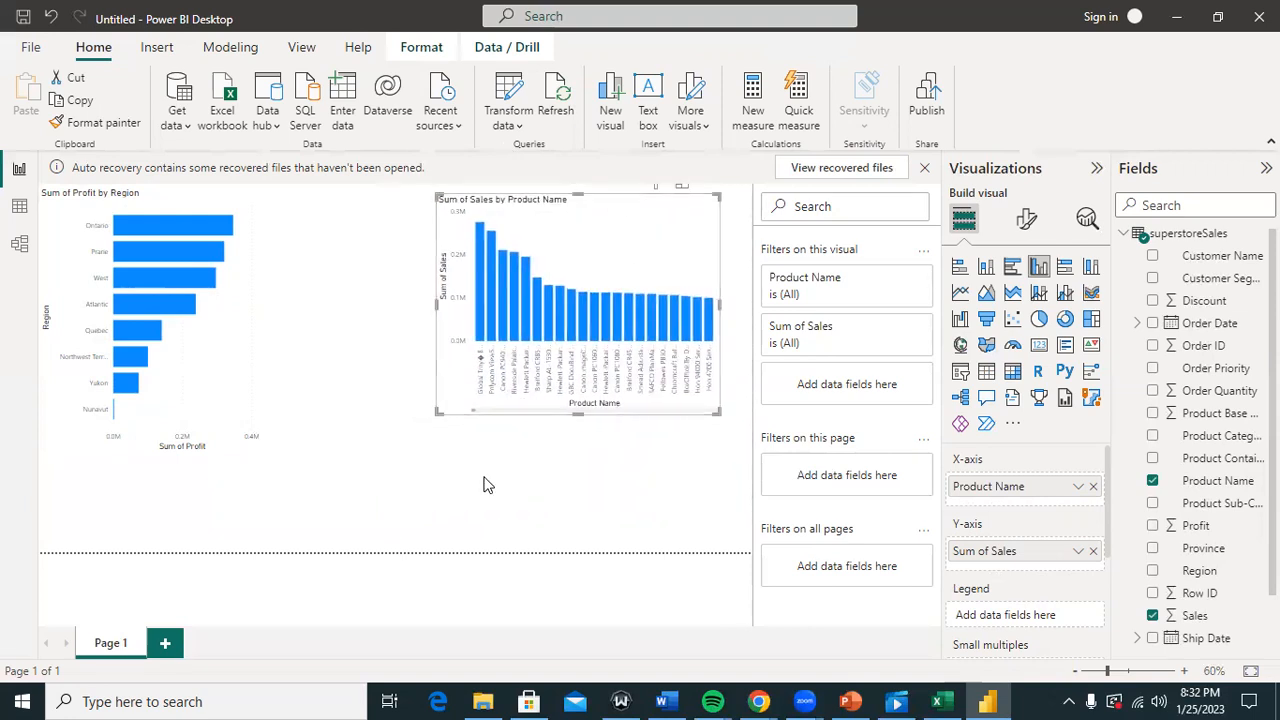
pyautogui.moveTo(578, 412); pyautogui.dragTo(586, 437)
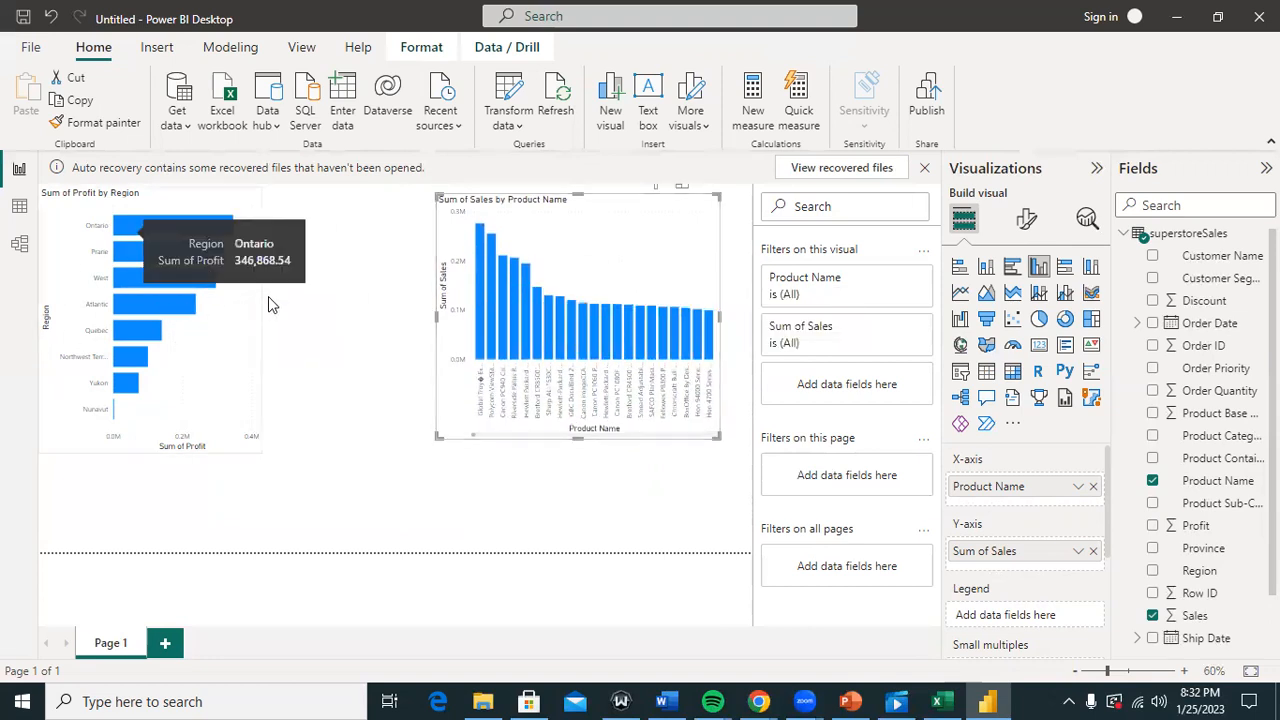
# Step: Select the Global Troy column to cross-highlight regional profit, then clear the selection
pyautogui.moveTo(482, 316)
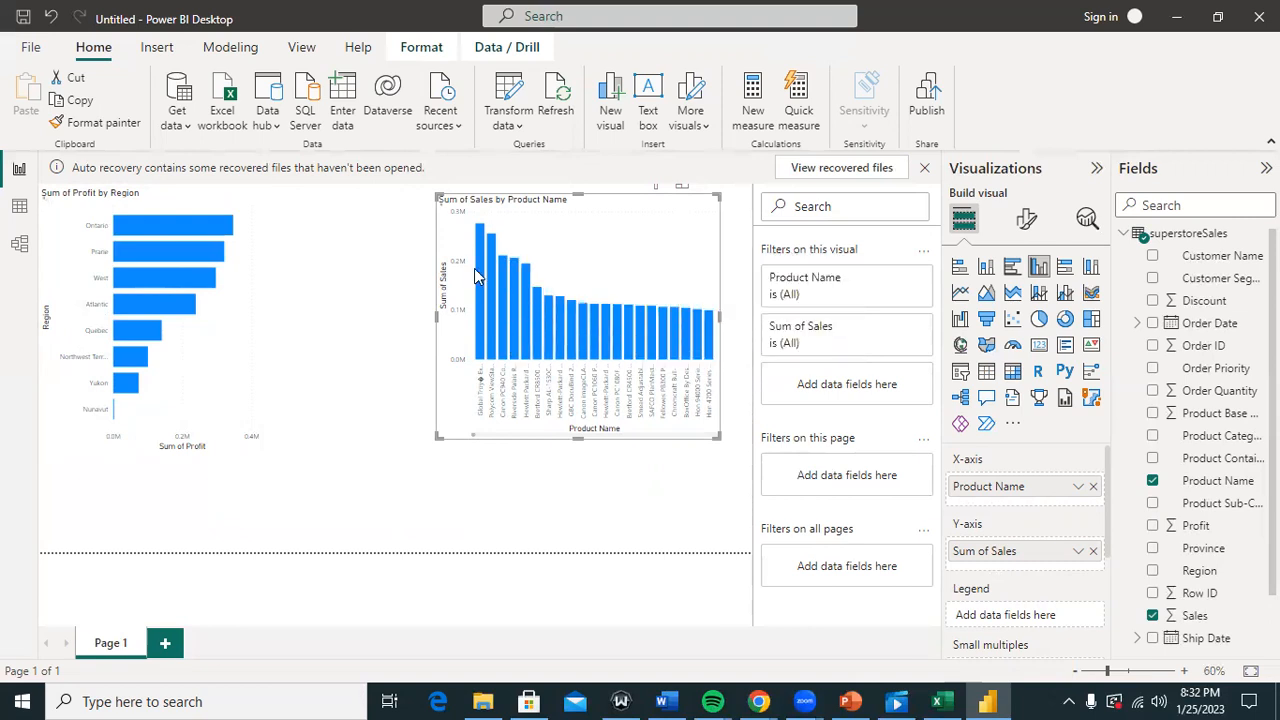
pyautogui.moveTo(482, 280)
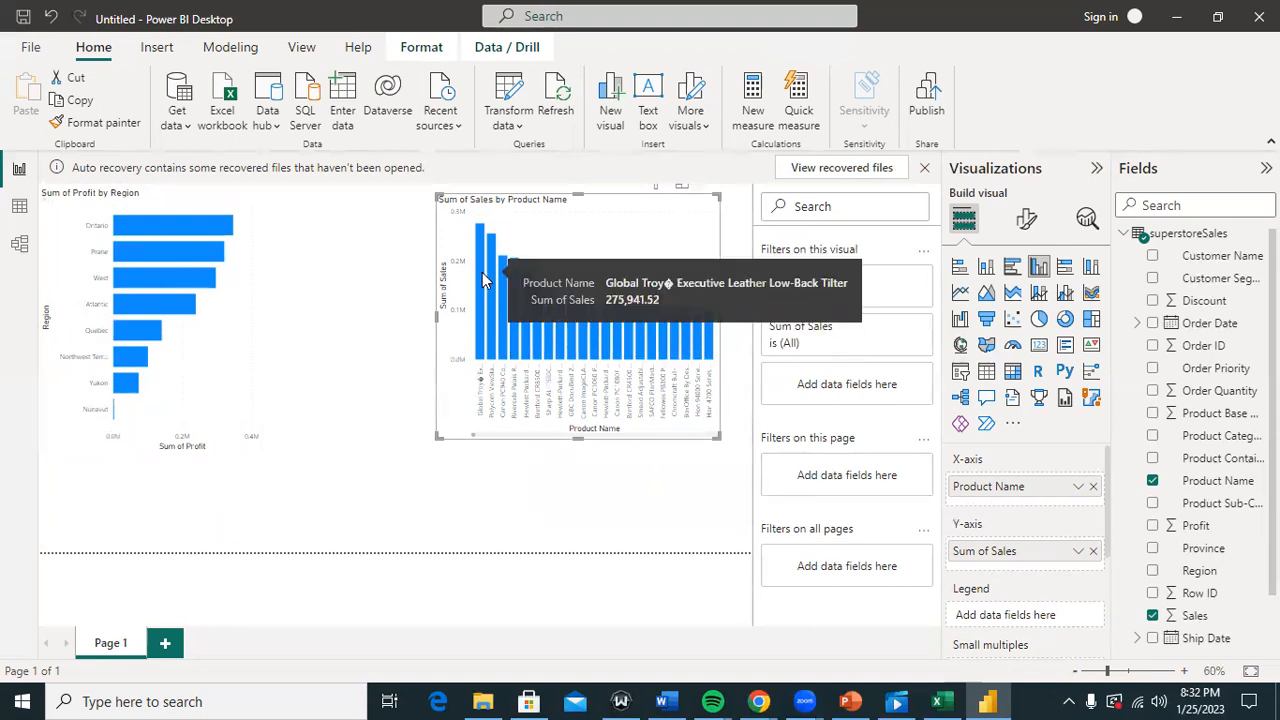
pyautogui.click(482, 280)
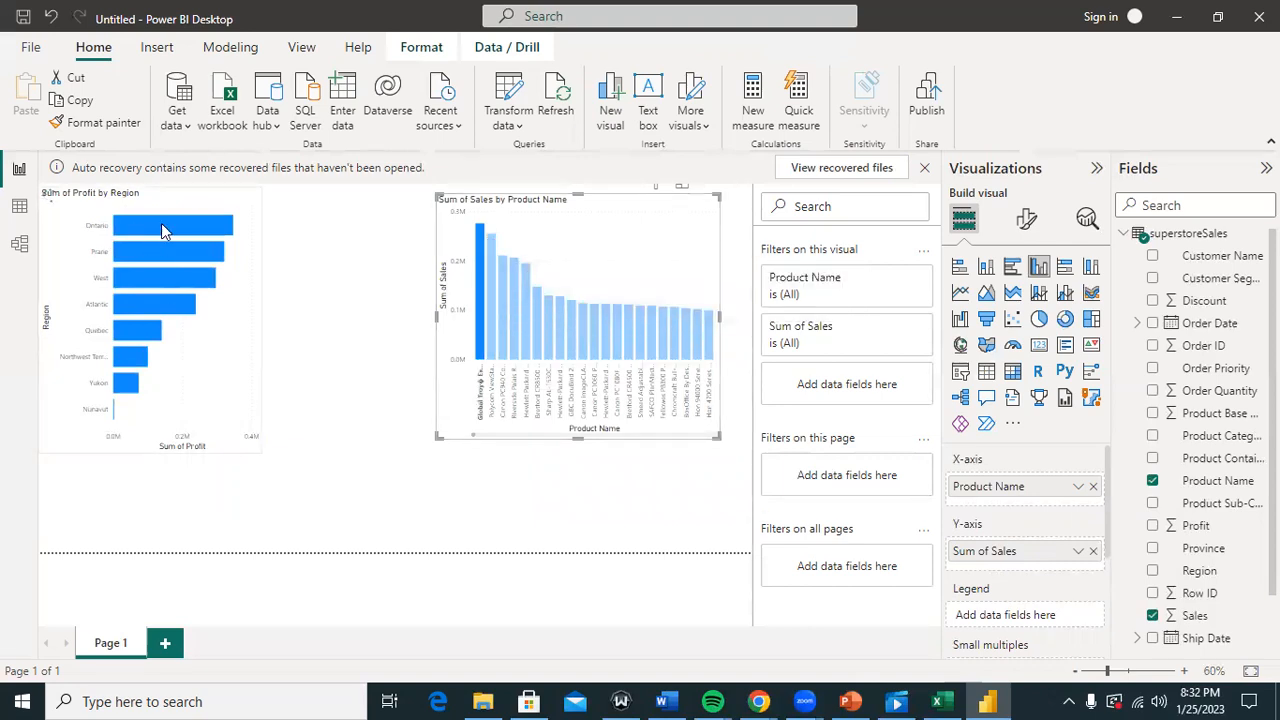
pyautogui.moveTo(160, 232)
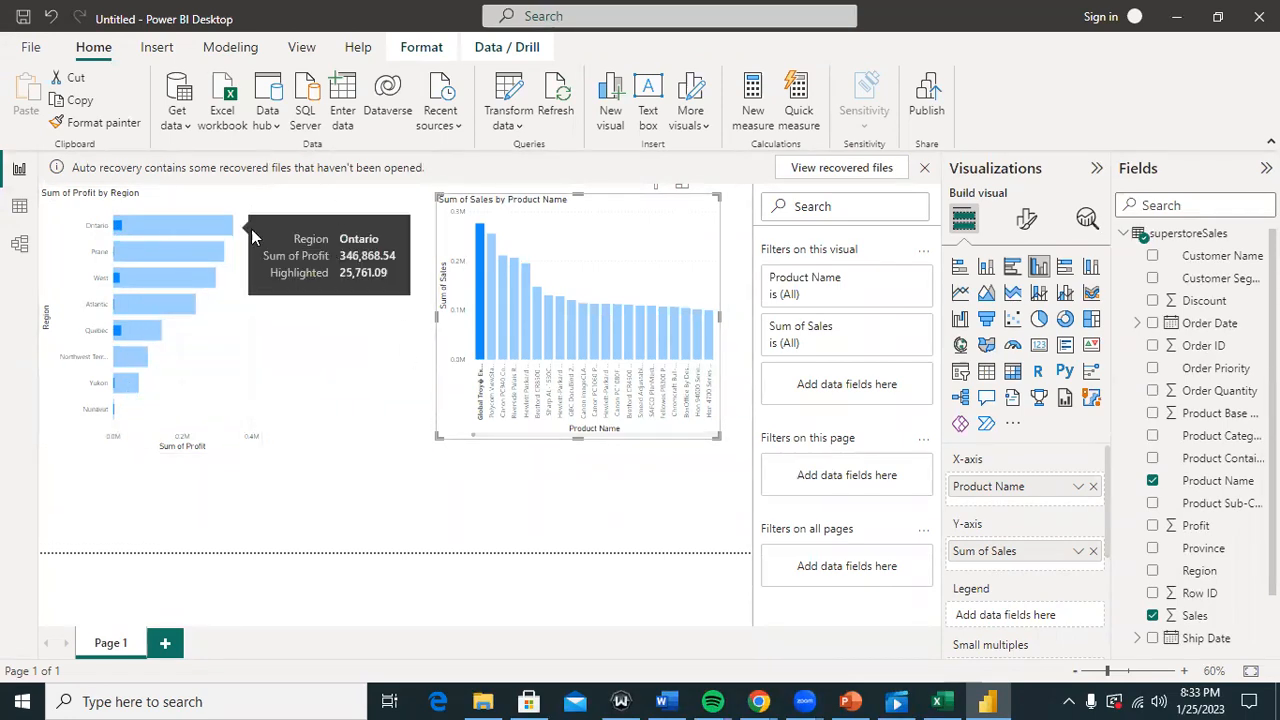
pyautogui.click(335, 290)
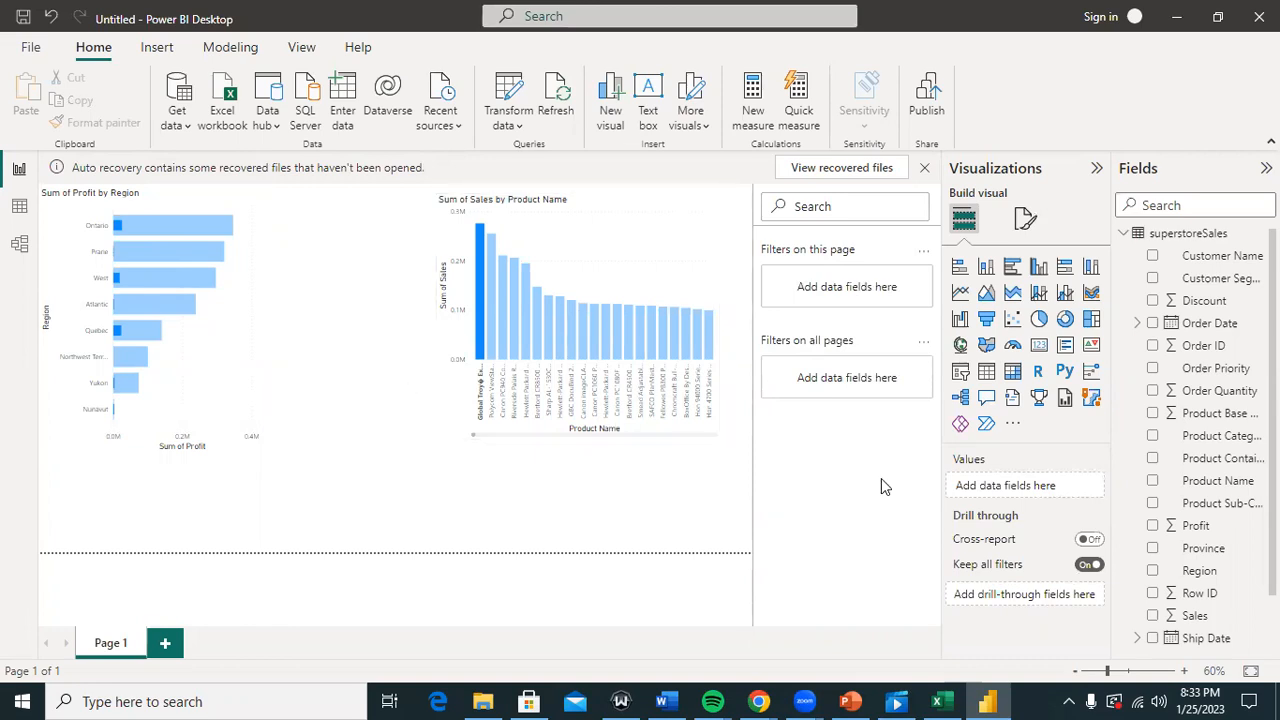
pyautogui.click(1069, 699)
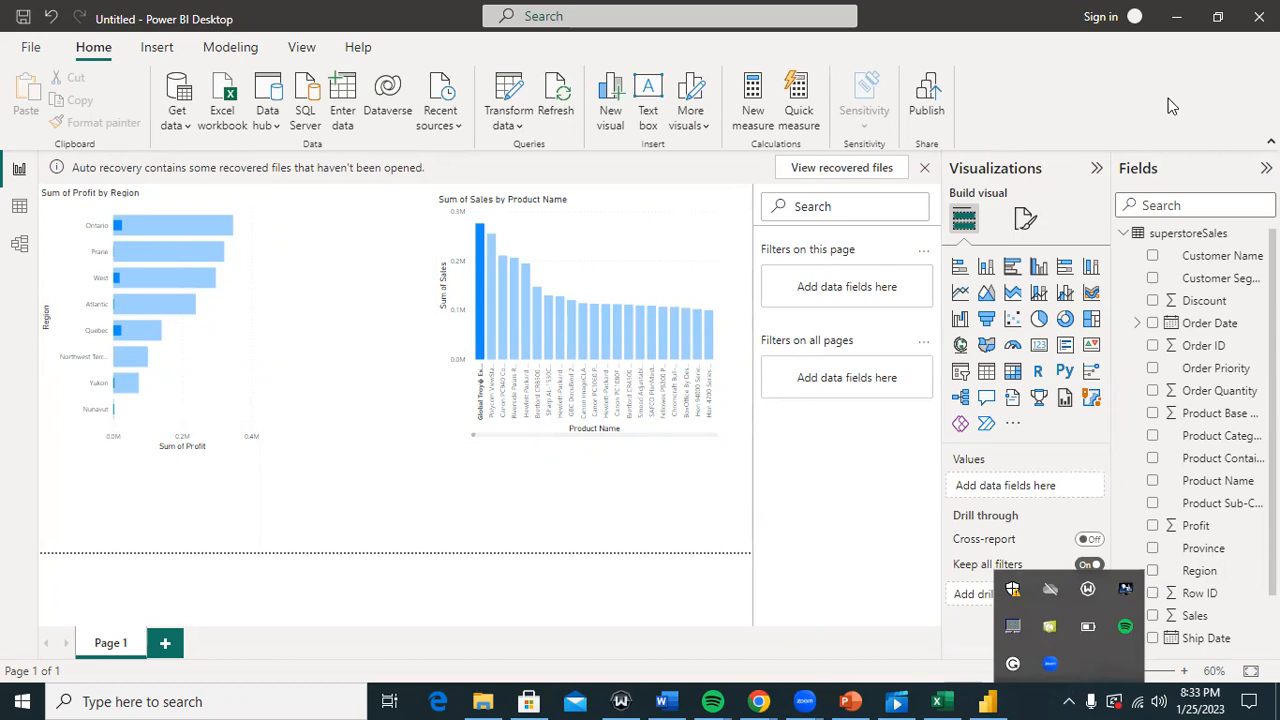
pyautogui.click(948, 9)
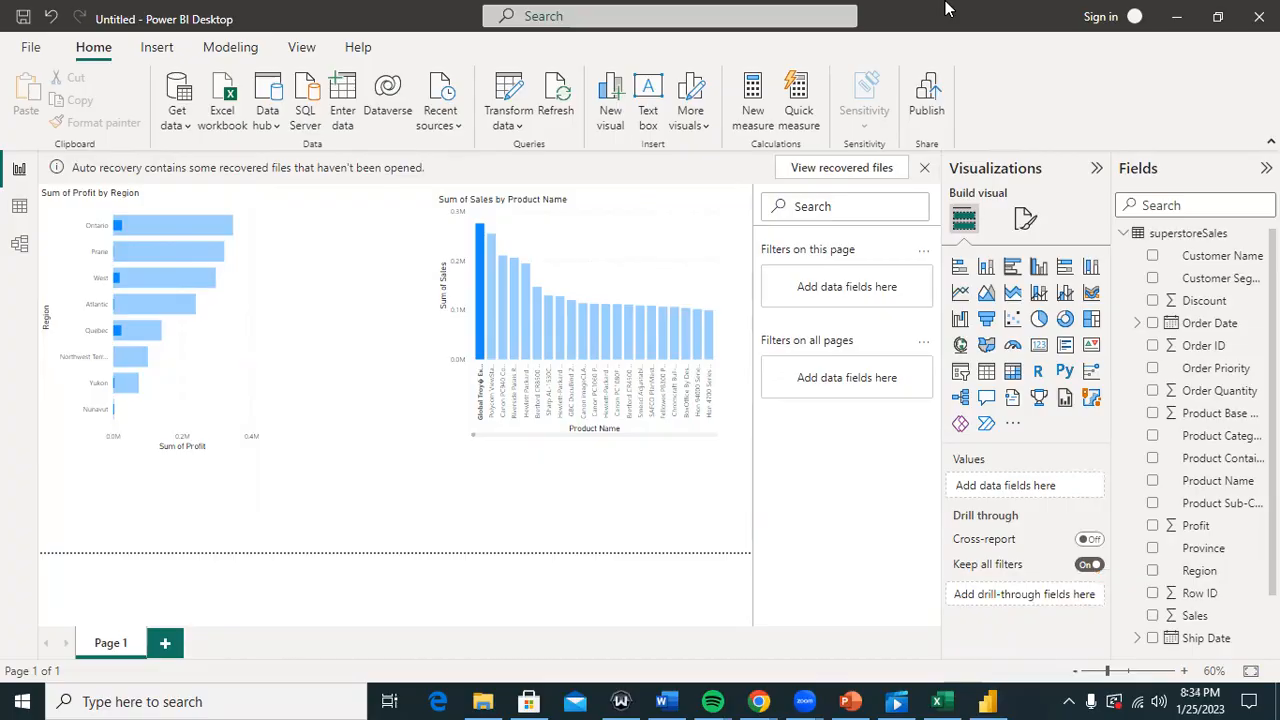